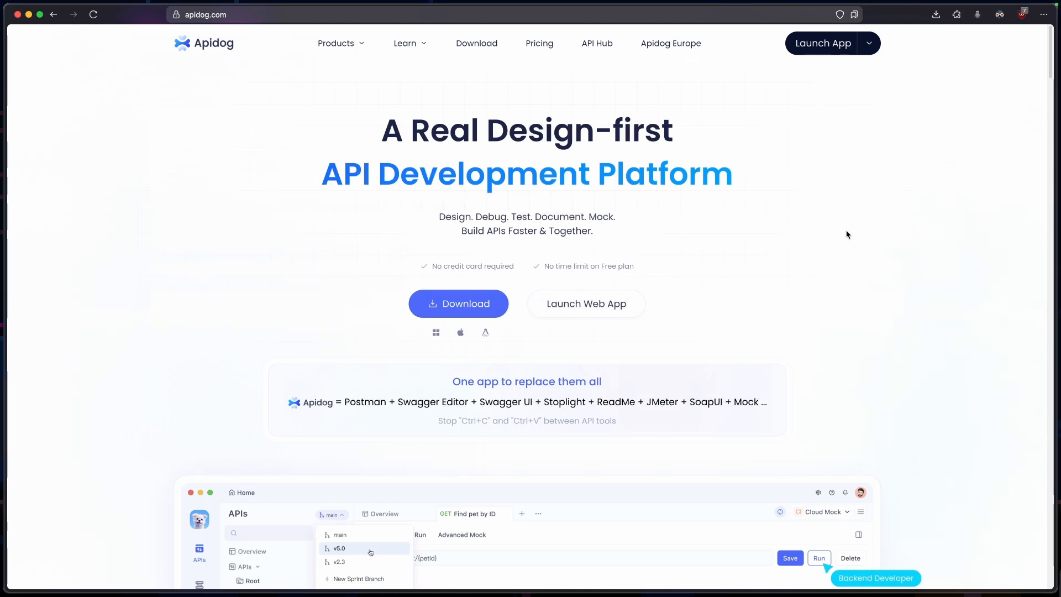
Look over the product preview on the Apidog homepage and switch the preview to its dark theme
{"action": "scroll", "coordinate": [848, 234], "scroll_direction": "down", "scroll_amount": 4}
{"action": "scroll", "coordinate": [848, 235], "scroll_direction": "down", "scroll_amount": 2}
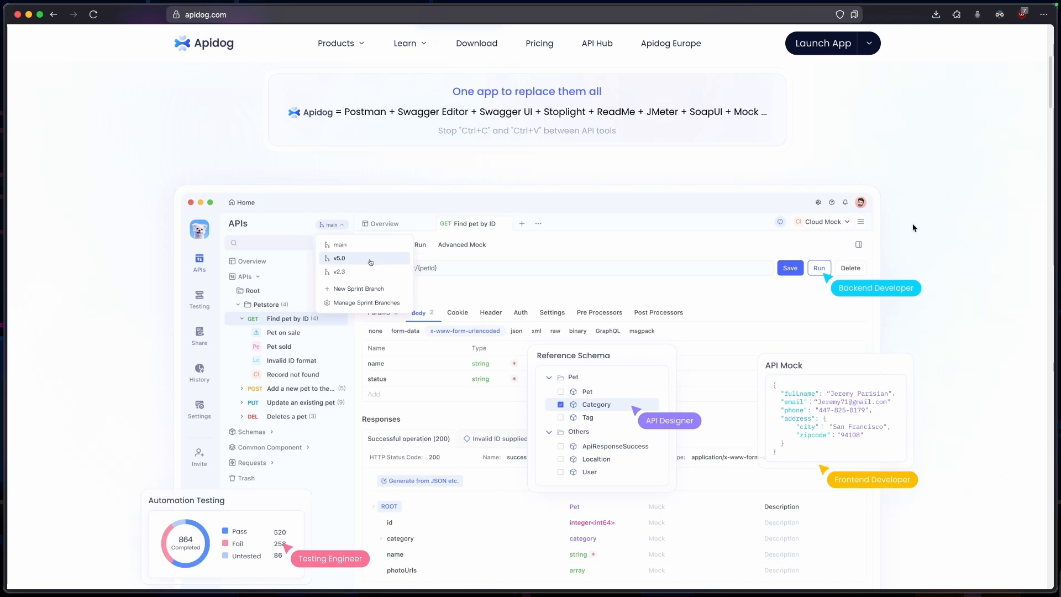
{"action": "scroll", "coordinate": [906, 227], "scroll_direction": "down", "scroll_amount": 2}
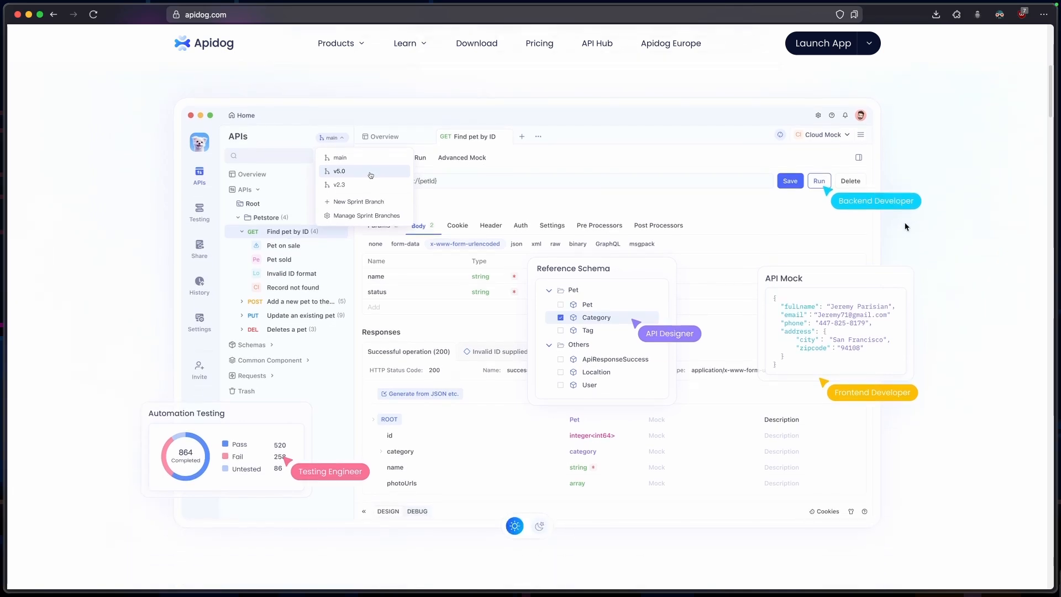
{"action": "left_click", "coordinate": [540, 526]}
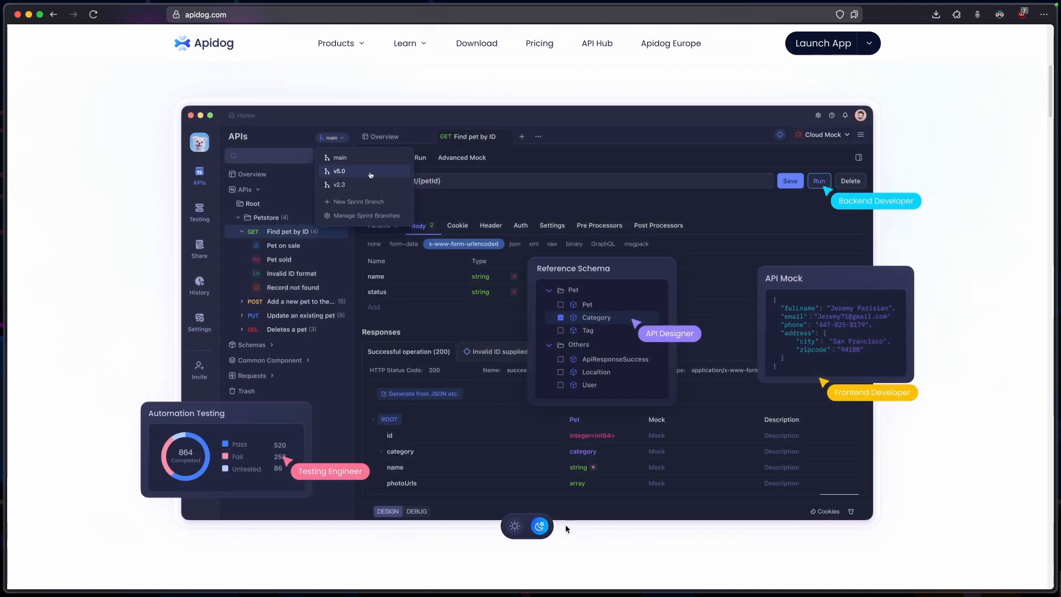
{"action": "scroll", "coordinate": [911, 458], "scroll_direction": "down", "scroll_amount": 2}
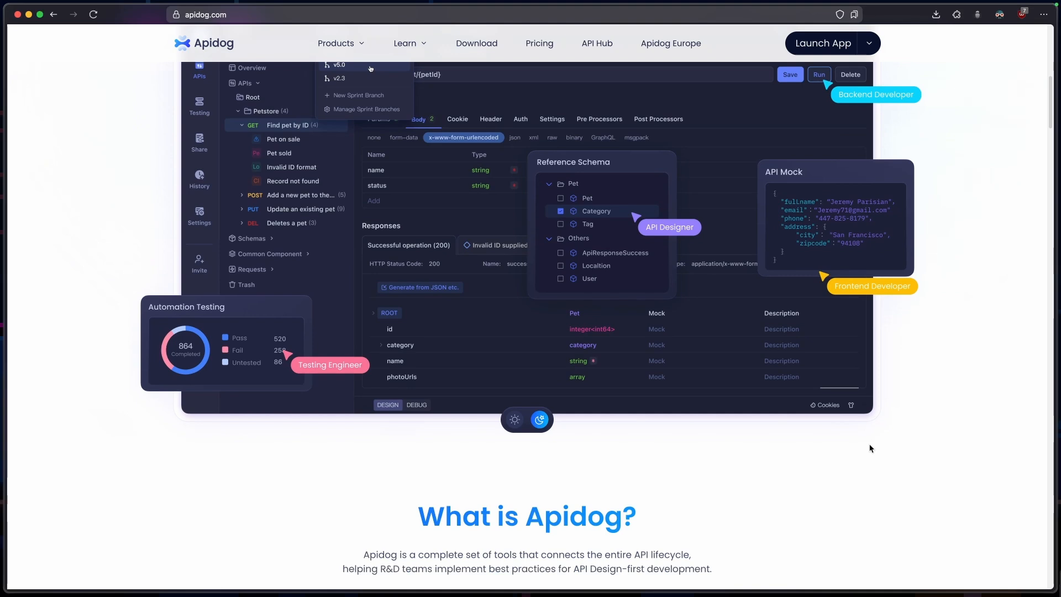
Review the homepage sections on the API developing toolkit, automated testing, online documentation and smart mock server
{"action": "scroll", "coordinate": [871, 448], "scroll_direction": "down", "scroll_amount": 6}
{"action": "scroll", "coordinate": [871, 448], "scroll_direction": "down", "scroll_amount": 3}
{"action": "scroll", "coordinate": [871, 448], "scroll_direction": "up", "scroll_amount": 1}
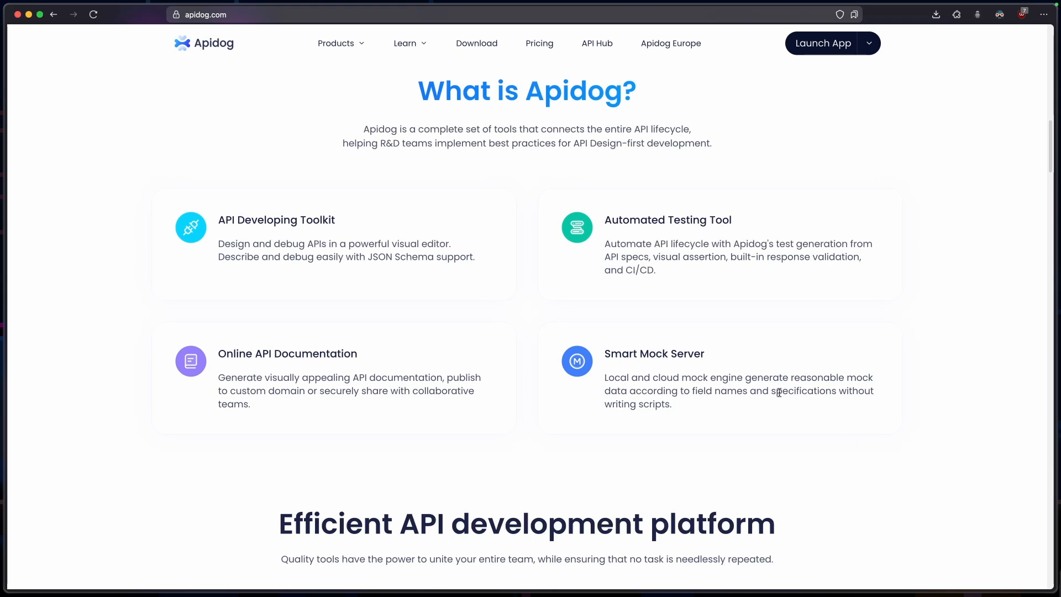
{"action": "scroll", "coordinate": [684, 291], "scroll_direction": "down", "scroll_amount": 7}
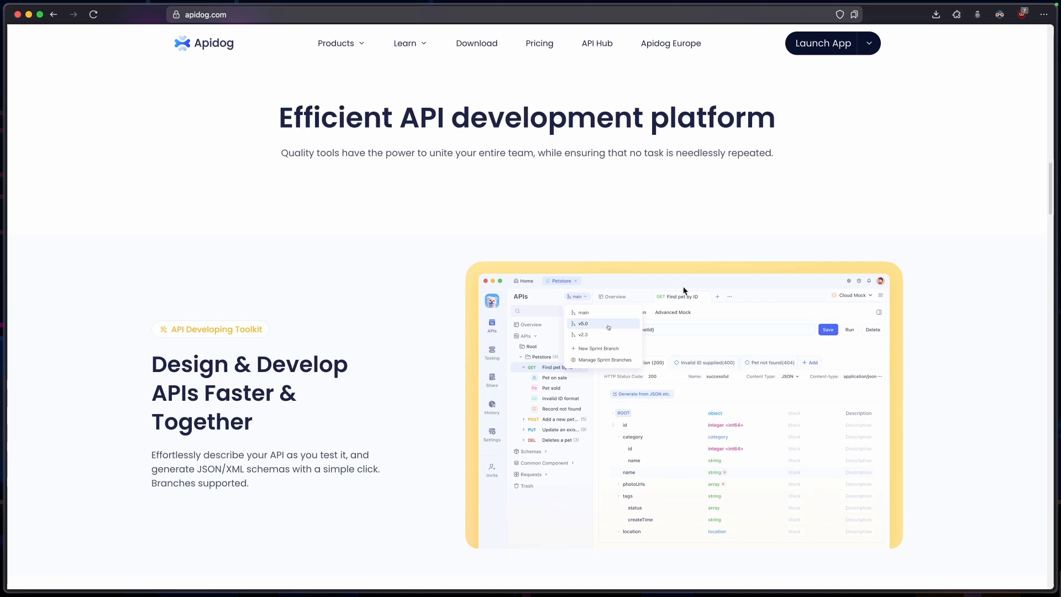
{"action": "scroll", "coordinate": [684, 291], "scroll_direction": "down", "scroll_amount": 1}
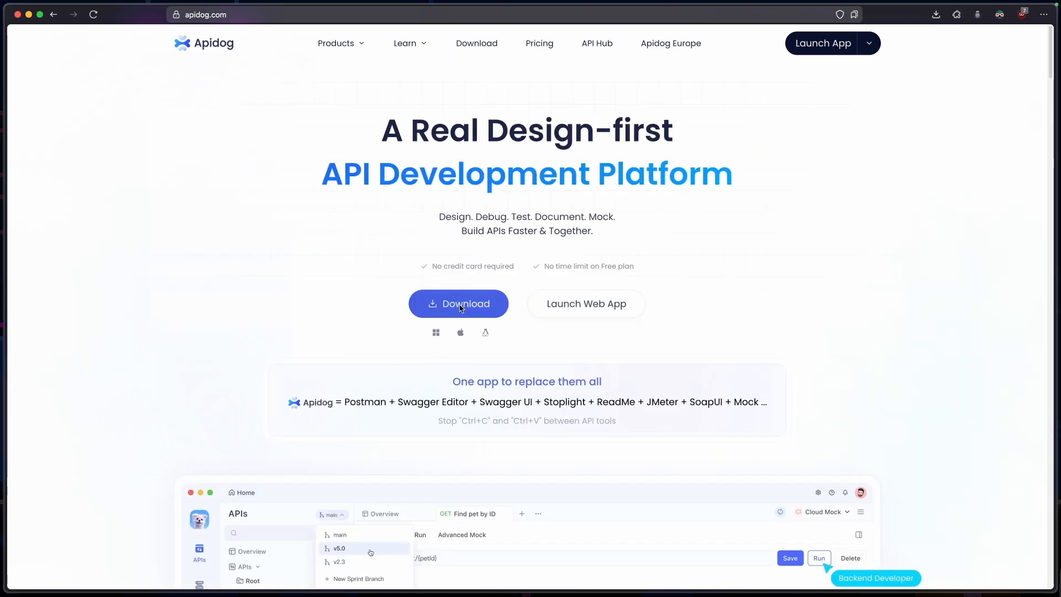
{"action": "left_click", "coordinate": [461, 308]}
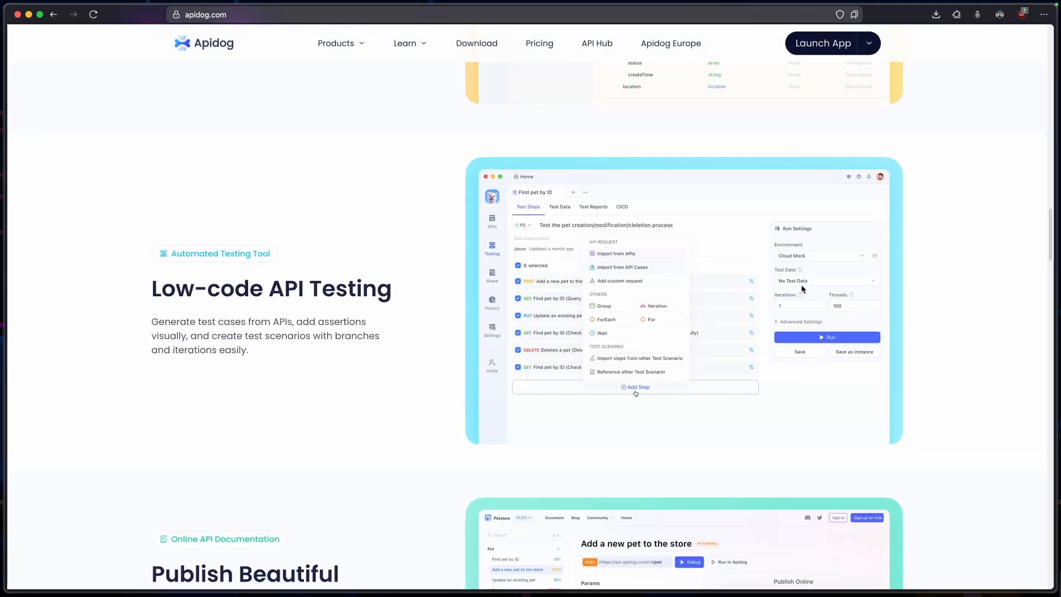
{"action": "scroll", "coordinate": [802, 288], "scroll_direction": "down", "scroll_amount": 5}
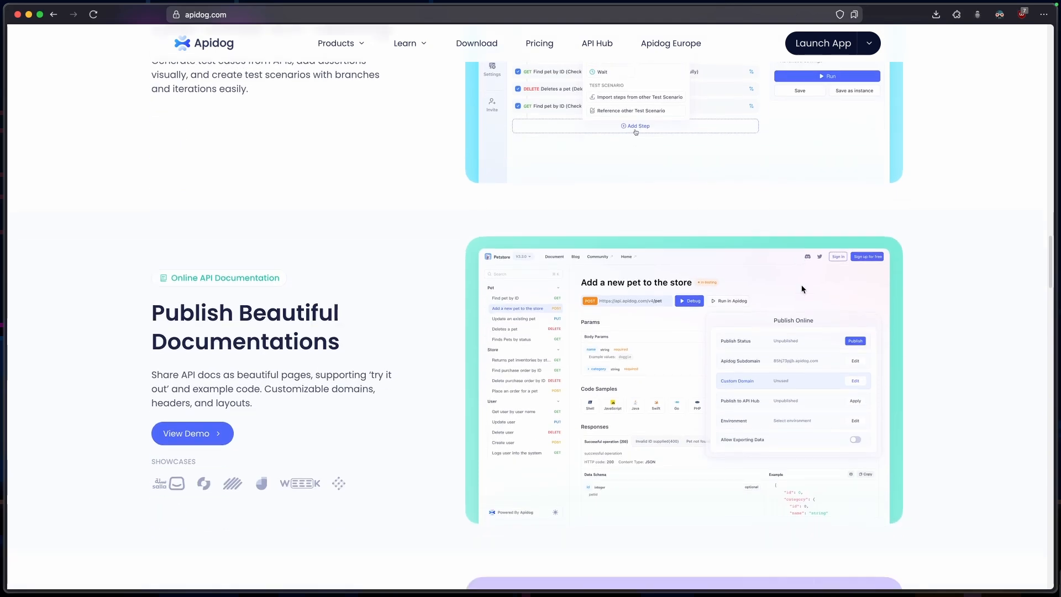
{"action": "scroll", "coordinate": [802, 288], "scroll_direction": "down", "scroll_amount": 2}
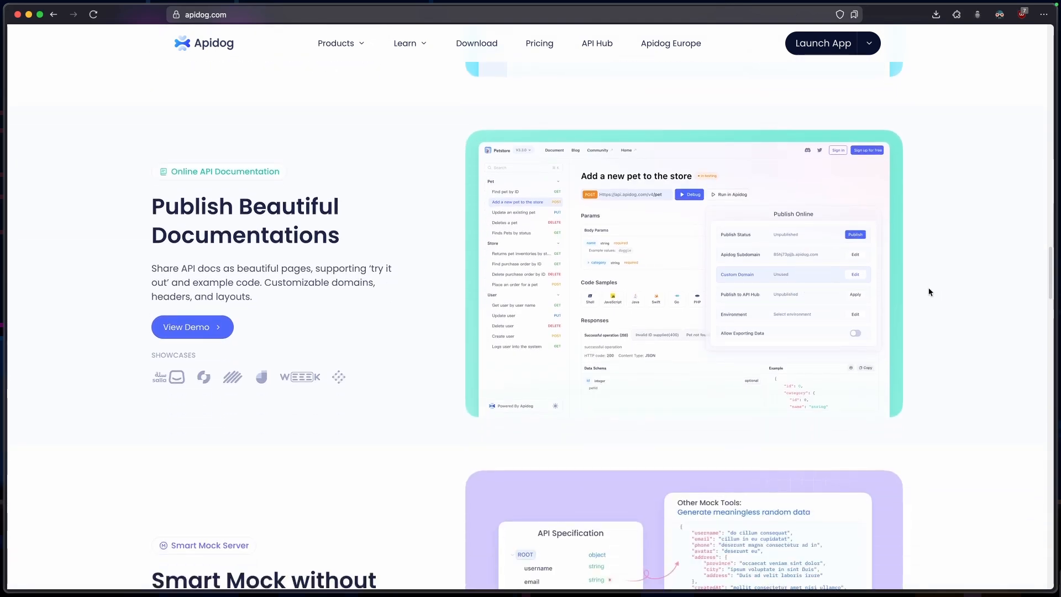
{"action": "scroll", "coordinate": [930, 292], "scroll_direction": "down", "scroll_amount": 5}
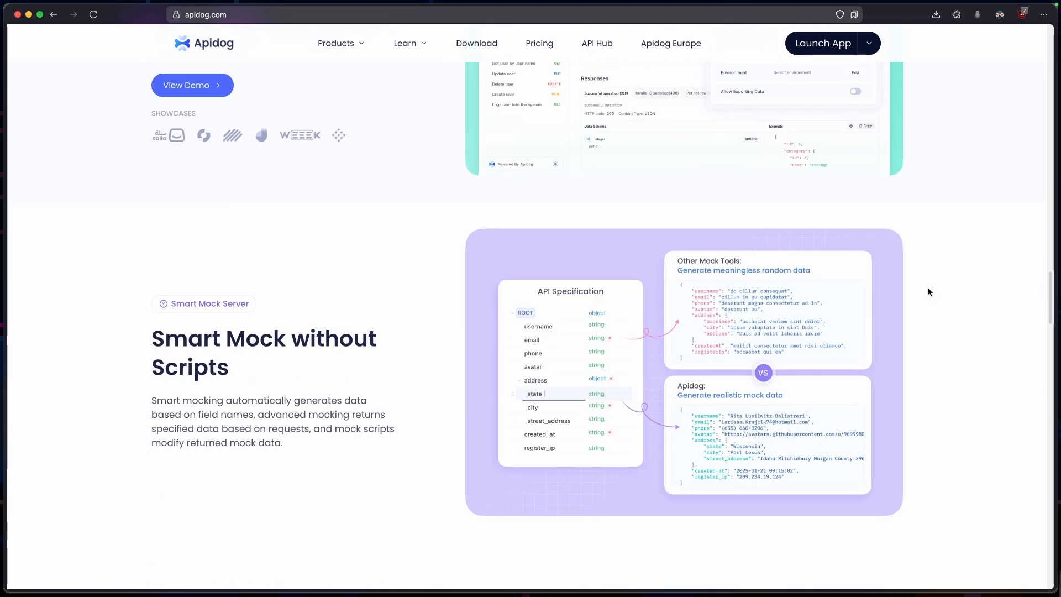
{"action": "scroll", "coordinate": [930, 292], "scroll_direction": "down", "scroll_amount": 15}
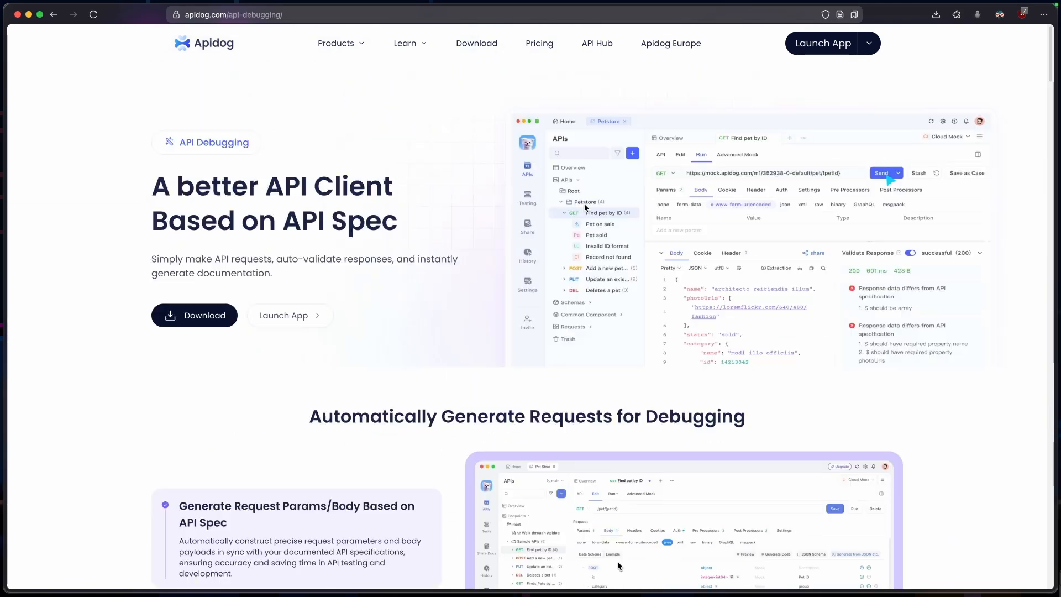
Examine the API Debugging page's sections on generating requests and automated visual testing
{"action": "scroll", "coordinate": [585, 208], "scroll_direction": "down", "scroll_amount": 5}
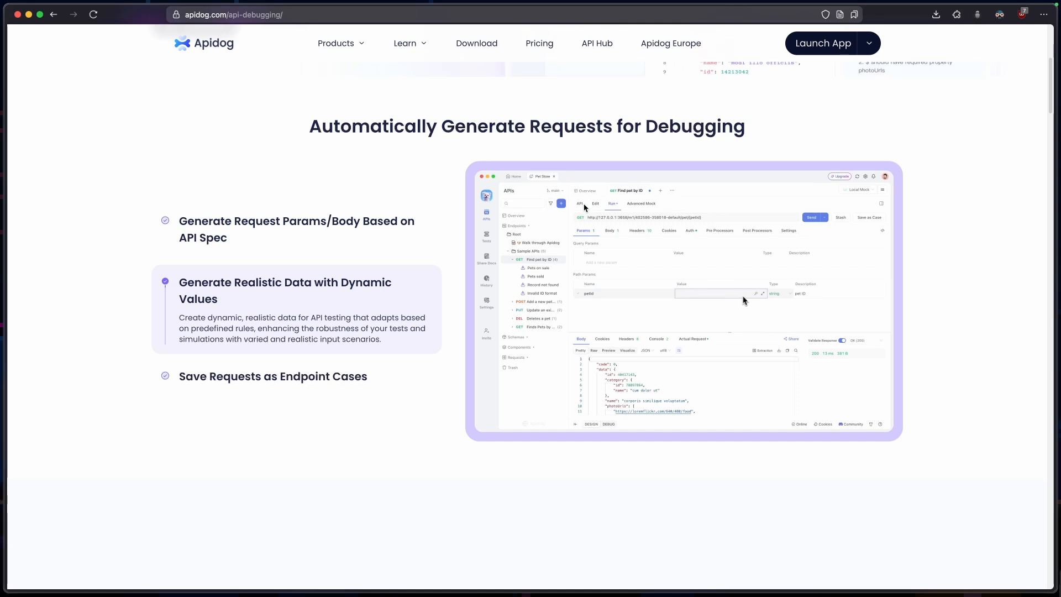
{"action": "scroll", "coordinate": [585, 207], "scroll_direction": "down", "scroll_amount": 7}
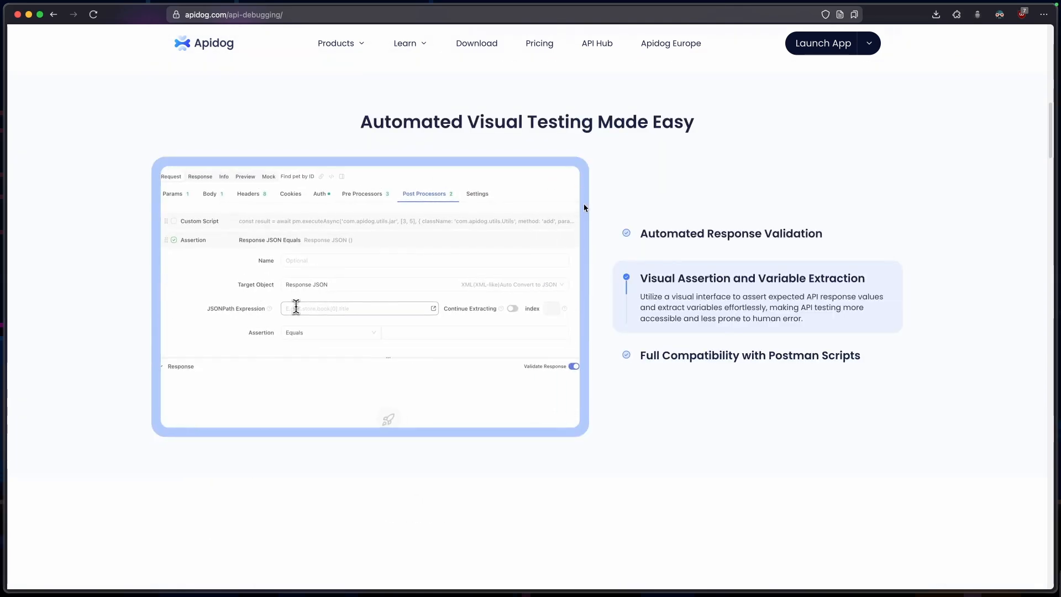
{"action": "scroll", "coordinate": [585, 207], "scroll_direction": "down", "scroll_amount": 7}
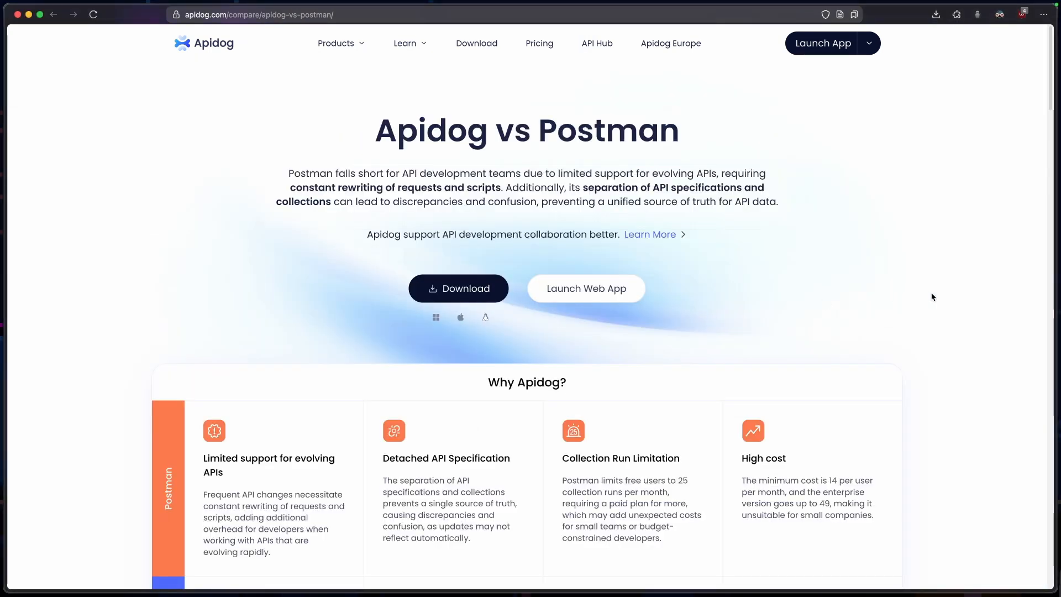
Read through the Apidog vs Postman comparison page, including its feature table and the Design-first section
{"action": "scroll", "coordinate": [909, 294], "scroll_direction": "down", "scroll_amount": 5}
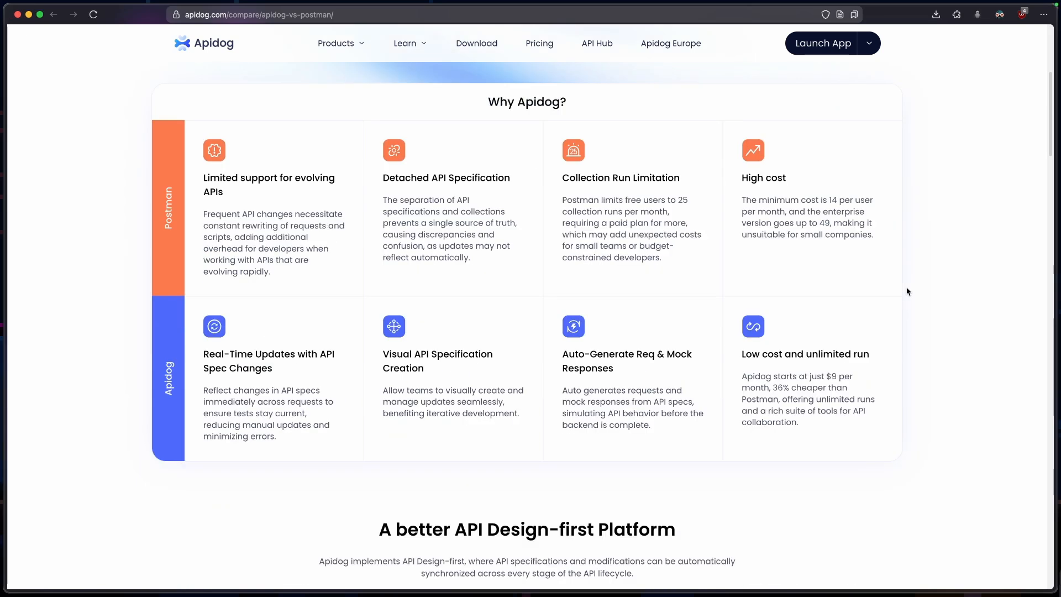
{"action": "scroll", "coordinate": [907, 291], "scroll_direction": "down", "scroll_amount": 1}
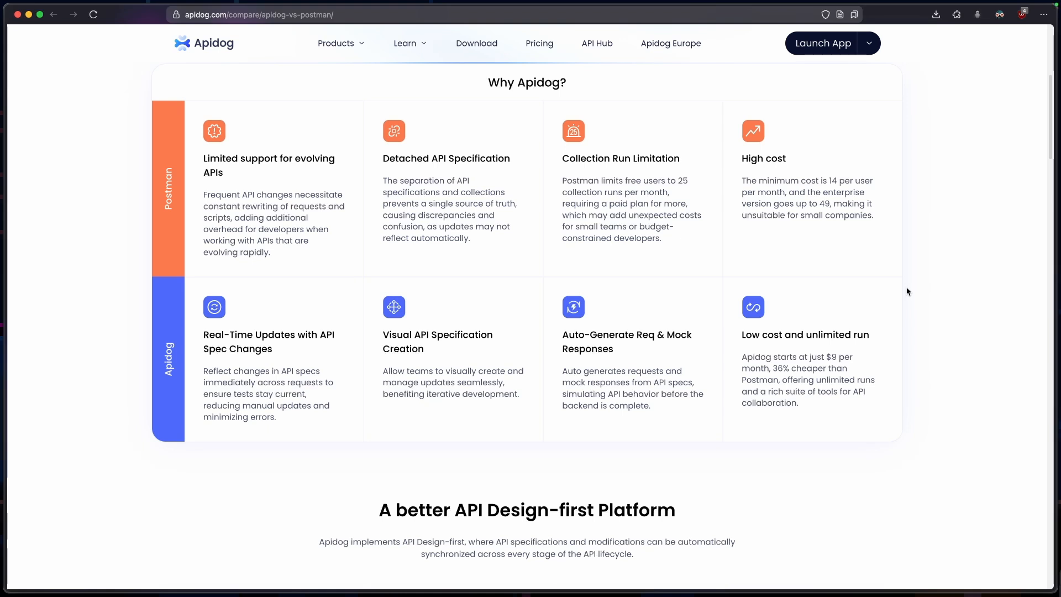
{"action": "scroll", "coordinate": [907, 291], "scroll_direction": "down", "scroll_amount": 2}
{"action": "scroll", "coordinate": [908, 291], "scroll_direction": "down", "scroll_amount": 7}
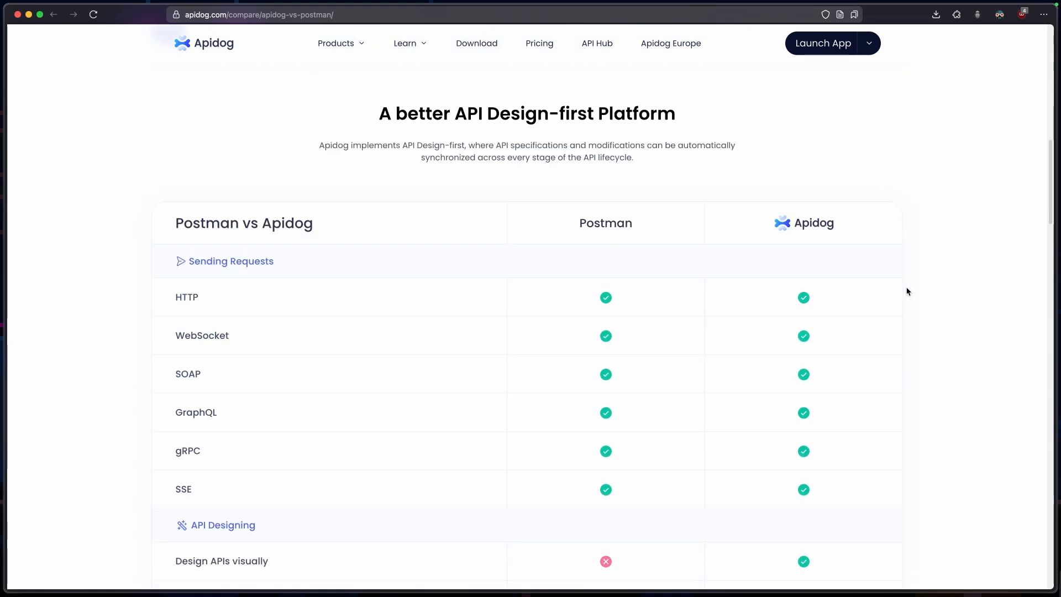
{"action": "scroll", "coordinate": [907, 291], "scroll_direction": "down", "scroll_amount": 5}
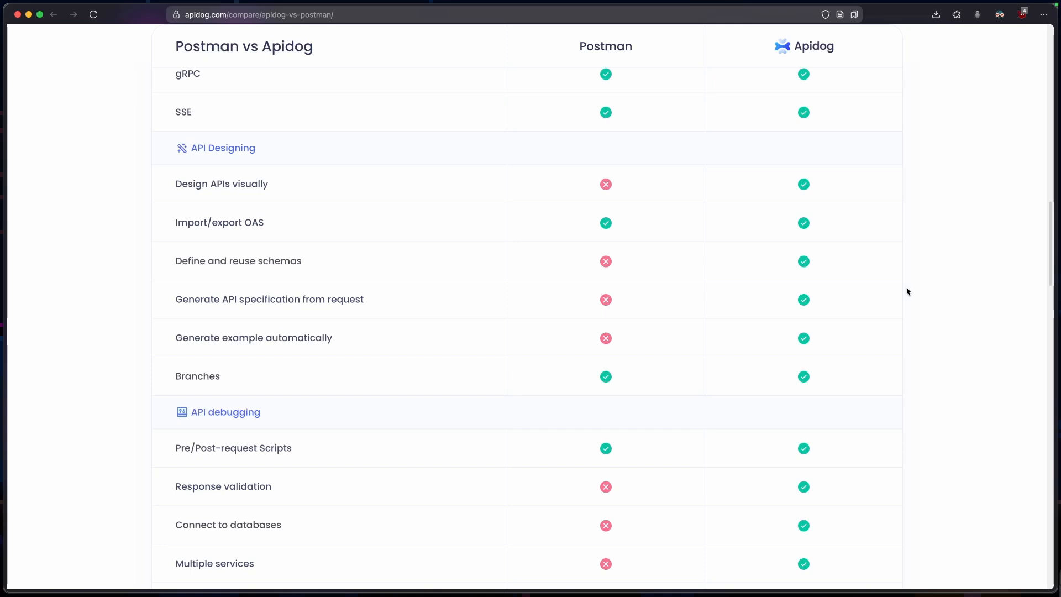
{"action": "scroll", "coordinate": [907, 291], "scroll_direction": "down", "scroll_amount": 1}
{"action": "scroll", "coordinate": [907, 291], "scroll_direction": "down", "scroll_amount": 8}
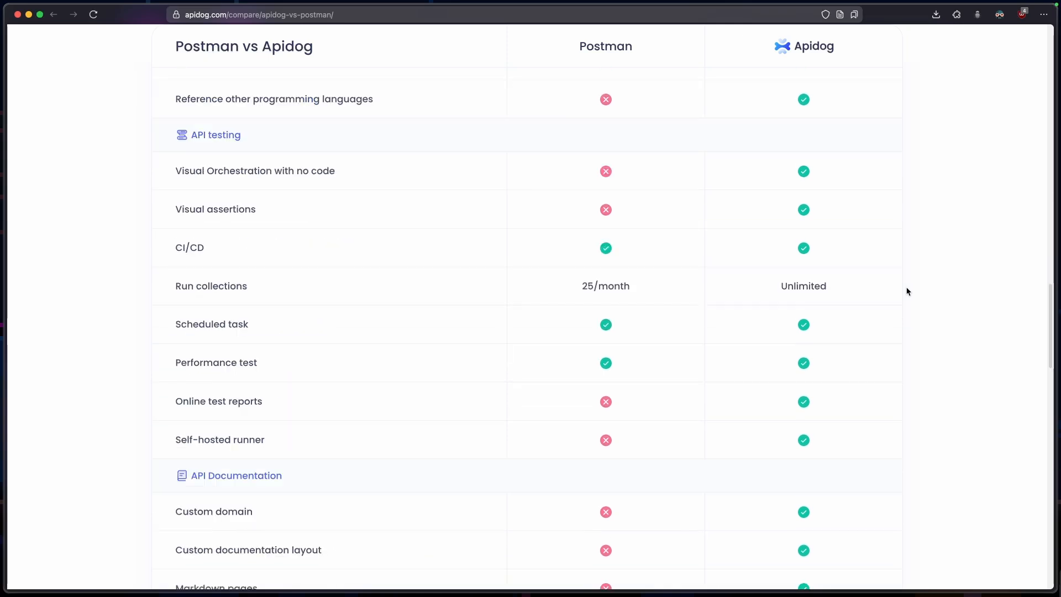
{"action": "scroll", "coordinate": [907, 292], "scroll_direction": "down", "scroll_amount": 1}
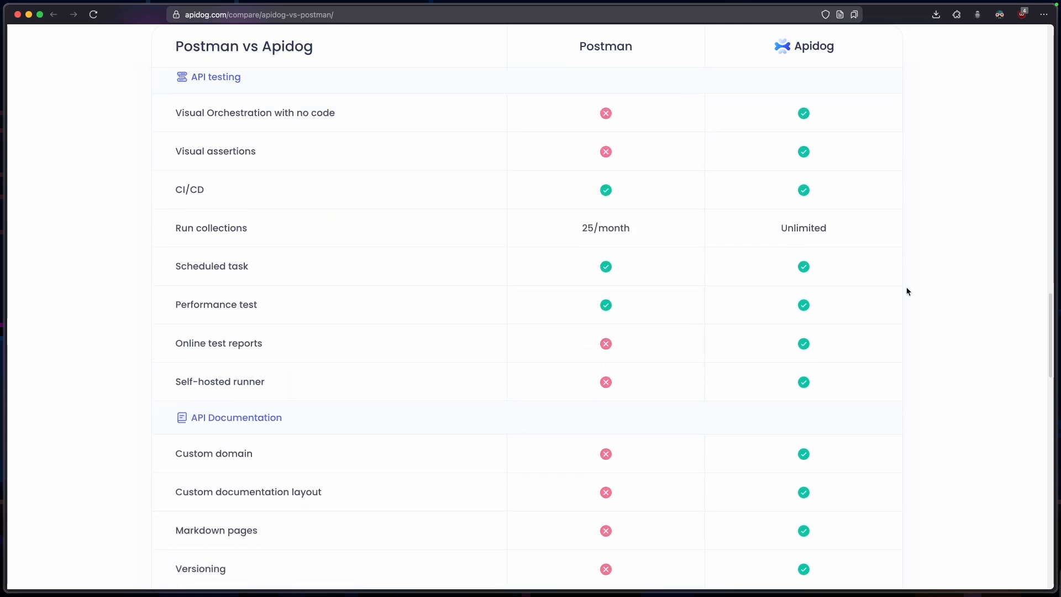
{"action": "scroll", "coordinate": [821, 227], "scroll_direction": "down", "scroll_amount": 6}
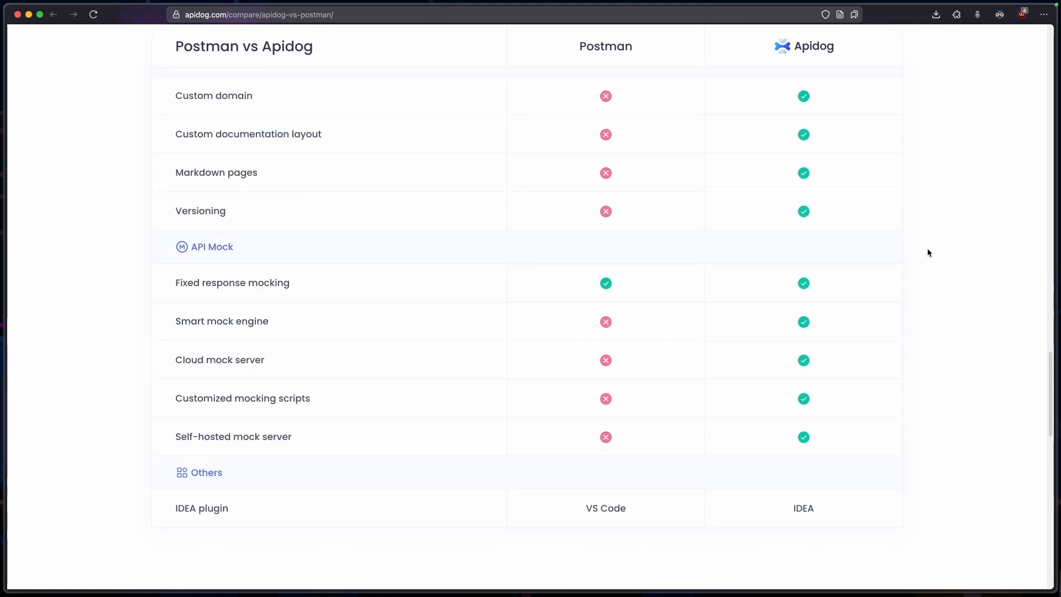
{"action": "scroll", "coordinate": [917, 249], "scroll_direction": "up", "scroll_amount": 1}
{"action": "scroll", "coordinate": [917, 248], "scroll_direction": "down", "scroll_amount": 3}
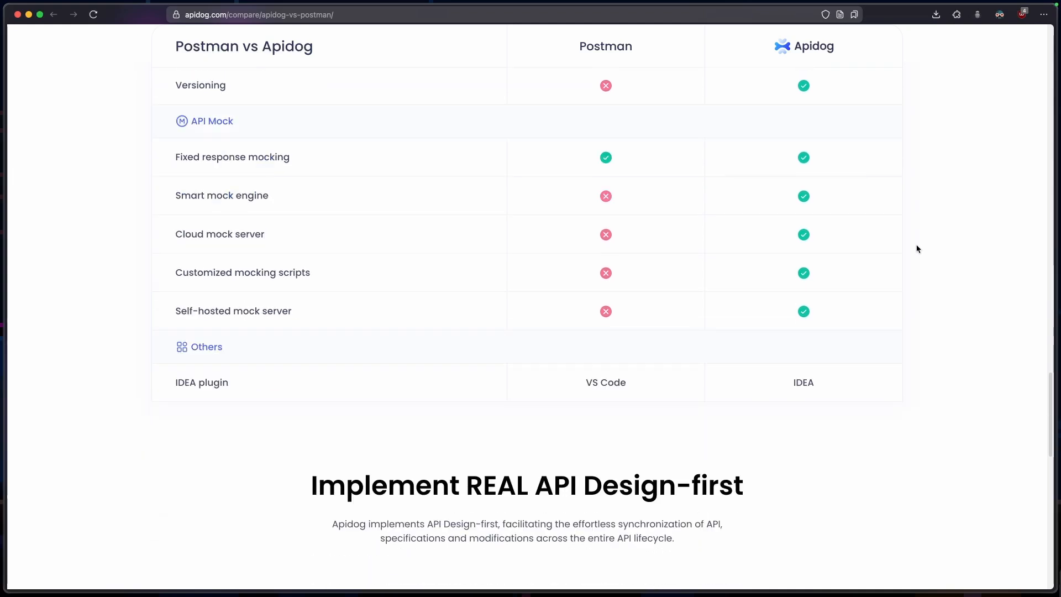
{"action": "scroll", "coordinate": [917, 249], "scroll_direction": "down", "scroll_amount": 6}
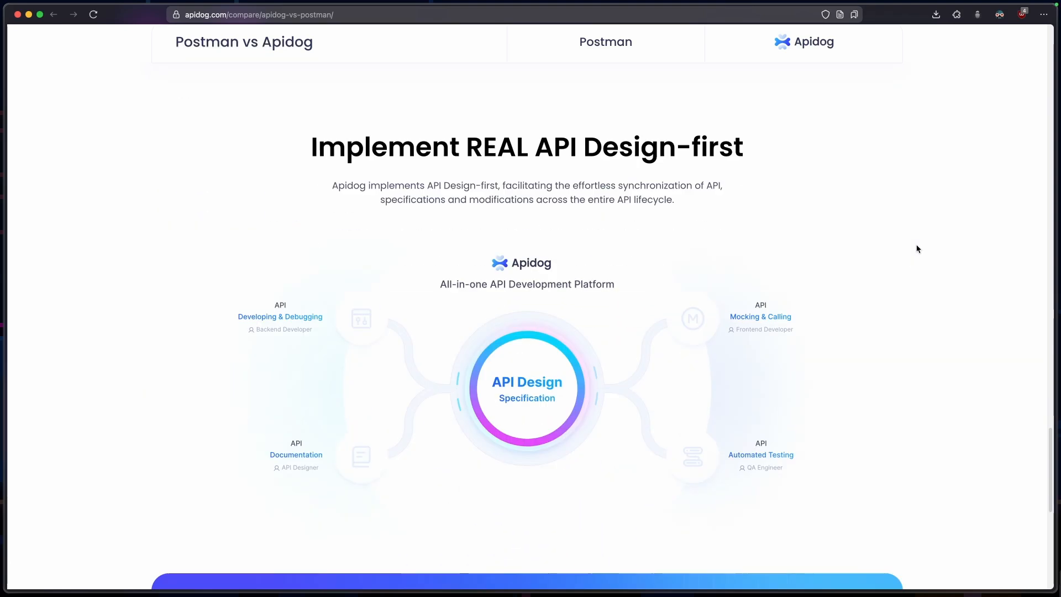
{"action": "scroll", "coordinate": [727, 277], "scroll_direction": "down", "scroll_amount": 8}
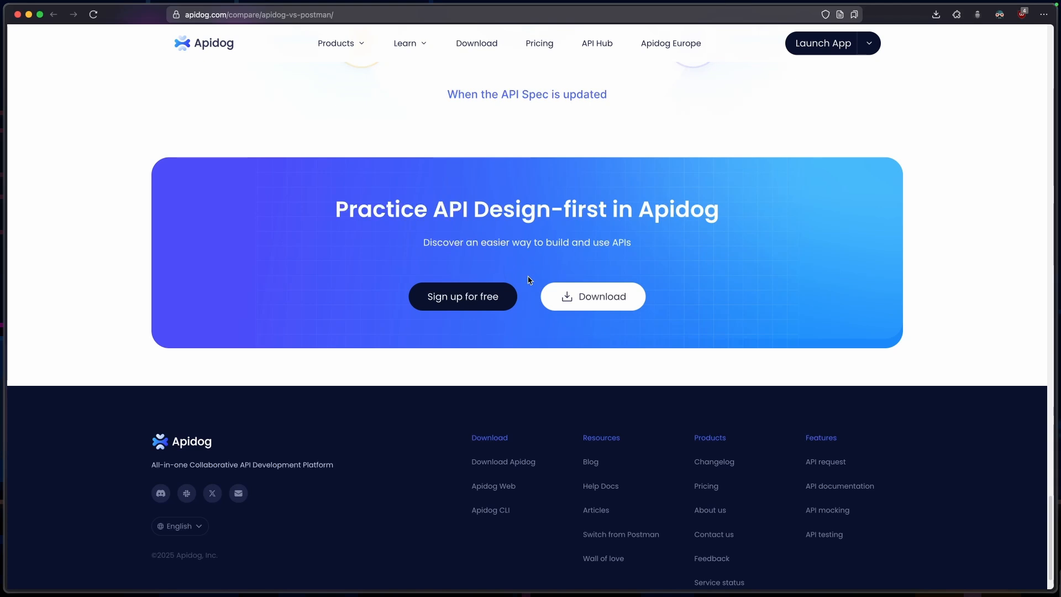
{"action": "scroll", "coordinate": [533, 134], "scroll_direction": "up", "scroll_amount": 1}
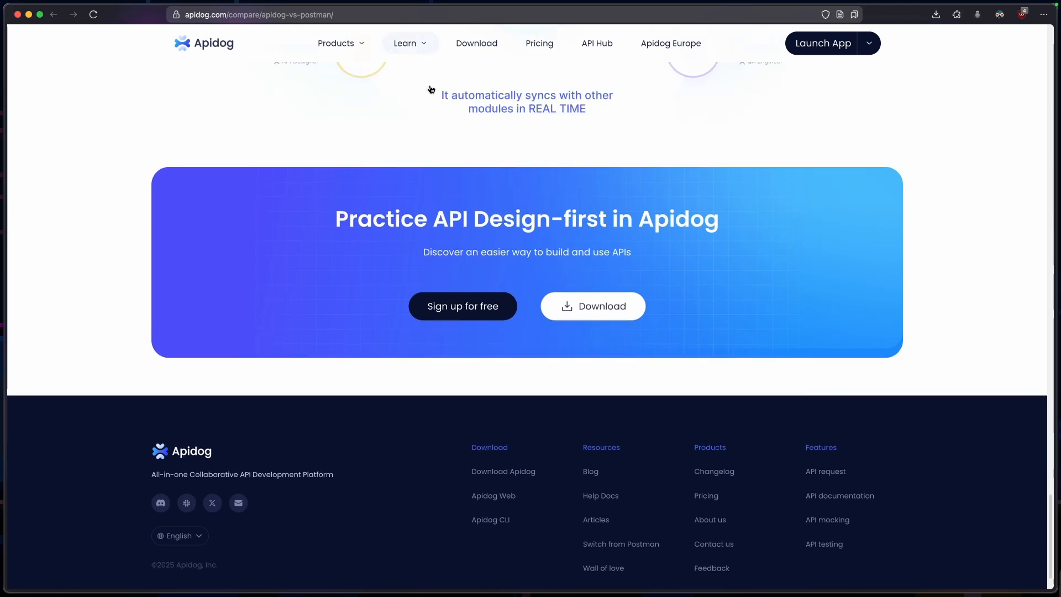
Open the Apidog documentation and look over the Learning Center's topics
{"action": "mouse_move", "coordinate": [424, 46]}
{"action": "left_click", "coordinate": [406, 77]}
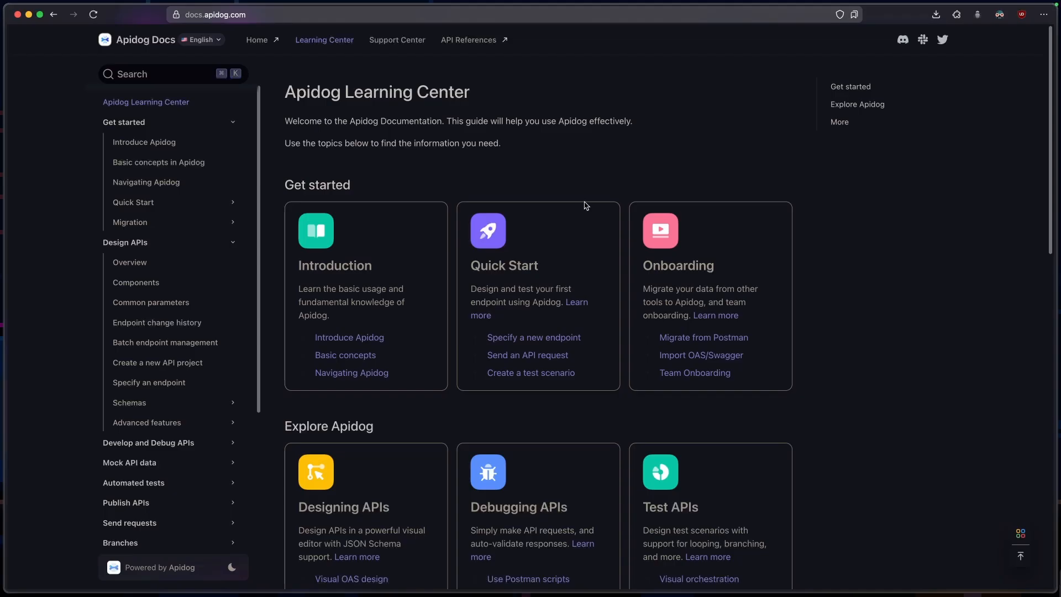
{"action": "scroll", "coordinate": [528, 298], "scroll_direction": "down", "scroll_amount": 5}
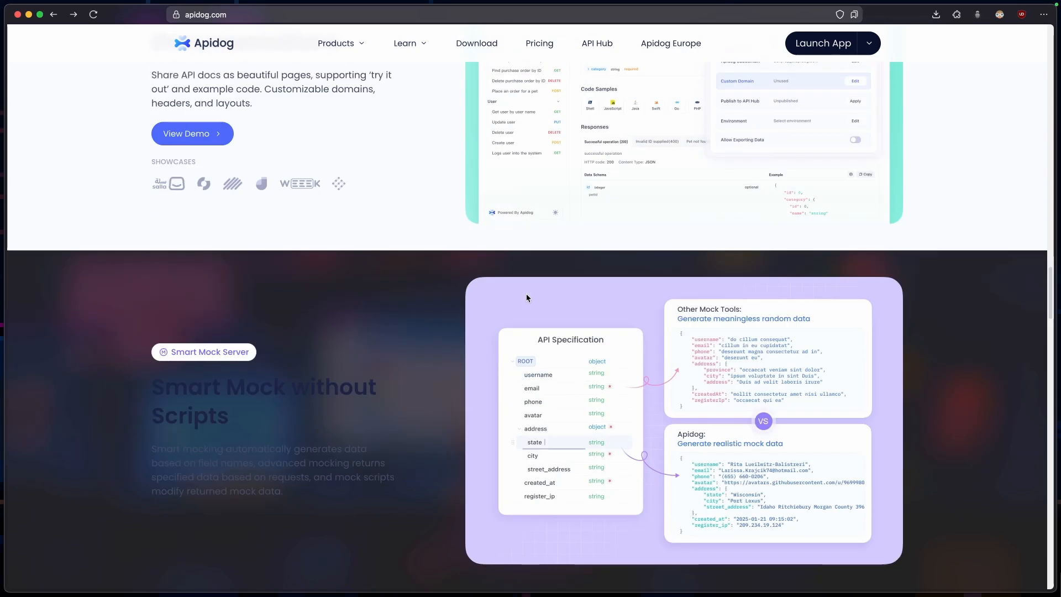
Examine the homepage sections on Smart Mock, REAL API Design-first and Integrated API Innovation
{"action": "scroll", "coordinate": [526, 297], "scroll_direction": "down", "scroll_amount": 3}
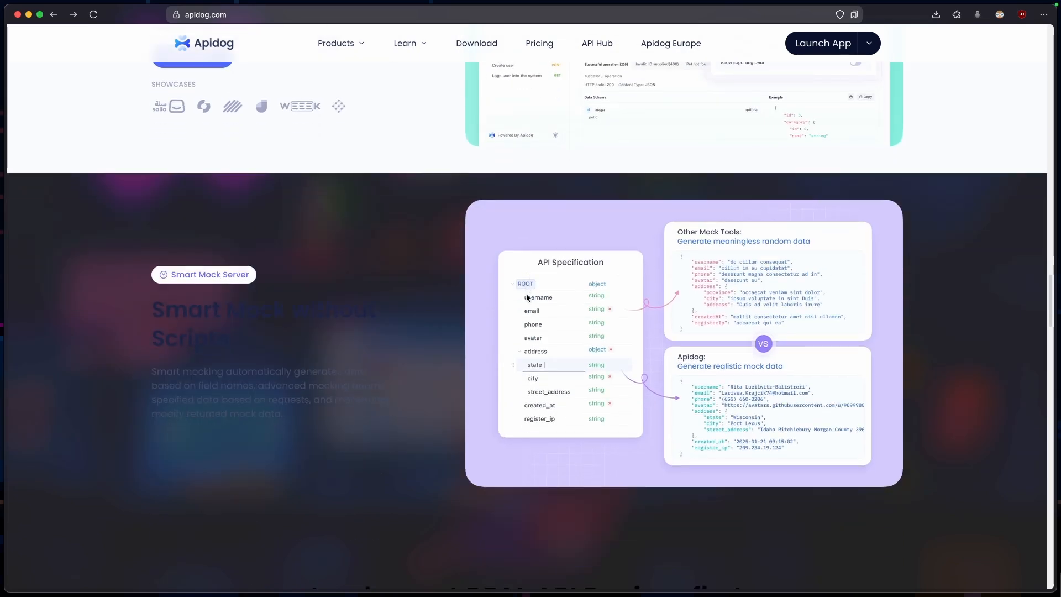
{"action": "scroll", "coordinate": [526, 297], "scroll_direction": "down", "scroll_amount": 2}
{"action": "scroll", "coordinate": [526, 298], "scroll_direction": "down", "scroll_amount": 3}
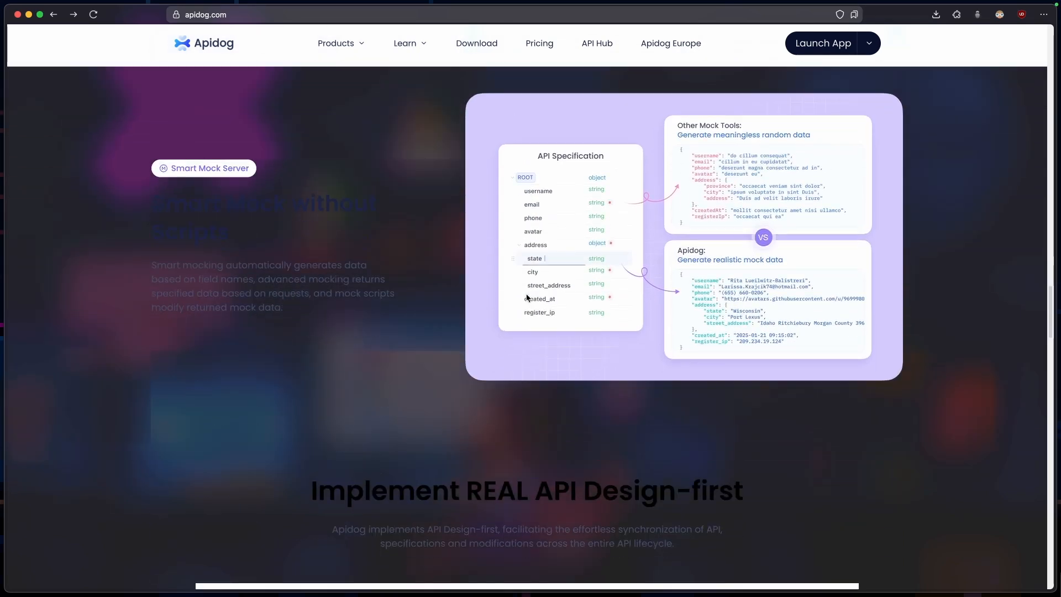
{"action": "scroll", "coordinate": [527, 298], "scroll_direction": "down", "scroll_amount": 15}
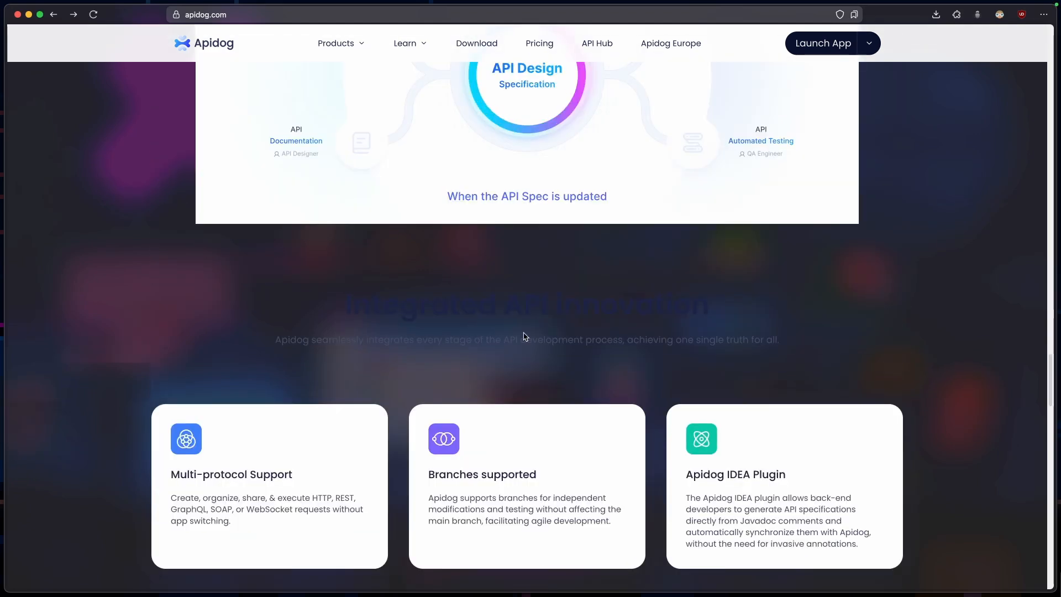
{"action": "scroll", "coordinate": [525, 336], "scroll_direction": "down", "scroll_amount": 2}
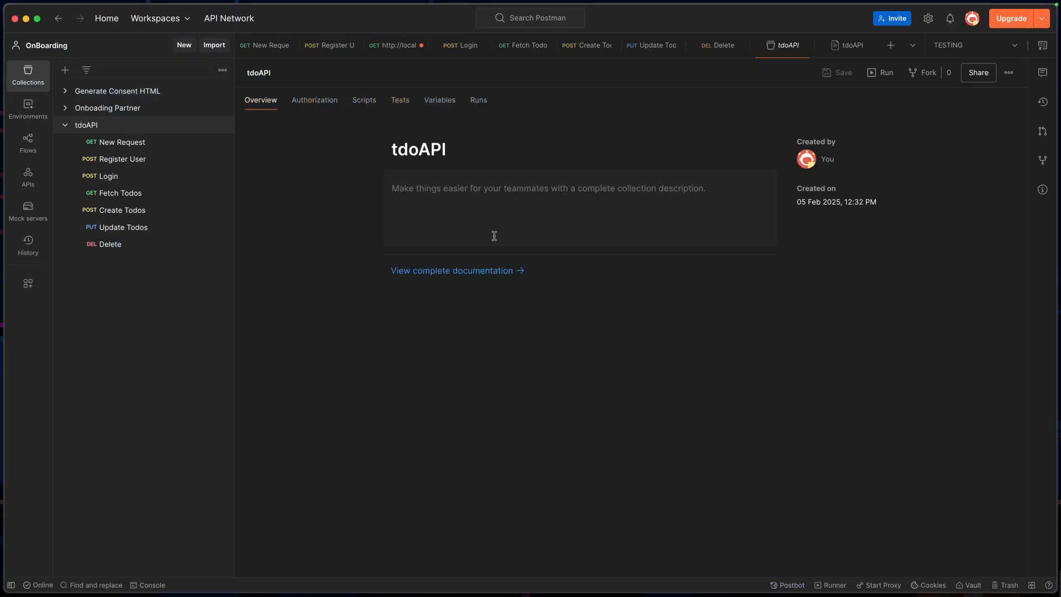
Export the tdoAPI collection from Postman as a Collection v2.1 JSON file
{"action": "left_click", "coordinate": [222, 125]}
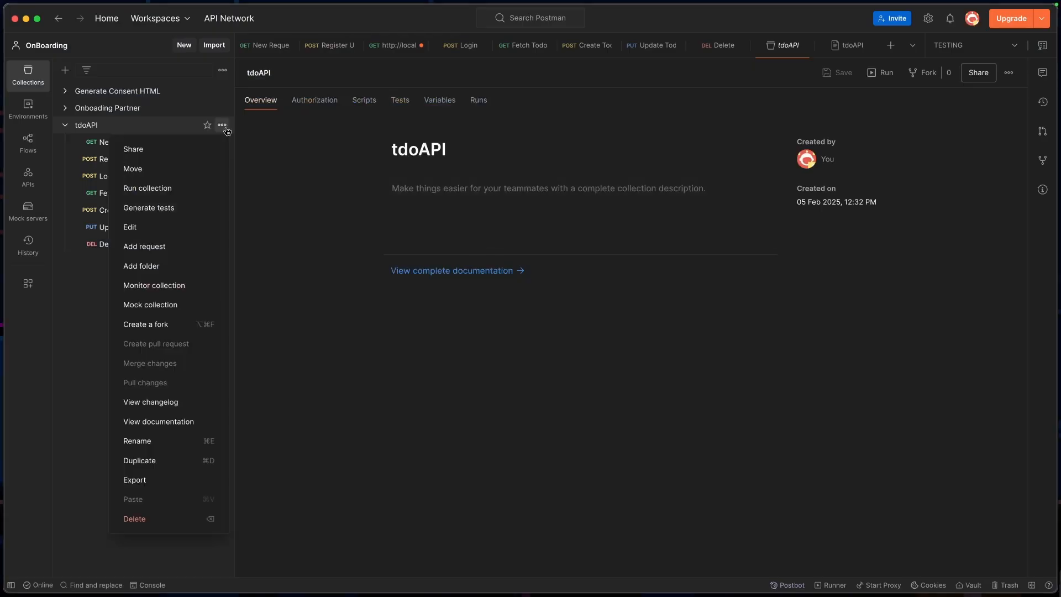
{"action": "left_click", "coordinate": [166, 479]}
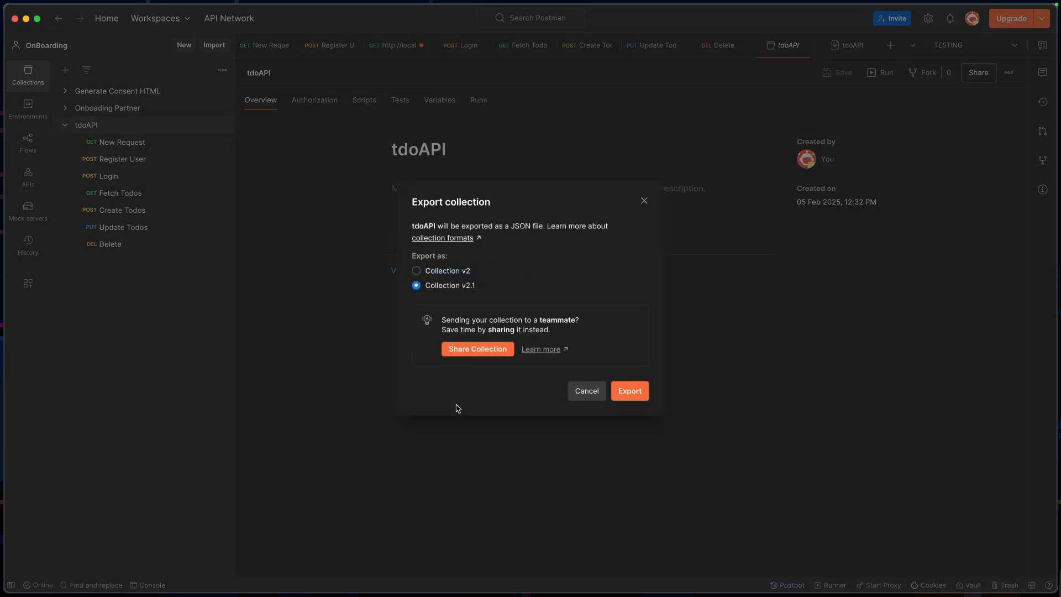
{"action": "left_click", "coordinate": [630, 390]}
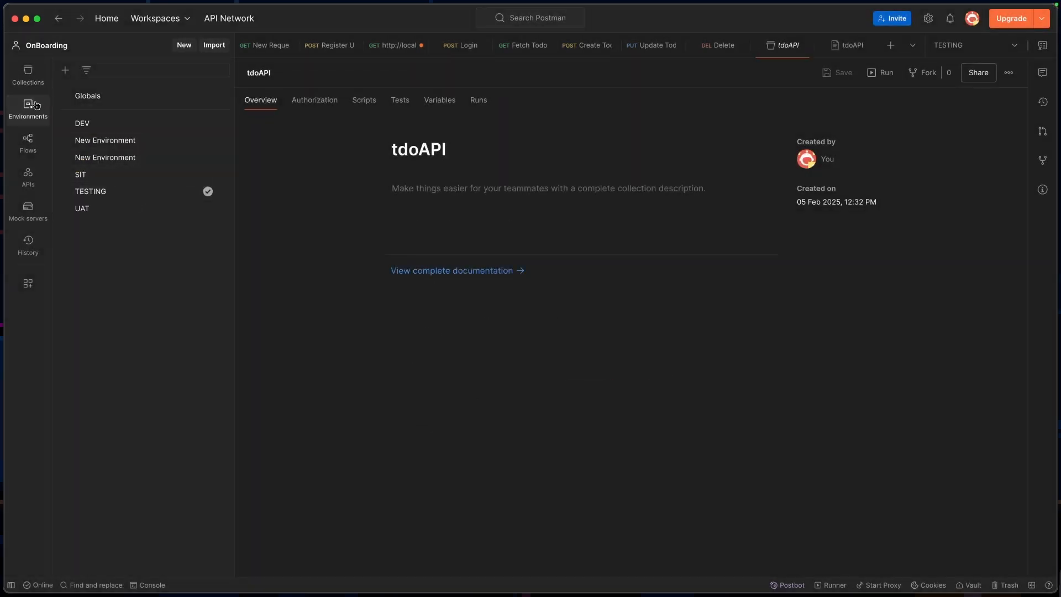
Export the TESTING environment from Postman to the Desktop as TESTING.postman_environment.json
{"action": "left_click", "coordinate": [28, 75]}
{"action": "left_click", "coordinate": [36, 119]}
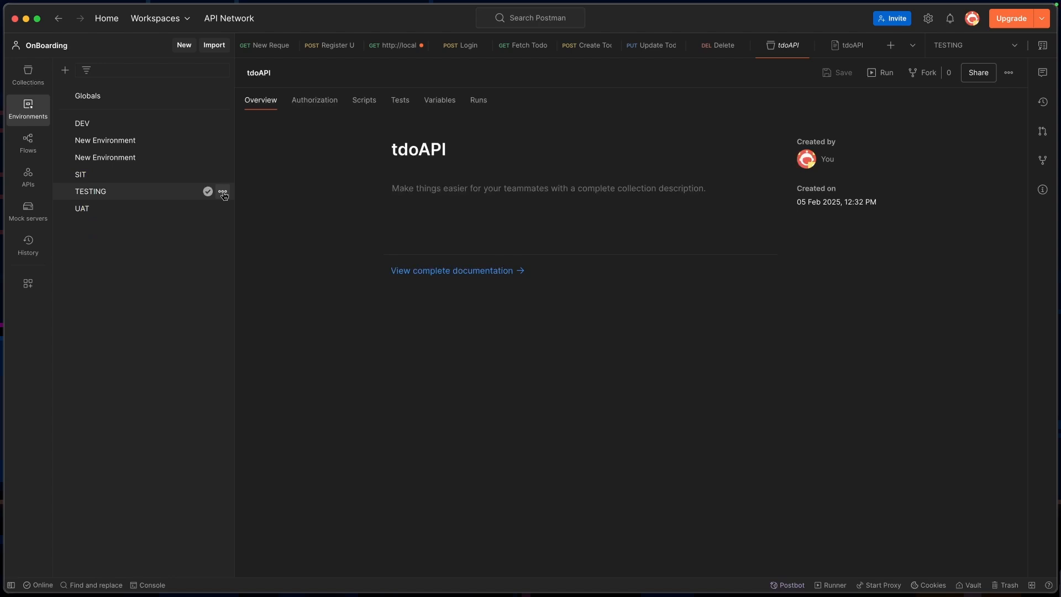
{"action": "left_click", "coordinate": [223, 191]}
{"action": "left_click", "coordinate": [161, 374]}
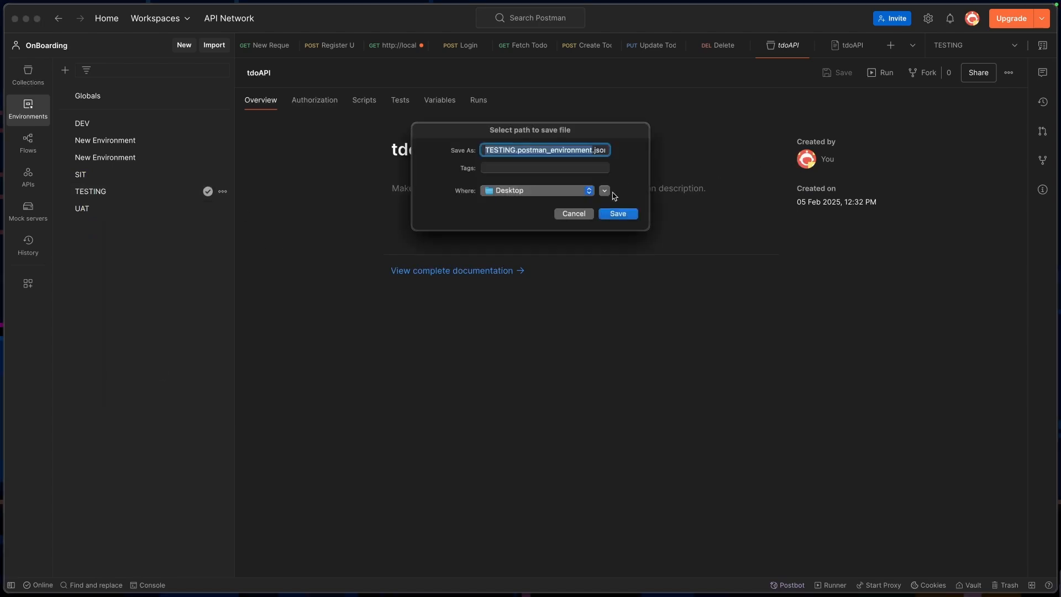
{"action": "left_click", "coordinate": [616, 214]}
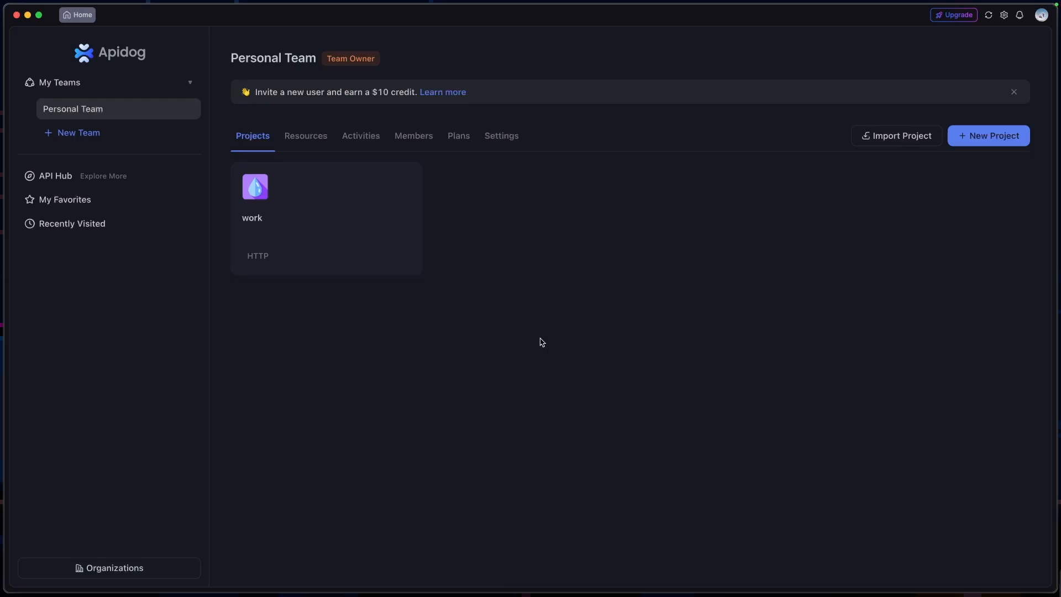
Switch to Apidog and create a new HTTP project named tdoAPI in the Personal Team
{"action": "left_click", "coordinate": [981, 139]}
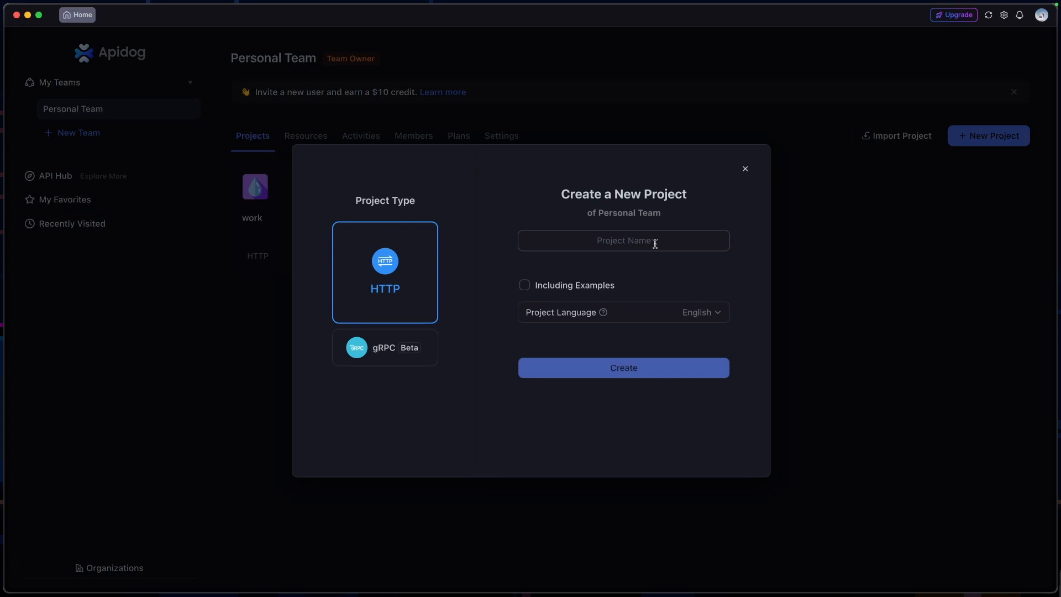
{"action": "left_click", "coordinate": [654, 243]}
{"action": "type", "text": "tdoAPI"}
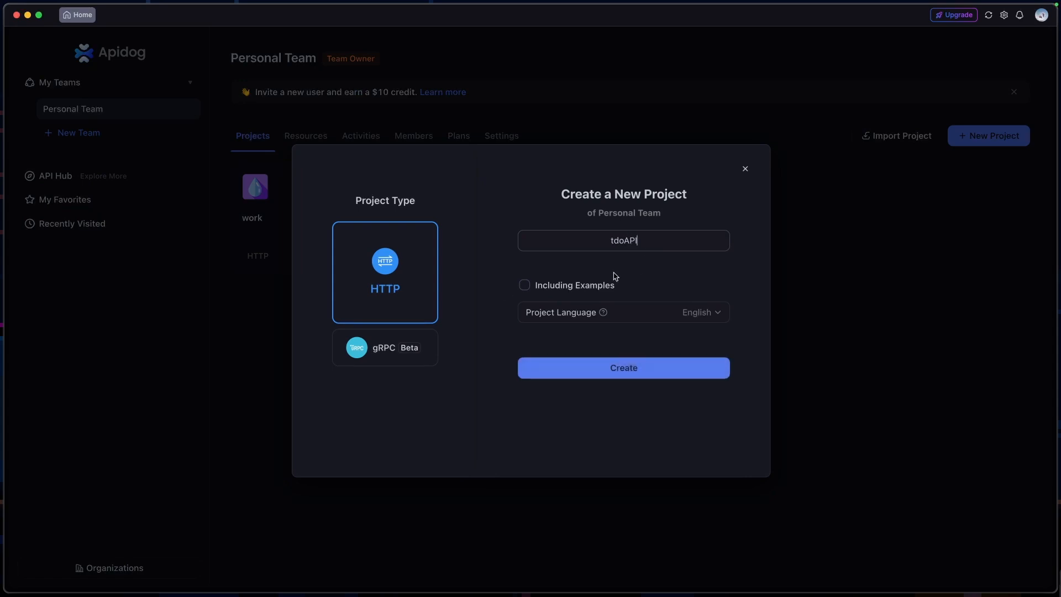
{"action": "left_click", "coordinate": [627, 370]}
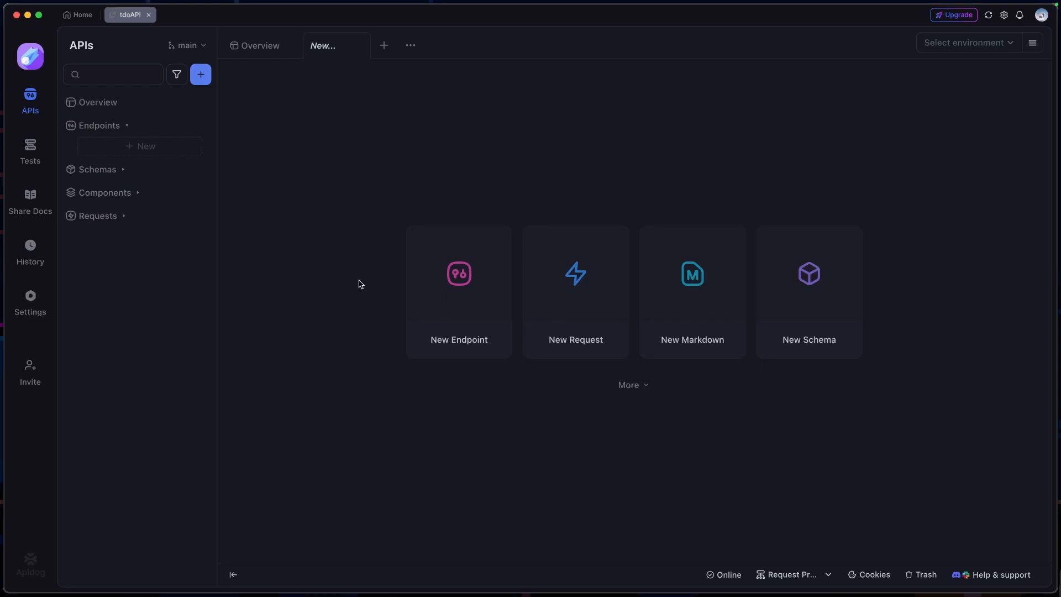
Load TESTING.postman_environment.json and tdoAPI.postman_collection.json from the Desktop as a Postman data import, accepting the collection and environment elements
{"action": "left_click", "coordinate": [632, 386]}
{"action": "left_click", "coordinate": [622, 460]}
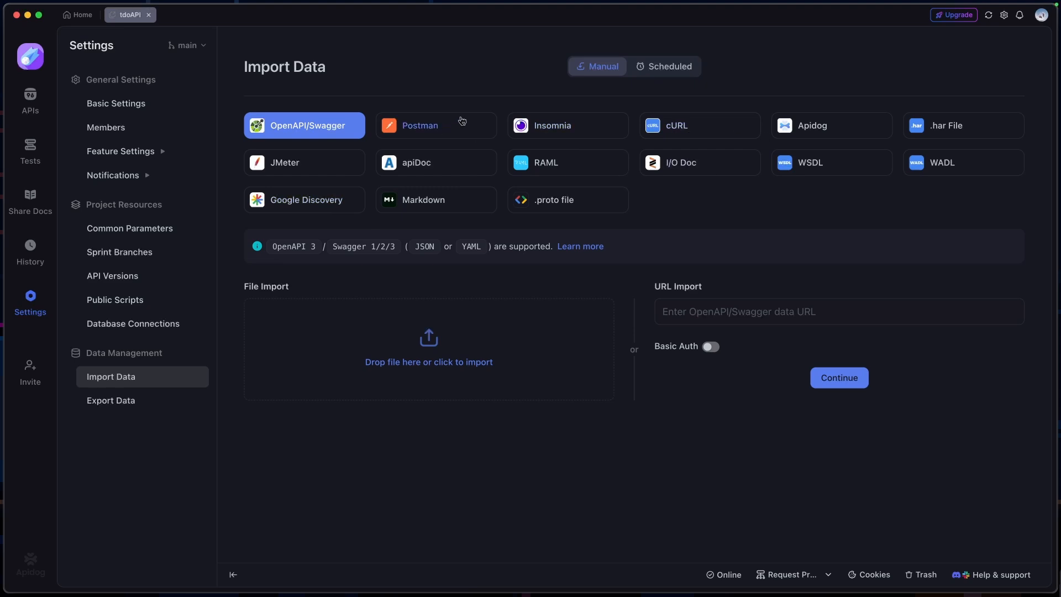
{"action": "left_click", "coordinate": [449, 129]}
{"action": "left_click", "coordinate": [727, 281]}
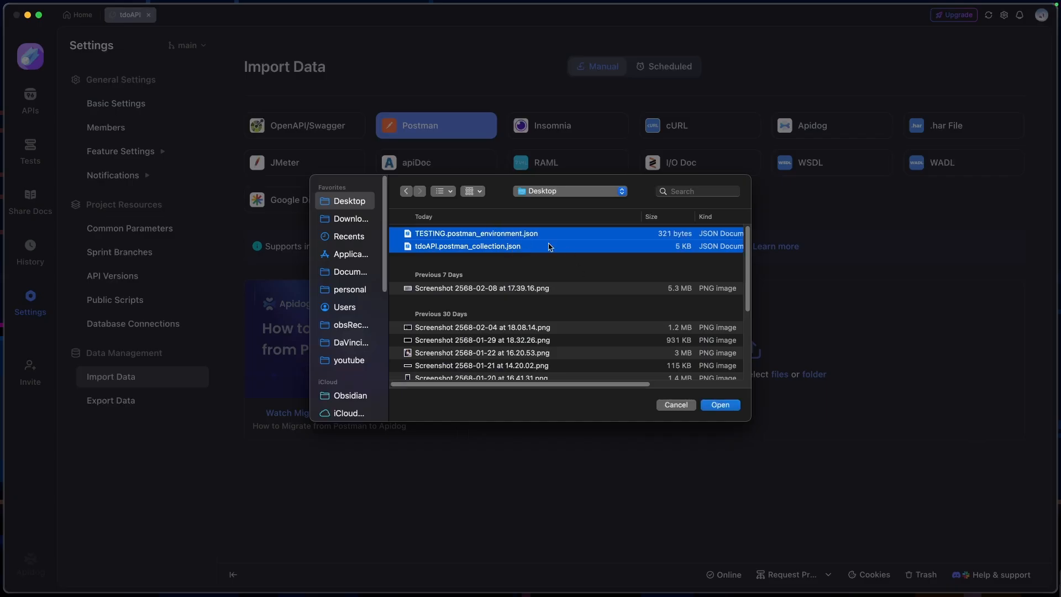
{"action": "left_click", "coordinate": [722, 407]}
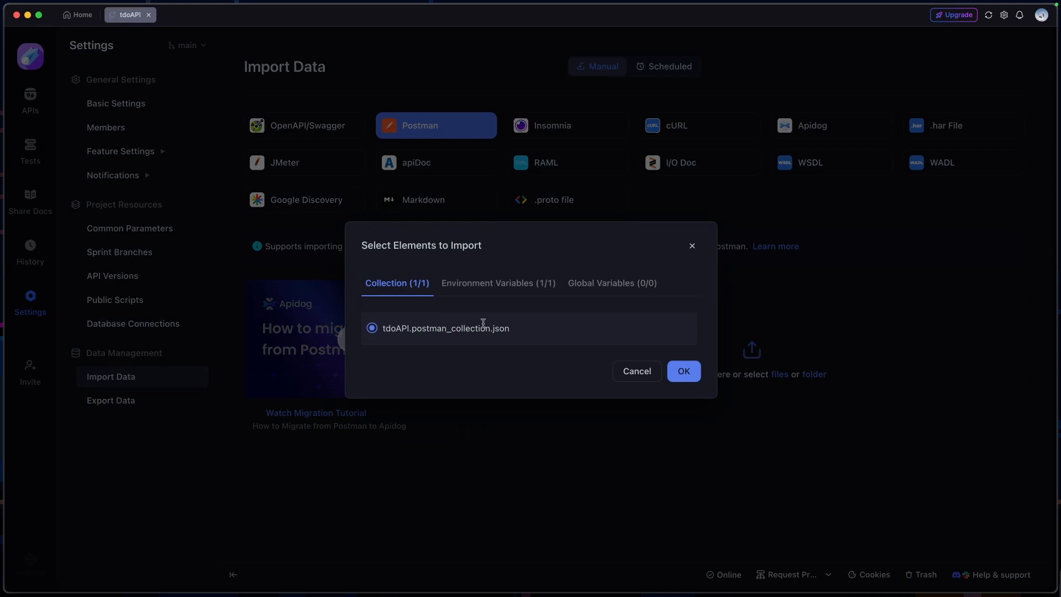
{"action": "left_click", "coordinate": [685, 372]}
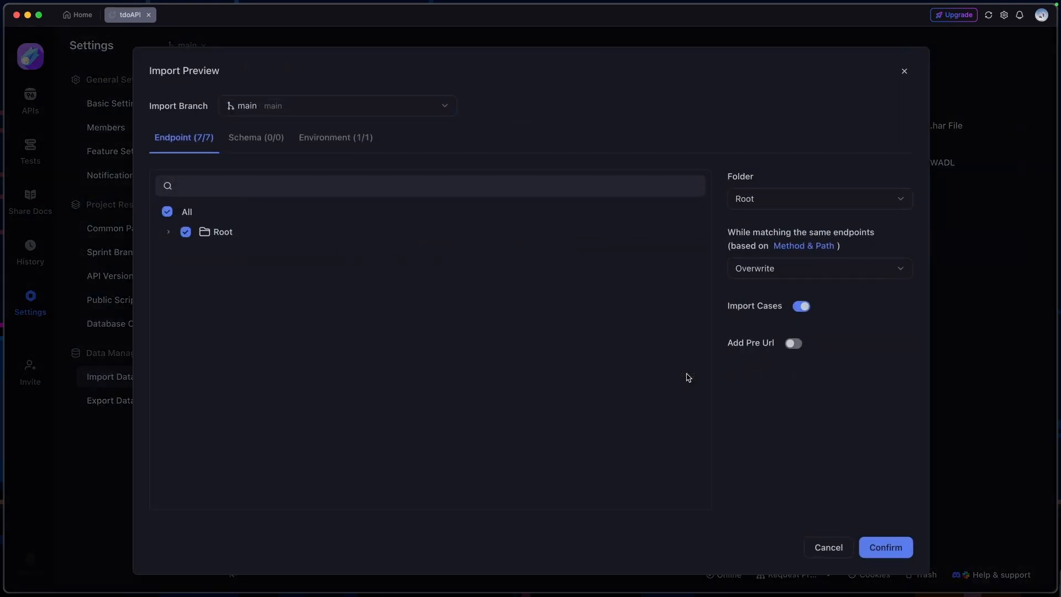
Expand the endpoints in the import preview, import them all into the main branch and dismiss the import summary
{"action": "left_click", "coordinate": [176, 232]}
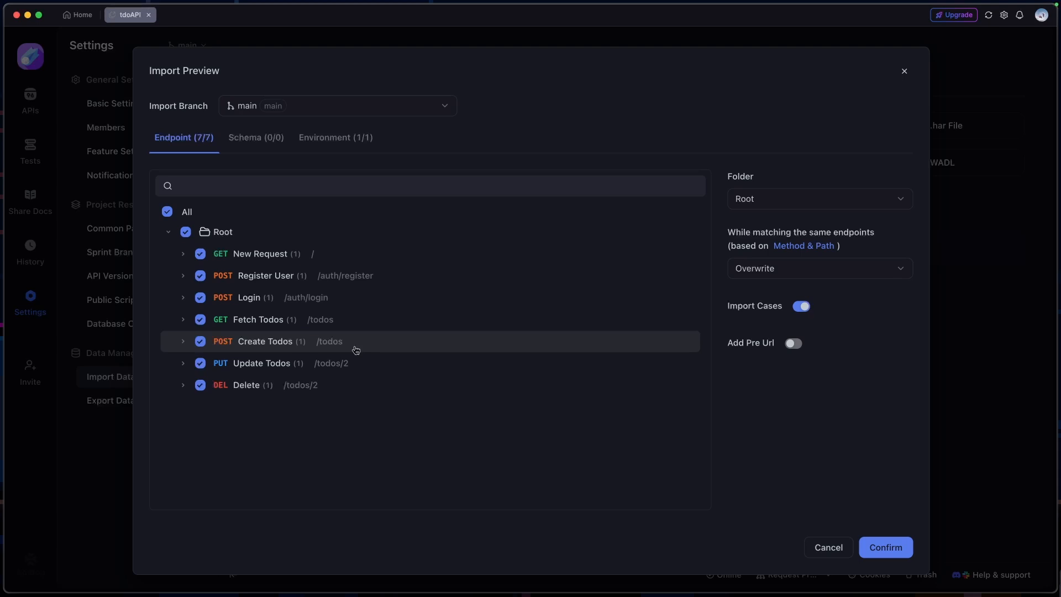
{"action": "left_click", "coordinate": [446, 108]}
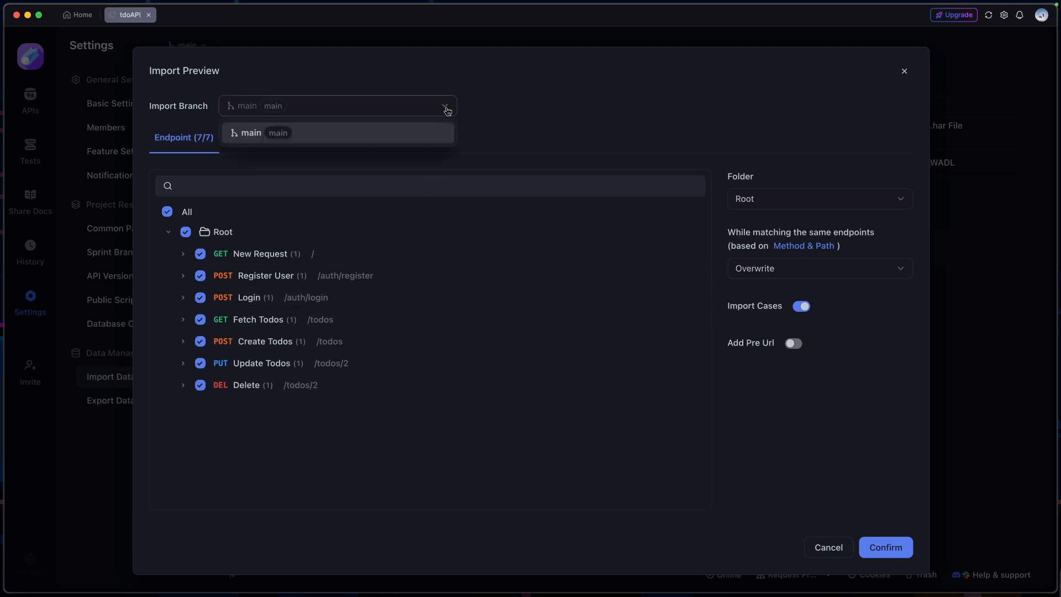
{"action": "left_click", "coordinate": [476, 142]}
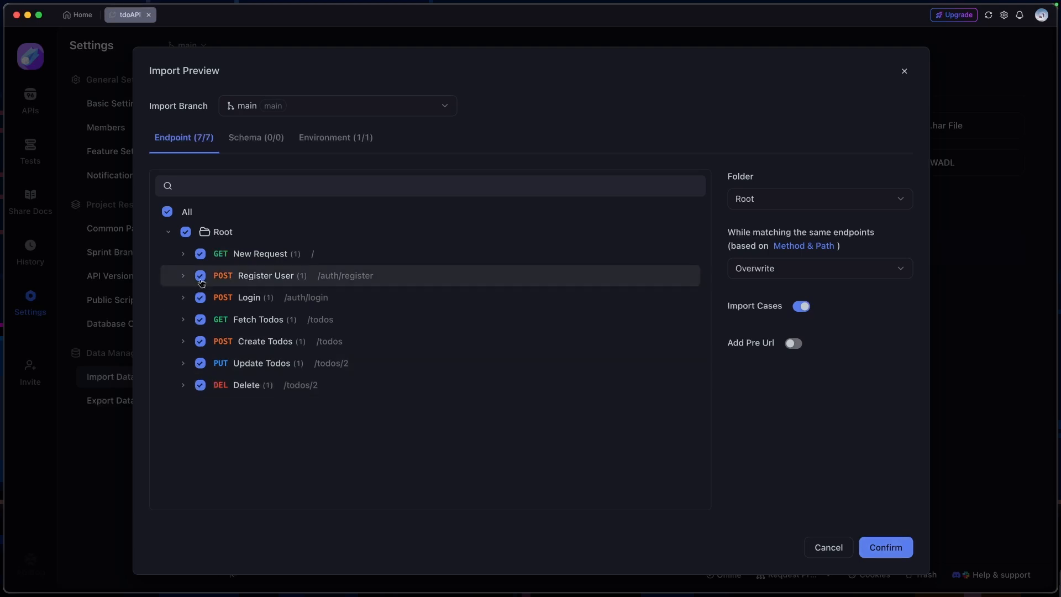
{"action": "left_click", "coordinate": [183, 254]}
{"action": "left_click", "coordinate": [182, 319]}
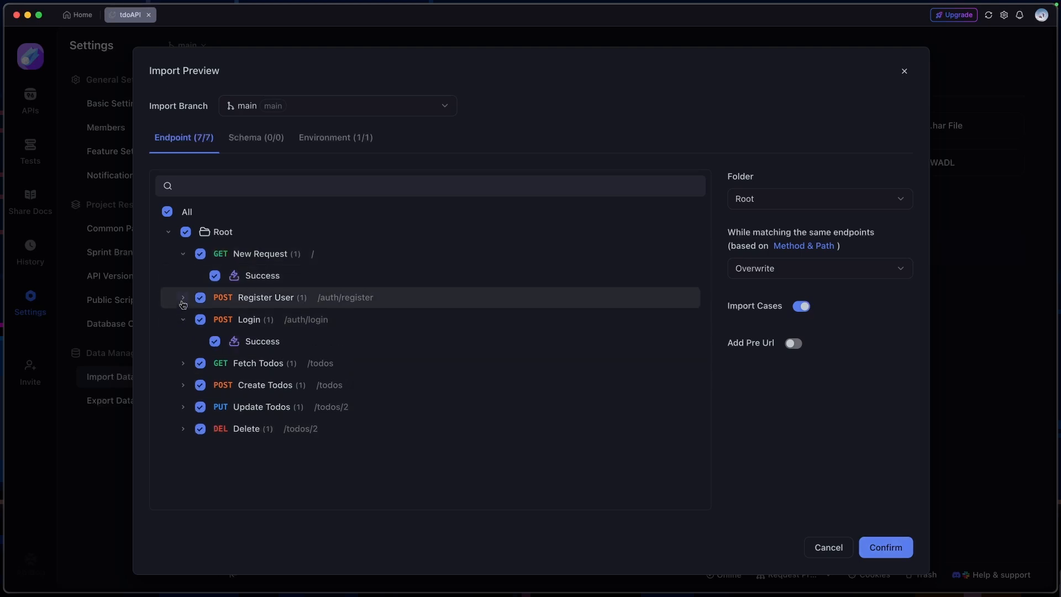
{"action": "left_click", "coordinate": [182, 297]}
{"action": "left_click", "coordinate": [183, 297]}
{"action": "left_click", "coordinate": [886, 547]}
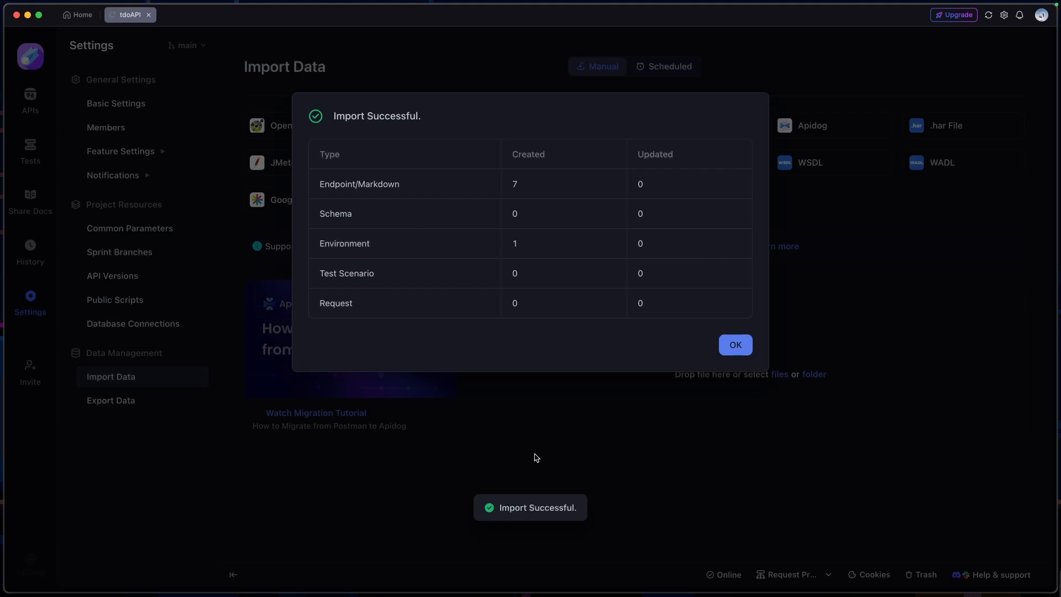
{"action": "left_click_drag", "start_coordinate": [537, 187], "coordinate": [490, 186]}
{"action": "left_click_drag", "start_coordinate": [555, 237], "coordinate": [504, 247]}
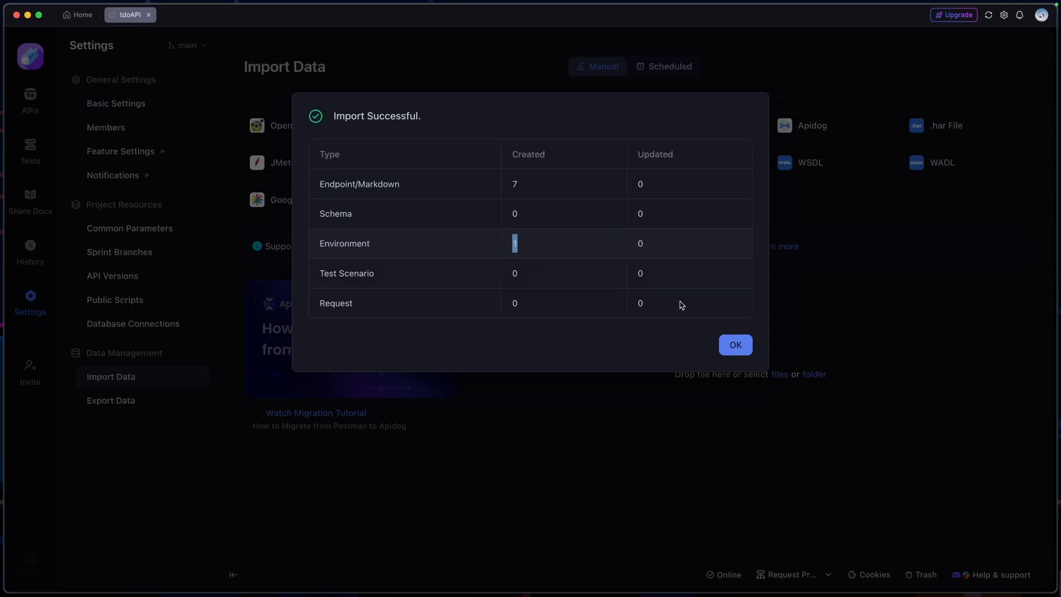
{"action": "left_click", "coordinate": [736, 345]}
Expand the imported endpoints from New Request to Create Todos and inspect the Login request's path and JSON body
{"action": "left_click", "coordinate": [202, 262]}
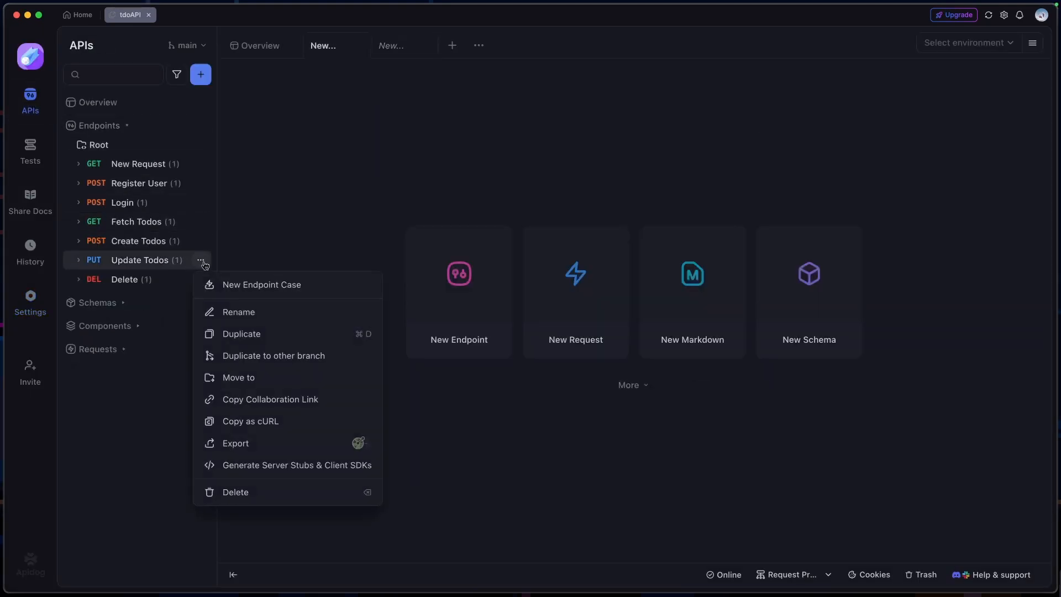
{"action": "left_click", "coordinate": [76, 165]}
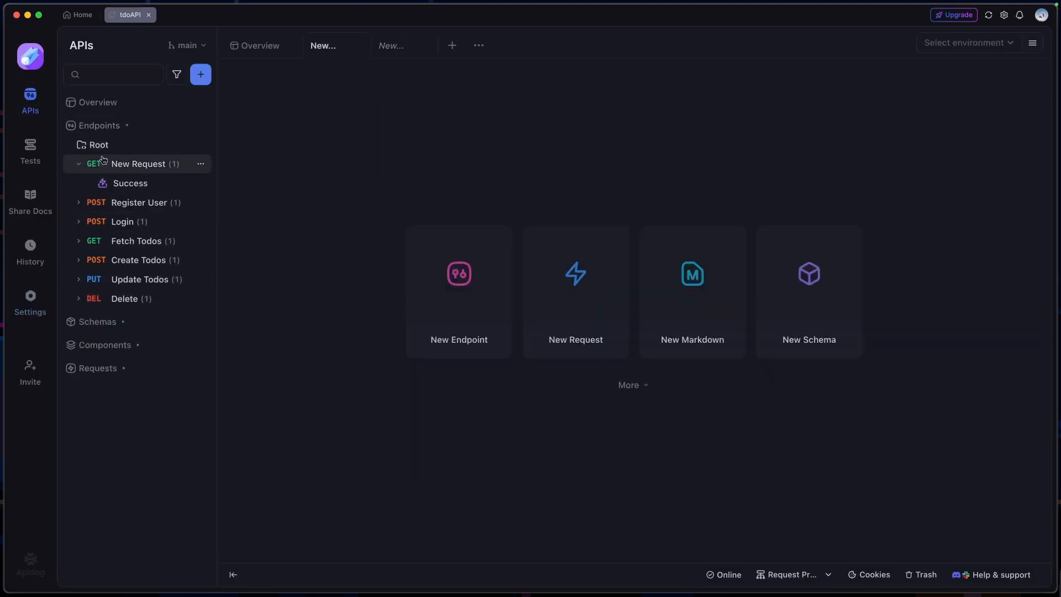
{"action": "left_click", "coordinate": [78, 202]}
{"action": "left_click", "coordinate": [79, 240]}
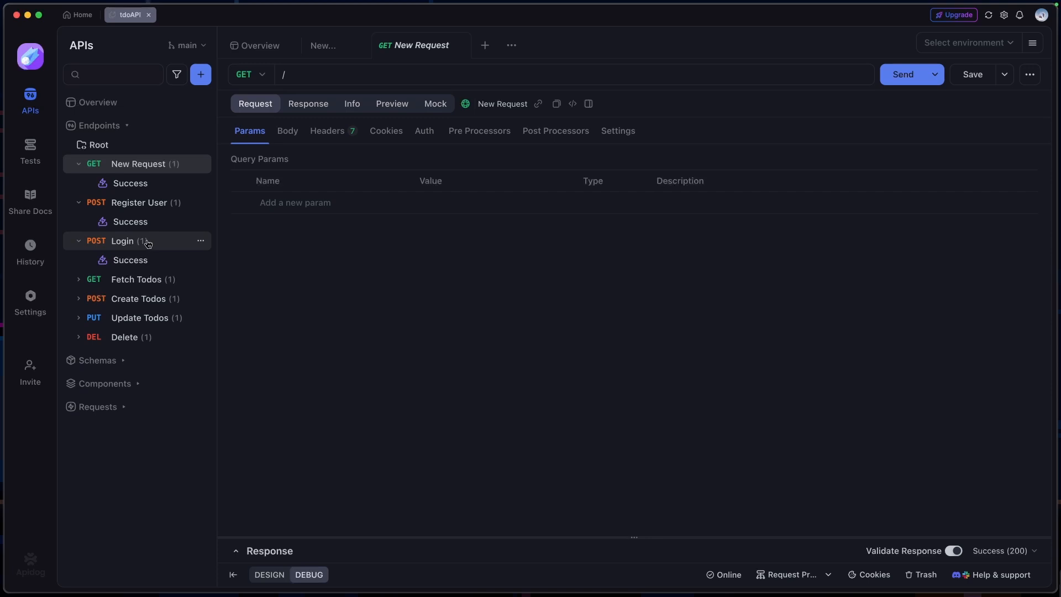
{"action": "left_click", "coordinate": [144, 241]}
{"action": "left_click_drag", "start_coordinate": [350, 76], "coordinate": [287, 77]}
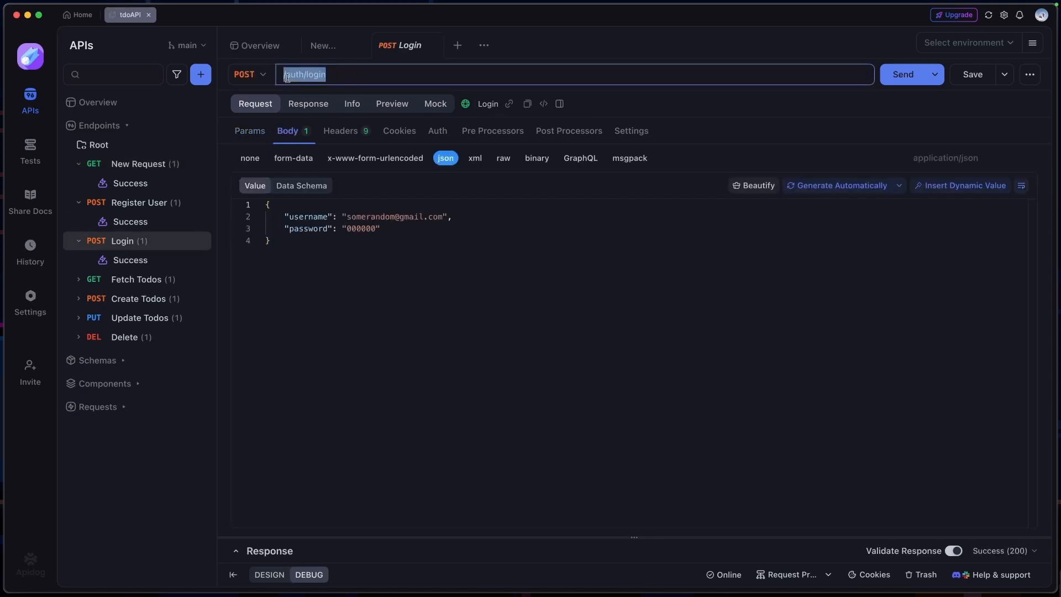
{"action": "left_click", "coordinate": [350, 75]}
{"action": "left_click", "coordinate": [78, 279]}
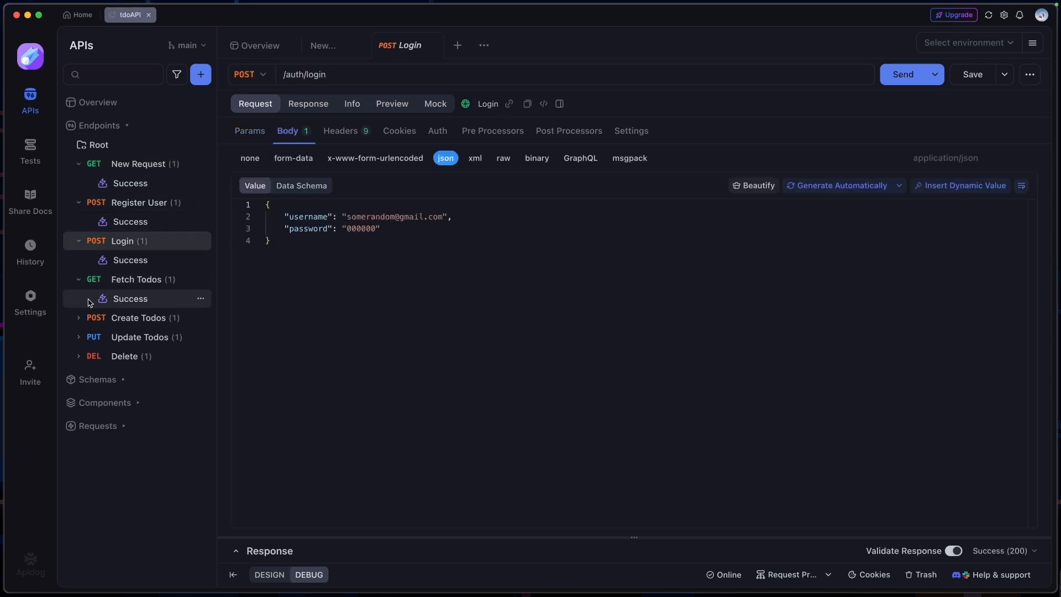
{"action": "left_click", "coordinate": [79, 319]}
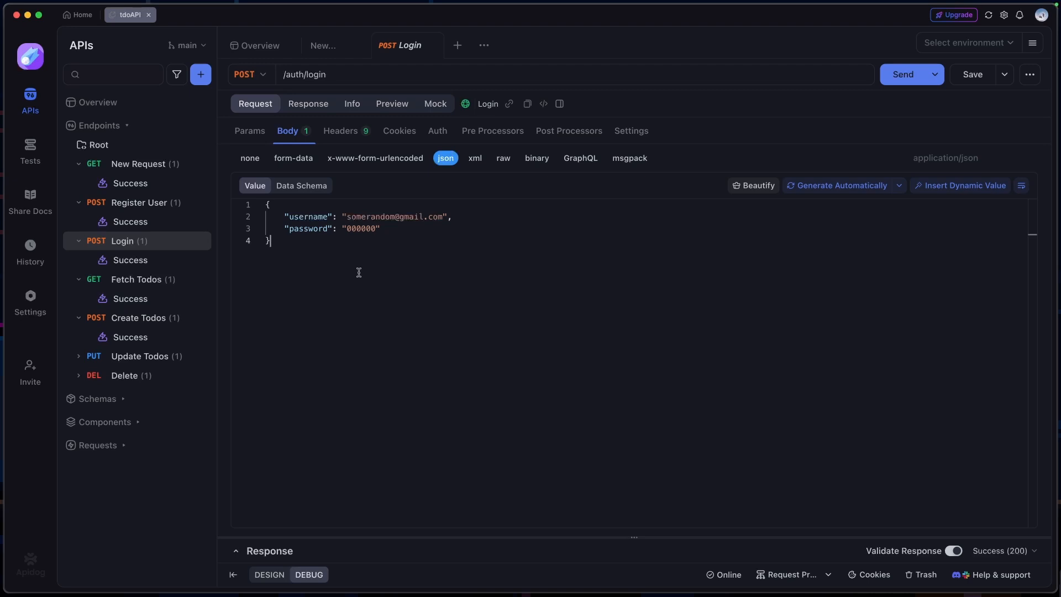
{"action": "left_click", "coordinate": [419, 238]}
Switch to Postman and check the full URL of the tdoAPI collection's New Request
{"action": "key", "text": "super+Tab"}
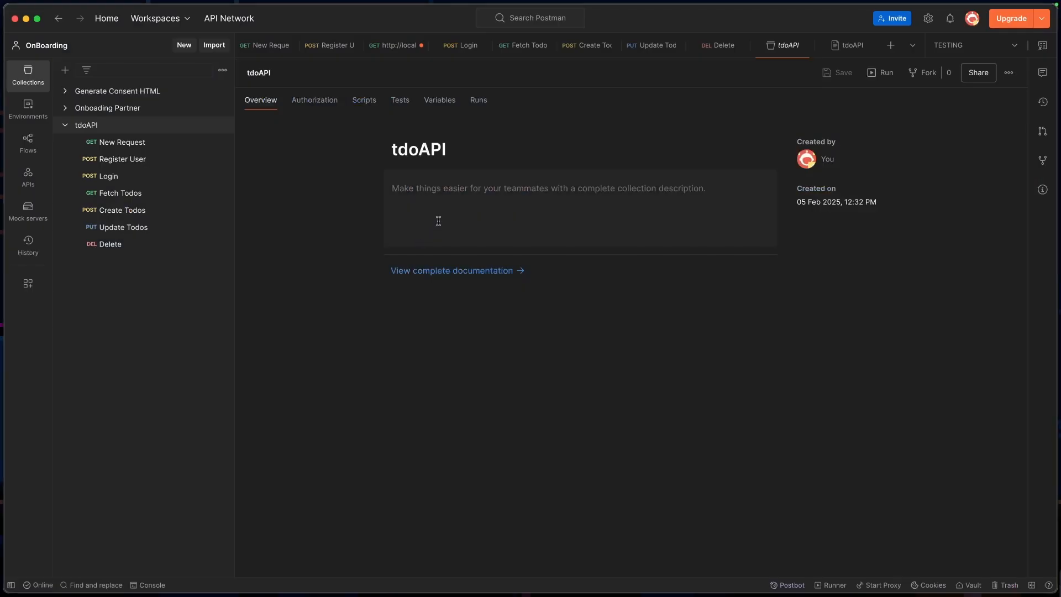
{"action": "left_click", "coordinate": [128, 147]}
{"action": "left_click_drag", "start_coordinate": [414, 107], "coordinate": [315, 113]}
{"action": "left_click", "coordinate": [403, 262]}
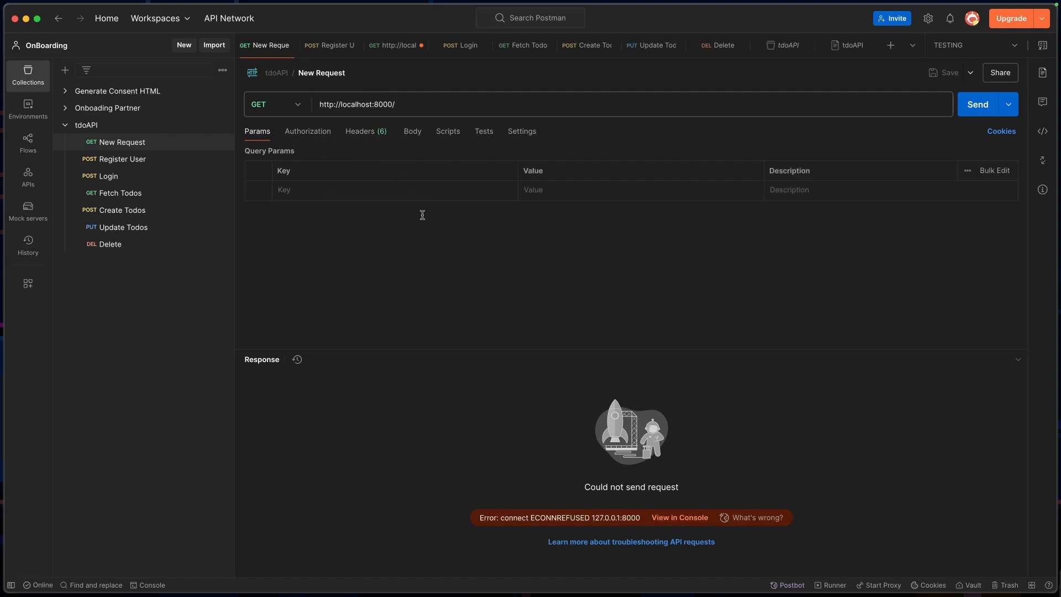
Switch back to Apidog and make the imported TESTING environment active
{"action": "key", "text": "super+Tab"}
{"action": "left_click", "coordinate": [1001, 41]}
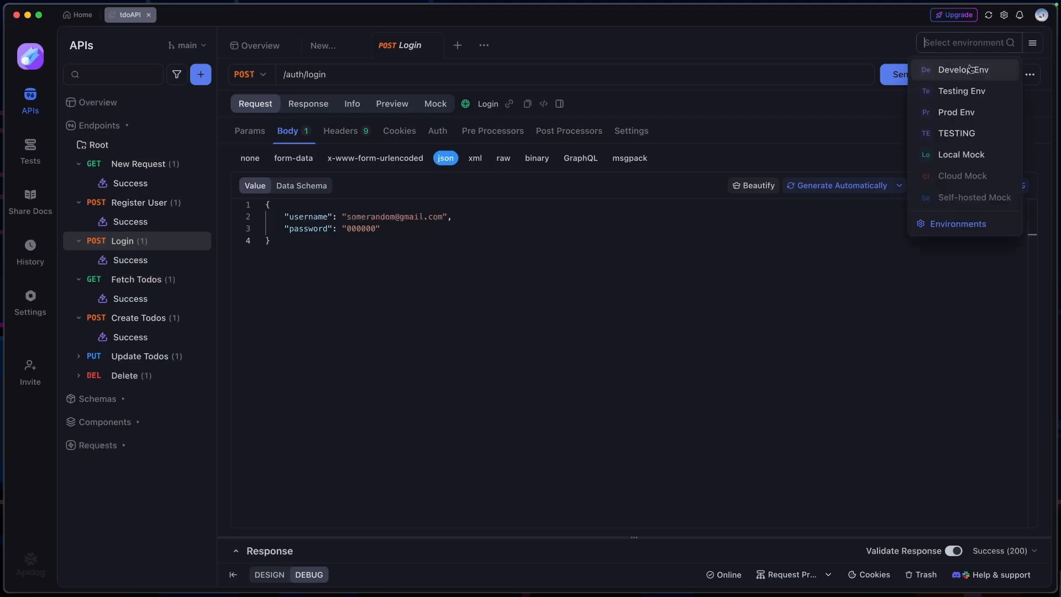
{"action": "left_click", "coordinate": [982, 137]}
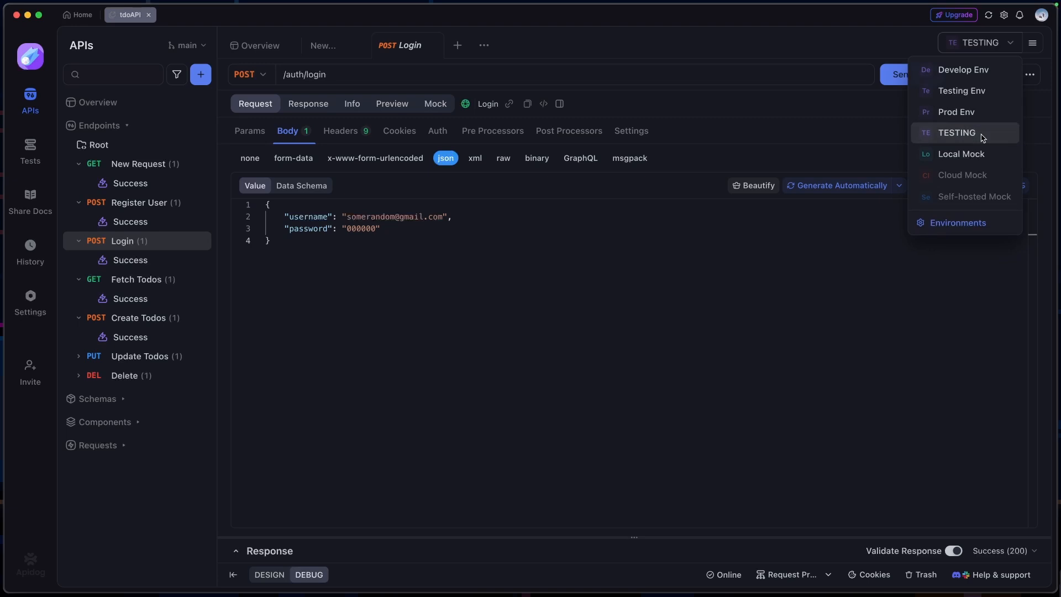
{"action": "left_click", "coordinate": [1032, 43]}
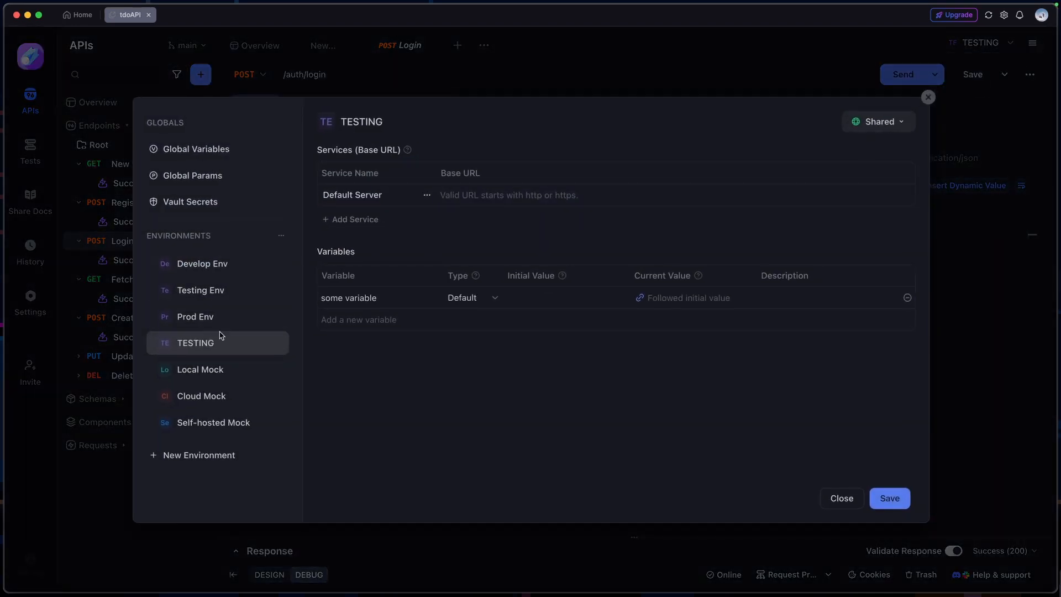
{"action": "left_click", "coordinate": [529, 194]}
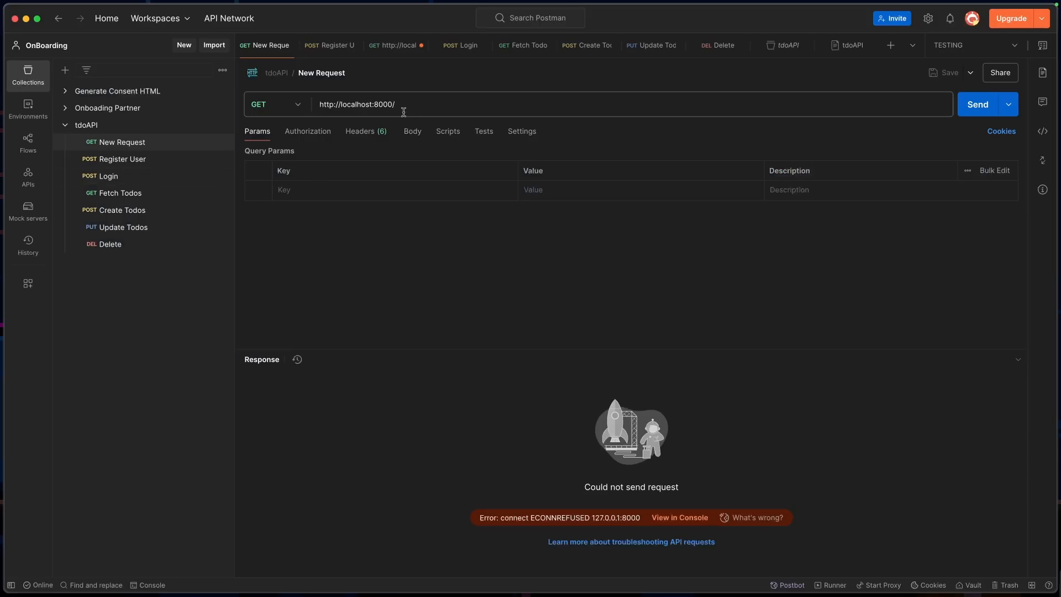
{"action": "left_click_drag", "start_coordinate": [402, 107], "coordinate": [309, 106]}
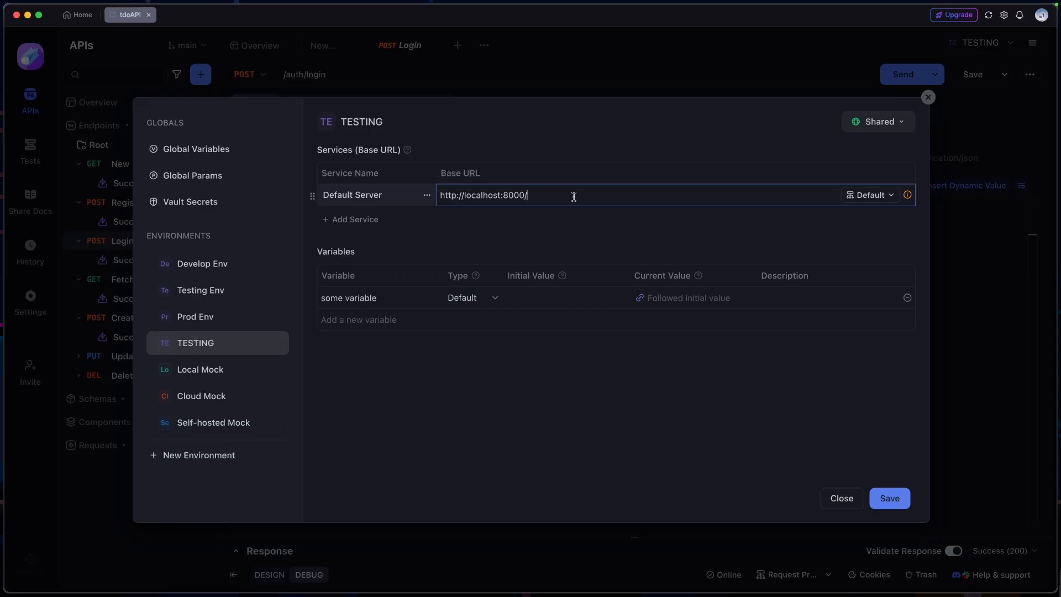
{"action": "left_click", "coordinate": [553, 356]}
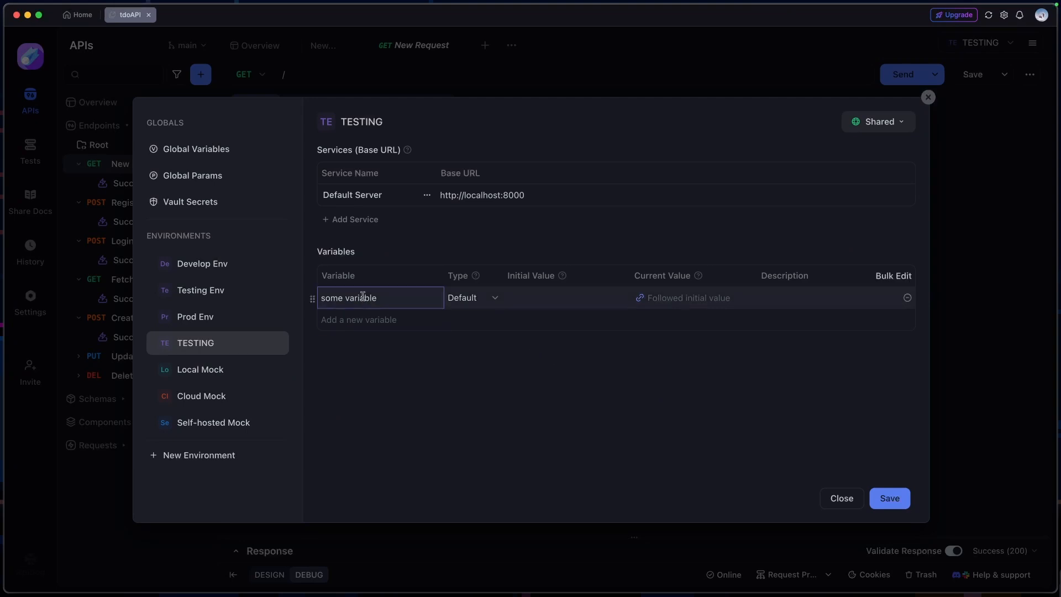
Examine the "some variable" entry in the TESTING environment's variables and close the environment settings
{"action": "left_click_drag", "start_coordinate": [391, 301], "coordinate": [325, 300]}
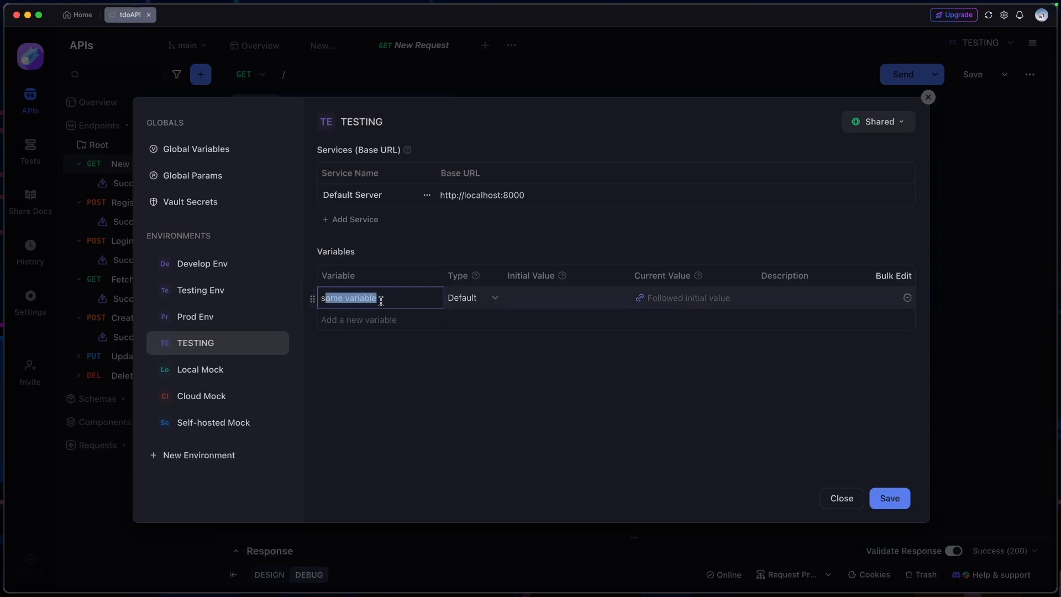
{"action": "left_click", "coordinate": [408, 304]}
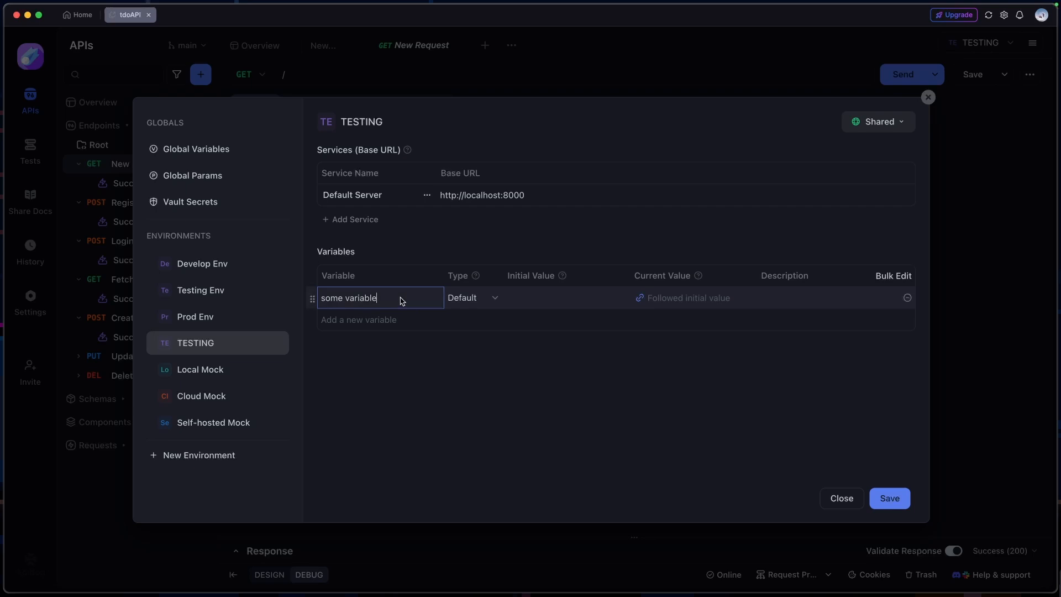
{"action": "left_click_drag", "start_coordinate": [400, 301], "coordinate": [325, 300]}
{"action": "left_click", "coordinate": [395, 302]}
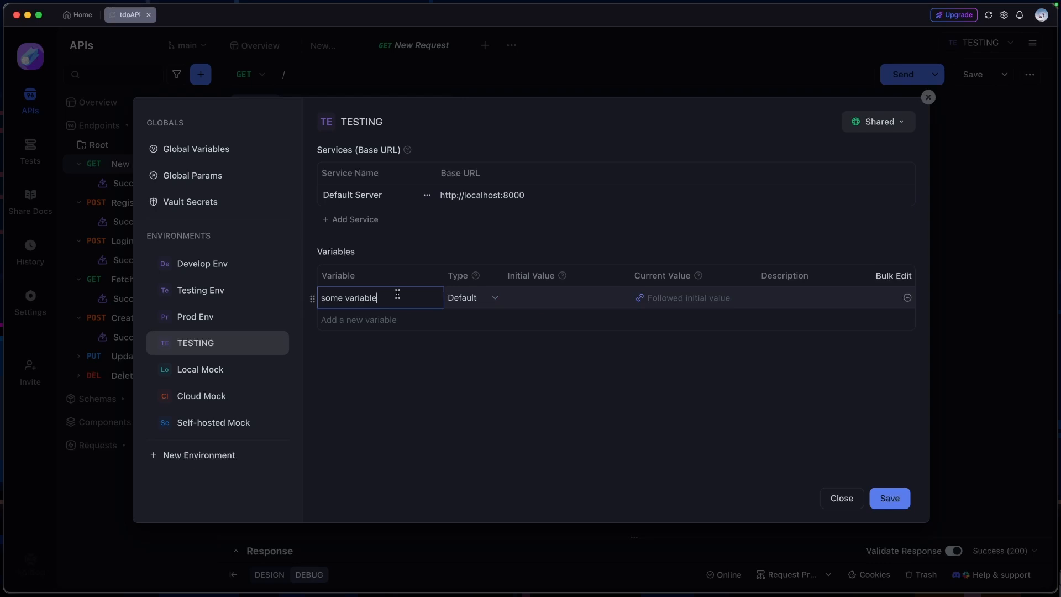
{"action": "left_click", "coordinate": [555, 298]}
{"action": "left_click", "coordinate": [402, 303]}
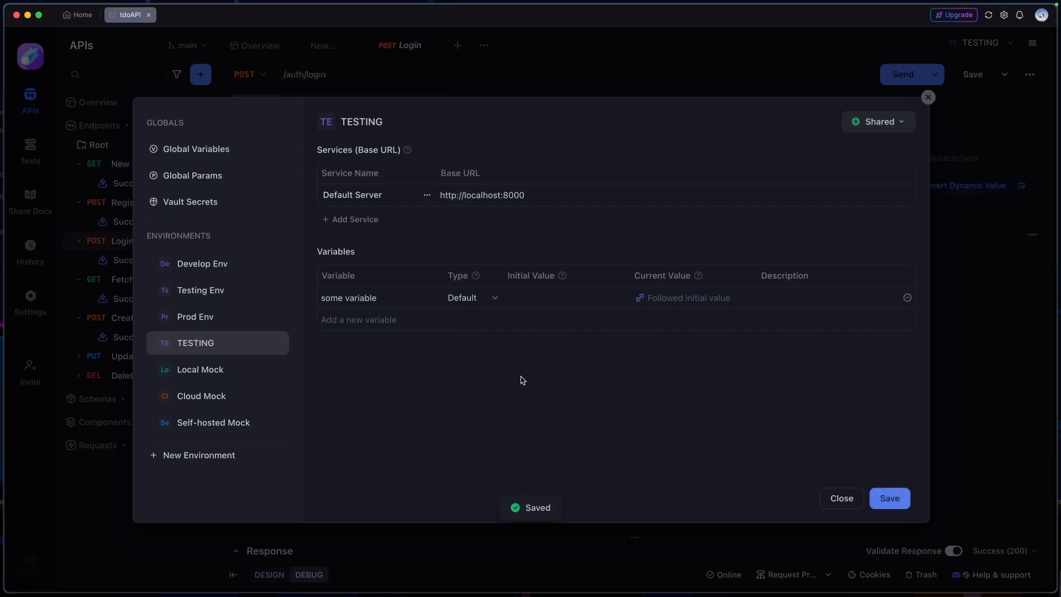
{"action": "left_click", "coordinate": [928, 97]}
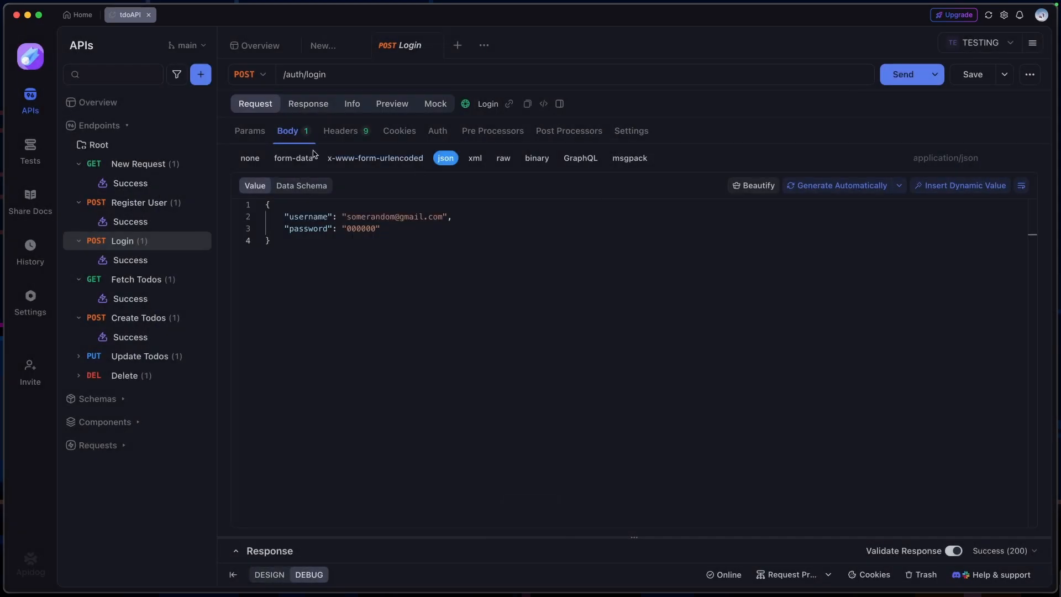
Open the New Request endpoint and check its URL path
{"action": "left_click", "coordinate": [166, 164]}
{"action": "left_click", "coordinate": [318, 75]}
{"action": "left_click", "coordinate": [178, 226]}
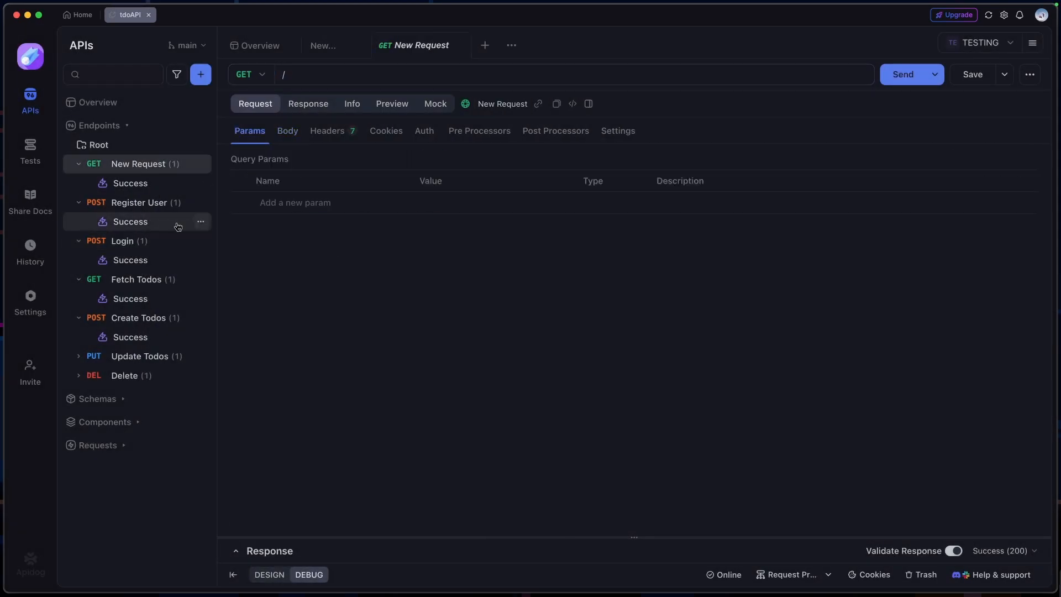
Send the New Request call and review the returned response body
{"action": "left_click", "coordinate": [141, 202]}
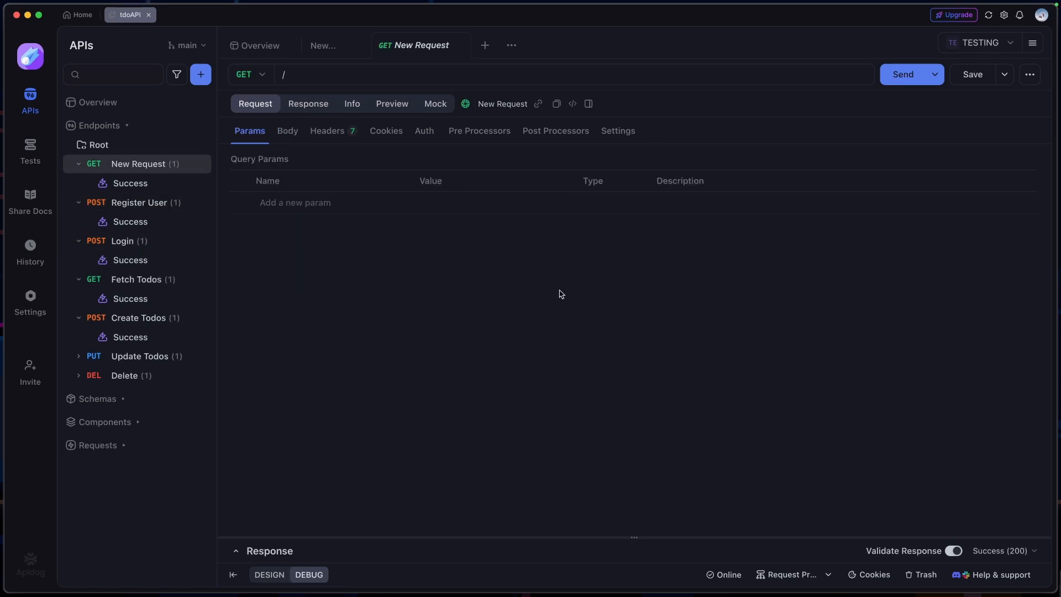
{"action": "left_click", "coordinate": [903, 81]}
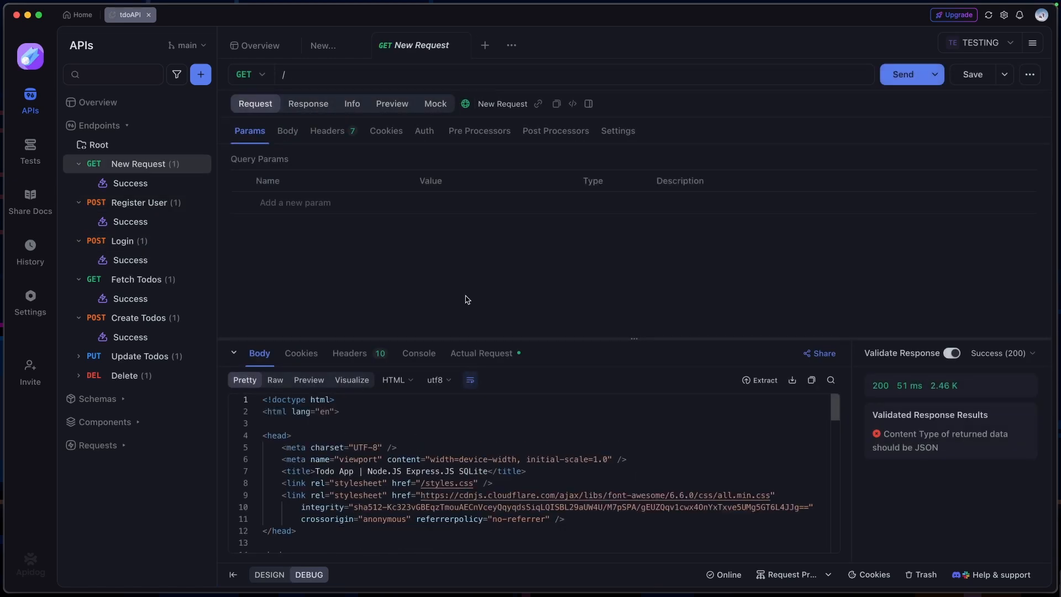
{"action": "scroll", "coordinate": [543, 485], "scroll_direction": "down", "scroll_amount": 10}
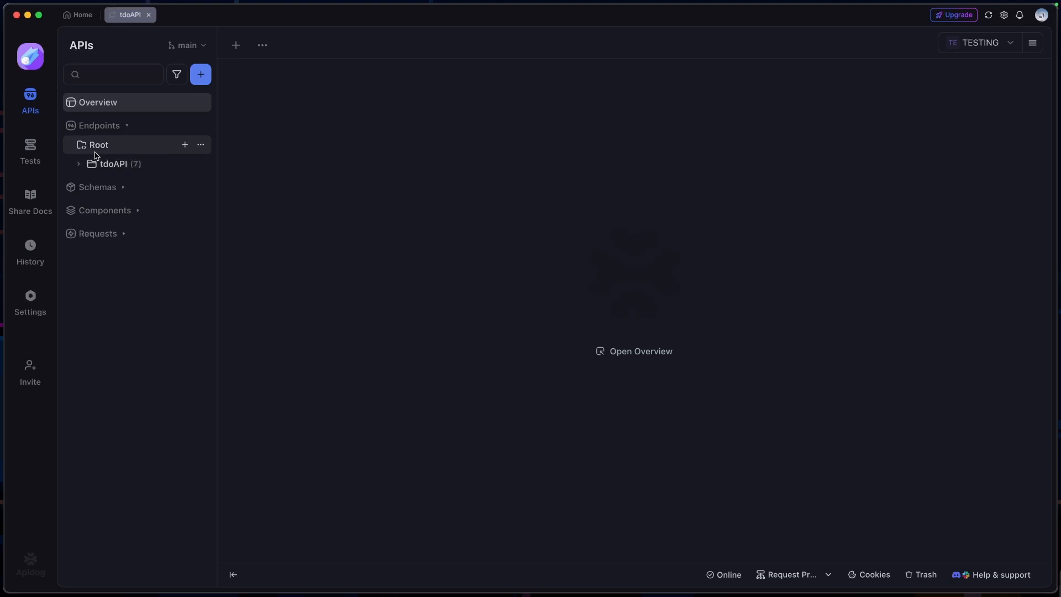
Create an endpoint folder named fakeCoffeeAPI under the Root folder
{"action": "left_click", "coordinate": [201, 78]}
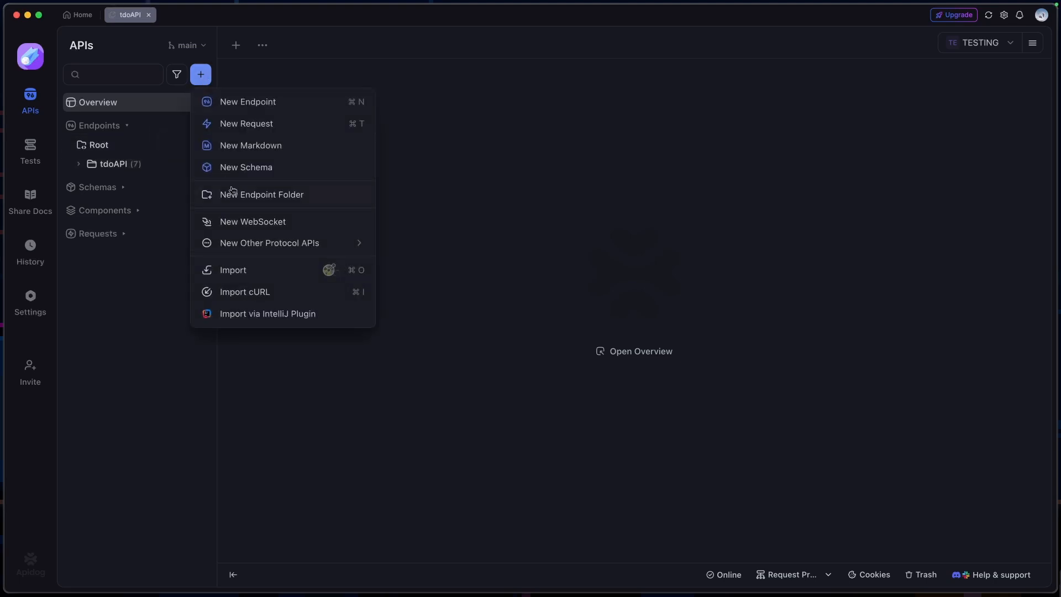
{"action": "left_click", "coordinate": [320, 197]}
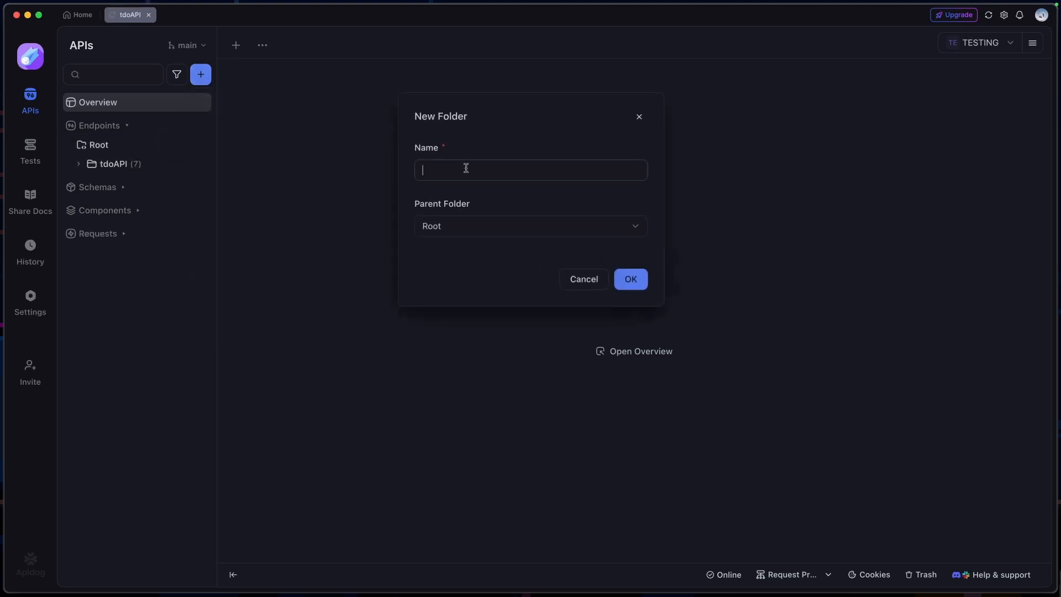
{"action": "type", "text": "fakeCoffeeAPI"}
{"action": "left_click", "coordinate": [633, 273]}
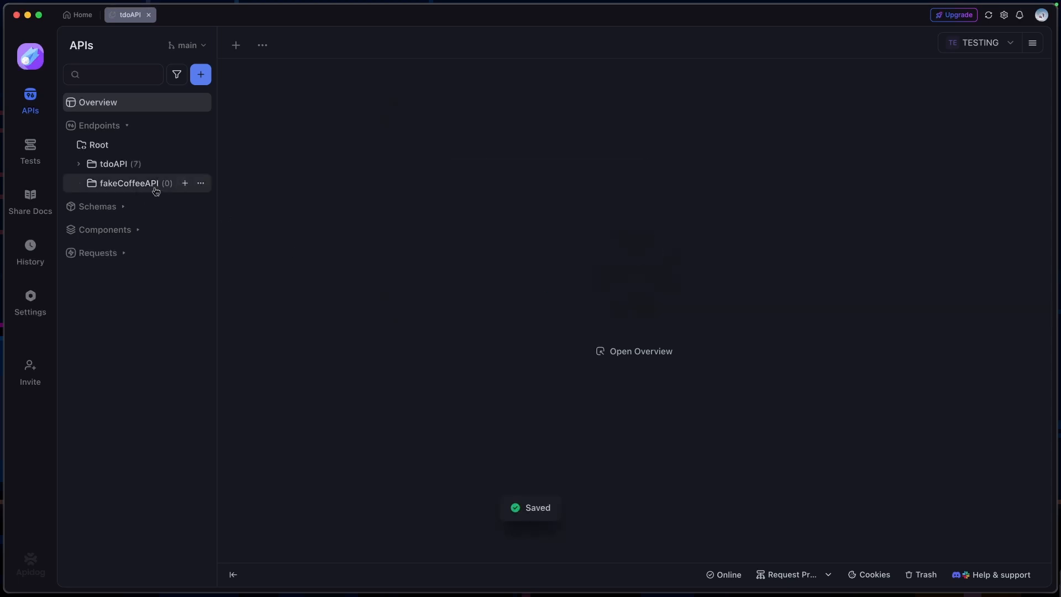
{"action": "left_click", "coordinate": [131, 185]}
{"action": "left_click", "coordinate": [185, 184]}
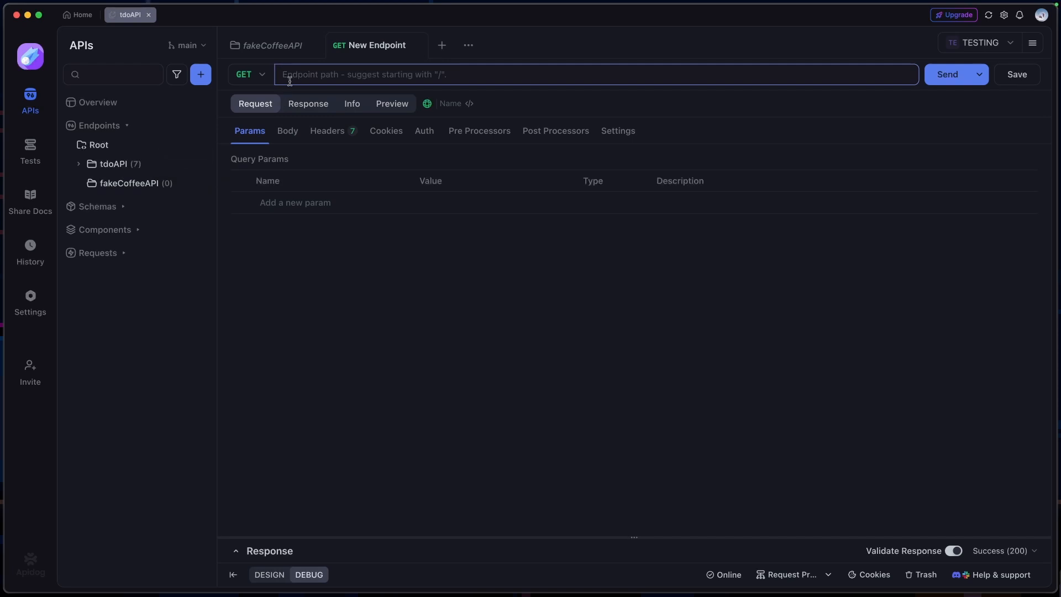
{"action": "type", "text": "a"}
{"action": "key", "text": "BackSpace"}
{"action": "key", "text": "super+Tab"}
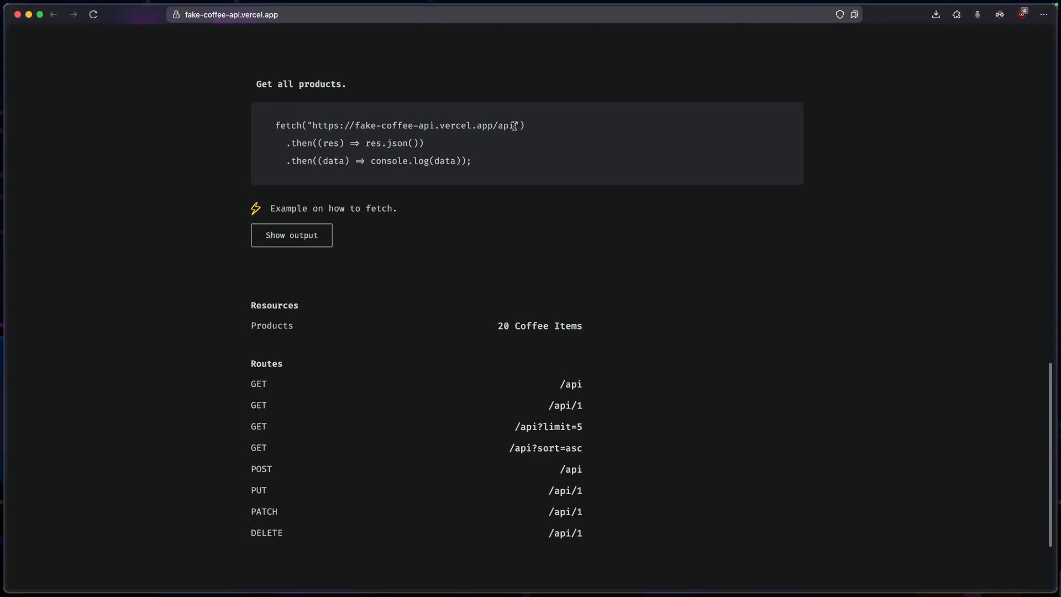
{"action": "left_click_drag", "start_coordinate": [514, 126], "coordinate": [312, 125]}
{"action": "key", "text": "super+c"}
{"action": "key", "text": "super+Tab"}
{"action": "key", "text": "super+v"}
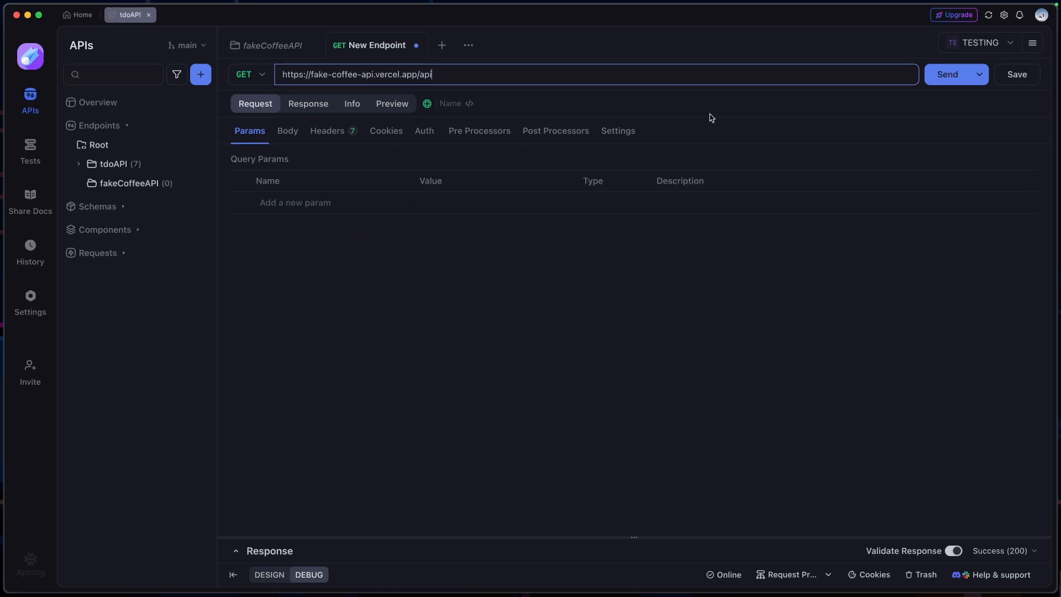
Send the coffee API request, enlarge the response area and review the returned JSON body
{"action": "left_click", "coordinate": [942, 79]}
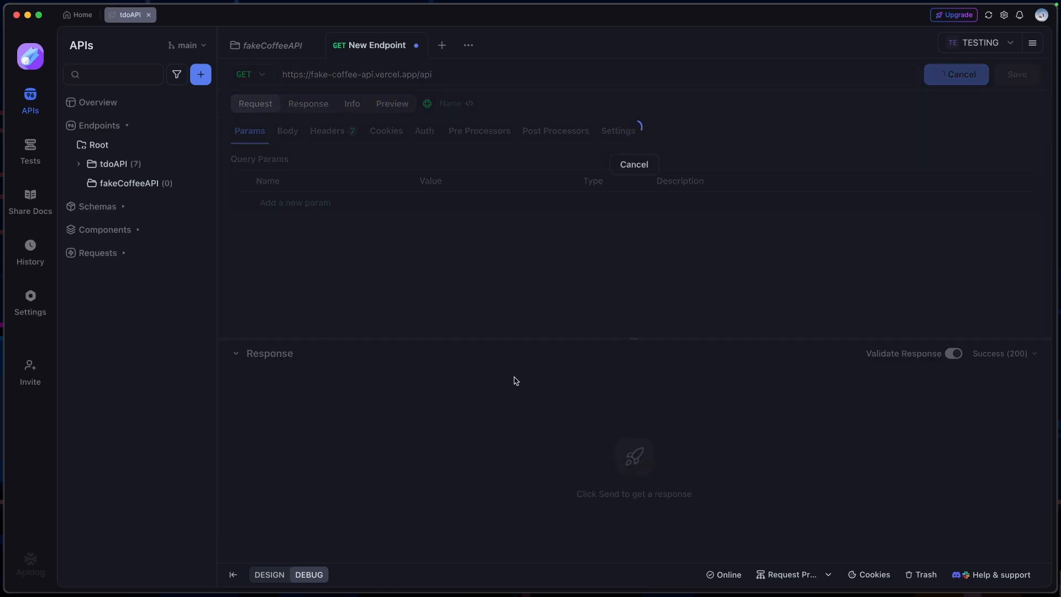
{"action": "scroll", "coordinate": [486, 452], "scroll_direction": "down", "scroll_amount": 5}
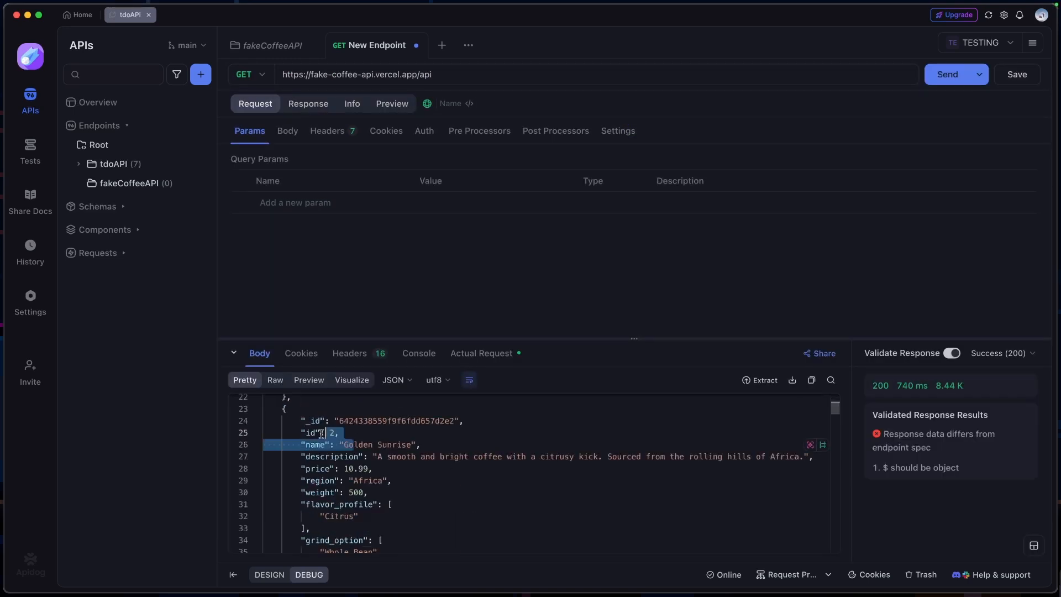
{"action": "scroll", "coordinate": [381, 437], "scroll_direction": "up", "scroll_amount": 10}
{"action": "scroll", "coordinate": [420, 448], "scroll_direction": "down", "scroll_amount": 12}
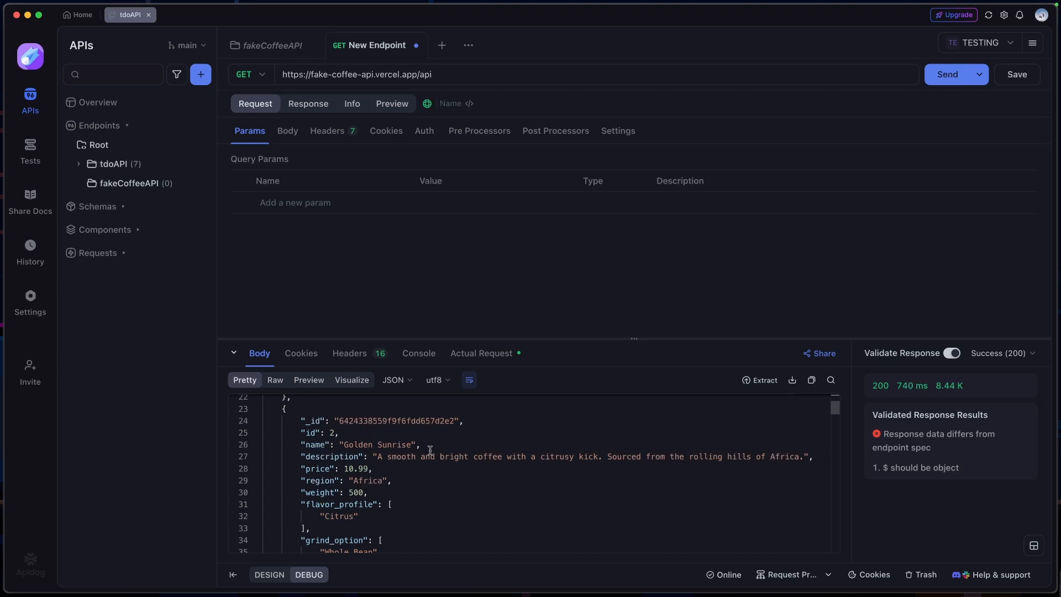
{"action": "scroll", "coordinate": [429, 450], "scroll_direction": "up", "scroll_amount": 11}
{"action": "left_click_drag", "start_coordinate": [559, 343], "coordinate": [486, 276]}
{"action": "scroll", "coordinate": [473, 401], "scroll_direction": "down", "scroll_amount": 2}
{"action": "scroll", "coordinate": [473, 401], "scroll_direction": "up", "scroll_amount": 2}
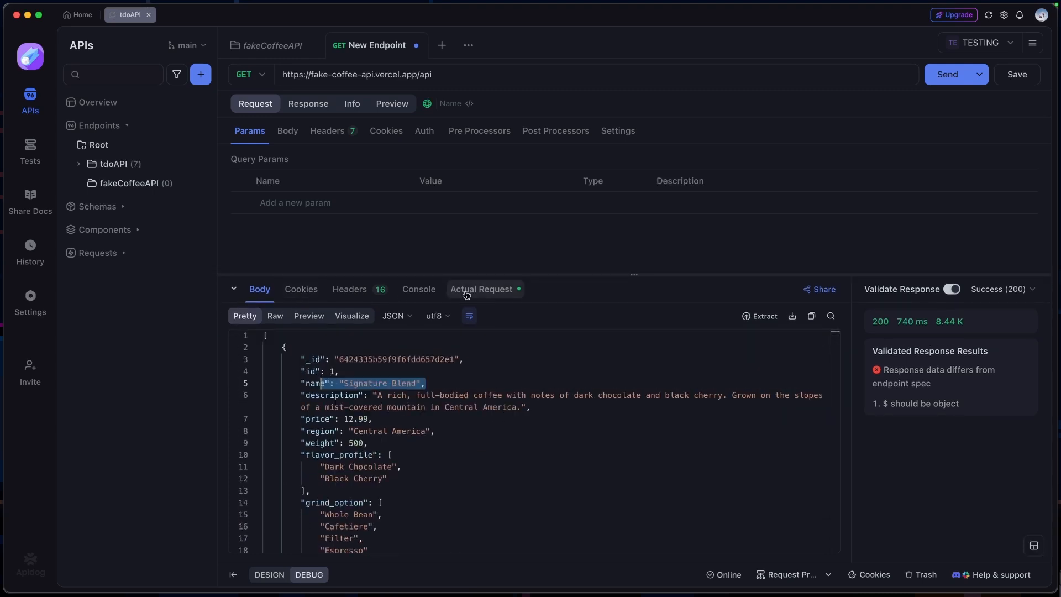
Examine the response's cookies, headers and the actual request details
{"action": "left_click", "coordinate": [299, 290]}
{"action": "left_click", "coordinate": [351, 291]}
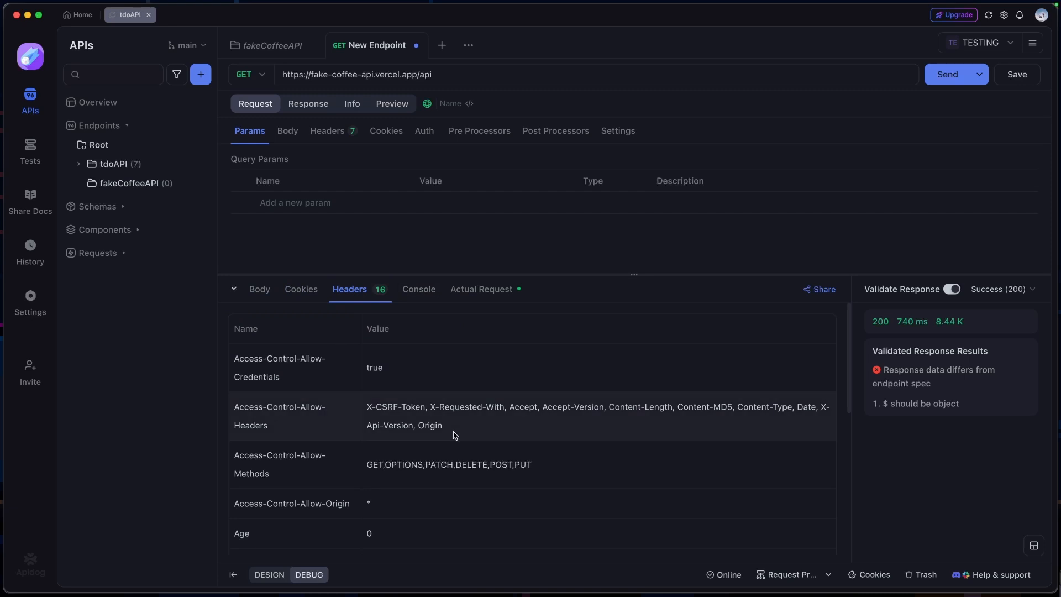
{"action": "scroll", "coordinate": [495, 441], "scroll_direction": "down", "scroll_amount": 5}
{"action": "scroll", "coordinate": [494, 440], "scroll_direction": "up", "scroll_amount": 5}
{"action": "left_click", "coordinate": [481, 289]}
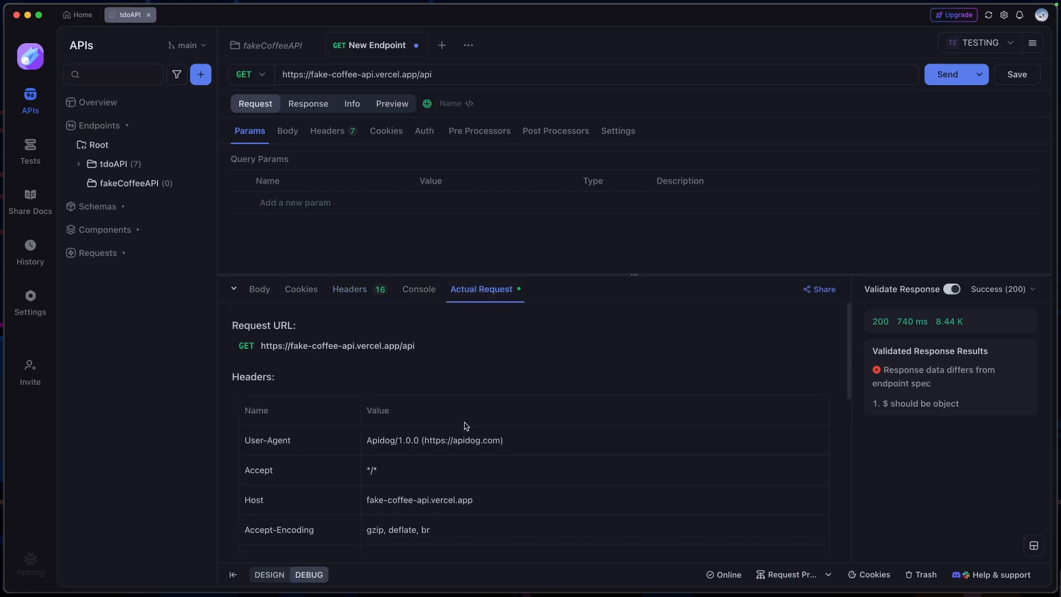
{"action": "scroll", "coordinate": [476, 423], "scroll_direction": "down", "scroll_amount": 5}
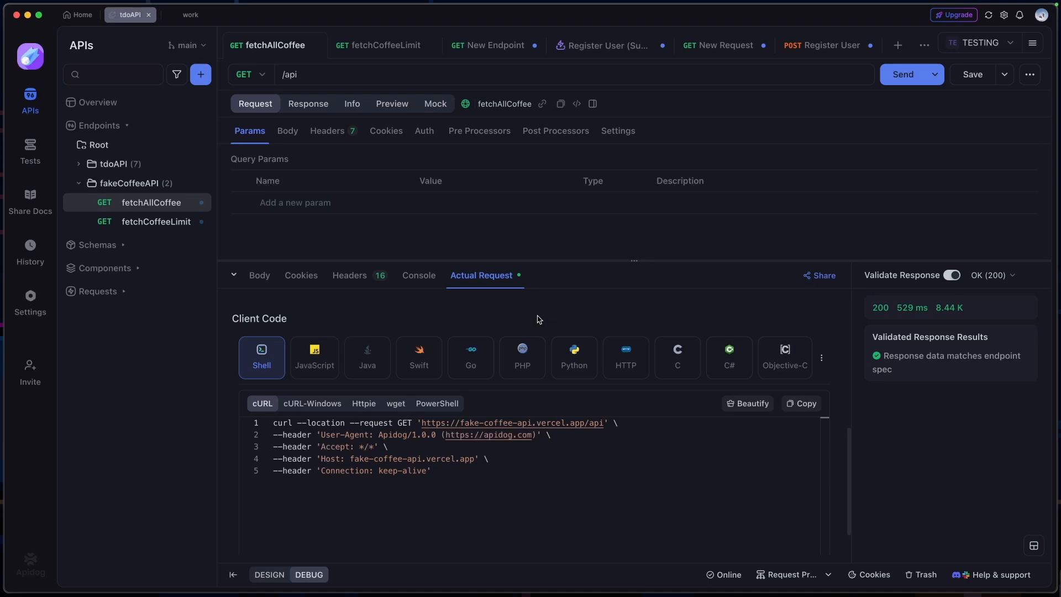
Examine the generated client code for fetchAllCoffee in Shell (Httpie) and JavaScript (Fetch, Axios, jQuery)
{"action": "scroll", "coordinate": [538, 319], "scroll_direction": "down", "scroll_amount": 1}
{"action": "left_click_drag", "start_coordinate": [288, 305], "coordinate": [240, 308]}
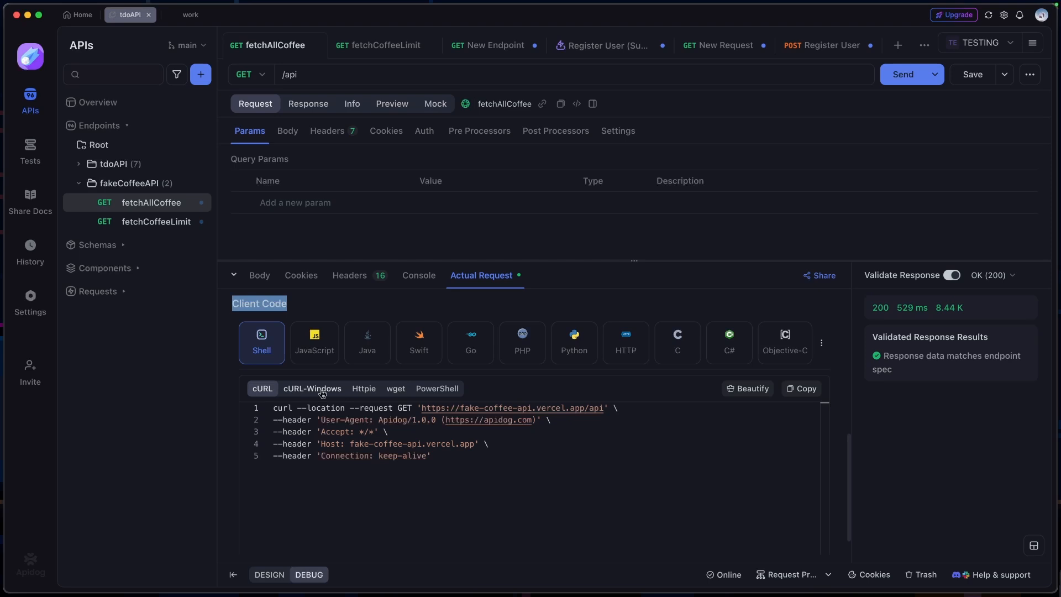
{"action": "left_click", "coordinate": [363, 389]}
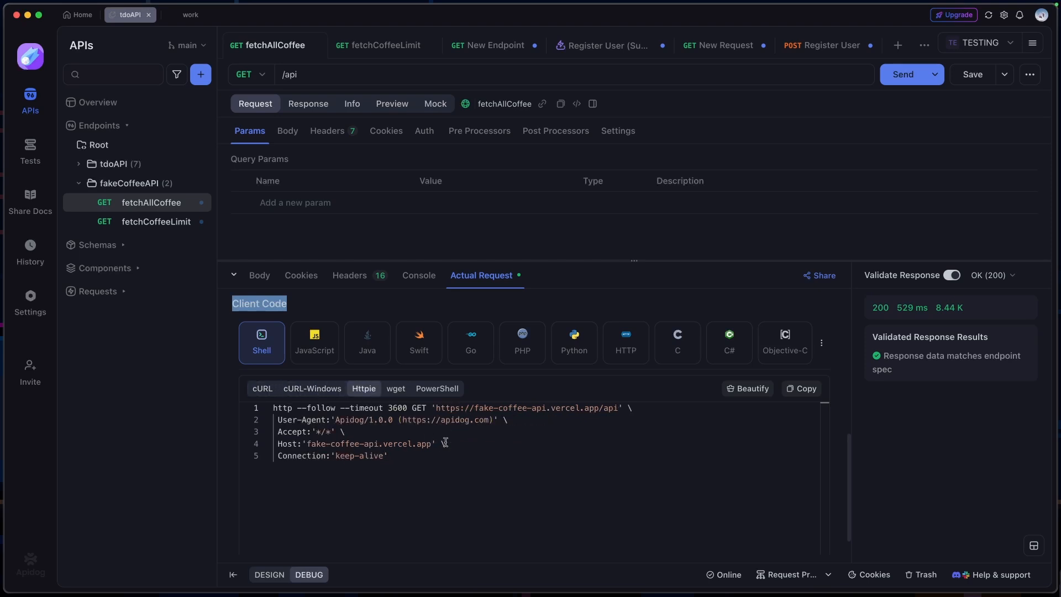
{"action": "left_click", "coordinate": [328, 362]}
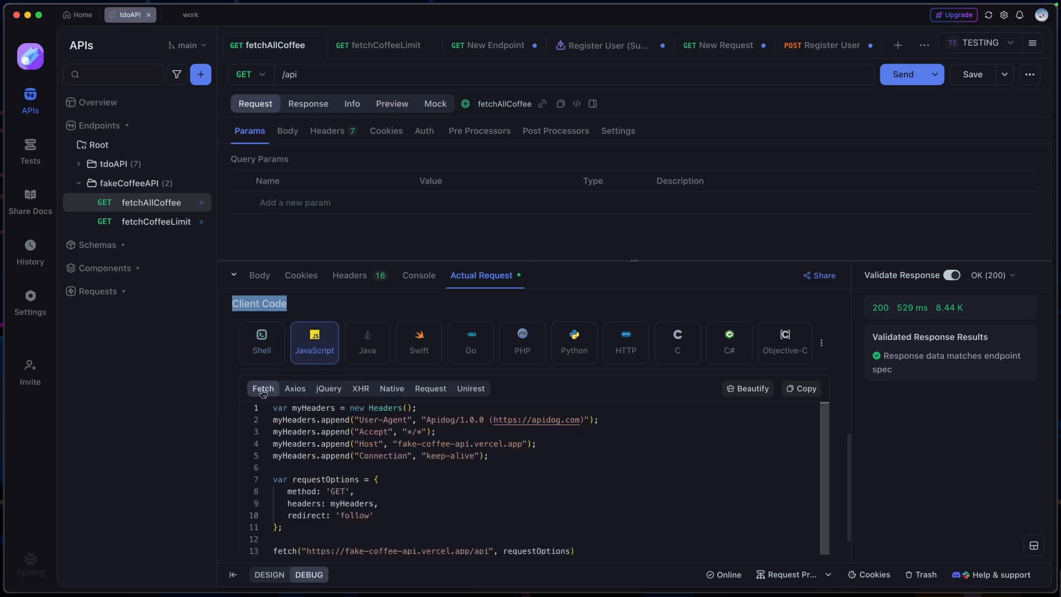
{"action": "left_click", "coordinate": [298, 390]}
{"action": "left_click", "coordinate": [326, 390]}
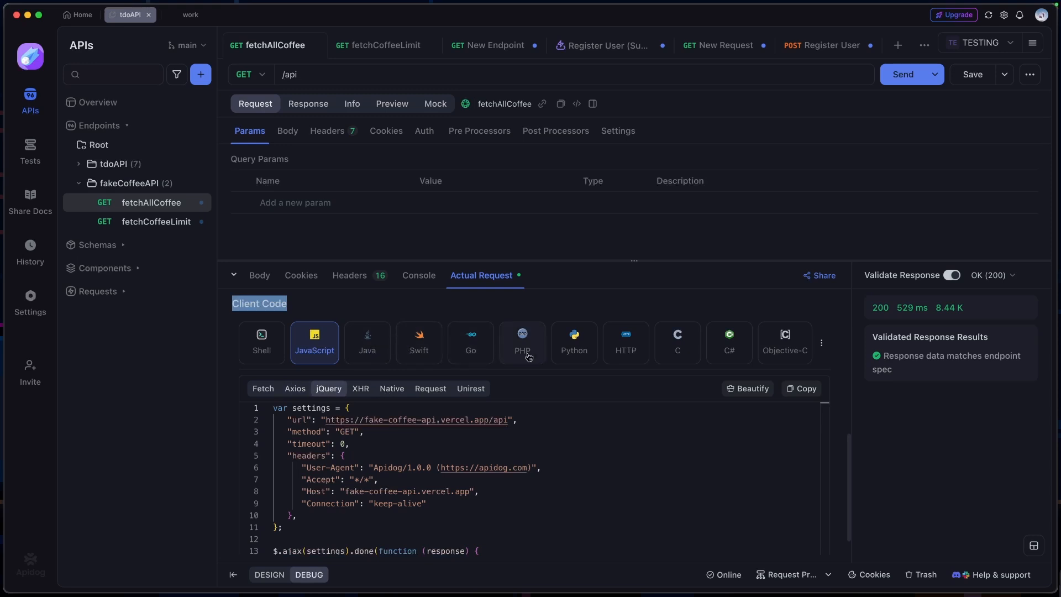
Examine the generated Go and Java client code for fetchAllCoffee and return to the actual request's URL and headers
{"action": "left_click", "coordinate": [487, 355]}
{"action": "scroll", "coordinate": [442, 420], "scroll_direction": "down", "scroll_amount": 3}
{"action": "scroll", "coordinate": [445, 442], "scroll_direction": "up", "scroll_amount": 3}
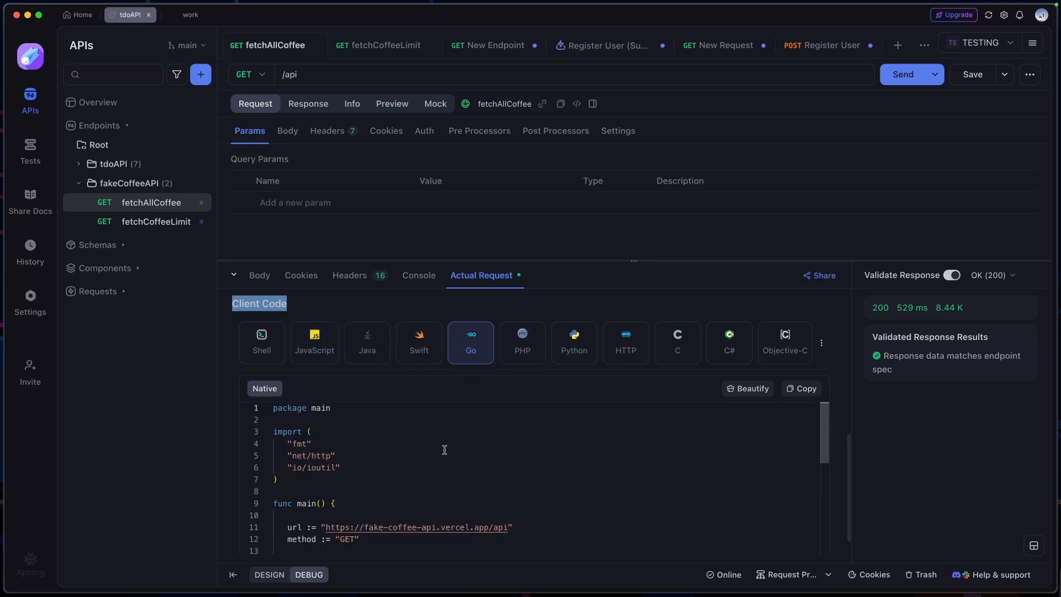
{"action": "scroll", "coordinate": [437, 461], "scroll_direction": "down", "scroll_amount": 3}
{"action": "left_click", "coordinate": [412, 483]}
{"action": "left_click", "coordinate": [367, 342]}
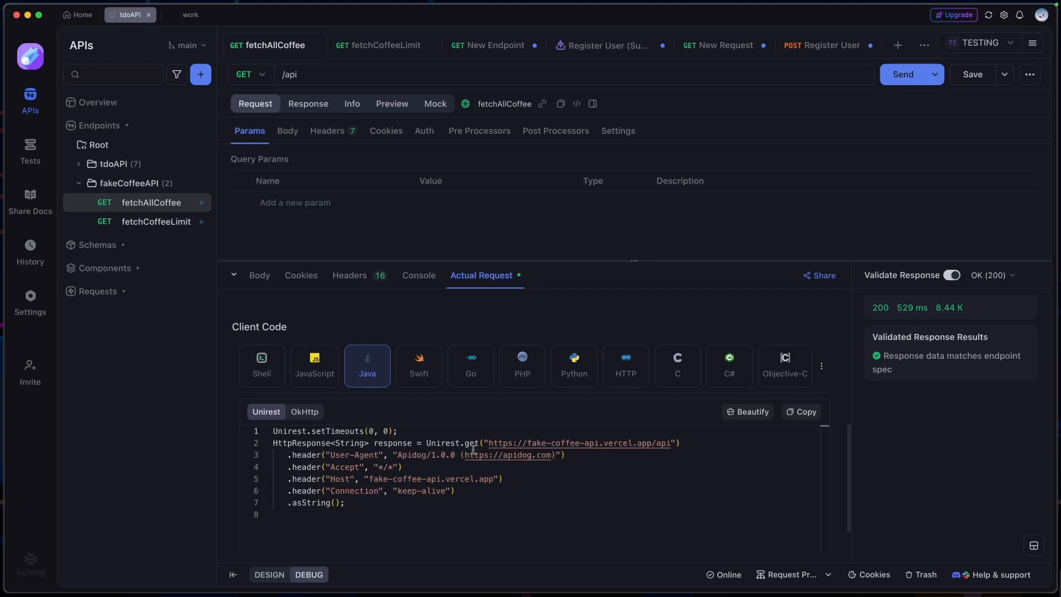
{"action": "scroll", "coordinate": [552, 442], "scroll_direction": "down", "scroll_amount": 2}
{"action": "scroll", "coordinate": [561, 458], "scroll_direction": "up", "scroll_amount": 5}
{"action": "scroll", "coordinate": [561, 459], "scroll_direction": "up", "scroll_amount": 5}
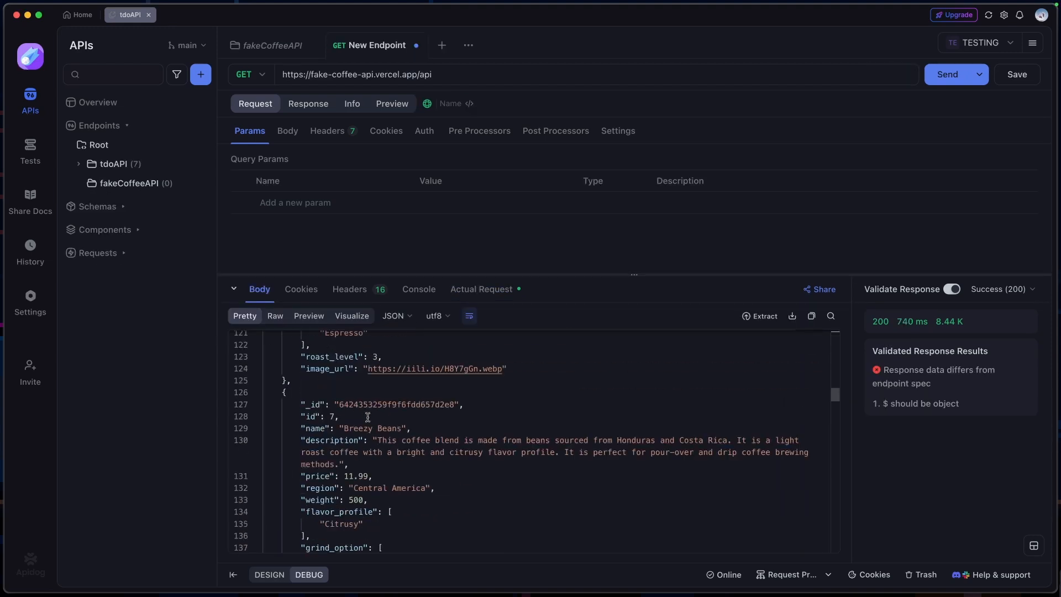
{"action": "scroll", "coordinate": [365, 412], "scroll_direction": "up", "scroll_amount": 10}
View the coffee response body in the Raw, Preview and Visualize modes and return to Pretty
{"action": "left_click", "coordinate": [276, 315]}
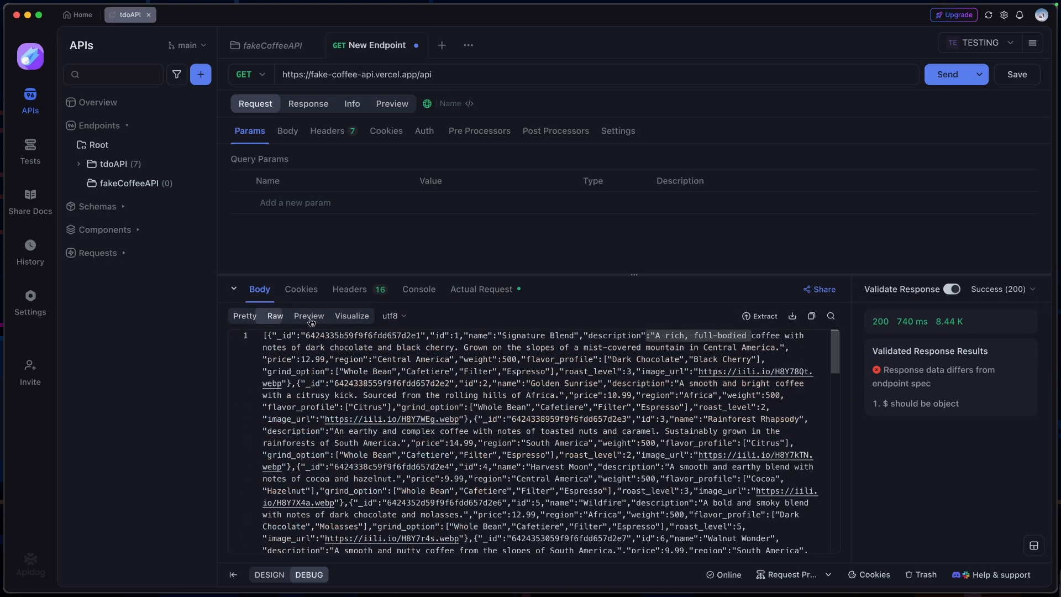
{"action": "left_click", "coordinate": [308, 315]}
{"action": "left_click", "coordinate": [353, 317]}
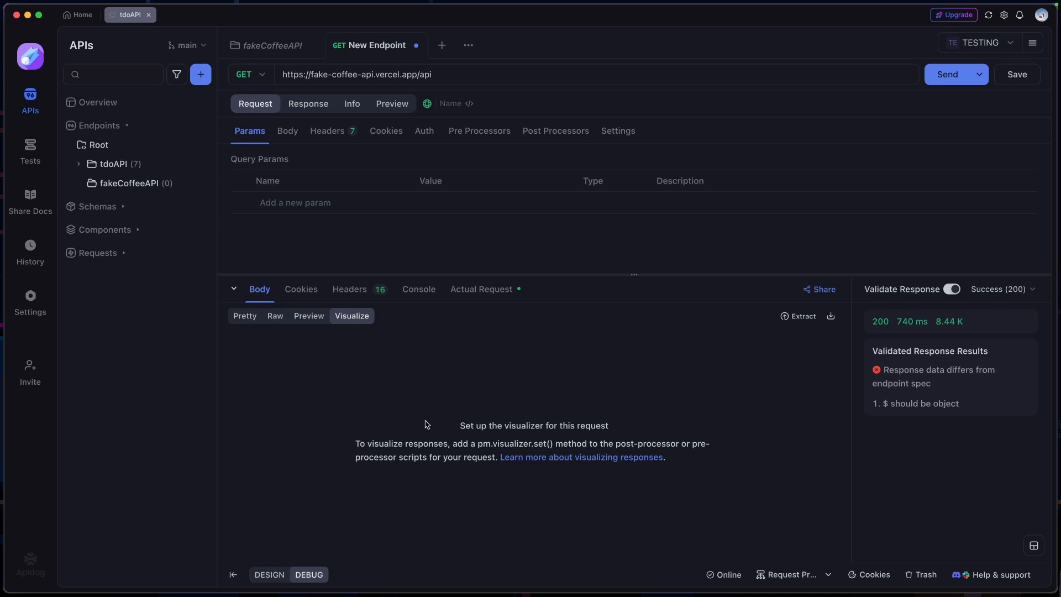
{"action": "left_click", "coordinate": [246, 316]}
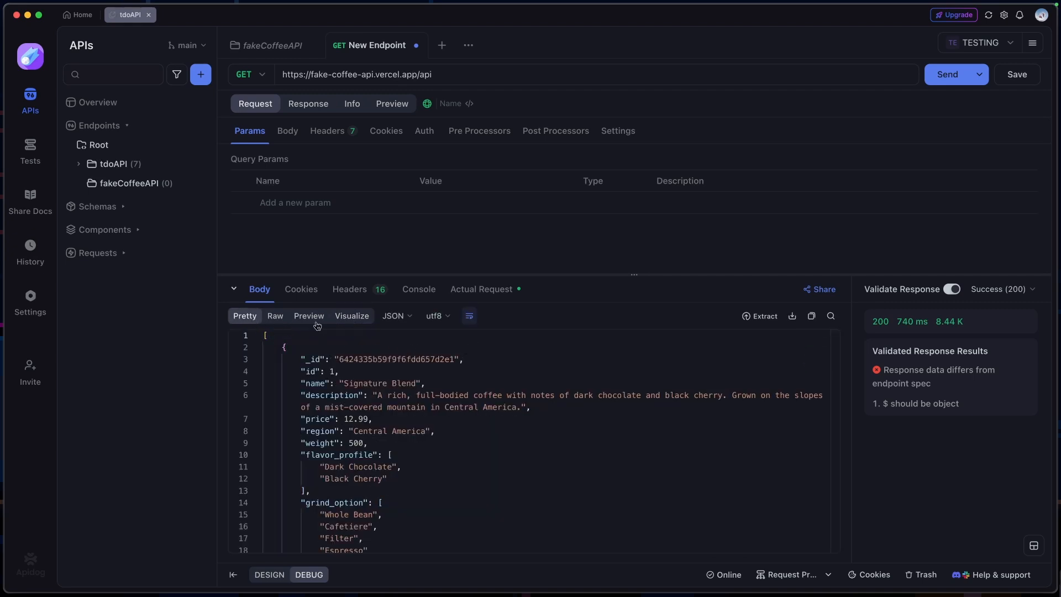
Check the format options for the Pretty response body, choose Auto, and open the text encoding options
{"action": "left_click", "coordinate": [398, 321]}
{"action": "left_click", "coordinate": [470, 351]}
{"action": "left_click", "coordinate": [406, 321]}
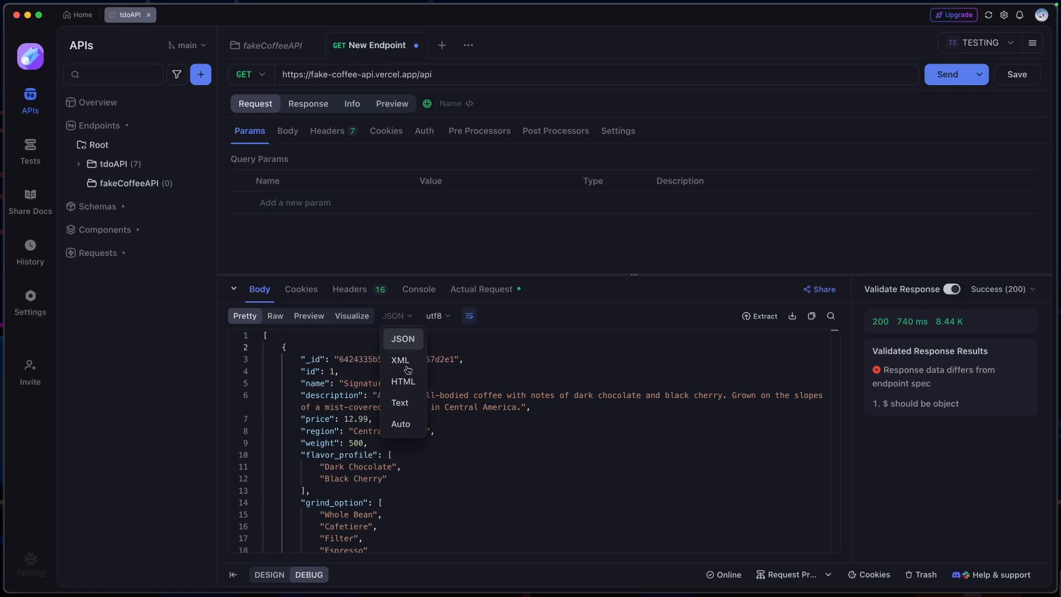
{"action": "left_click", "coordinate": [417, 420]}
{"action": "left_click", "coordinate": [436, 316]}
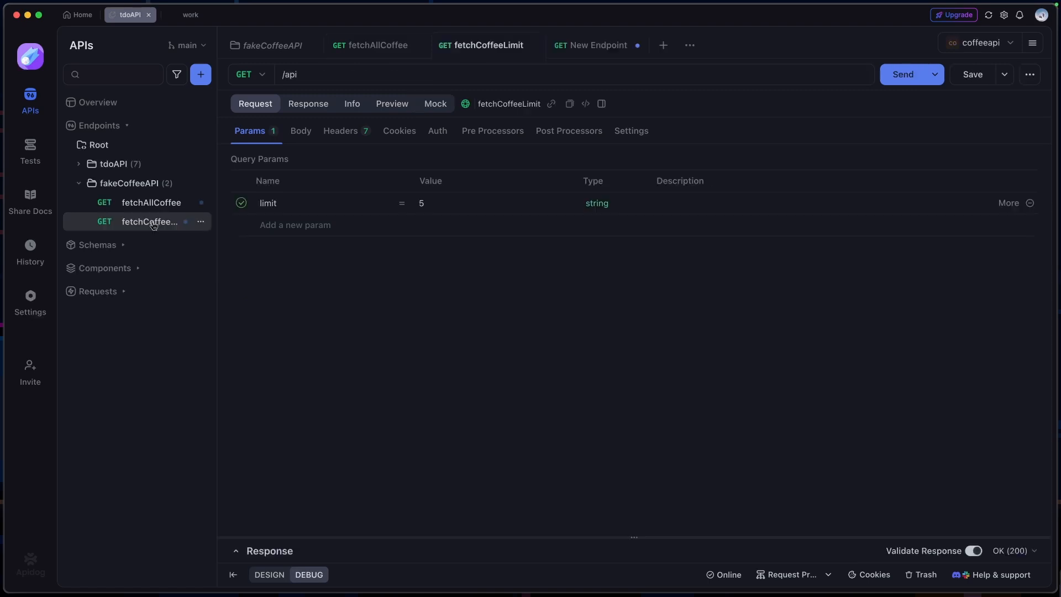
Collapse the fakeCoffeeAPI folder, expand tdoAPI and open the Register User endpoint
{"action": "left_click", "coordinate": [81, 185]}
{"action": "left_click", "coordinate": [79, 164]}
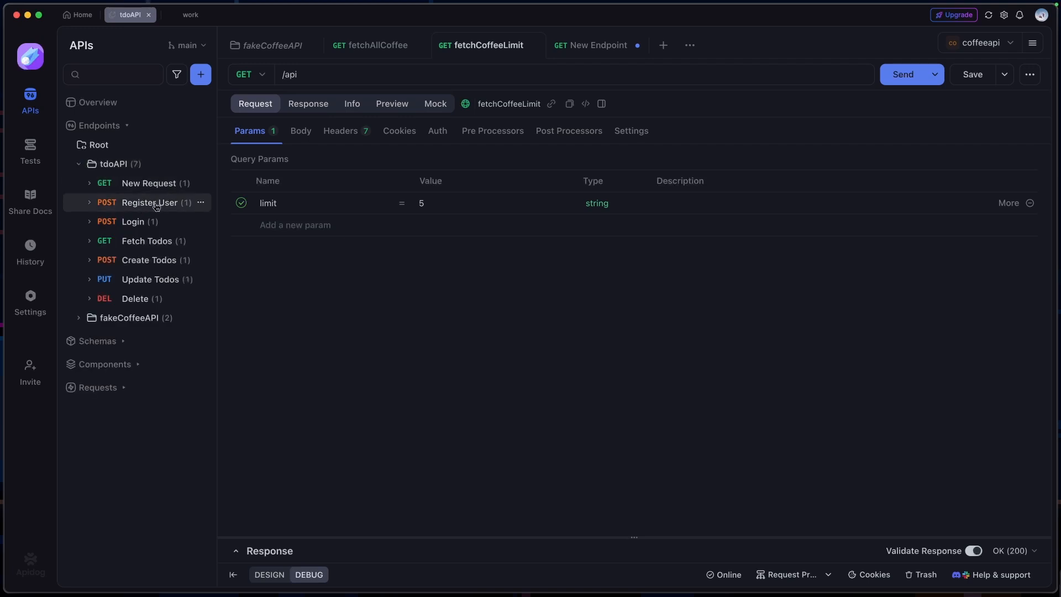
{"action": "left_click", "coordinate": [178, 206]}
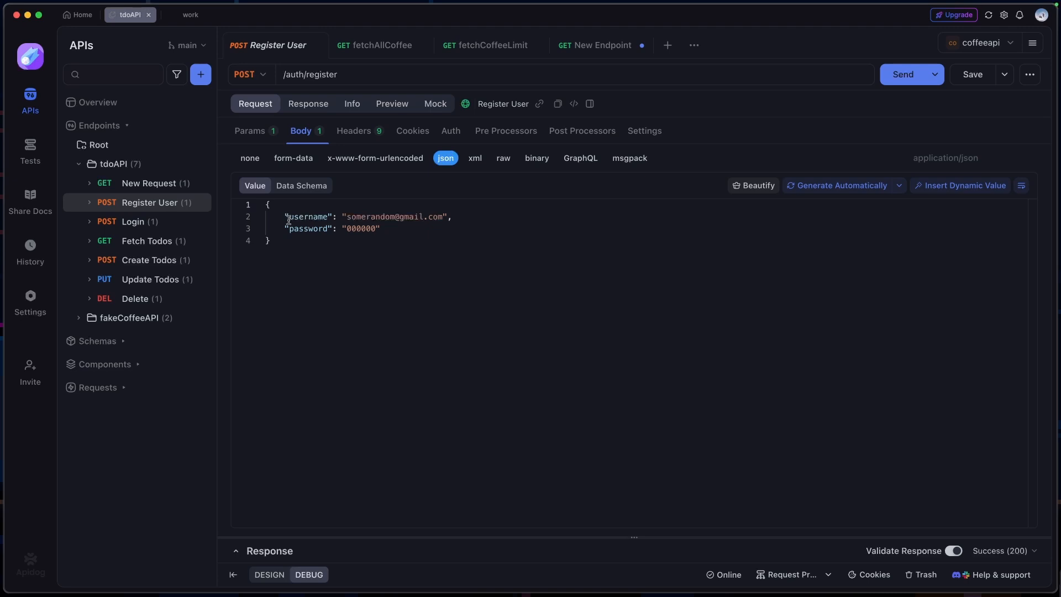
Examine the username and password fields in the JSON body of the Register User request
{"action": "left_click_drag", "start_coordinate": [279, 216], "coordinate": [386, 240]}
{"action": "left_click", "coordinate": [397, 230]}
{"action": "left_click", "coordinate": [139, 229]}
{"action": "left_click_drag", "start_coordinate": [309, 247], "coordinate": [263, 205]}
{"action": "left_click", "coordinate": [179, 210]}
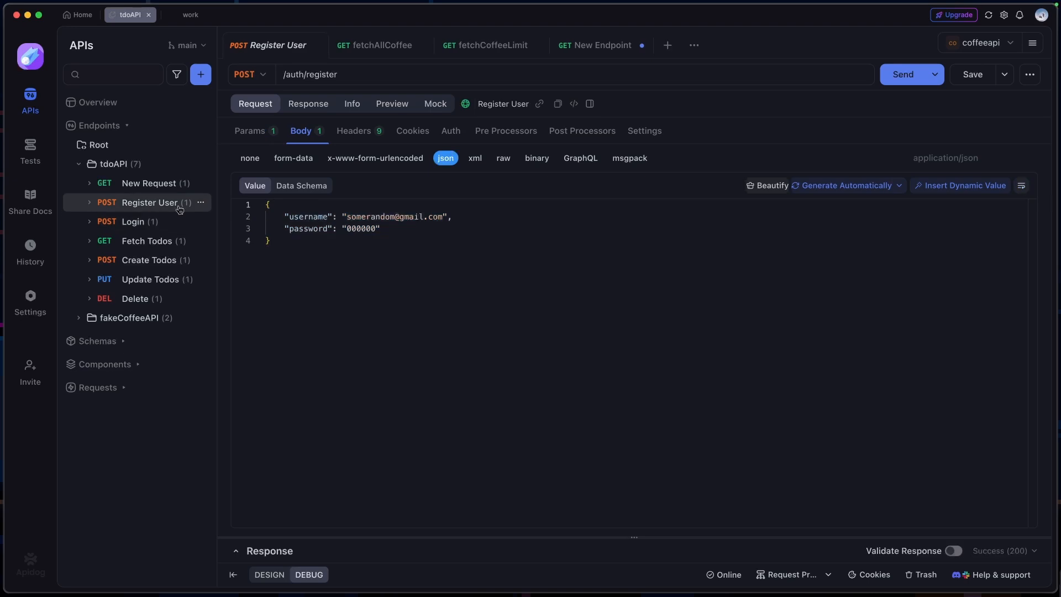
{"action": "double_click", "coordinate": [393, 218]}
{"action": "left_click_drag", "start_coordinate": [444, 217], "coordinate": [345, 216]}
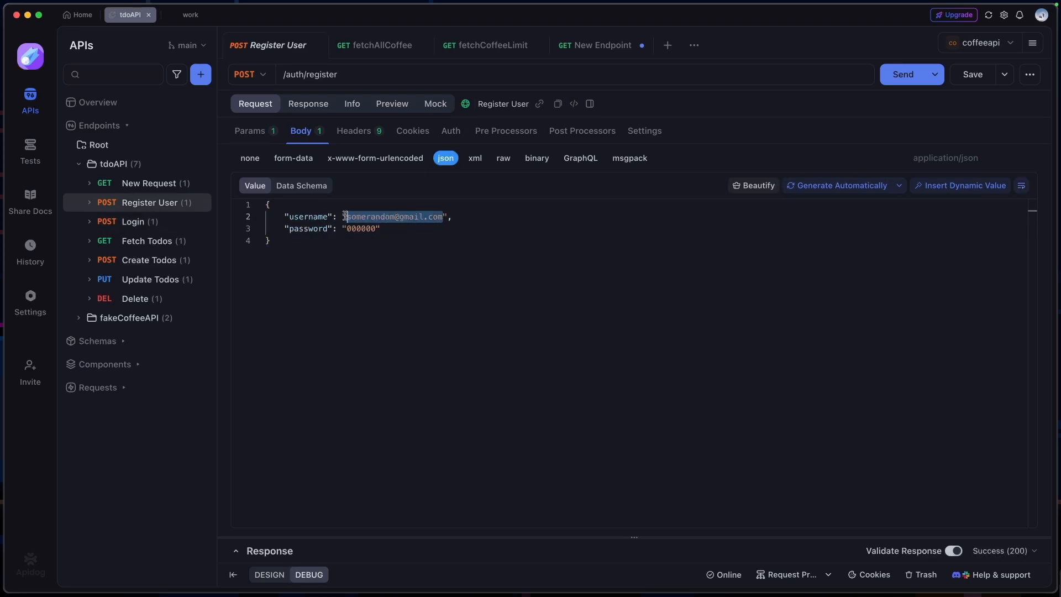
{"action": "left_click", "coordinate": [396, 230]}
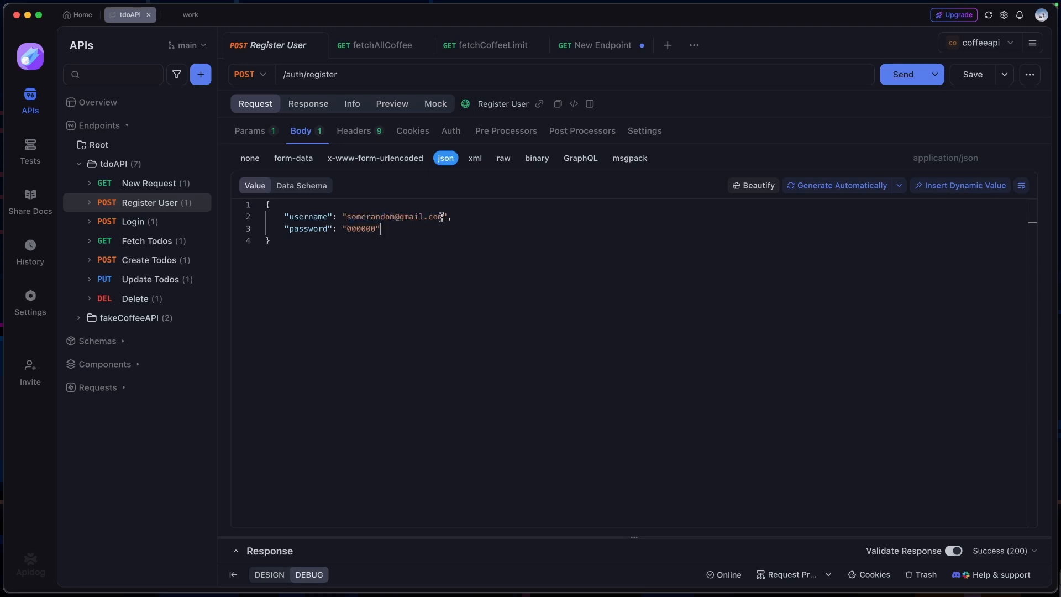
{"action": "left_click_drag", "start_coordinate": [380, 229], "coordinate": [339, 230]}
{"action": "left_click", "coordinate": [395, 229]}
Replace the username value in the JSON body with the dynamic value {{$internet.exampleEmail}} from the Data Generator
{"action": "left_click_drag", "start_coordinate": [443, 215], "coordinate": [347, 217]}
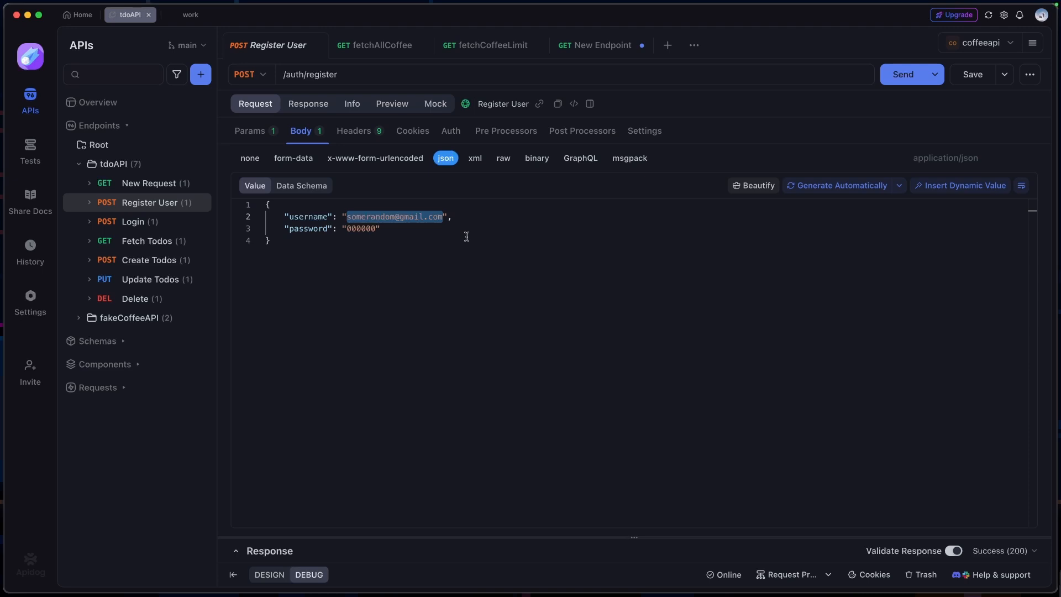
{"action": "left_click", "coordinate": [927, 189]}
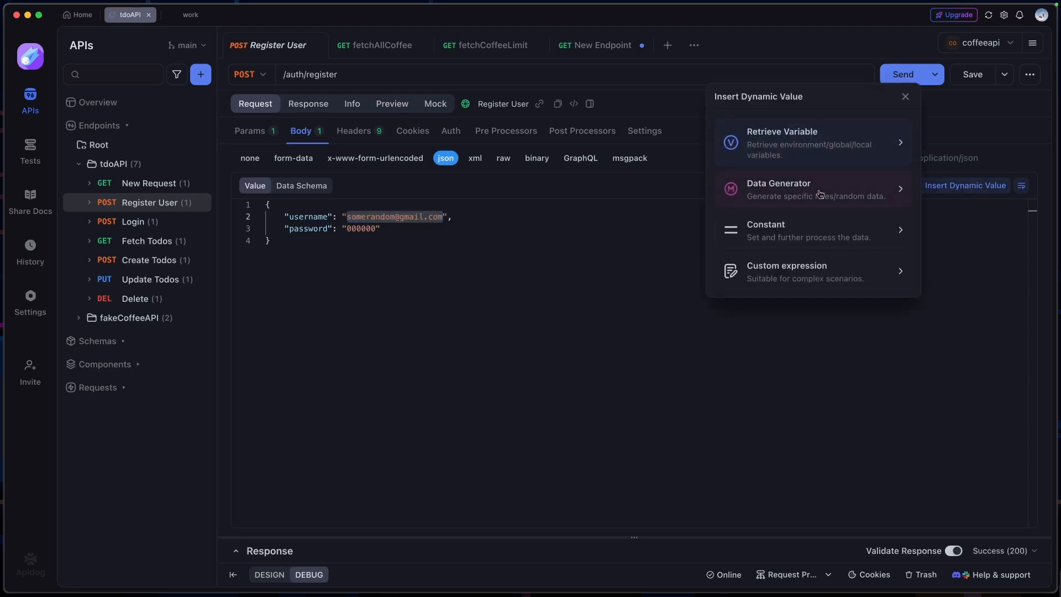
{"action": "left_click", "coordinate": [823, 191]}
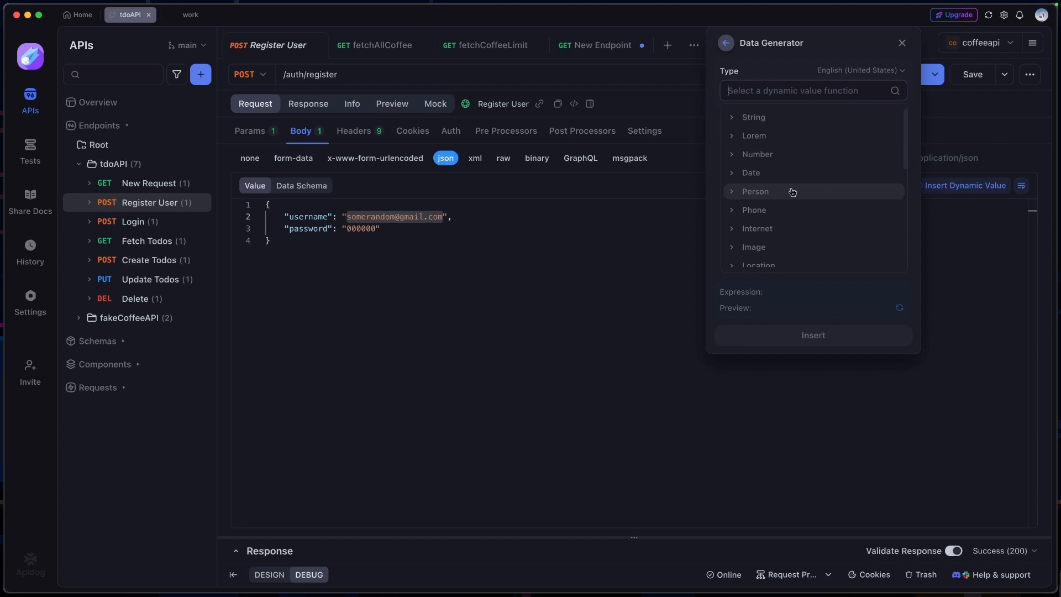
{"action": "left_click", "coordinate": [782, 103]}
{"action": "type", "text": "emai"}
{"action": "left_click", "coordinate": [792, 158]}
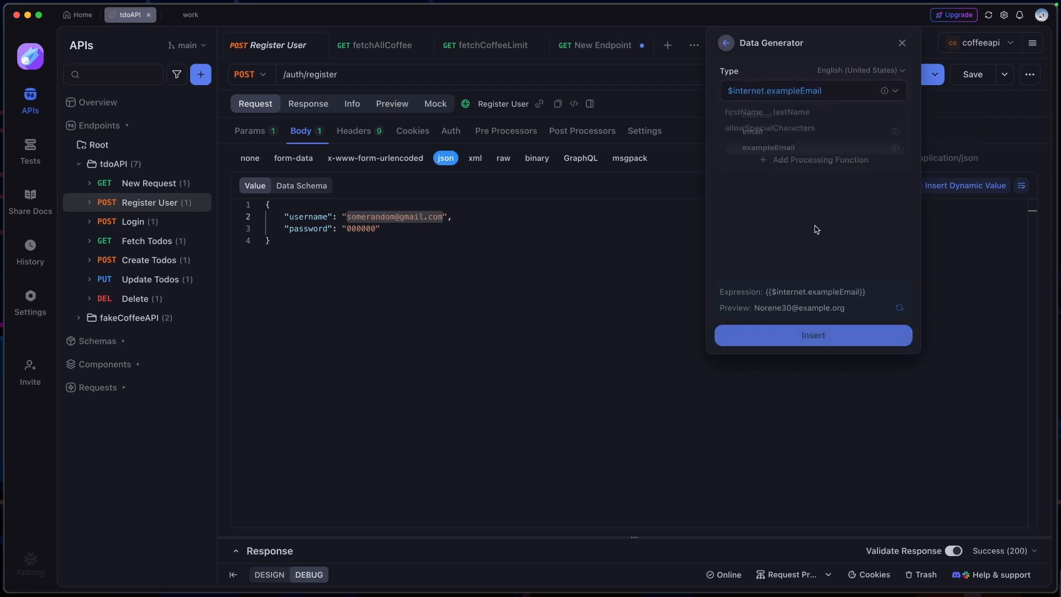
{"action": "left_click", "coordinate": [814, 335]}
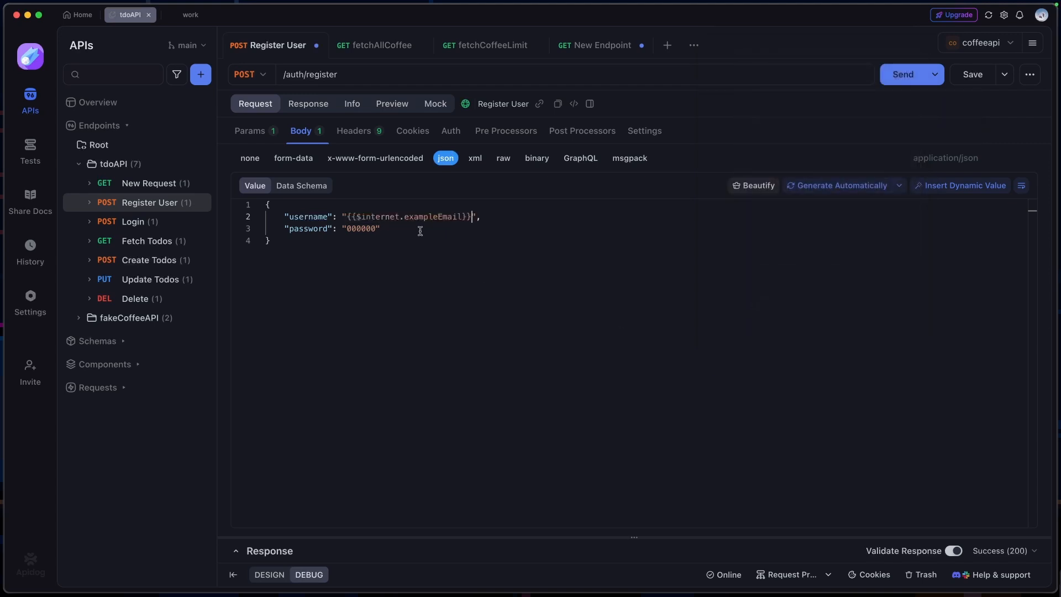
Replace the password value in the JSON body with the Data Generator's dynamic value {{$internet.password}}
{"action": "left_click_drag", "start_coordinate": [471, 217], "coordinate": [458, 217]}
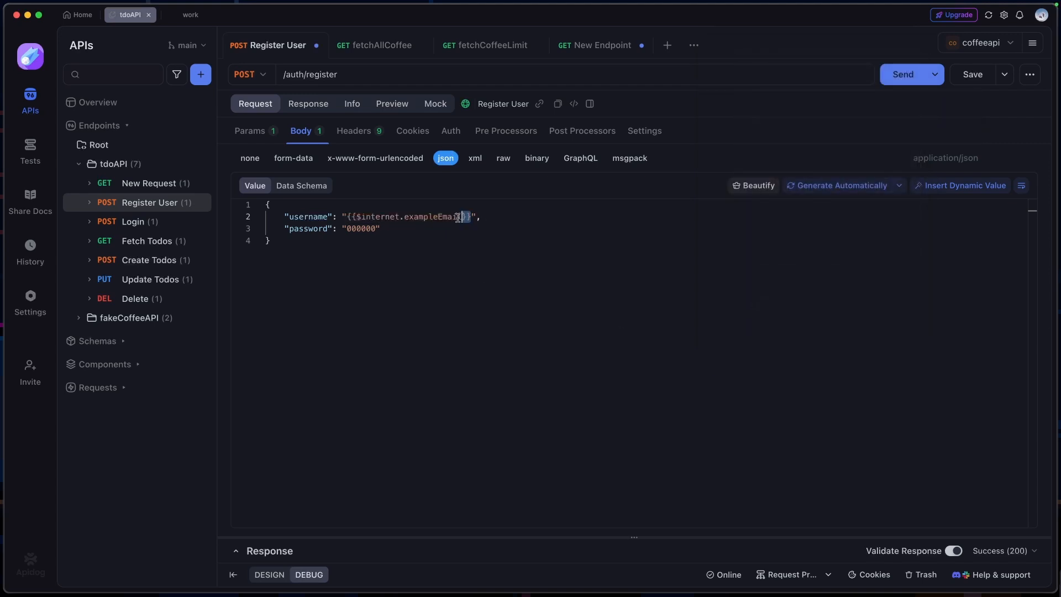
{"action": "left_click", "coordinate": [941, 192]}
{"action": "left_click", "coordinate": [801, 190]}
{"action": "type", "text": "pass"}
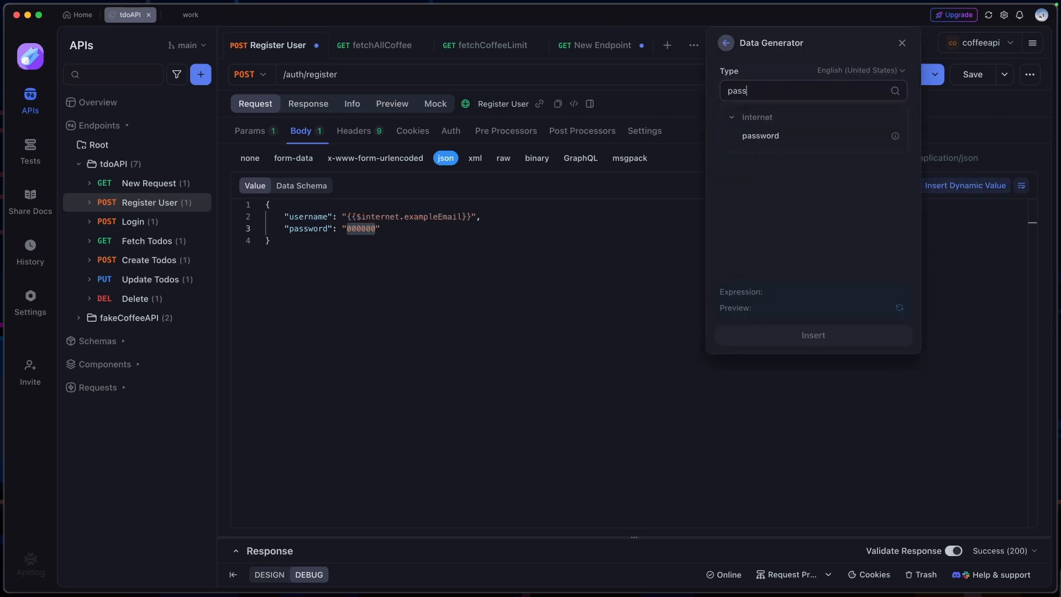
{"action": "left_click", "coordinate": [761, 135]}
{"action": "left_click", "coordinate": [813, 335]}
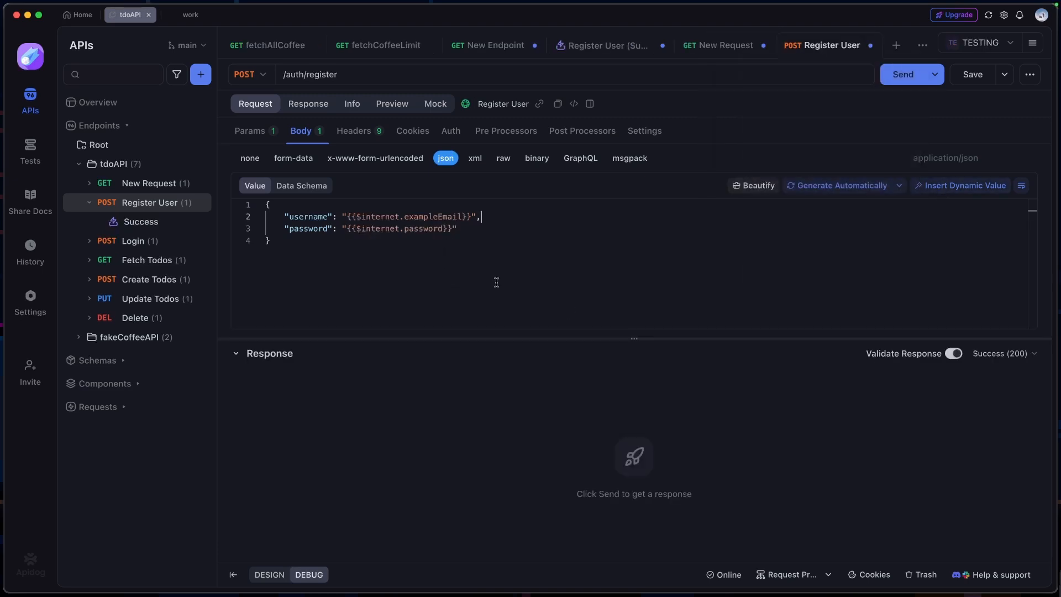
Send the Register User request with the dynamic body values and examine the token in the response body
{"action": "left_click_drag", "start_coordinate": [314, 247], "coordinate": [260, 205]}
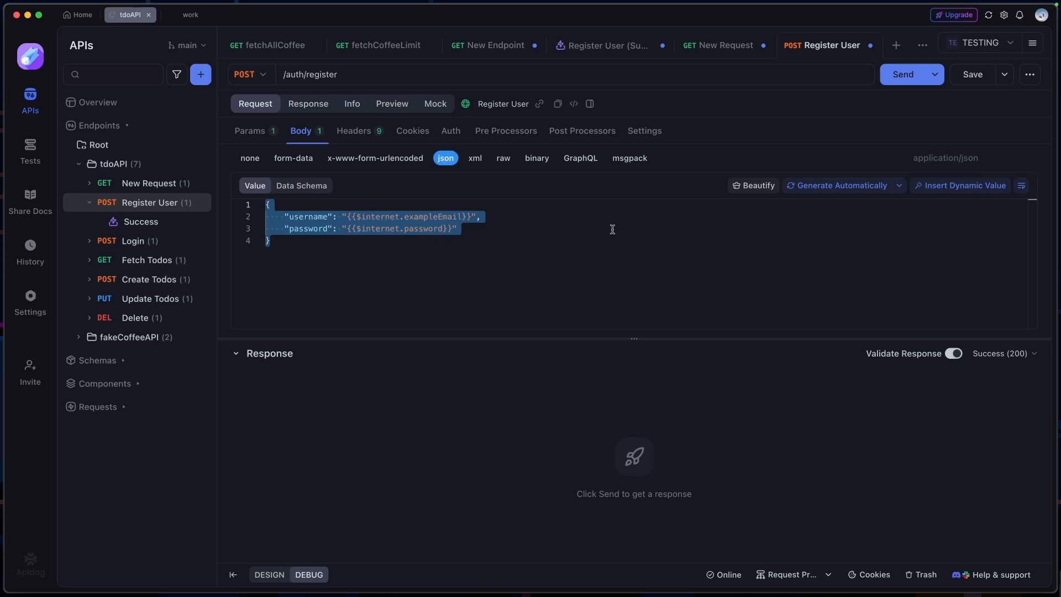
{"action": "left_click", "coordinate": [614, 229]}
{"action": "left_click", "coordinate": [897, 79]}
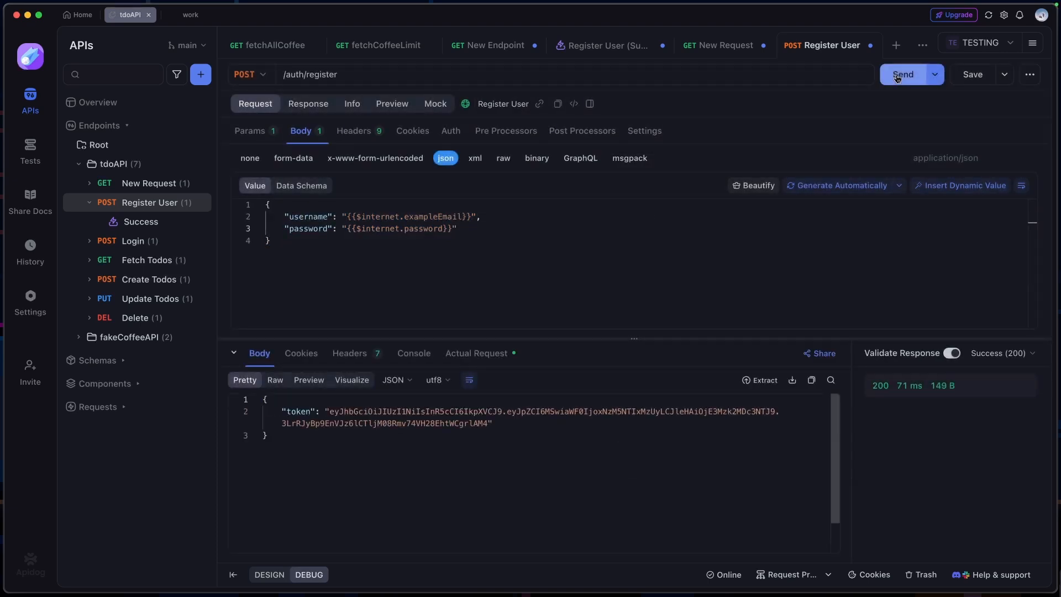
{"action": "left_click_drag", "start_coordinate": [330, 412], "coordinate": [491, 423]}
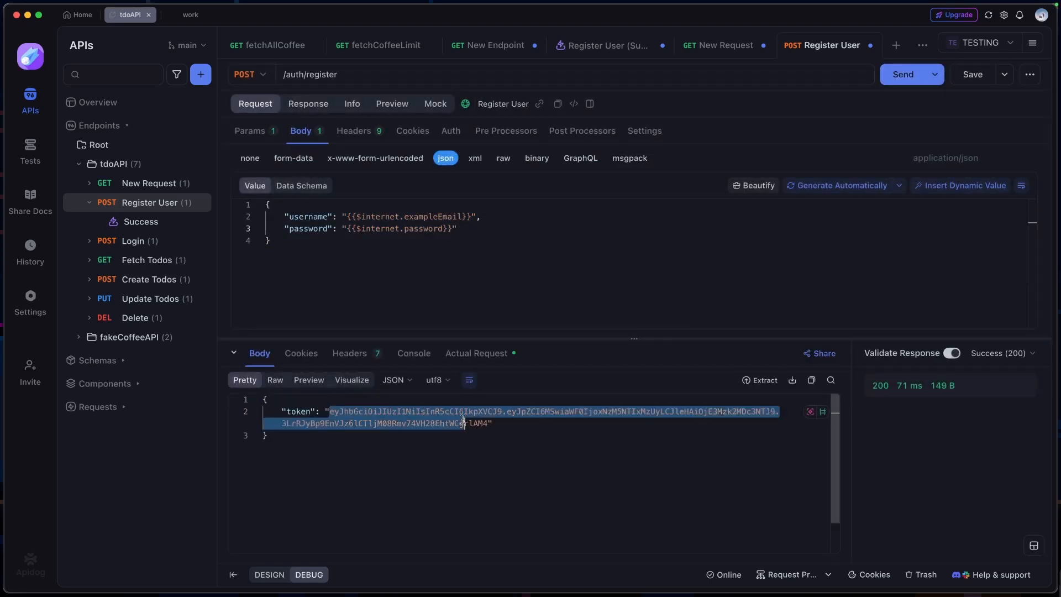
{"action": "left_click", "coordinate": [498, 424]}
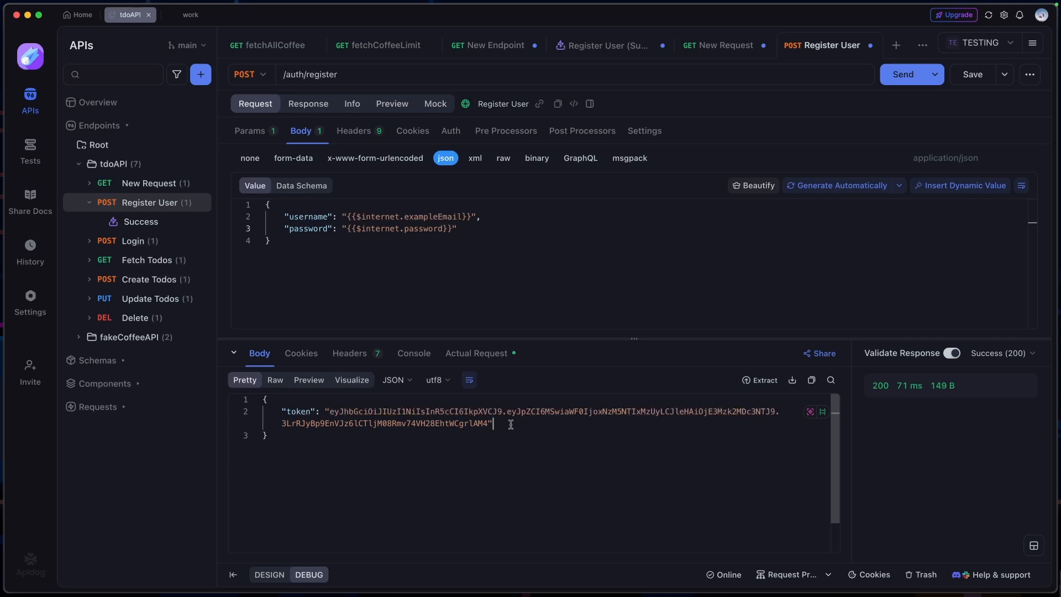
Examine the generated username and password in the body of the actual request that was sent
{"action": "left_click", "coordinate": [486, 360]}
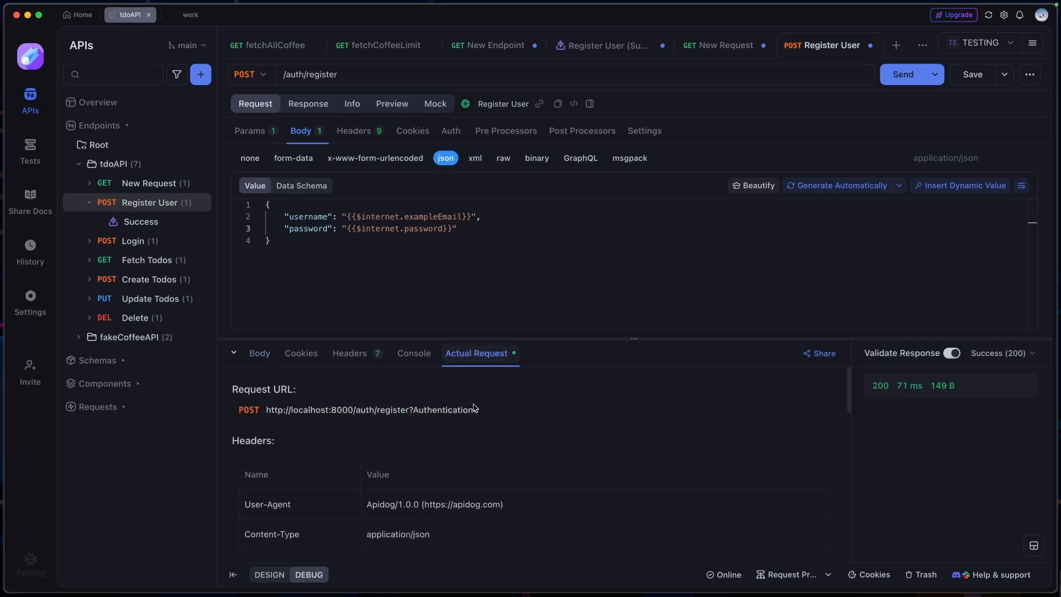
{"action": "scroll", "coordinate": [476, 413], "scroll_direction": "down", "scroll_amount": 5}
{"action": "scroll", "coordinate": [475, 412], "scroll_direction": "down", "scroll_amount": 3}
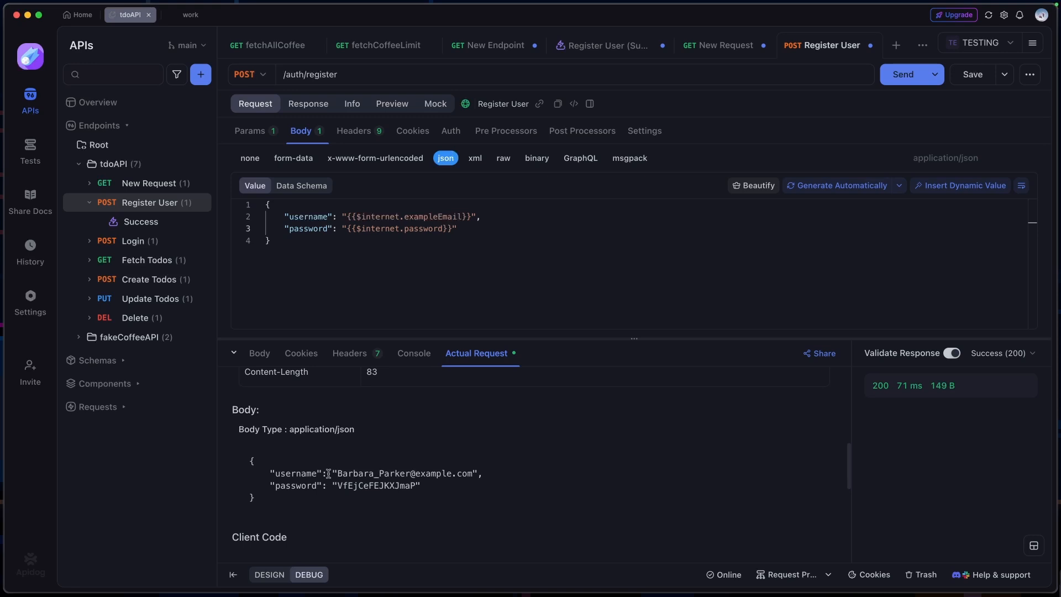
{"action": "mouse_move", "coordinate": [336, 473]}
{"action": "left_mouse_down"}
{"action": "mouse_move", "coordinate": [471, 472]}
{"action": "mouse_move", "coordinate": [336, 485]}
{"action": "left_mouse_up"}
{"action": "left_click", "coordinate": [464, 488]}
Send the Register User request again and check the newly generated username in the actual request
{"action": "left_click", "coordinate": [903, 74]}
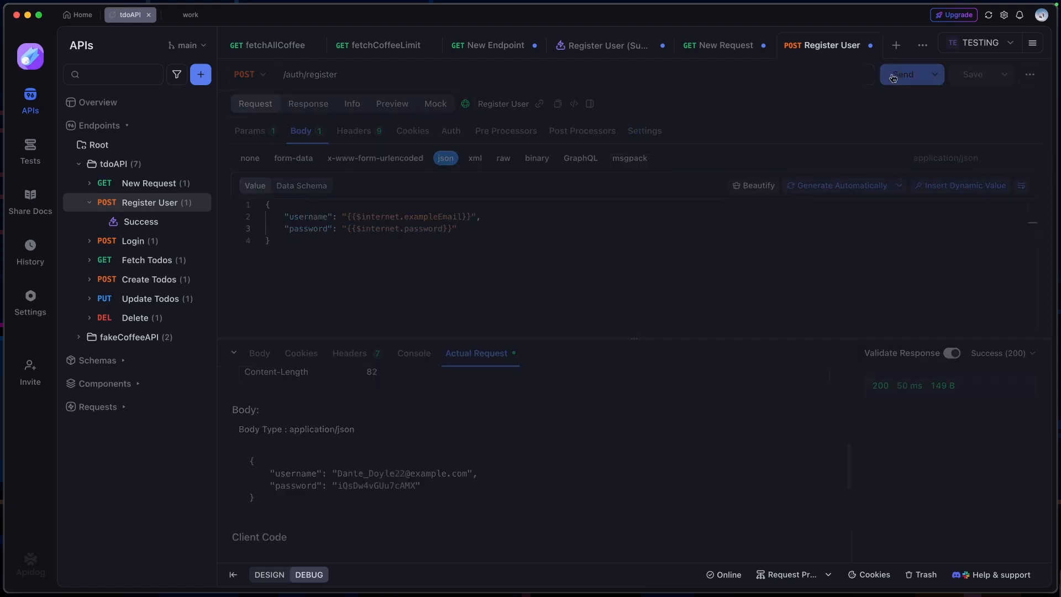
{"action": "left_click_drag", "start_coordinate": [462, 473], "coordinate": [322, 473]}
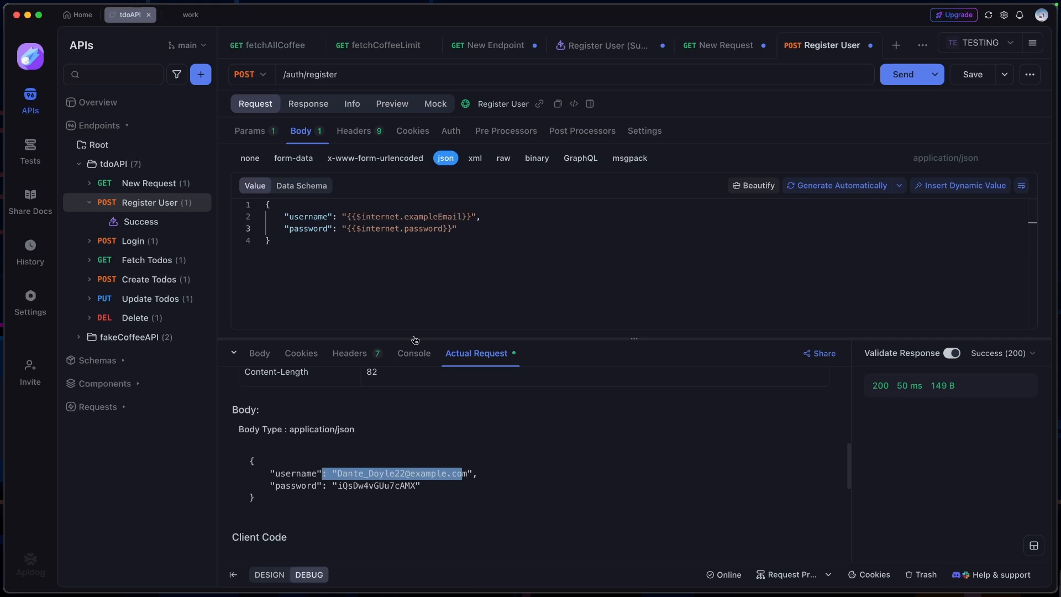
{"action": "left_click", "coordinate": [521, 234]}
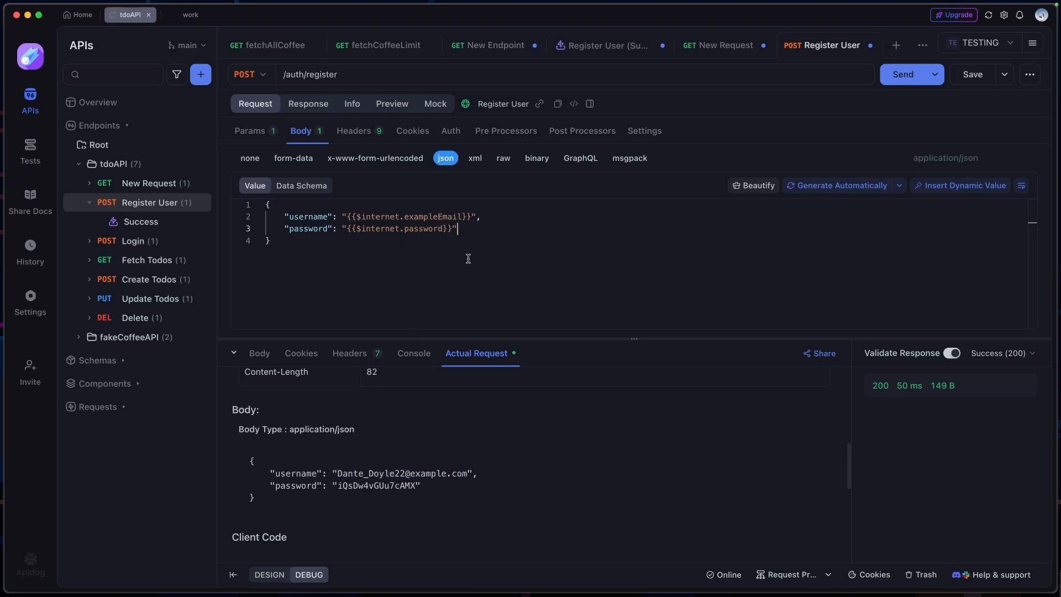
Collapse the response area and set the username field's format to email in the body's data schema
{"action": "left_click", "coordinate": [234, 353]}
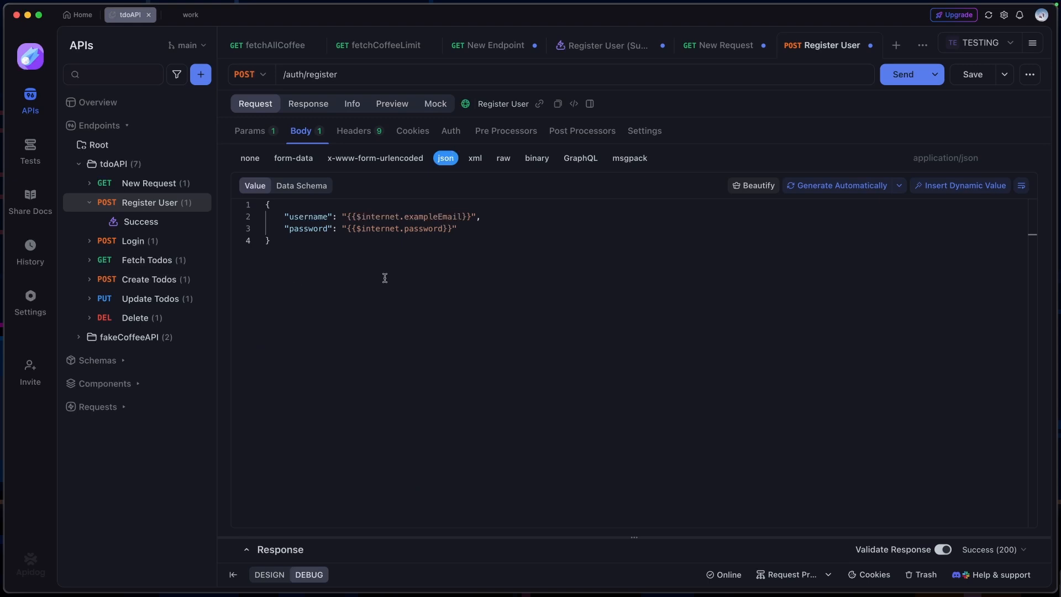
{"action": "left_click", "coordinate": [303, 188]}
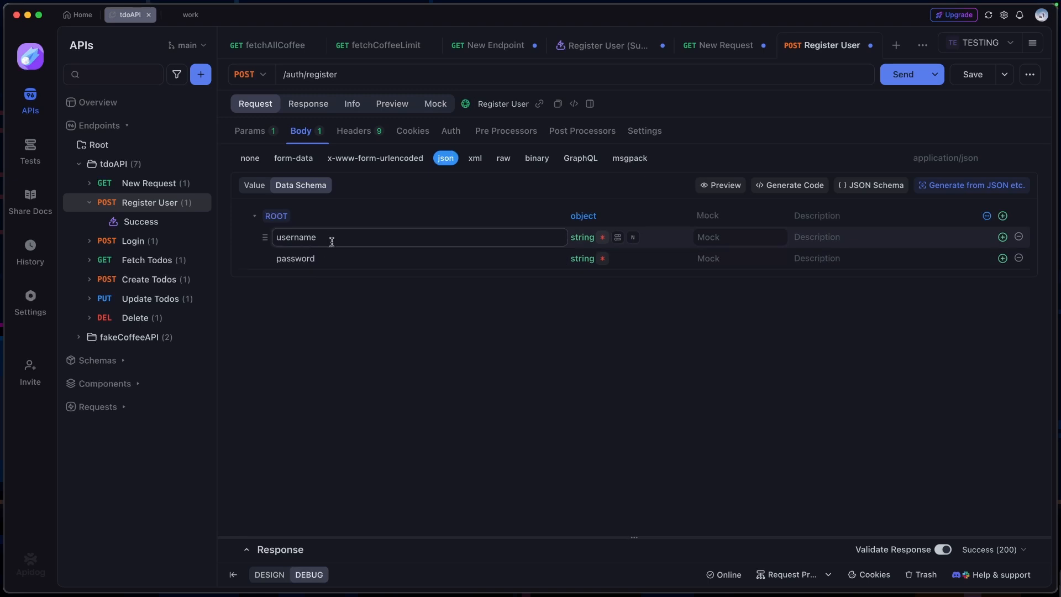
{"action": "left_click", "coordinate": [621, 242]}
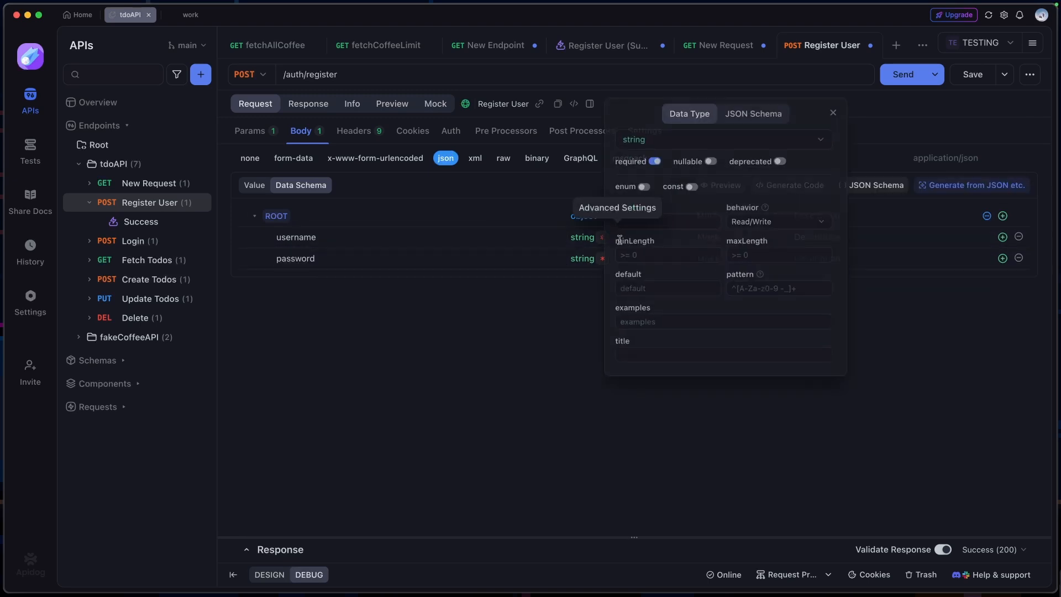
{"action": "left_click", "coordinate": [677, 221]}
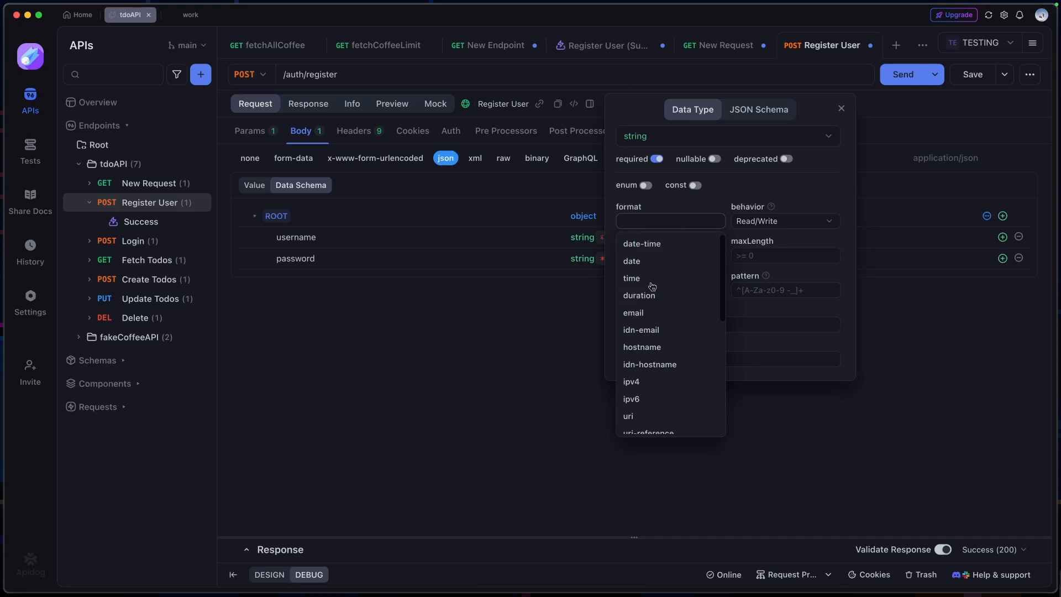
{"action": "left_click", "coordinate": [646, 313]}
Set the format of the password field to password in the data schema's advanced settings
{"action": "left_click", "coordinate": [624, 257]}
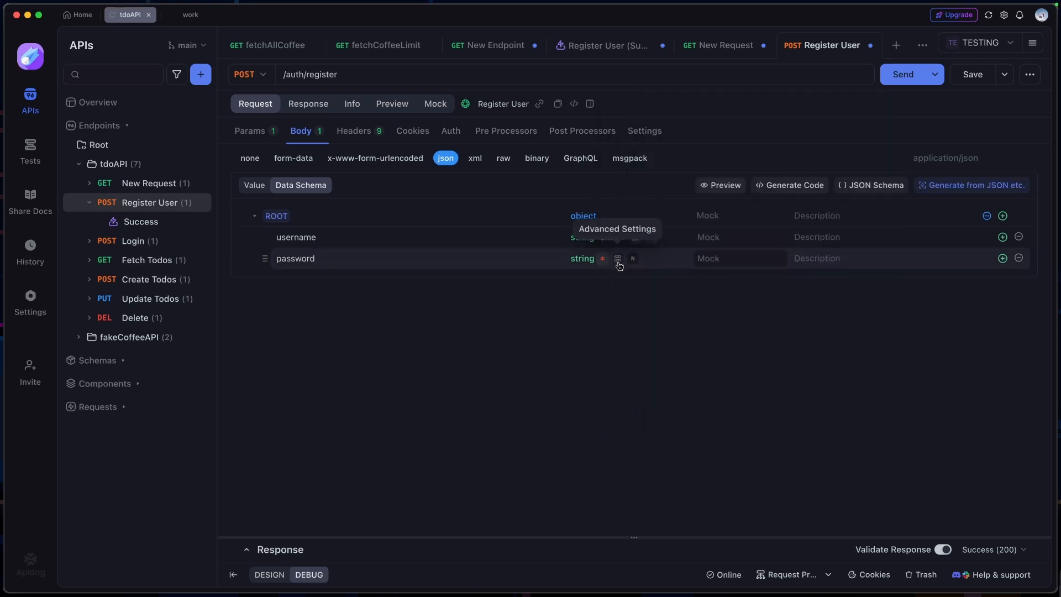
{"action": "left_click", "coordinate": [620, 258]}
{"action": "left_click", "coordinate": [668, 242]}
{"action": "type", "text": "pa"}
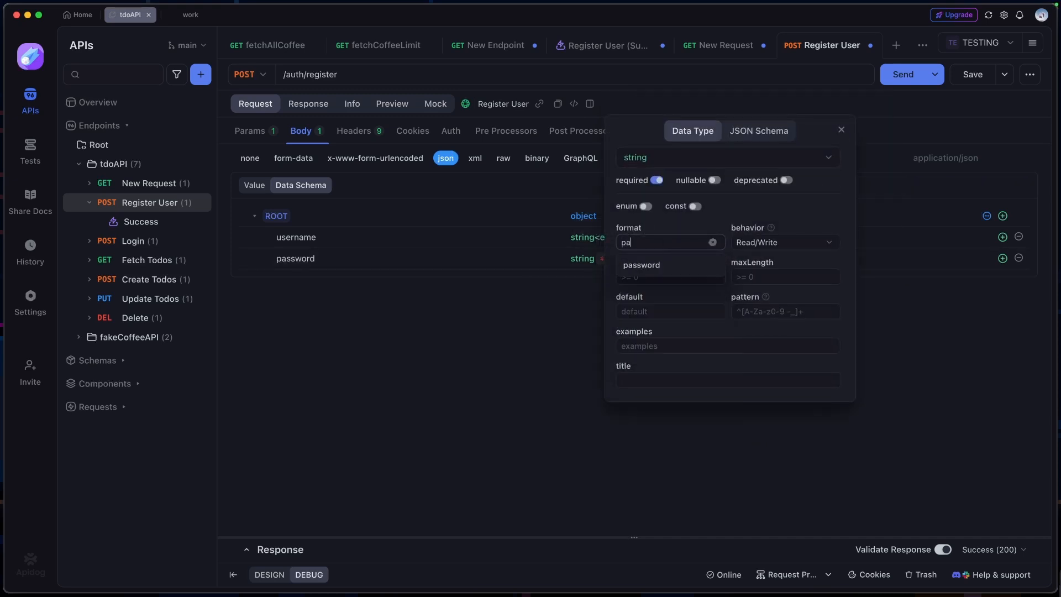
{"action": "type", "text": "ss"}
{"action": "left_click", "coordinate": [685, 264]}
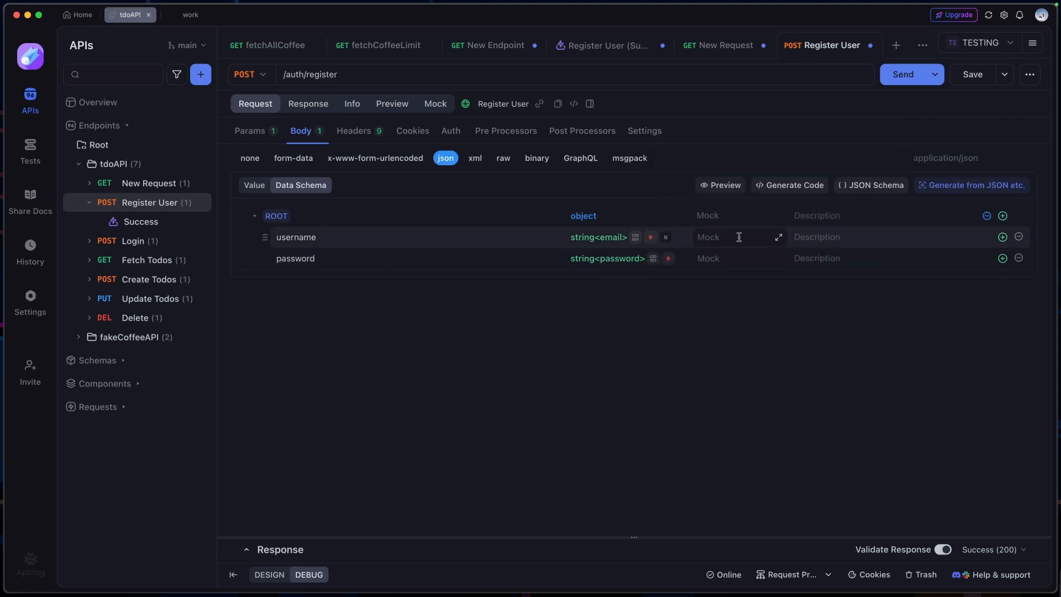
Set the username field's mock value in the data schema to {{$internet.exampleEmail}}
{"action": "left_click", "coordinate": [739, 237]}
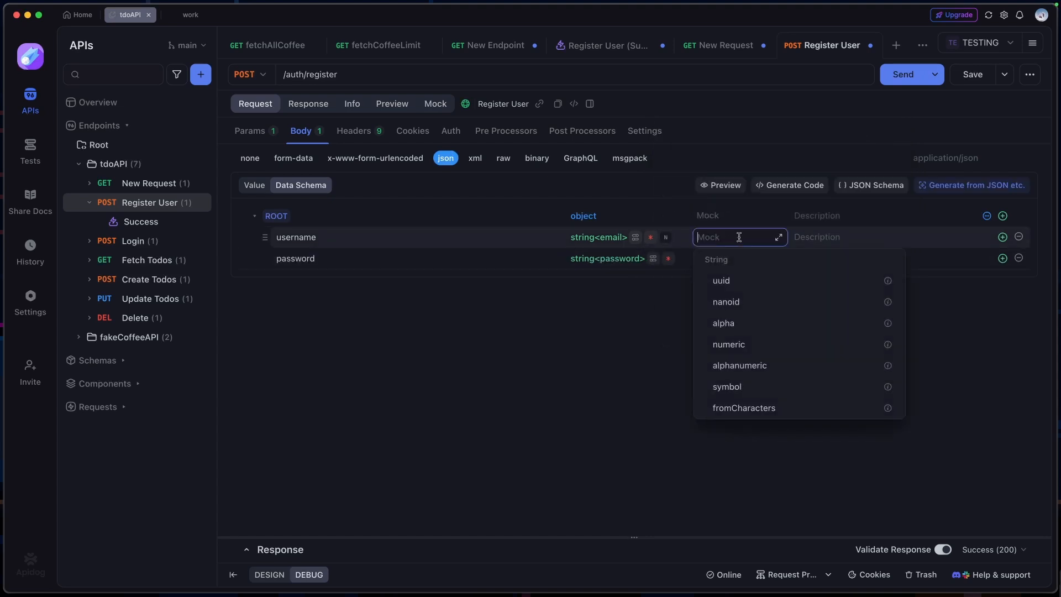
{"action": "type", "text": "email"}
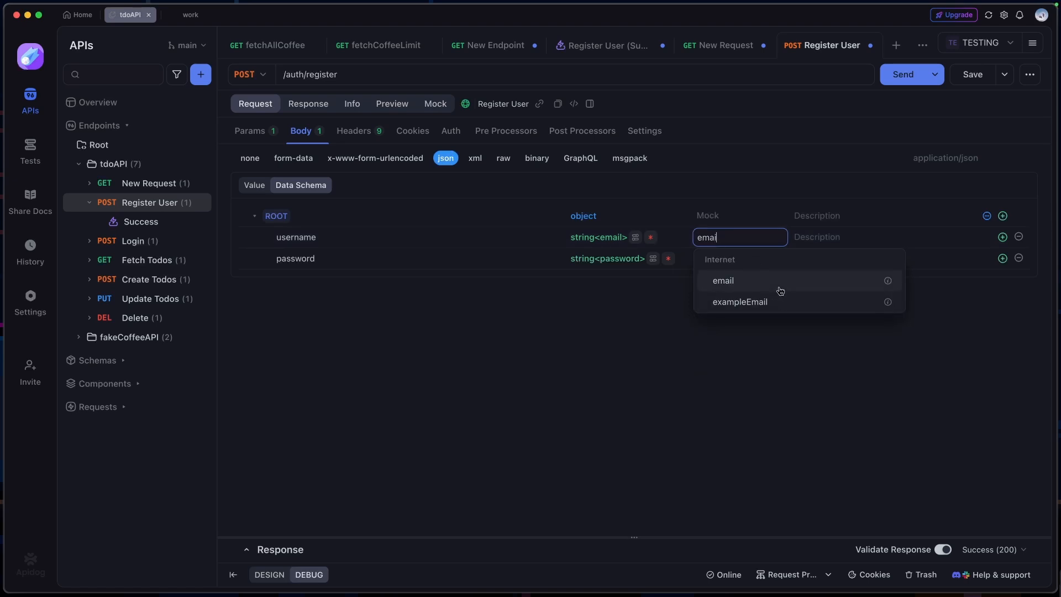
{"action": "left_click", "coordinate": [774, 283]}
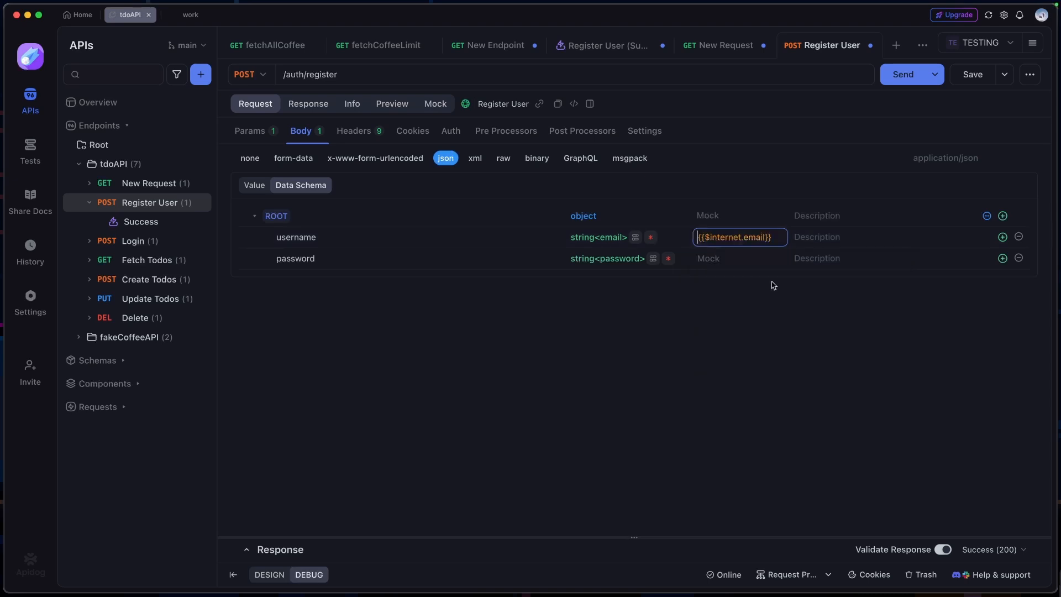
{"action": "left_click", "coordinate": [776, 238]}
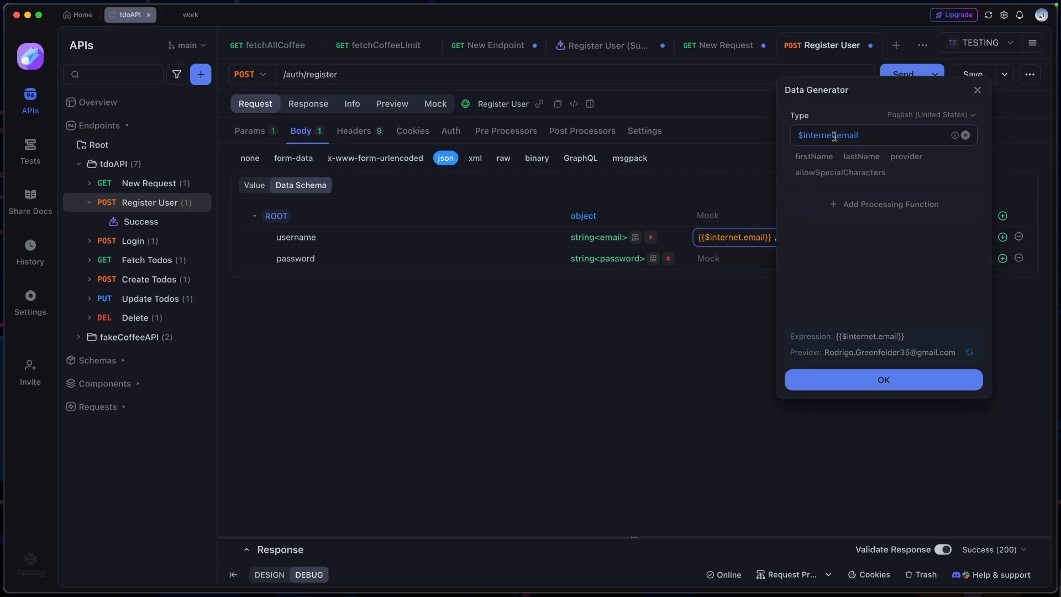
{"action": "left_click", "coordinate": [859, 135]}
{"action": "left_click", "coordinate": [854, 283]}
{"action": "left_click", "coordinate": [884, 380]}
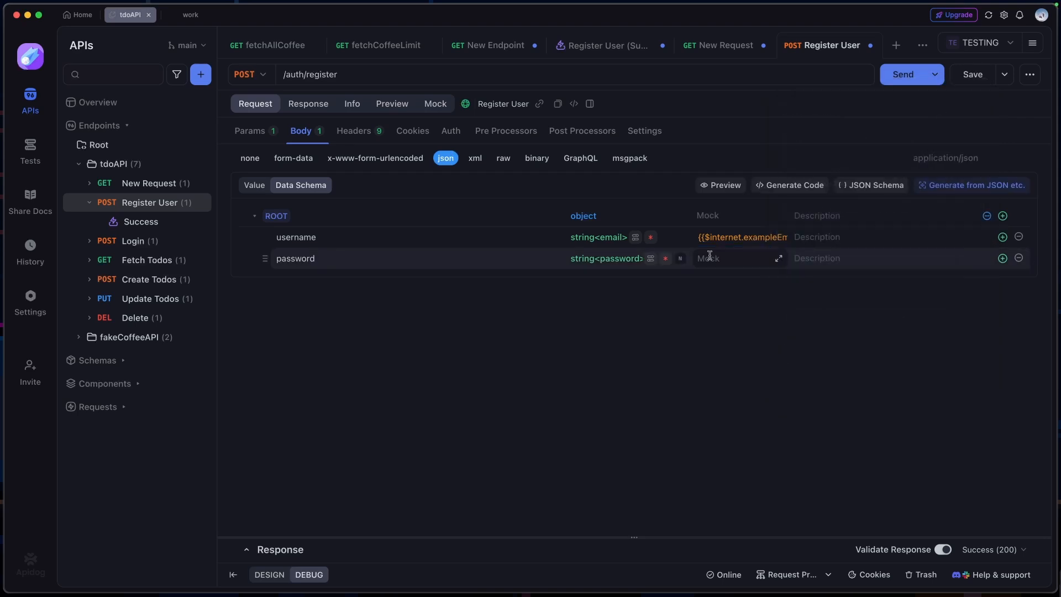
Set the password field's mock value in the data schema to {{$internet.password}}
{"action": "left_click", "coordinate": [722, 258]}
{"action": "type", "text": "pass"}
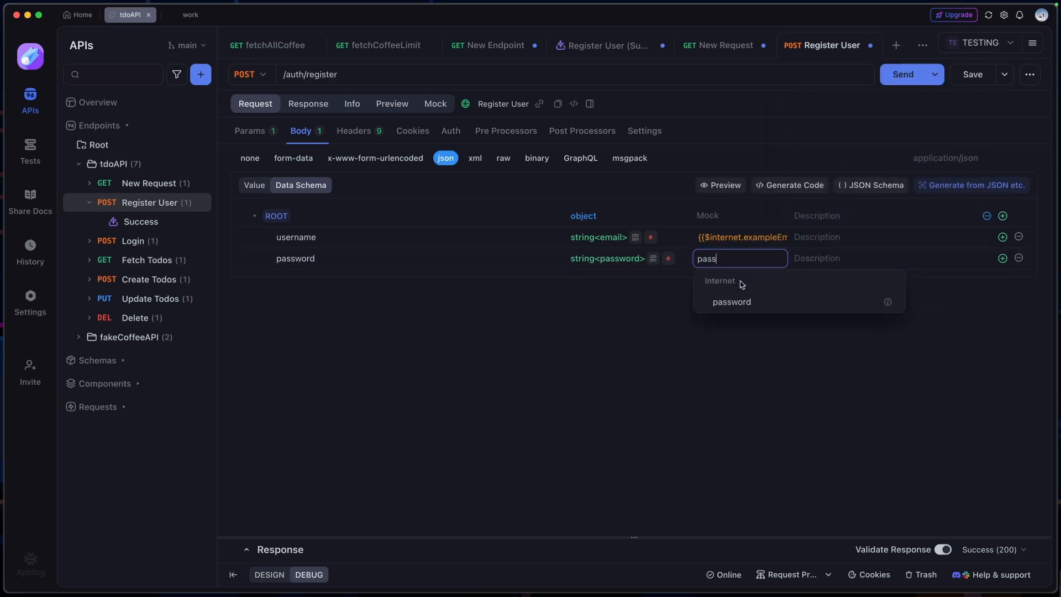
{"action": "left_click", "coordinate": [757, 302]}
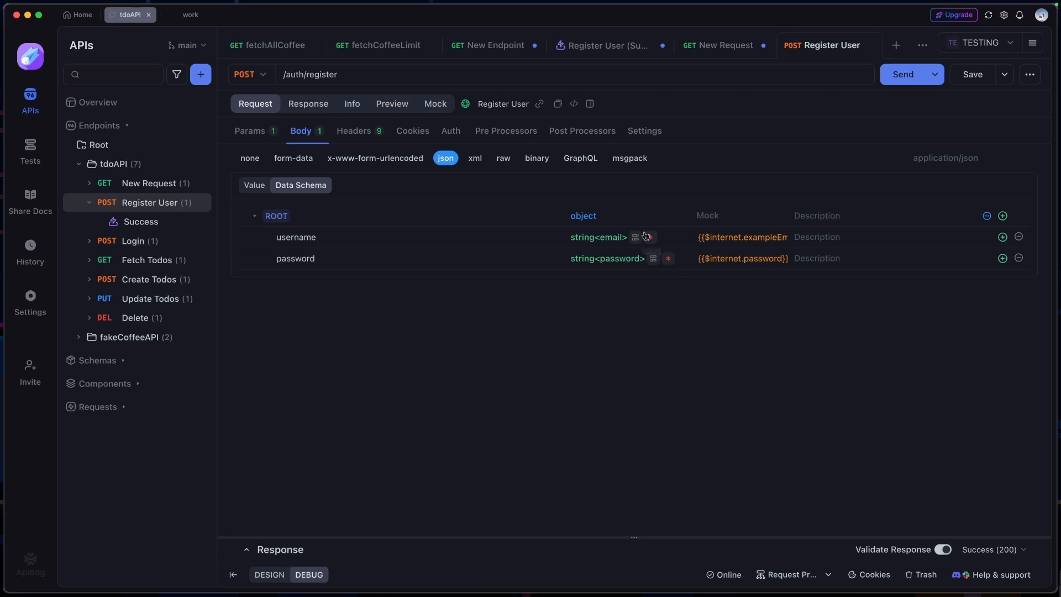
Delete the entire JSON body value of the Register User request
{"action": "left_click", "coordinate": [253, 185]}
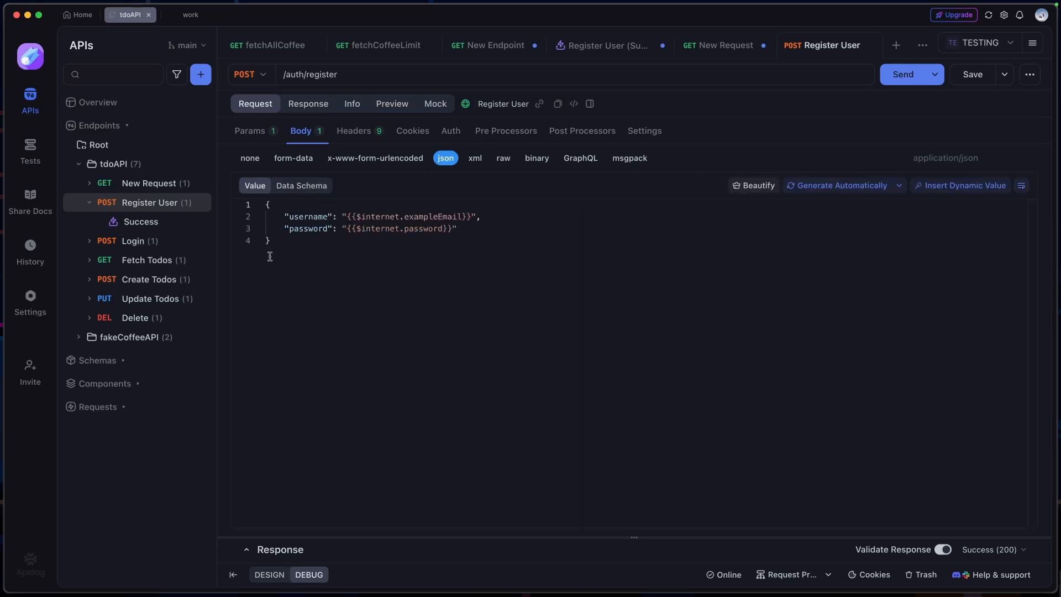
{"action": "key", "text": "super+a"}
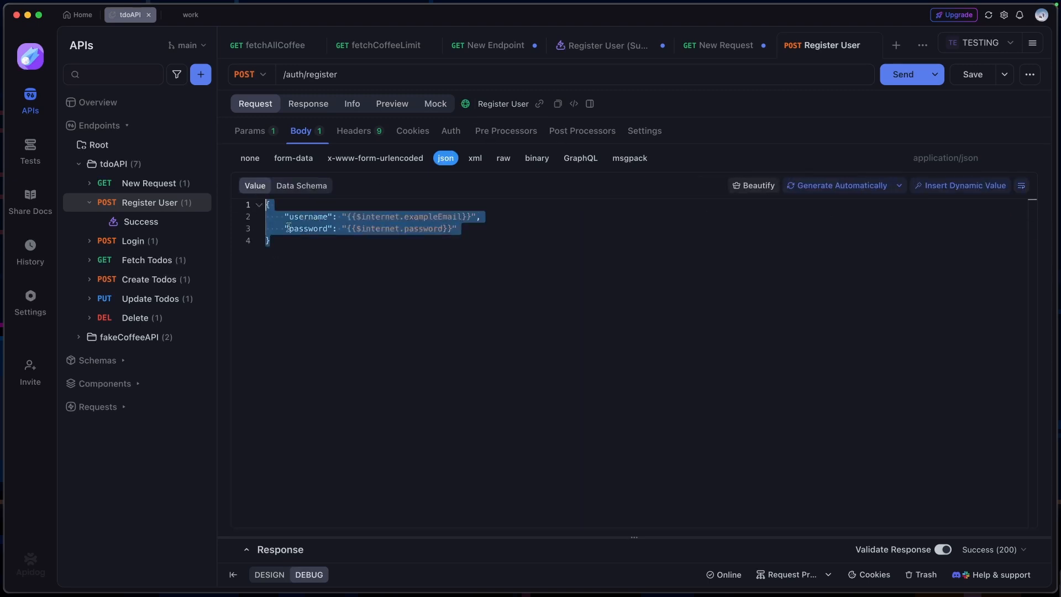
{"action": "key", "text": "BackSpace"}
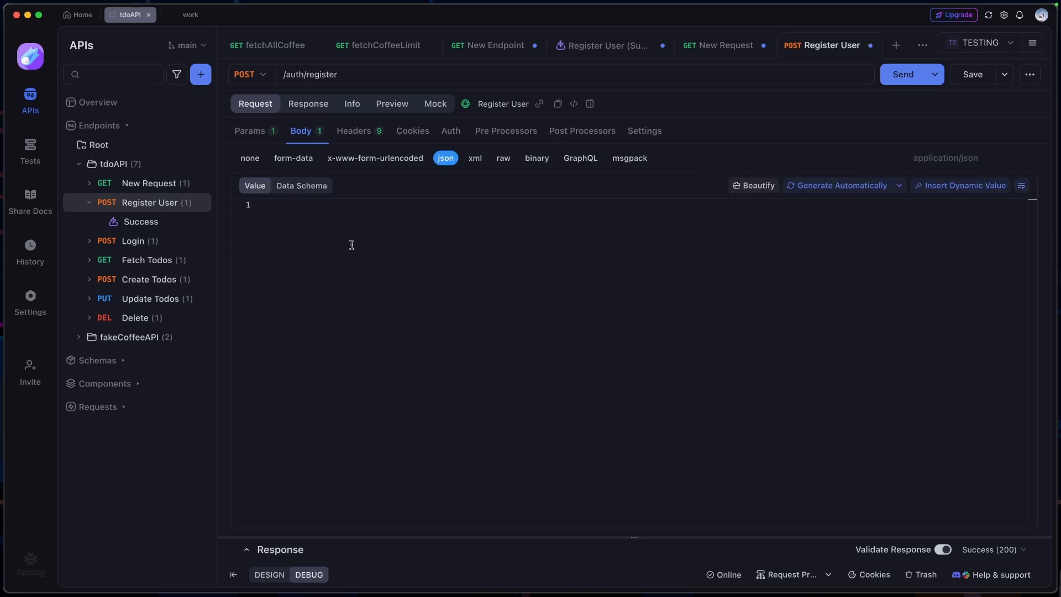
Add an id child field to the root of the Register User data schema and browse its available format options
{"action": "left_click", "coordinate": [299, 186]}
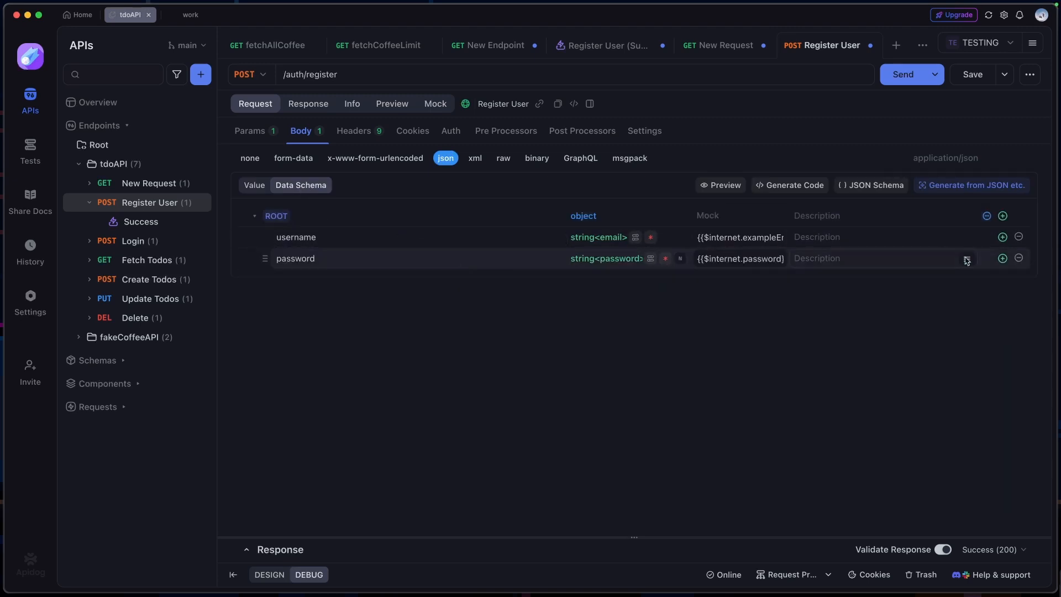
{"action": "left_click", "coordinate": [1003, 216]}
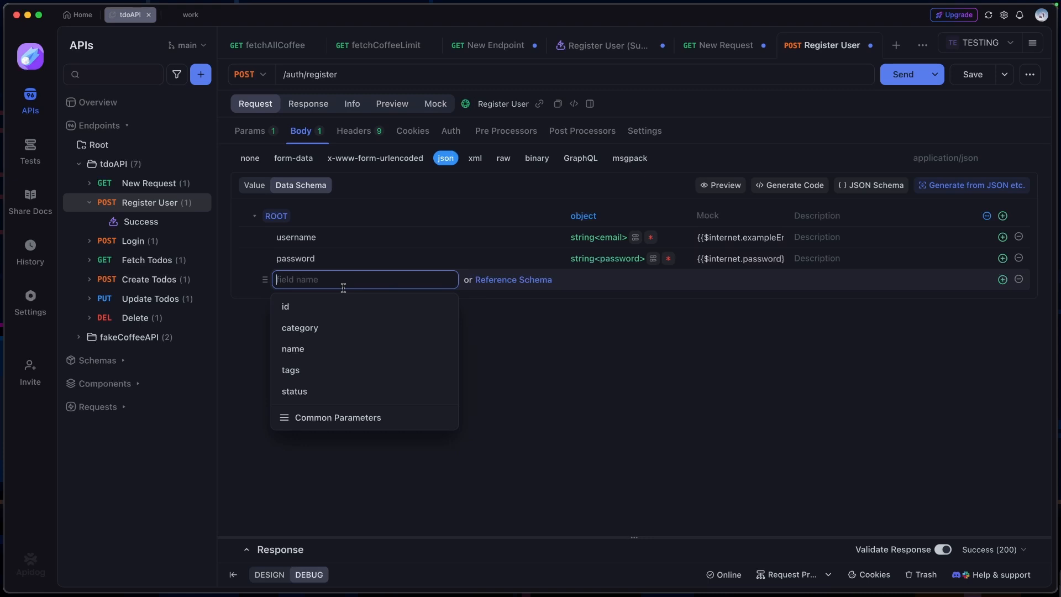
{"action": "left_click", "coordinate": [320, 308]}
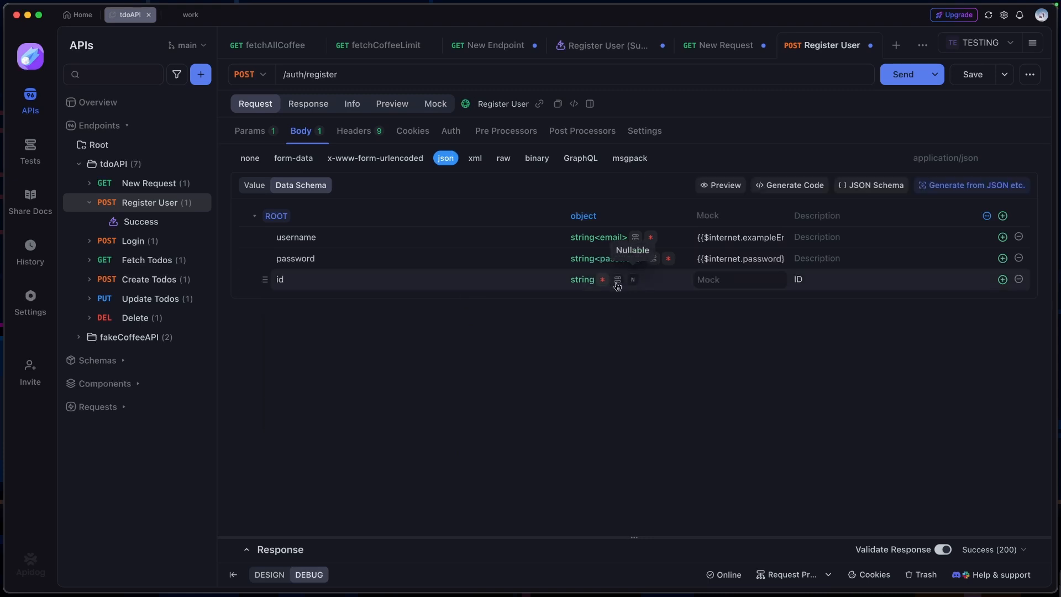
{"action": "left_click", "coordinate": [617, 282]}
{"action": "left_click", "coordinate": [663, 263]}
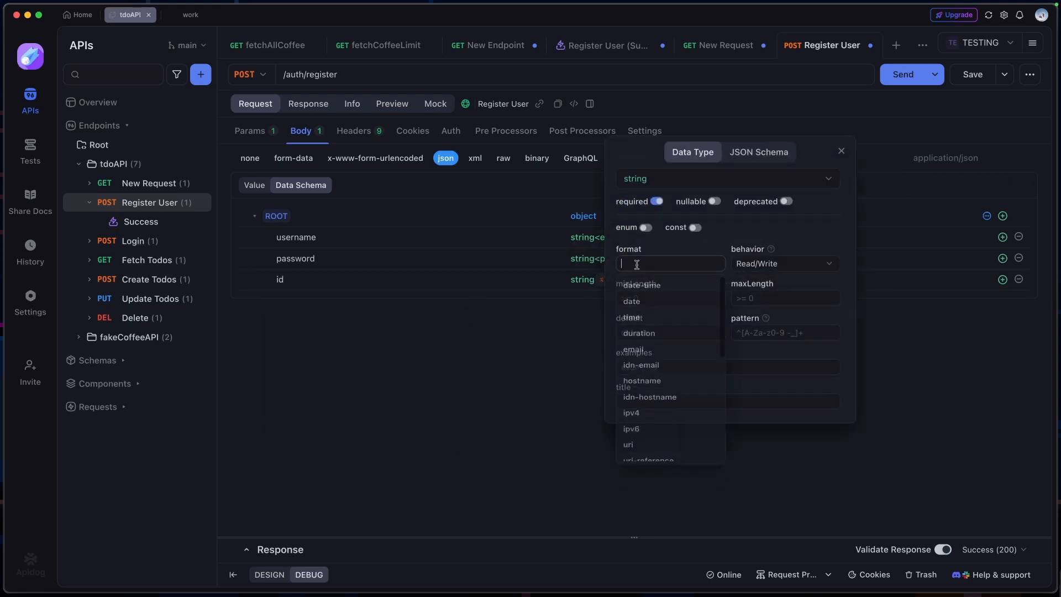
{"action": "left_click", "coordinate": [802, 391]}
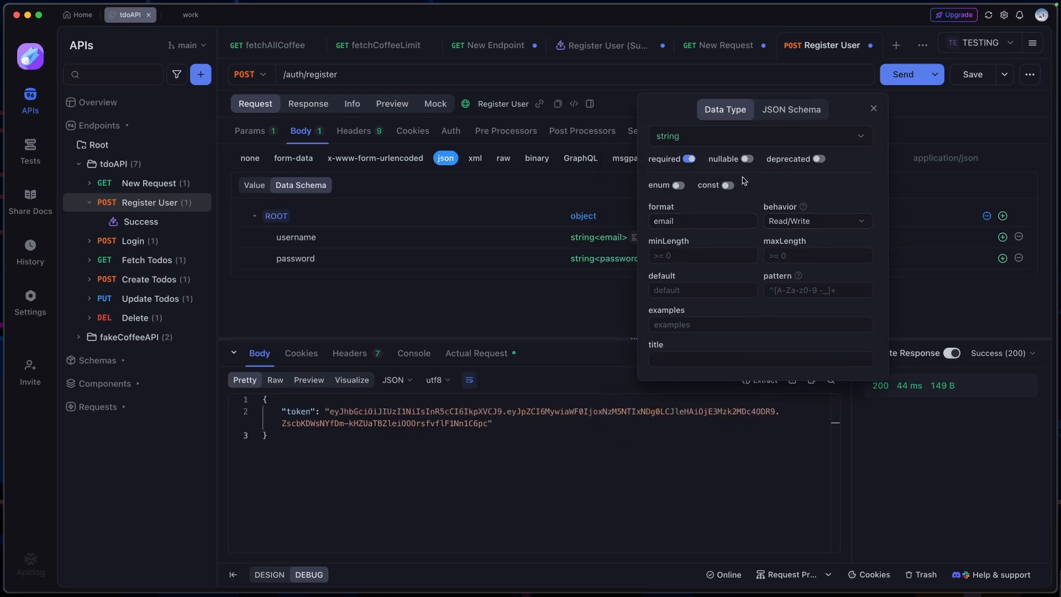
Try the const option in the username field's advanced data type settings
{"action": "left_click", "coordinate": [727, 185]}
{"action": "left_click", "coordinate": [776, 189]}
{"action": "type", "text": "1"}
{"action": "key", "text": "BackSpace"}
{"action": "left_click", "coordinate": [873, 109]}
Preview the Register User schema's mock data and dynamically generate new sample values several times
{"action": "left_click", "coordinate": [736, 190]}
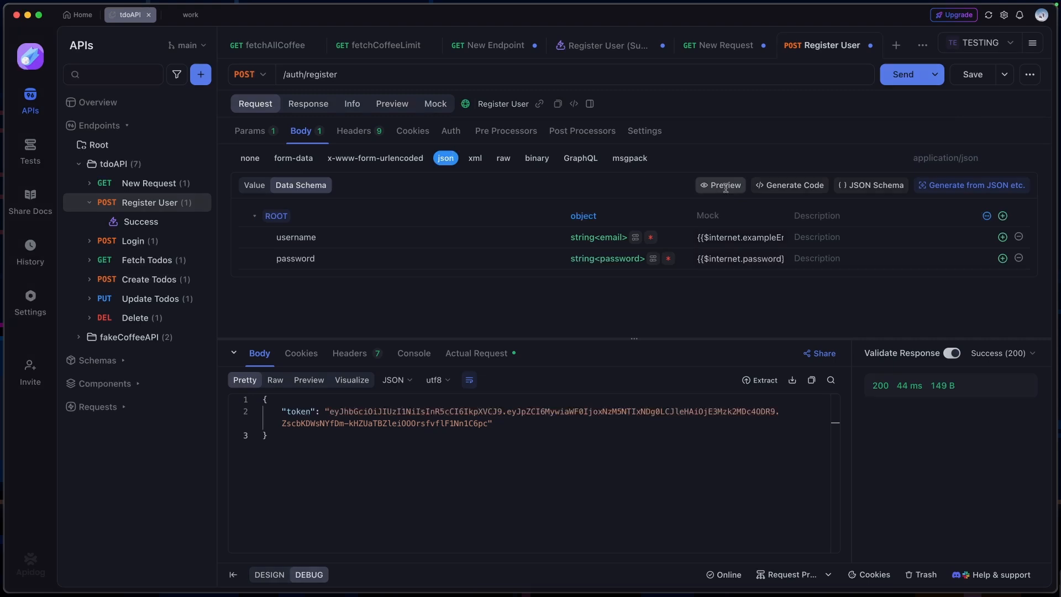
{"action": "left_click_drag", "start_coordinate": [484, 214], "coordinate": [310, 176]}
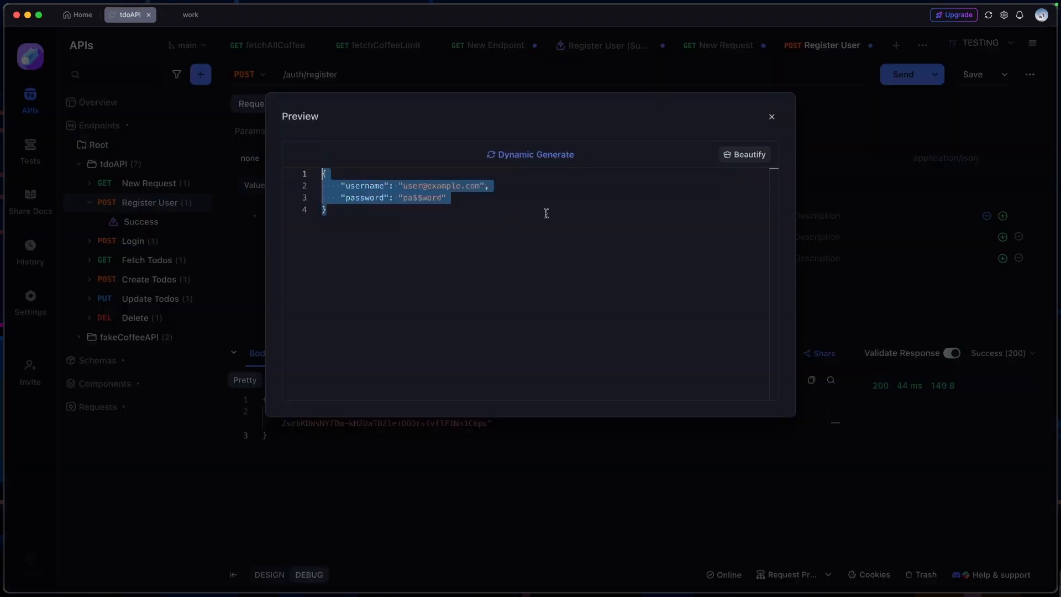
{"action": "left_click_drag", "start_coordinate": [545, 213], "coordinate": [301, 171]}
{"action": "left_click", "coordinate": [479, 207]}
{"action": "left_click", "coordinate": [542, 157]}
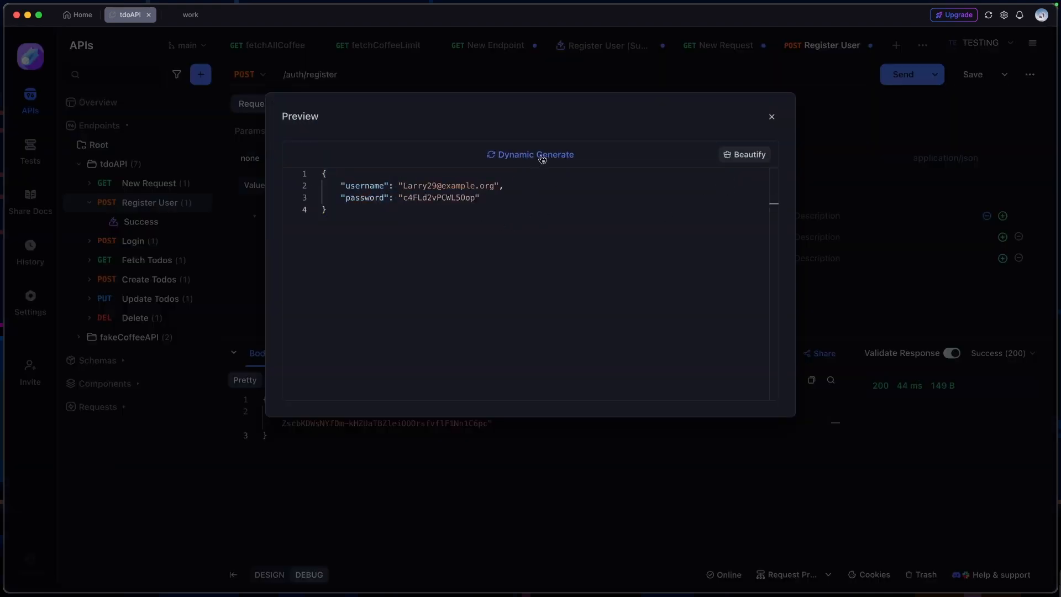
{"action": "left_click", "coordinate": [545, 161]}
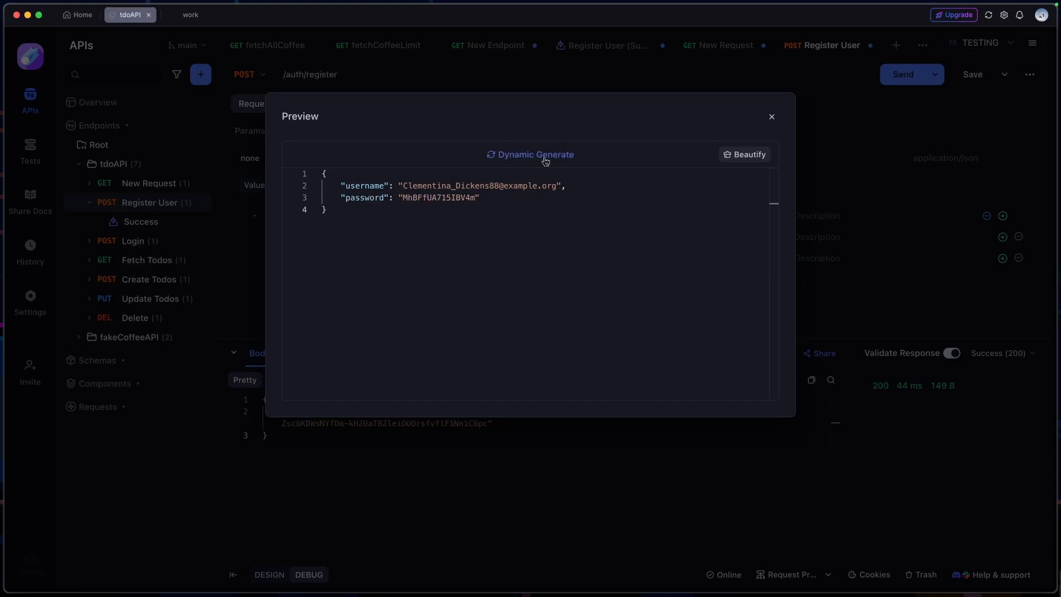
{"action": "left_click", "coordinate": [545, 162]}
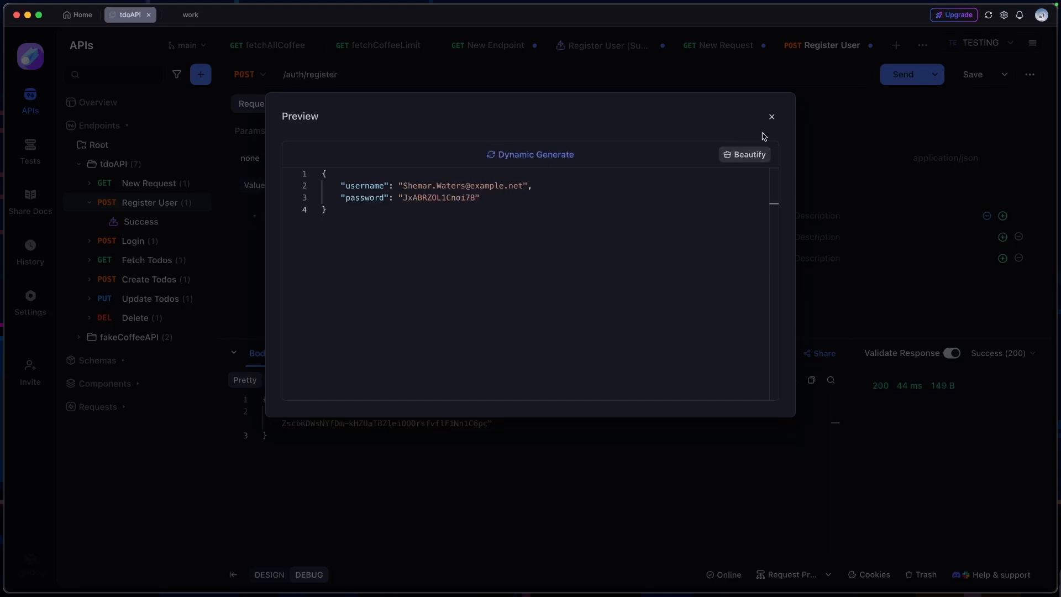
{"action": "left_click", "coordinate": [771, 118]}
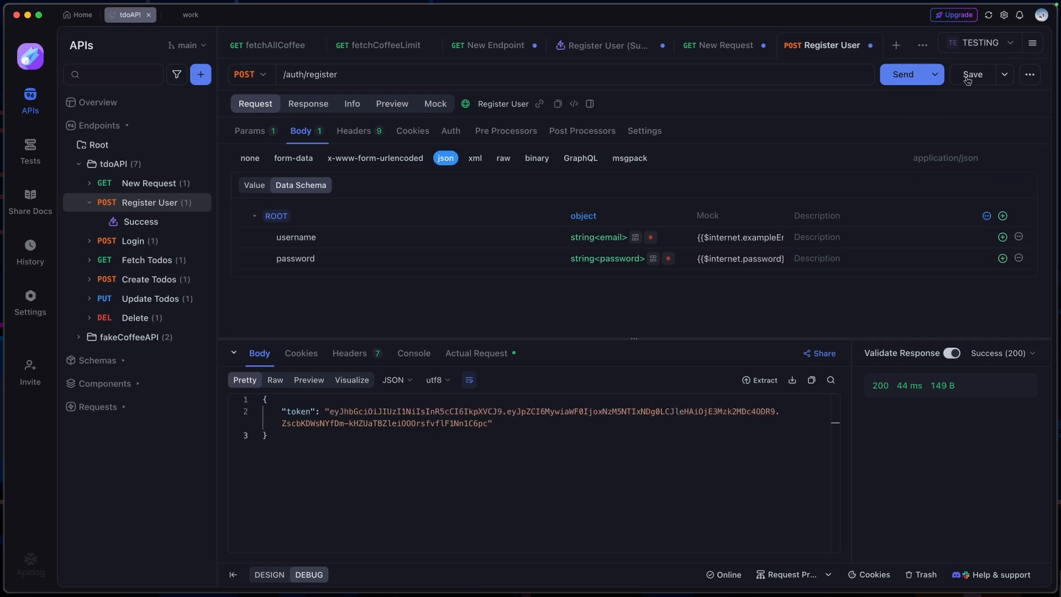
Remove the id field from the Register User data schema and save the request
{"action": "left_click", "coordinate": [969, 79]}
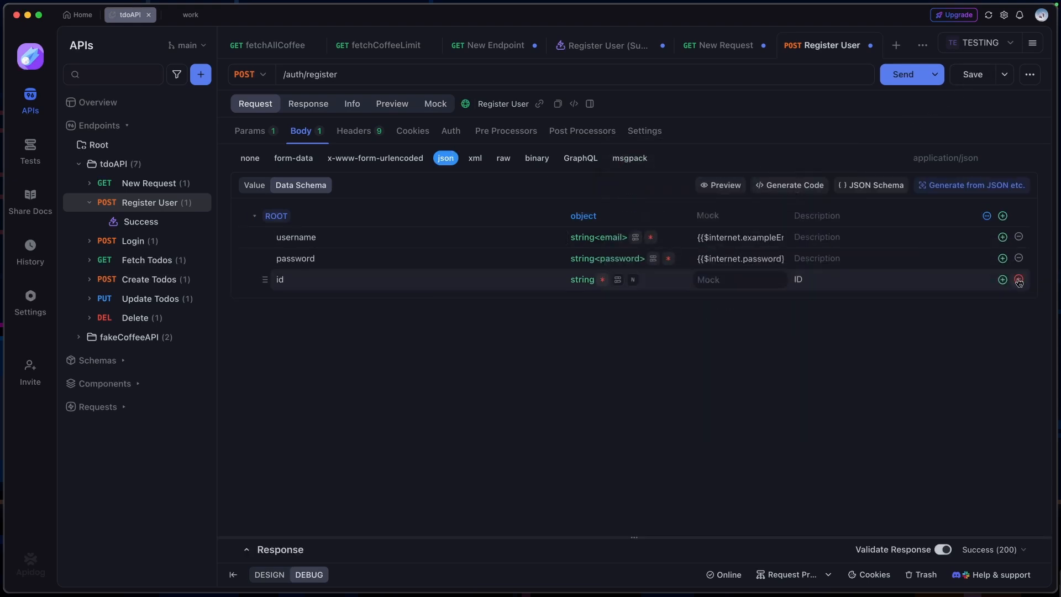
{"action": "left_click", "coordinate": [1018, 279]}
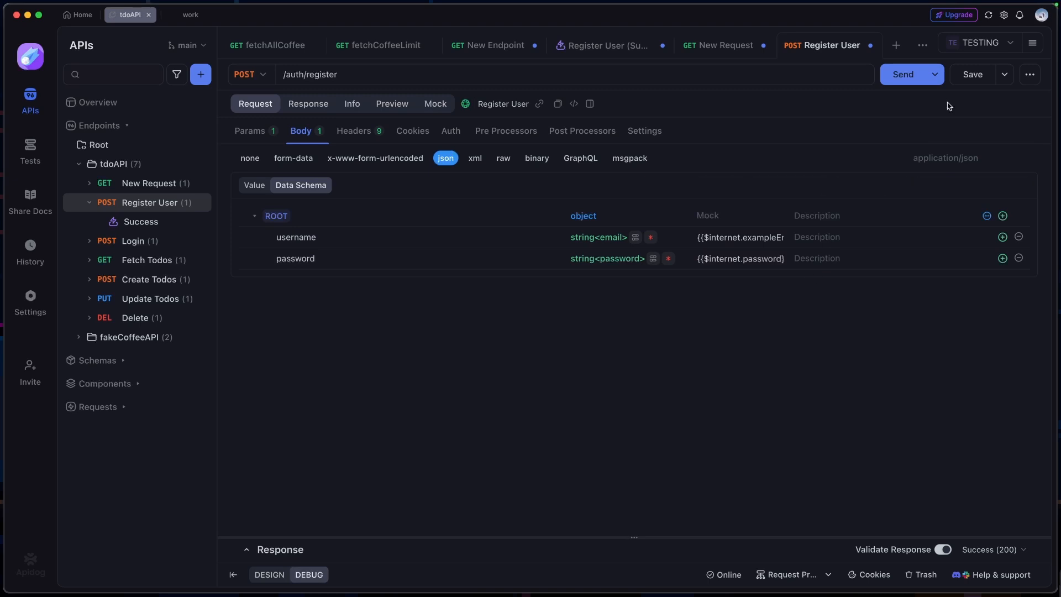
{"action": "key", "text": "super+s"}
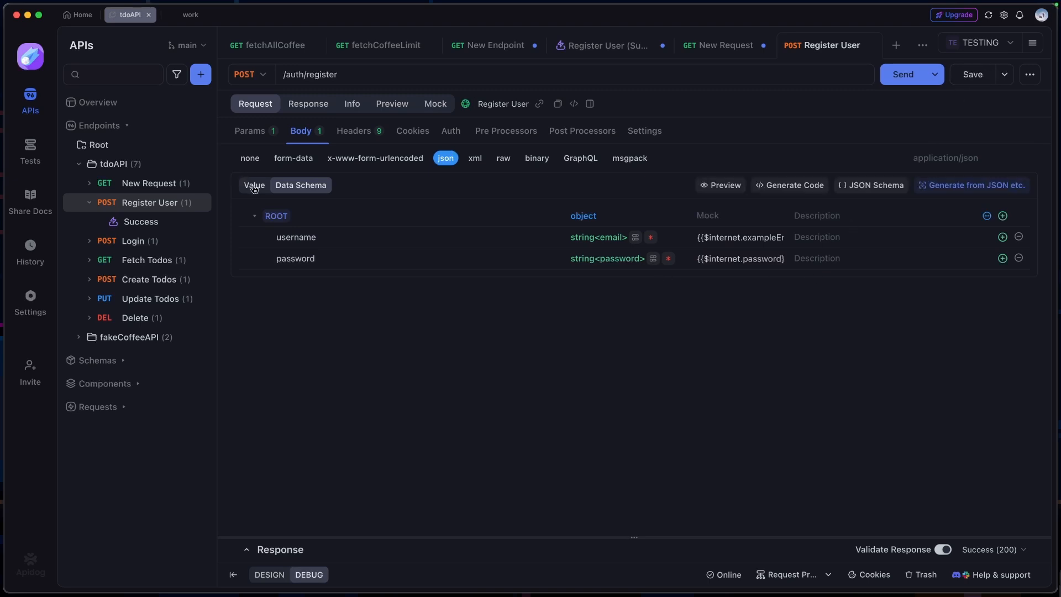
Generate the Register User JSON body automatically from the data schema, regenerating it several times for new sample values
{"action": "left_click", "coordinate": [254, 186]}
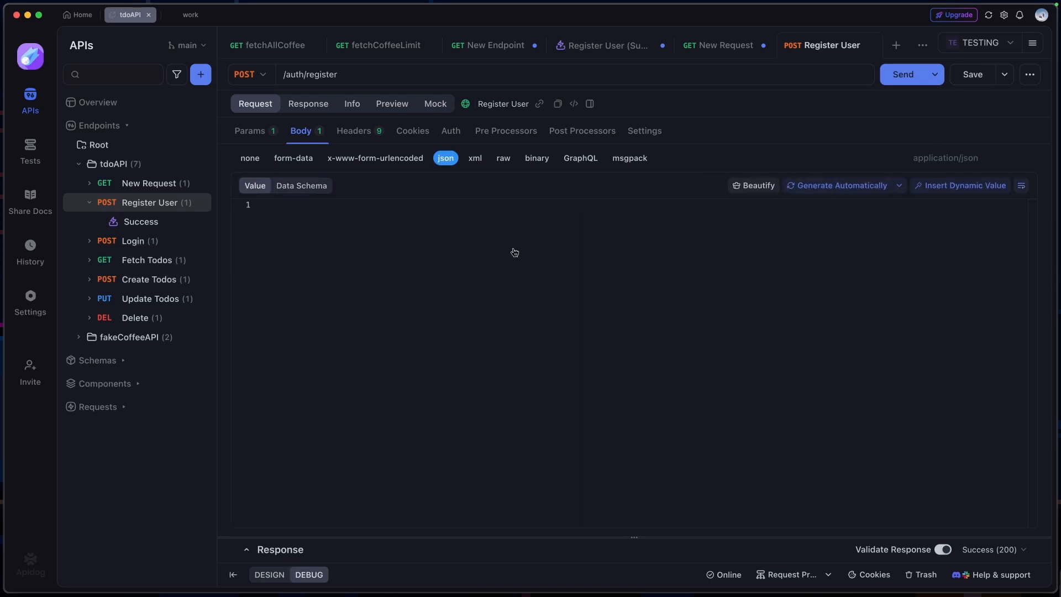
{"action": "left_click", "coordinate": [837, 192]}
{"action": "left_click_drag", "start_coordinate": [427, 229], "coordinate": [341, 217]}
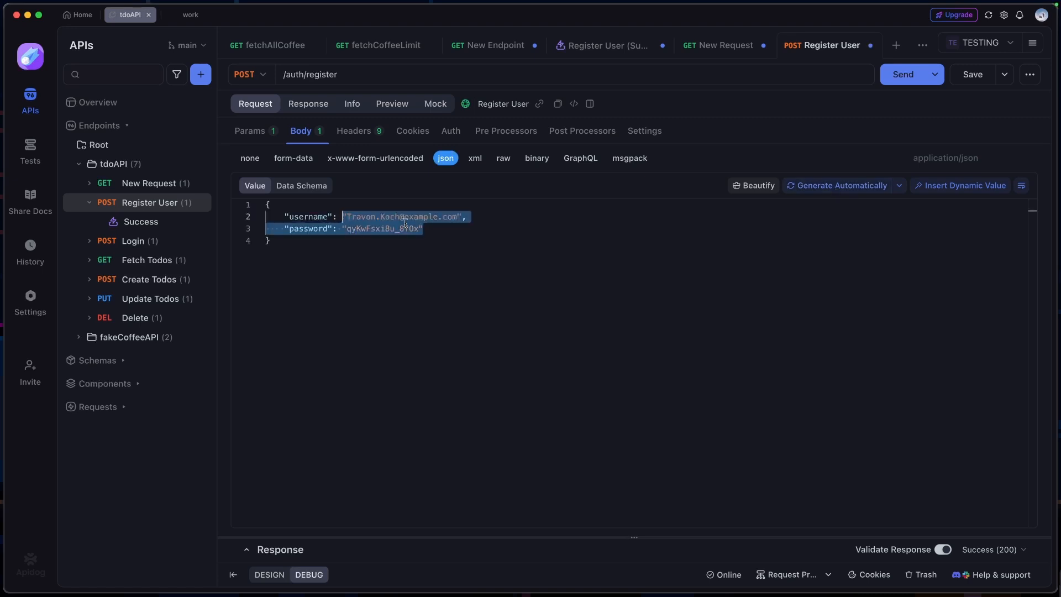
{"action": "left_click", "coordinate": [246, 555]}
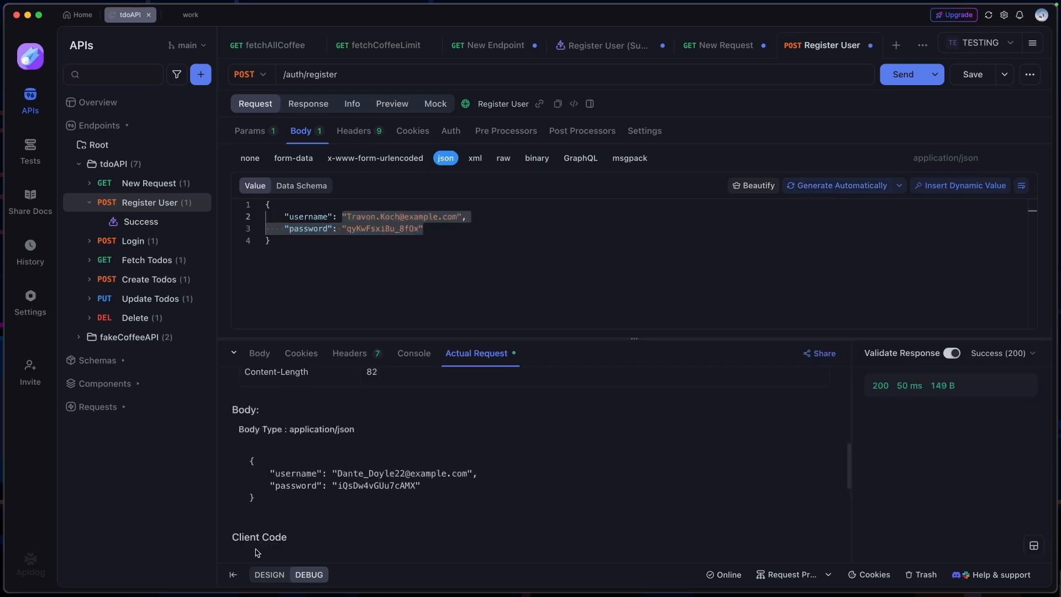
{"action": "left_click", "coordinate": [489, 360]}
{"action": "left_click", "coordinate": [846, 189]}
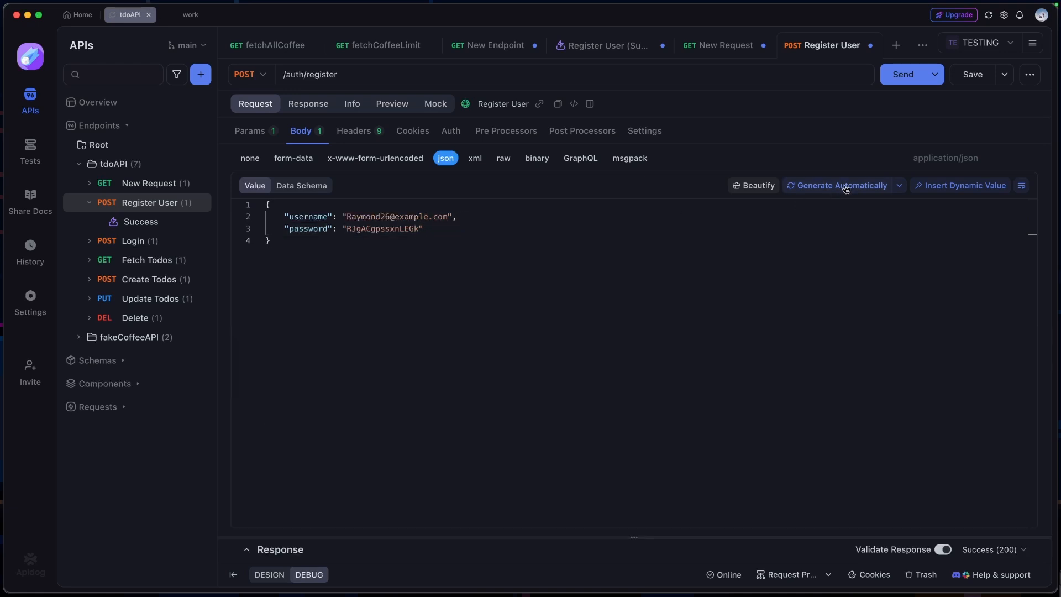
{"action": "left_click", "coordinate": [846, 189]}
{"action": "left_click", "coordinate": [846, 189]}
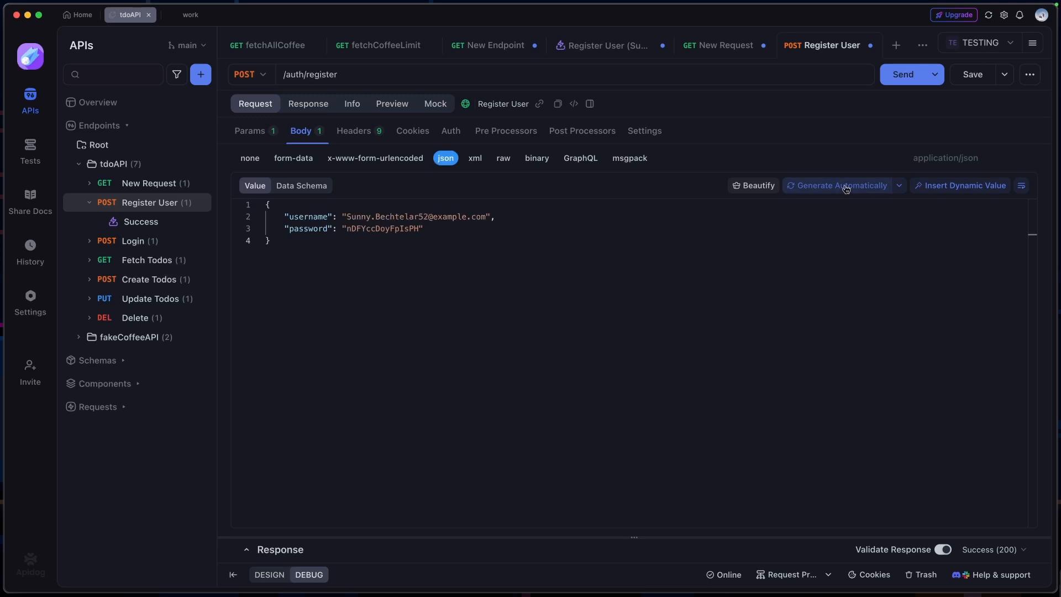
{"action": "left_click", "coordinate": [845, 189]}
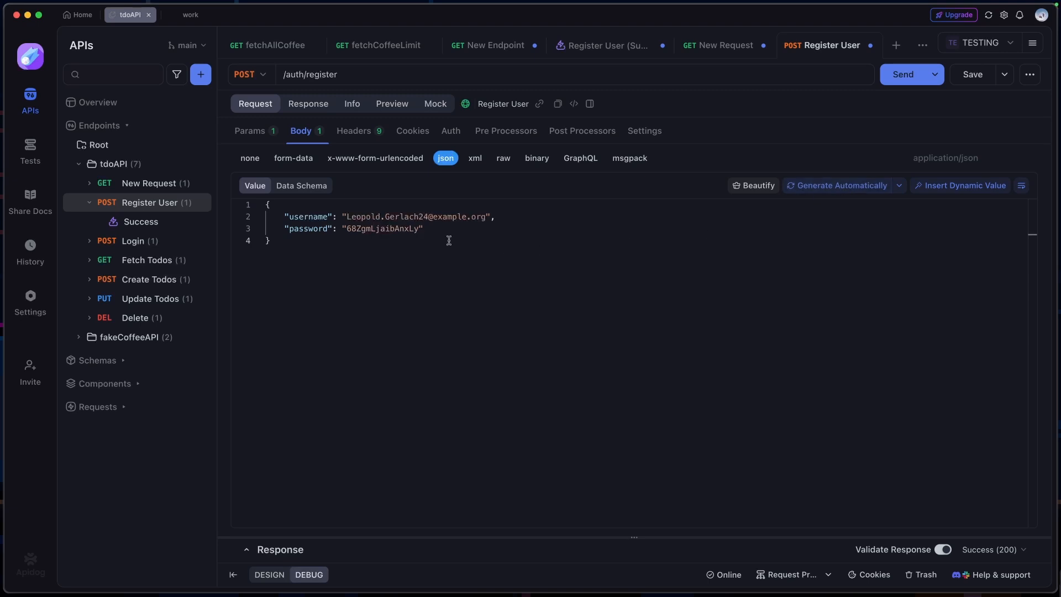
Send the Register User request and compare the generated body with the actual request and the response body
{"action": "left_click", "coordinate": [901, 78]}
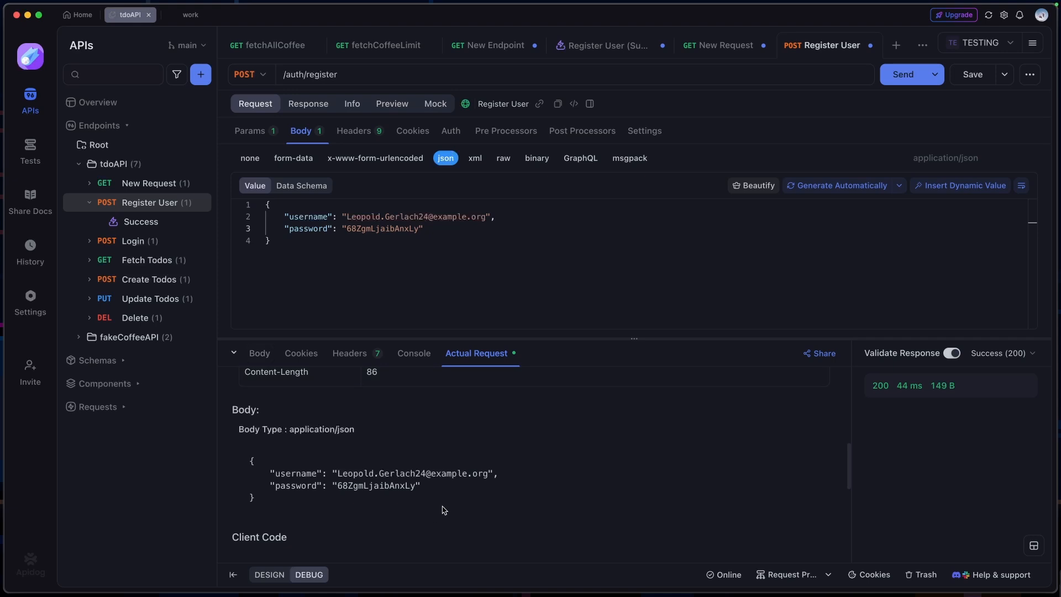
{"action": "left_click_drag", "start_coordinate": [419, 485], "coordinate": [333, 472]}
{"action": "left_click", "coordinate": [260, 354]}
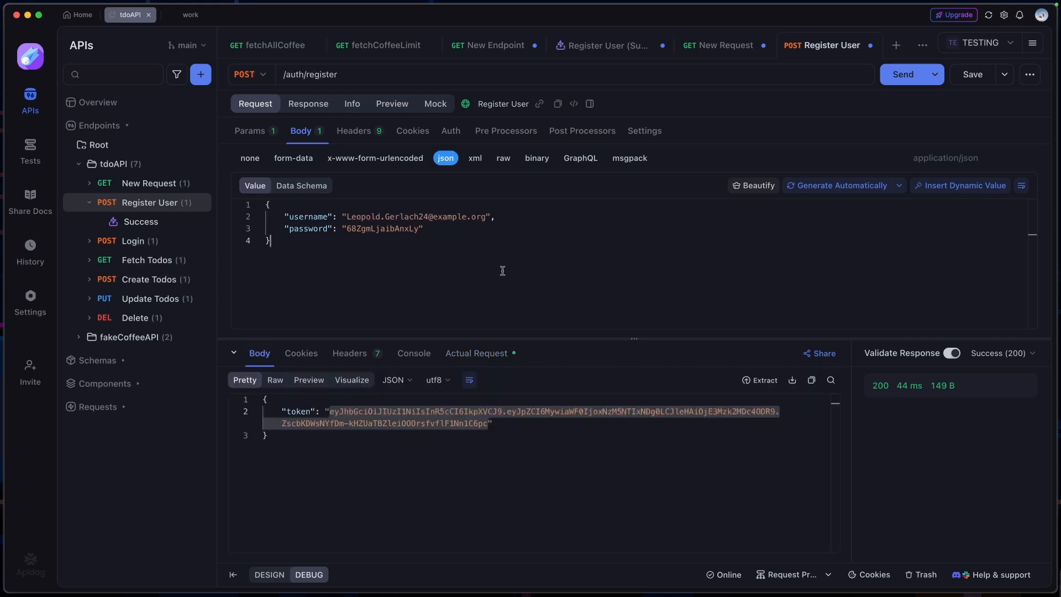
{"action": "left_click", "coordinate": [409, 456]}
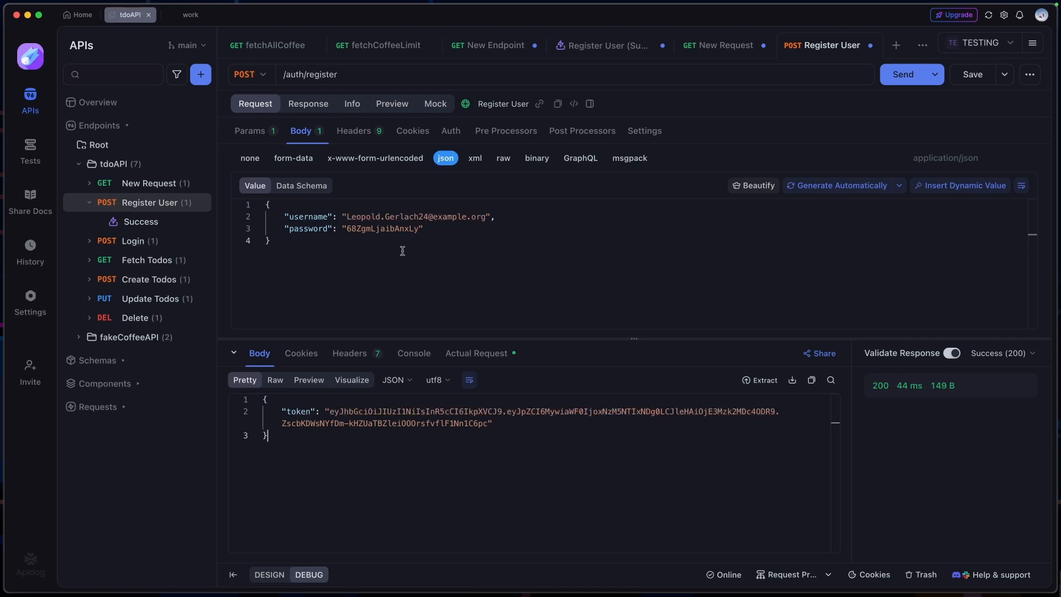
{"action": "left_click_drag", "start_coordinate": [390, 229], "coordinate": [280, 217]}
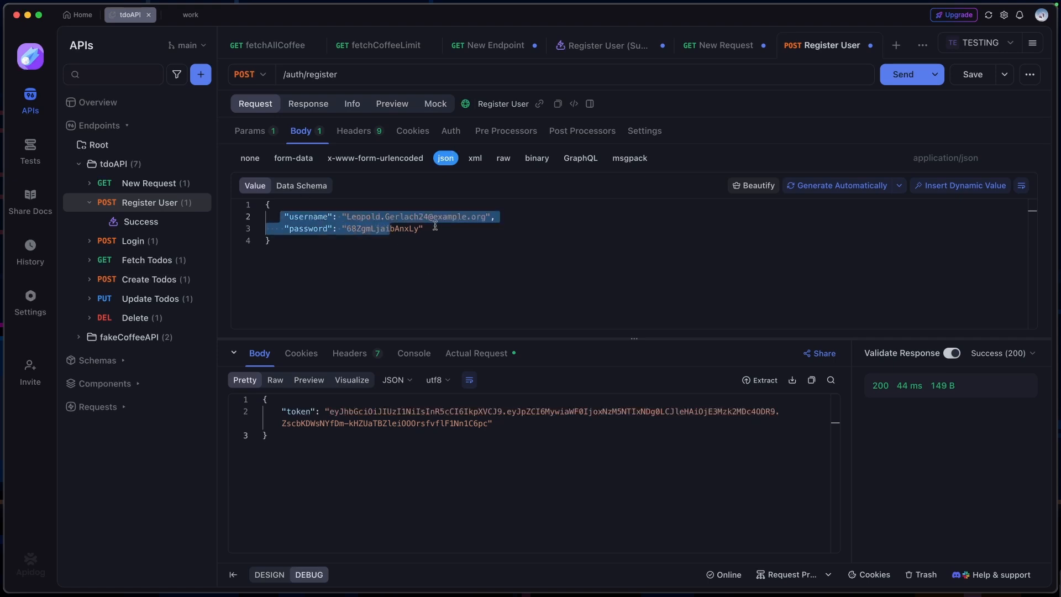
{"action": "left_click_drag", "start_coordinate": [435, 227], "coordinate": [280, 216]}
{"action": "left_click", "coordinate": [341, 275]}
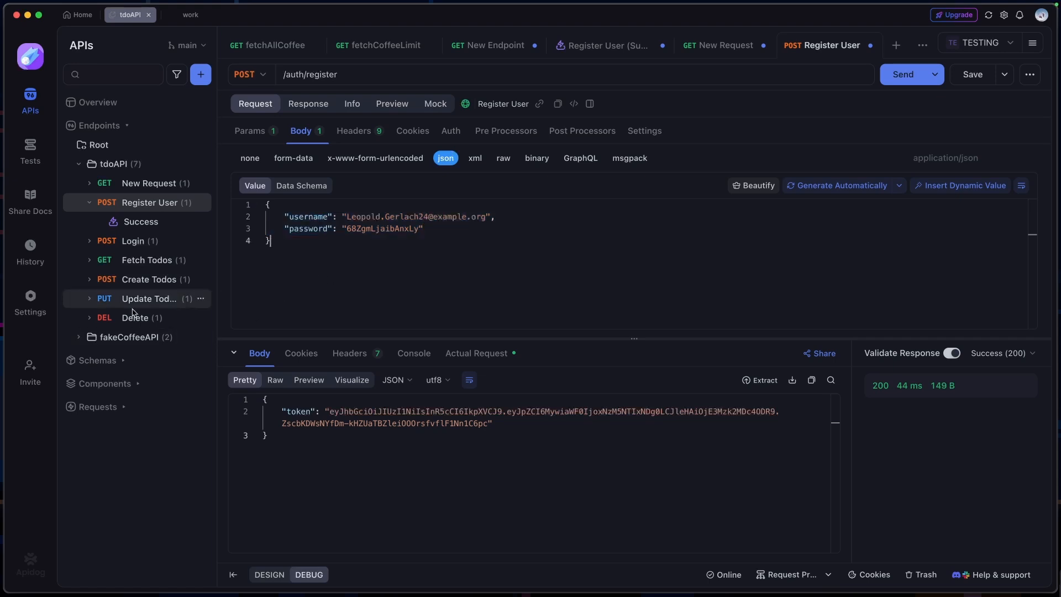
Open fetchAllCoffee in the fakeCoffeeAPI folder and examine the structure of its response body
{"action": "left_click", "coordinate": [78, 338]}
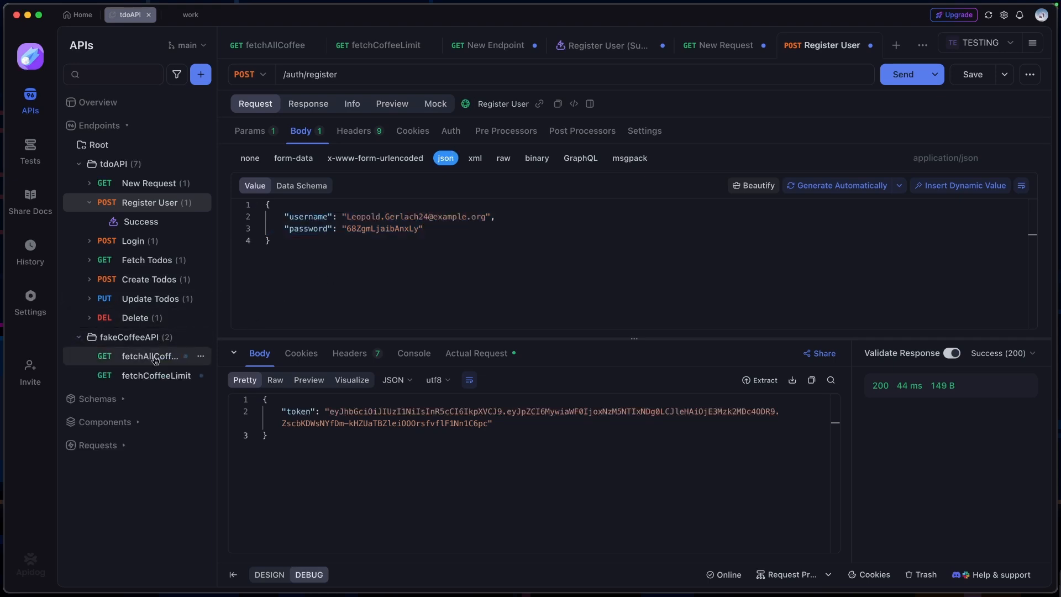
{"action": "left_click", "coordinate": [144, 357]}
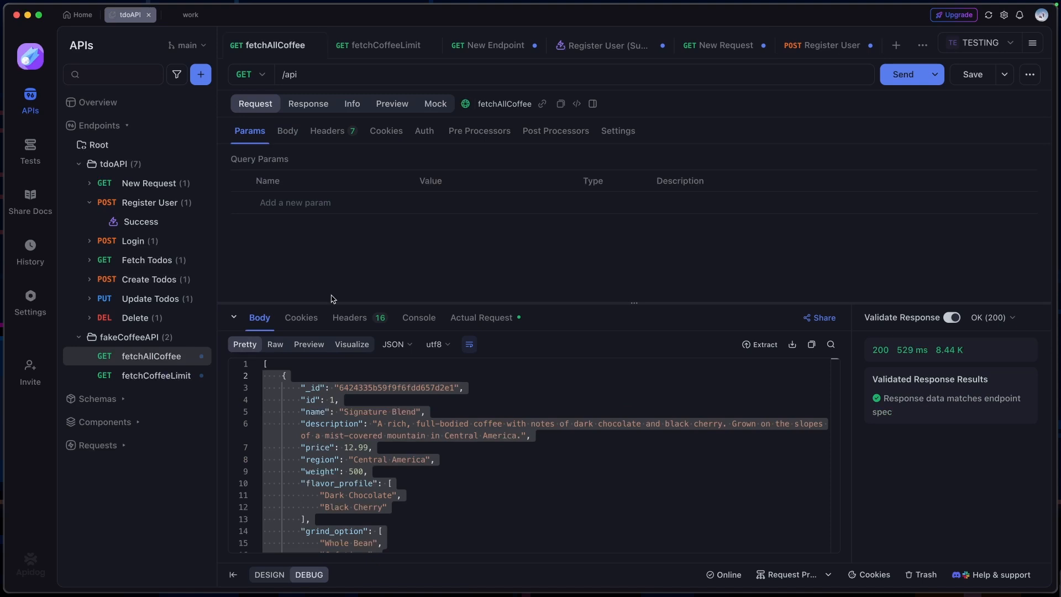
{"action": "left_click_drag", "start_coordinate": [272, 387], "coordinate": [312, 518]}
{"action": "left_click_drag", "start_coordinate": [282, 376], "coordinate": [394, 487]}
{"action": "scroll", "coordinate": [401, 486], "scroll_direction": "down", "scroll_amount": 3}
{"action": "scroll", "coordinate": [394, 486], "scroll_direction": "up", "scroll_amount": 2}
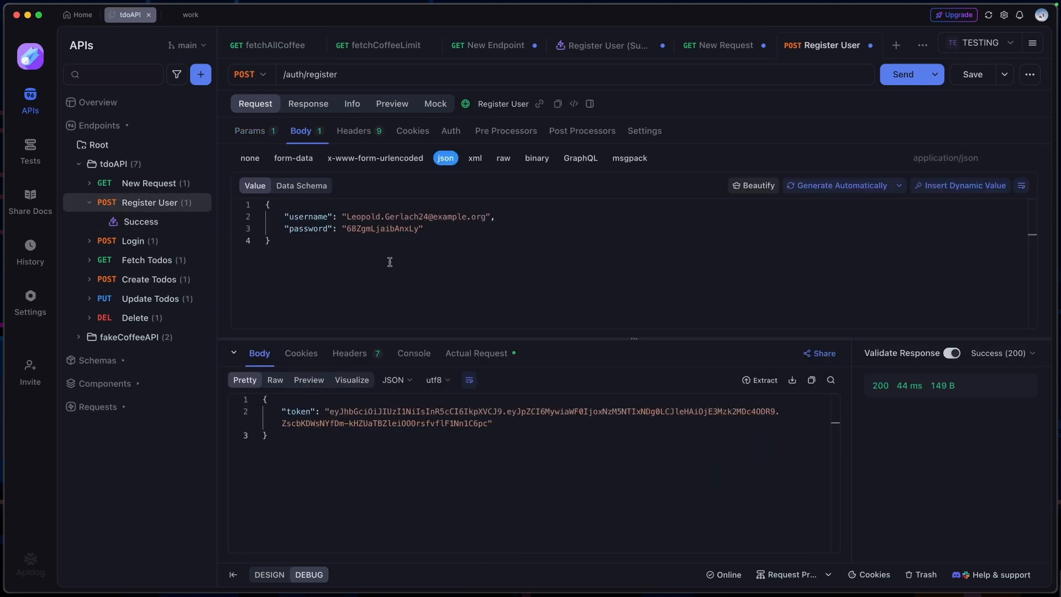
Send the Register User request with a newly generated body and select the returned token
{"action": "left_click", "coordinate": [832, 189]}
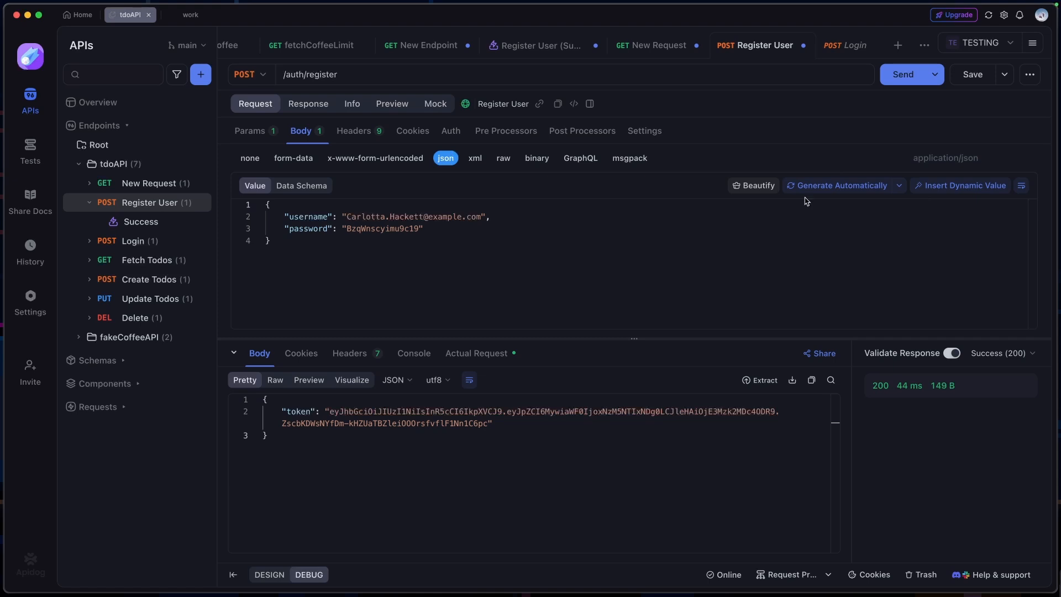
{"action": "left_click", "coordinate": [810, 189]}
{"action": "left_click_drag", "start_coordinate": [273, 241], "coordinate": [251, 207]}
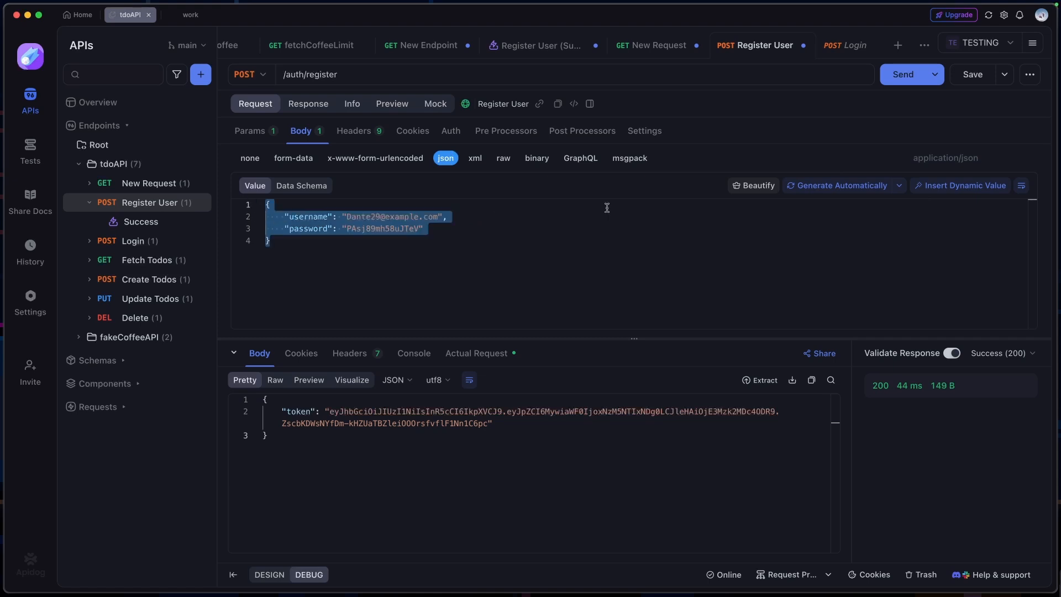
{"action": "left_click", "coordinate": [901, 74]}
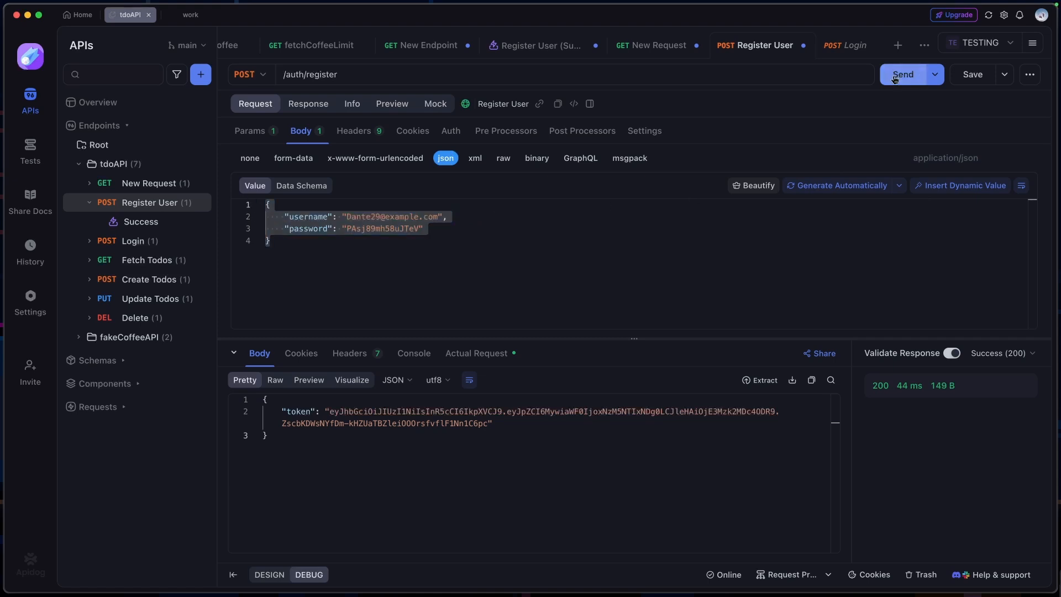
{"action": "left_click", "coordinate": [533, 426]}
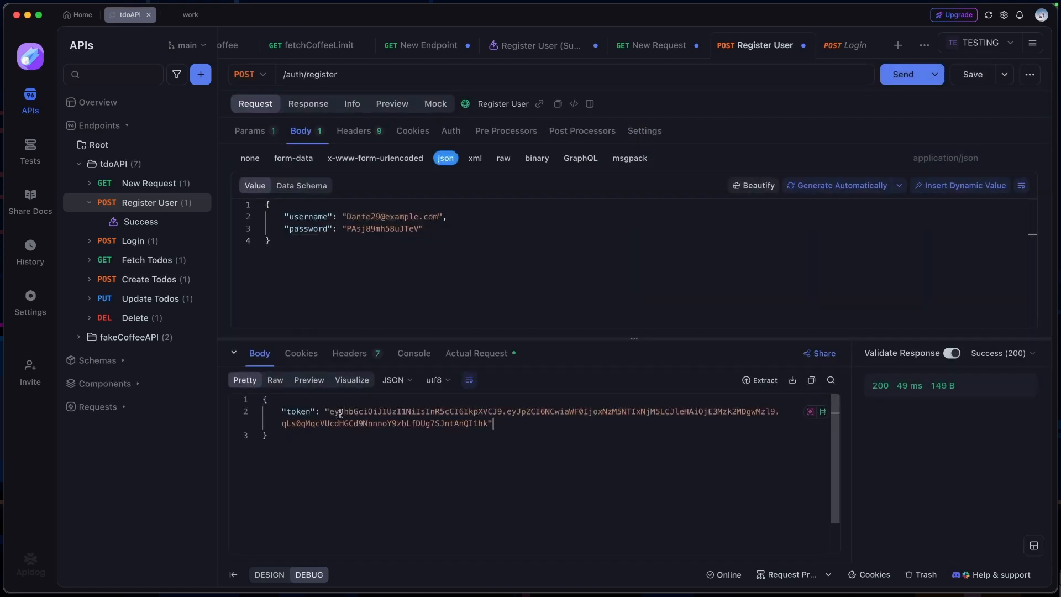
{"action": "left_click_drag", "start_coordinate": [330, 412], "coordinate": [489, 423]}
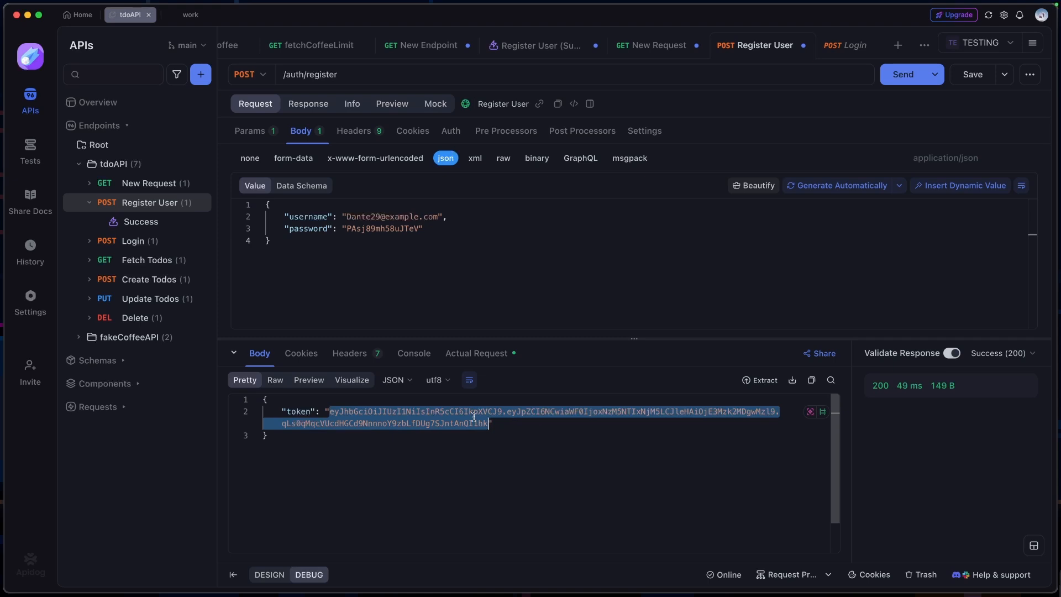
Add an Authorization header to the Login request with the token returned by Register User as its value
{"action": "left_click", "coordinate": [134, 242]}
{"action": "left_click", "coordinate": [362, 244]}
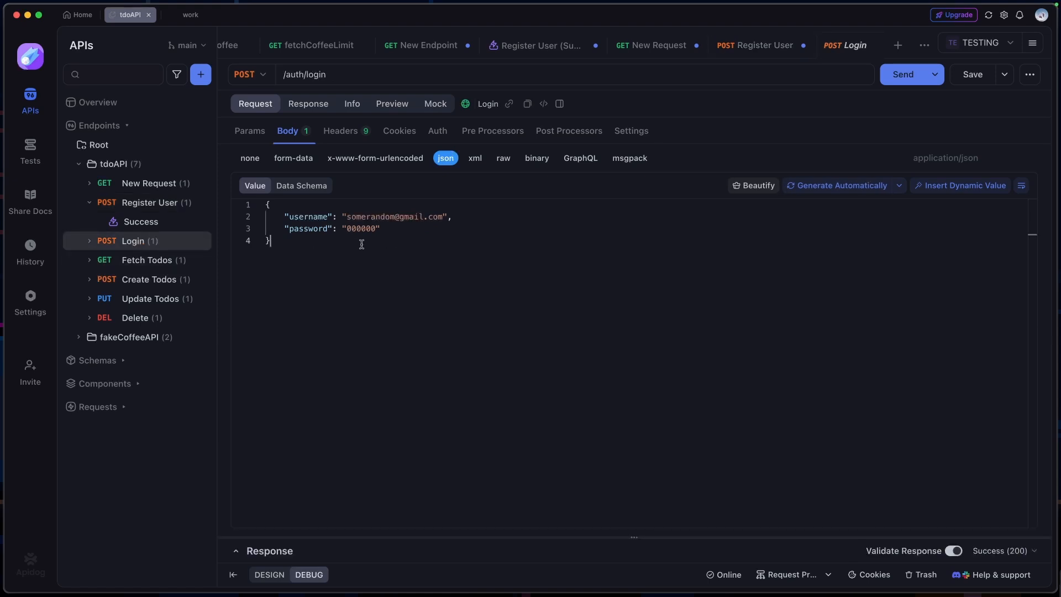
{"action": "left_click_drag", "start_coordinate": [362, 244], "coordinate": [254, 203]}
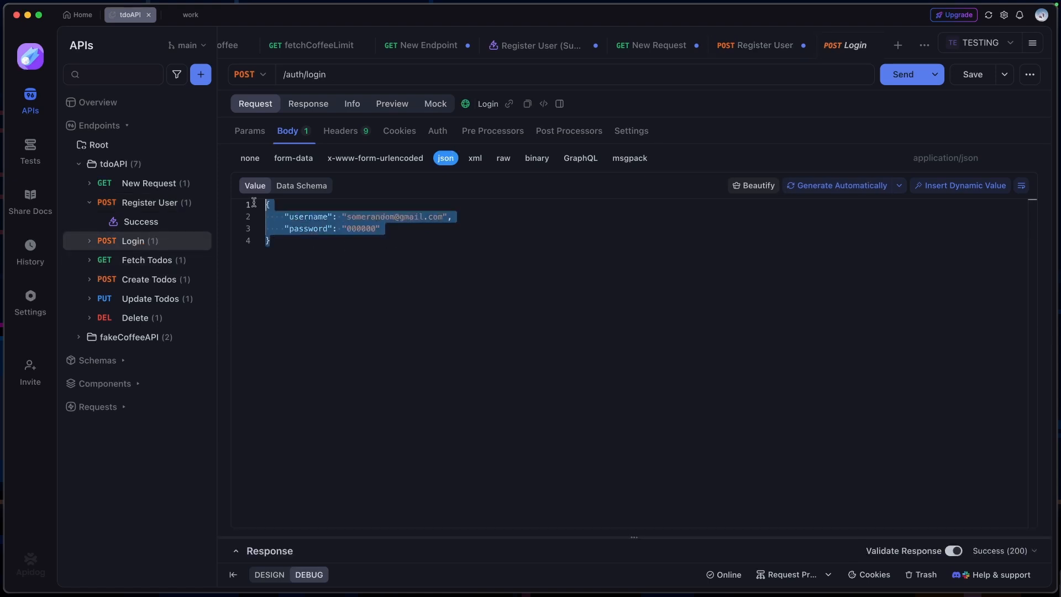
{"action": "left_click", "coordinate": [343, 131]}
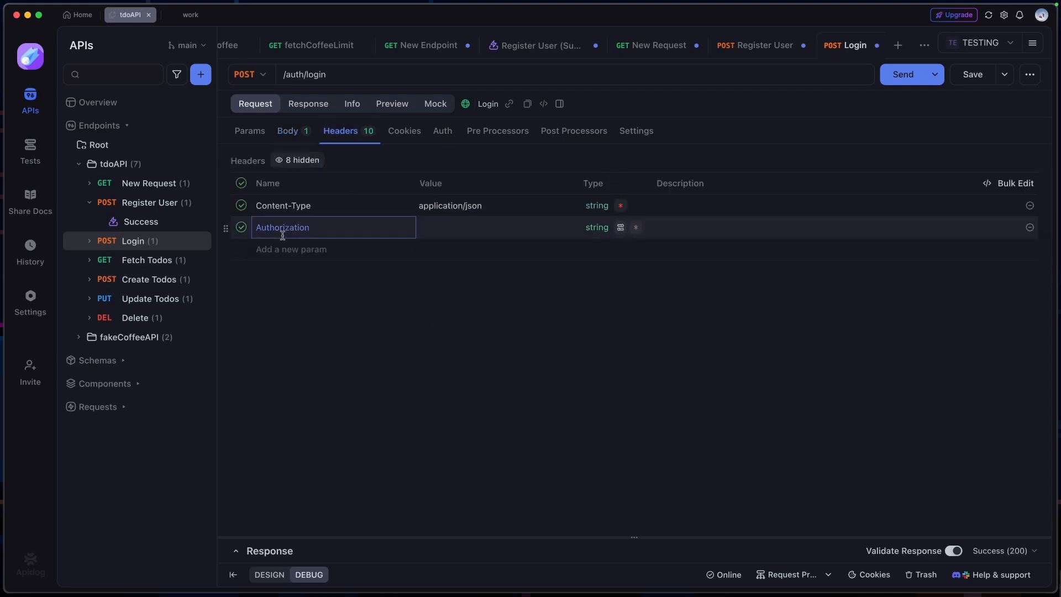
{"action": "left_click", "coordinate": [481, 228]}
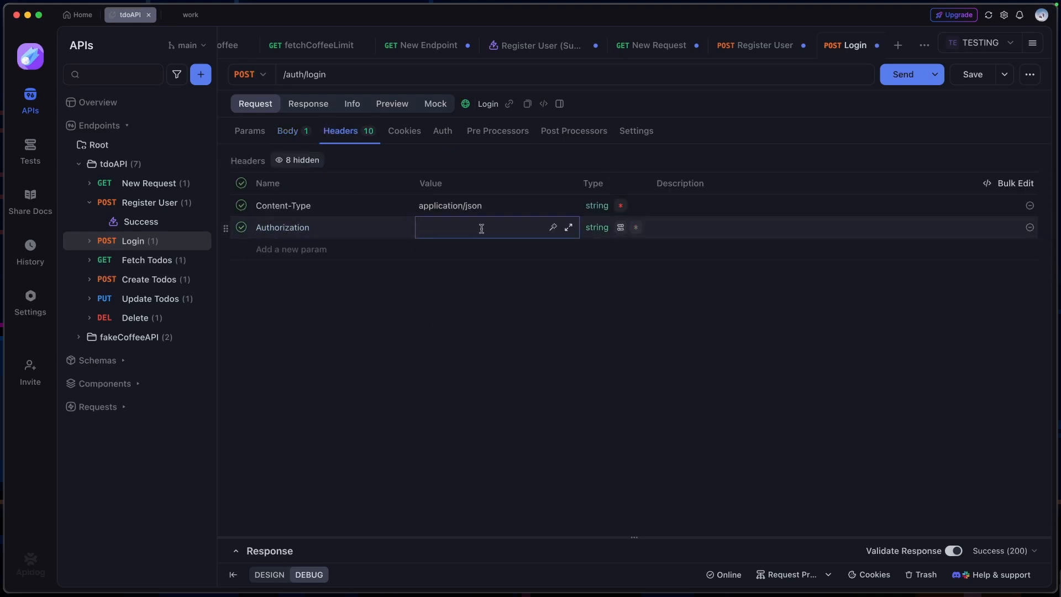
{"action": "key", "text": "super+v"}
{"action": "left_click", "coordinate": [574, 290]}
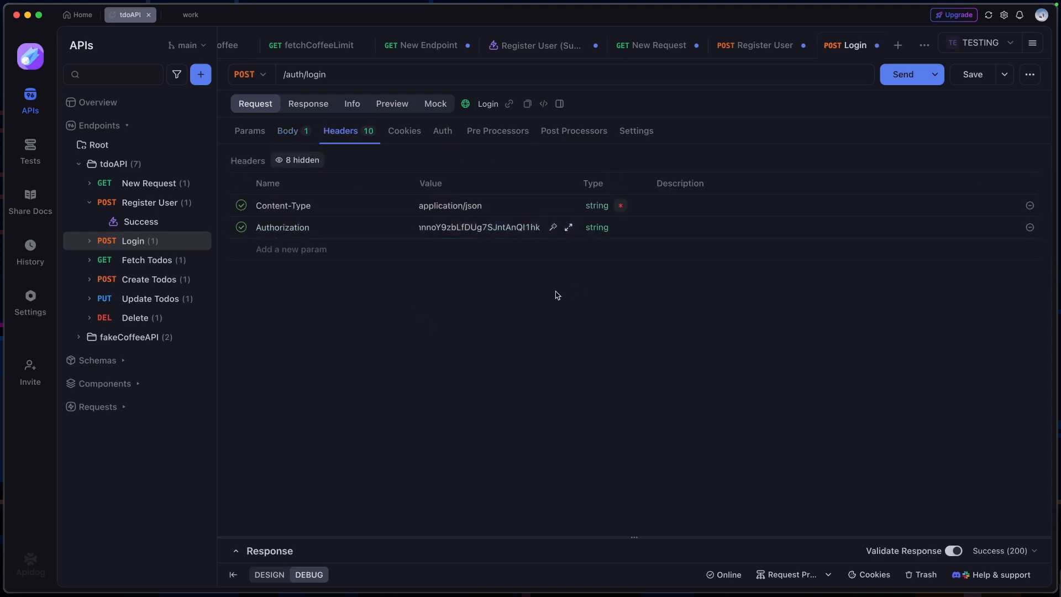
Replace the Login request's JSON body with the username and password body copied from the Register User request
{"action": "left_click", "coordinate": [283, 133]}
{"action": "left_click_drag", "start_coordinate": [442, 216], "coordinate": [345, 216]}
{"action": "left_click", "coordinate": [398, 229]}
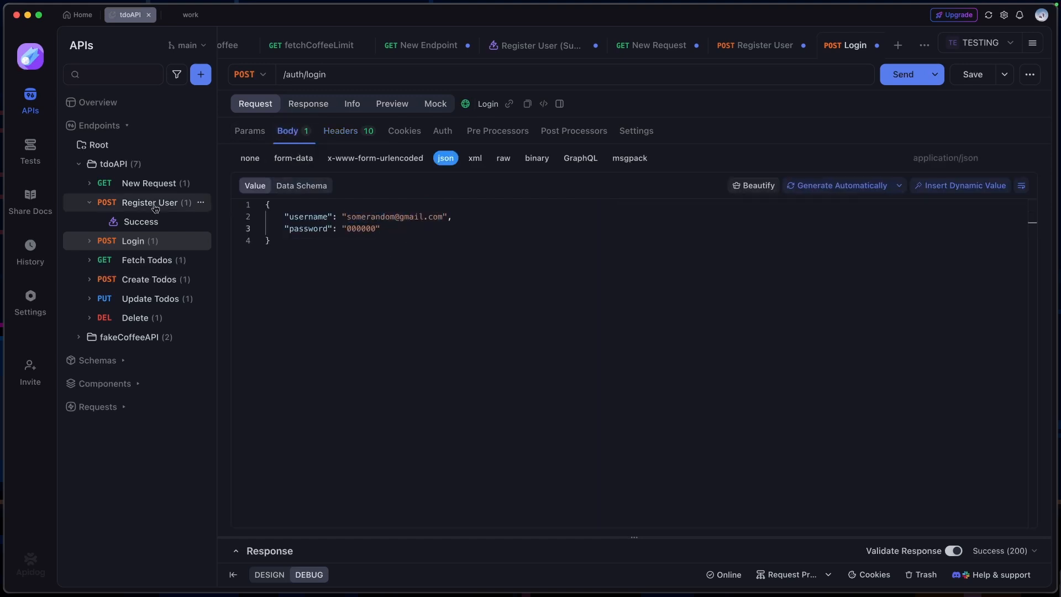
{"action": "left_click", "coordinate": [156, 204]}
{"action": "left_click", "coordinate": [429, 275]}
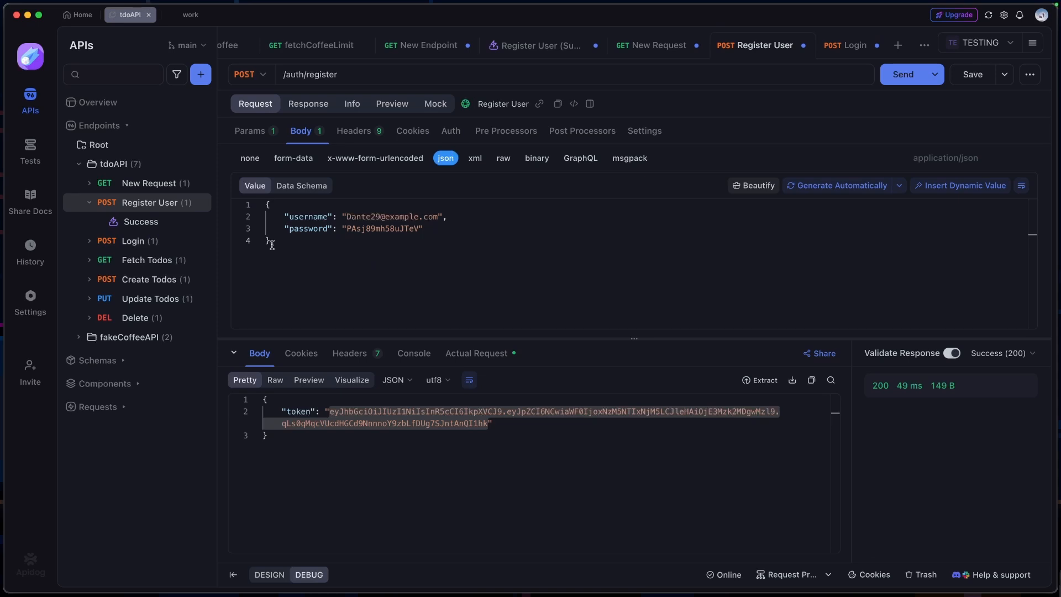
{"action": "key", "text": "super+a"}
{"action": "key", "text": "super+c"}
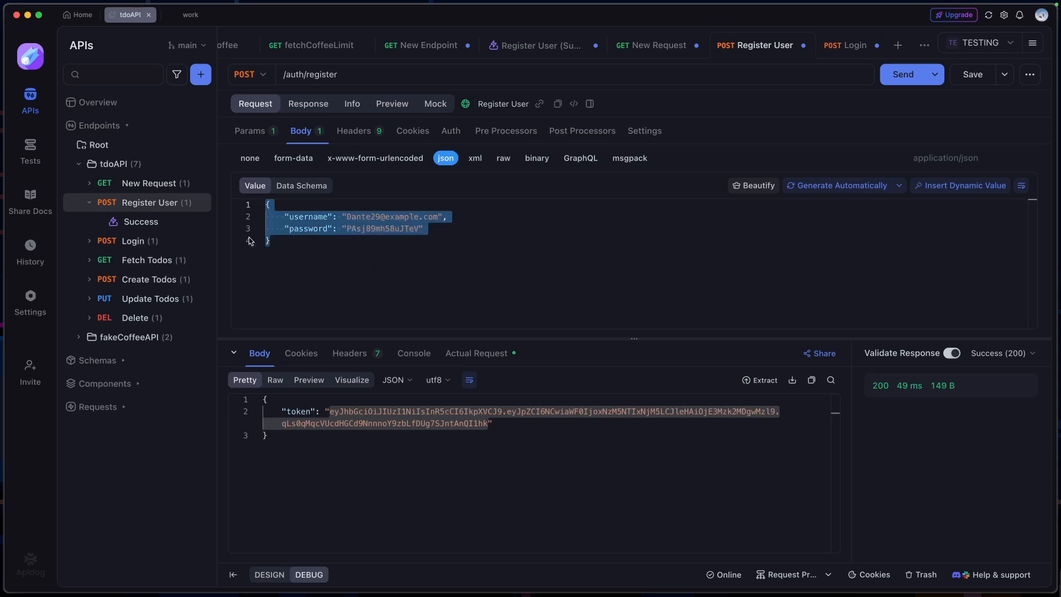
{"action": "left_click", "coordinate": [145, 241]}
{"action": "left_click_drag", "start_coordinate": [271, 242], "coordinate": [266, 206]}
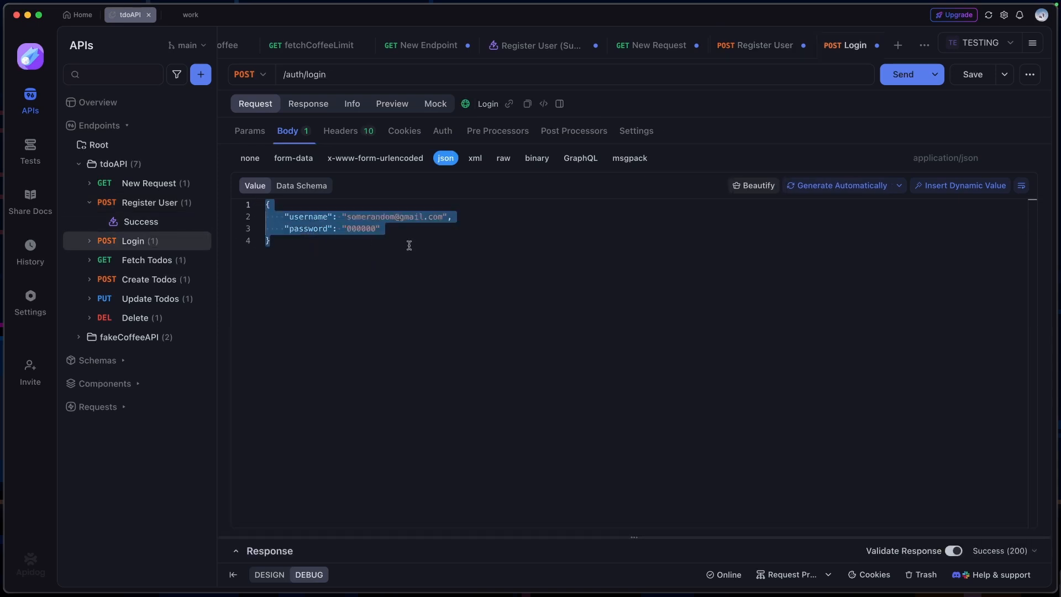
{"action": "key", "text": "super+v"}
Send the Login request and select the token in its response body
{"action": "left_click", "coordinate": [889, 76]}
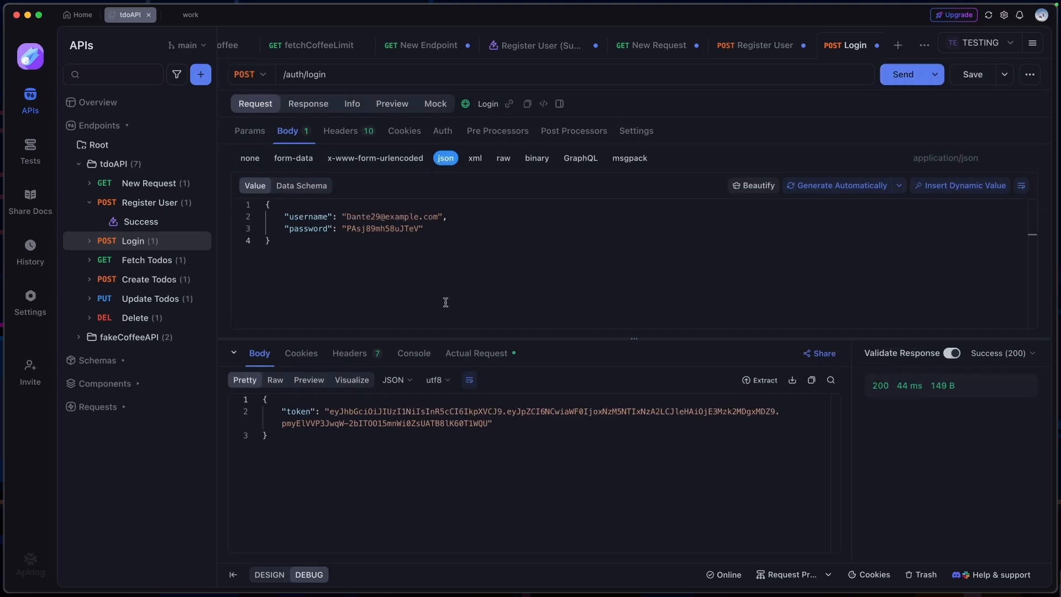
{"action": "left_click_drag", "start_coordinate": [326, 411], "coordinate": [489, 423]}
{"action": "left_click", "coordinate": [504, 423]}
Add a Content-Type header with the value application/json to the Fetch Todos request
{"action": "left_click", "coordinate": [134, 261]}
{"action": "left_click", "coordinate": [327, 131]}
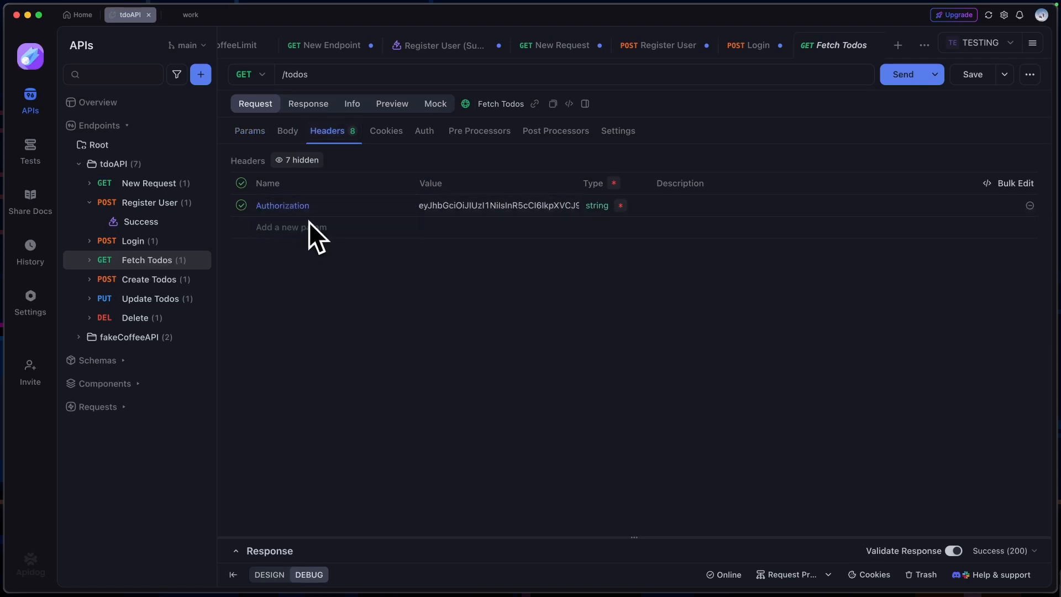
{"action": "left_click", "coordinate": [325, 227]}
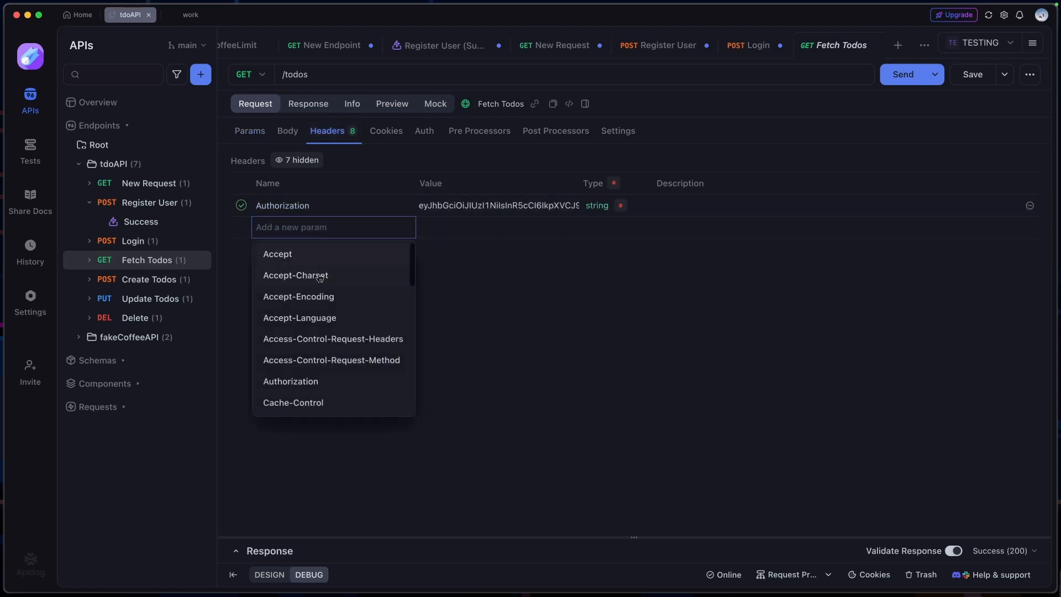
{"action": "type", "text": "Conten"}
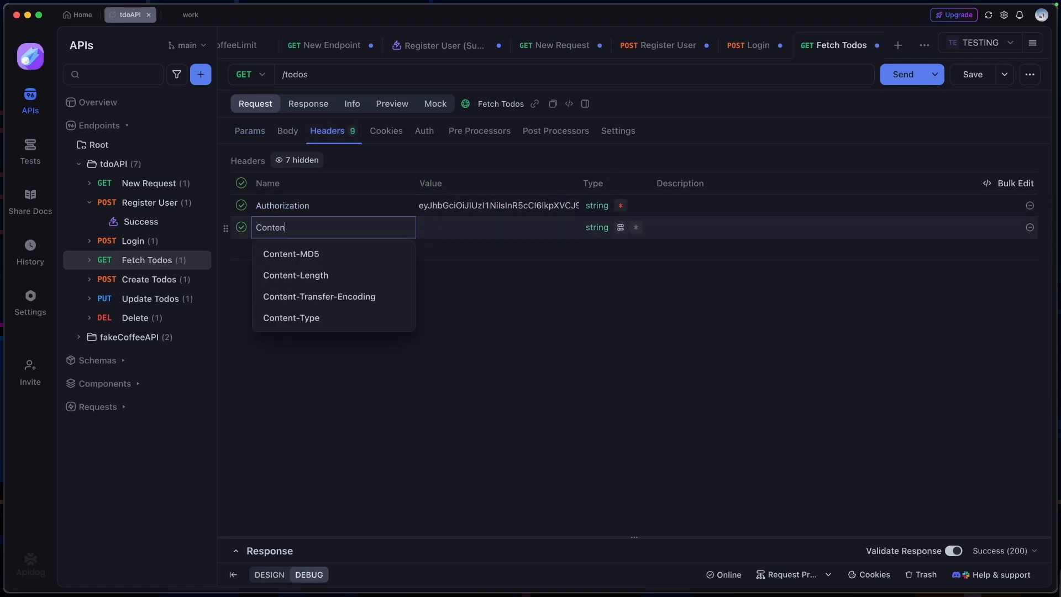
{"action": "left_click", "coordinate": [310, 317]}
{"action": "type", "text": "application/json"}
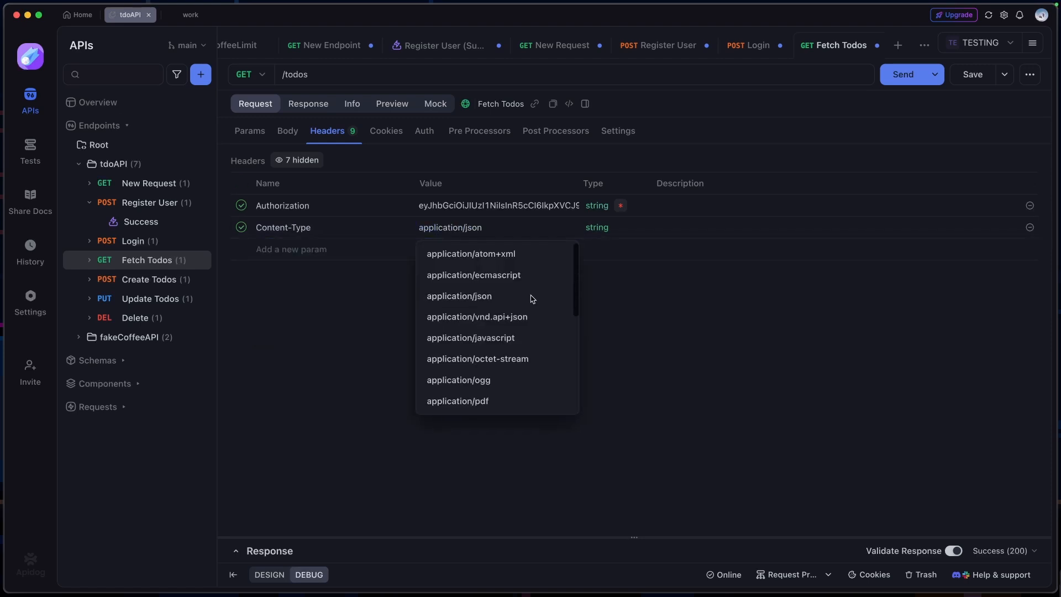
{"action": "left_click", "coordinate": [533, 296]}
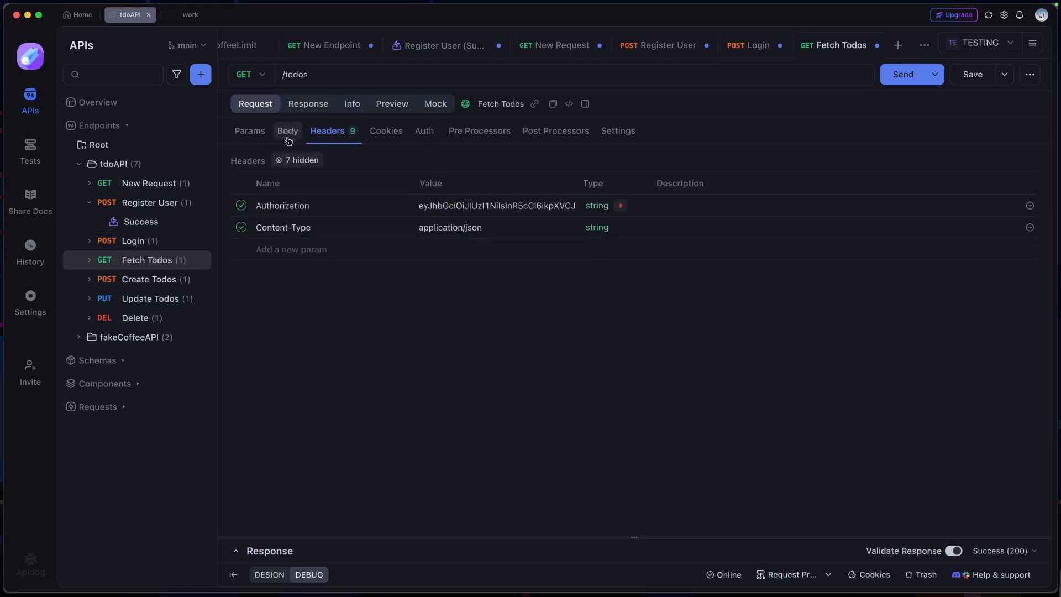
Send the Fetch Todos request without body parameters and examine the returned todo list
{"action": "left_click", "coordinate": [288, 131]}
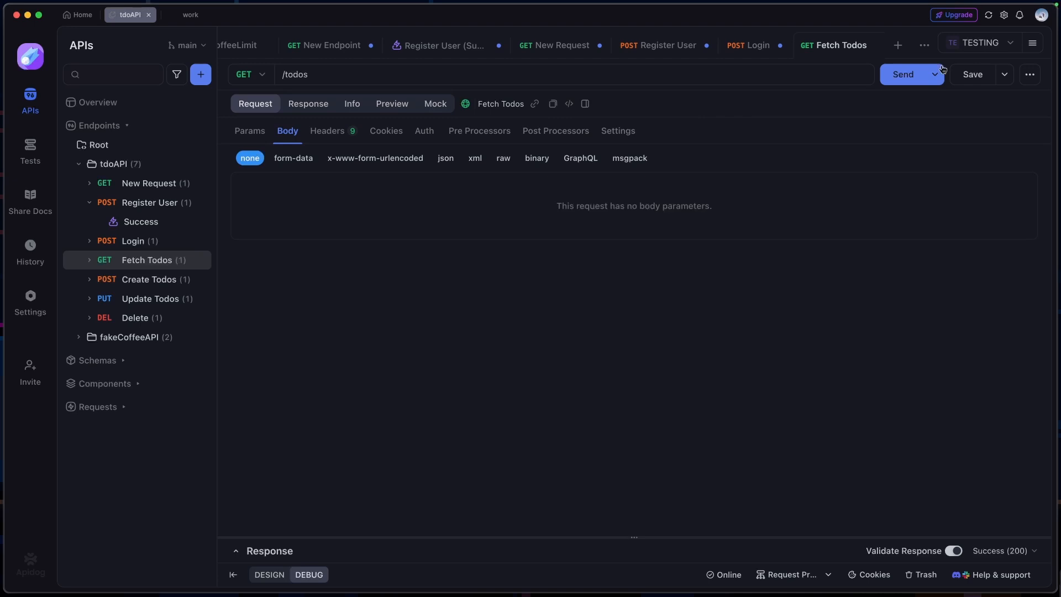
{"action": "left_click", "coordinate": [902, 74]}
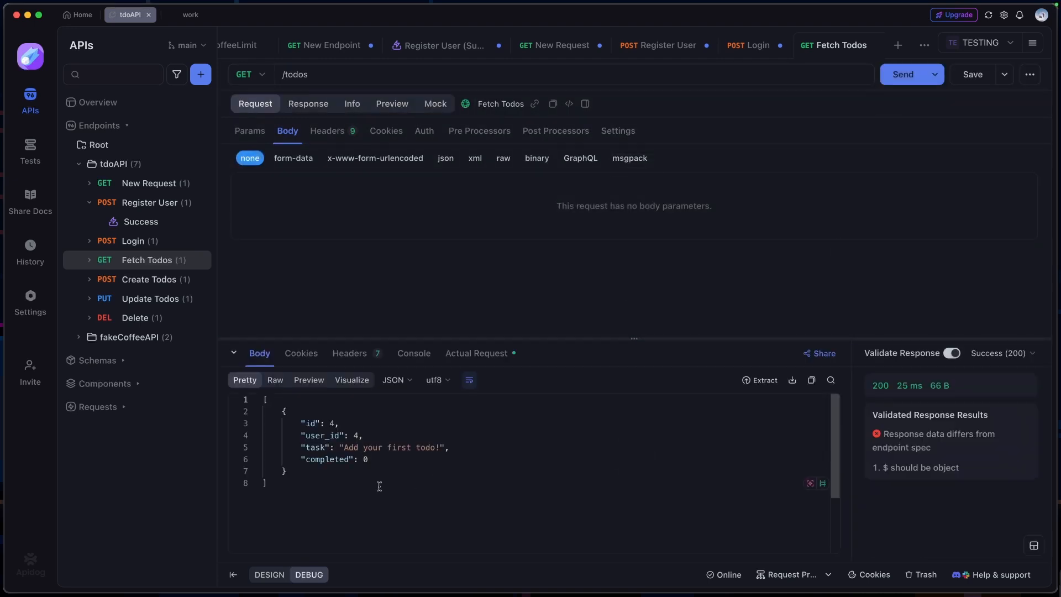
{"action": "left_click_drag", "start_coordinate": [379, 486], "coordinate": [250, 416]}
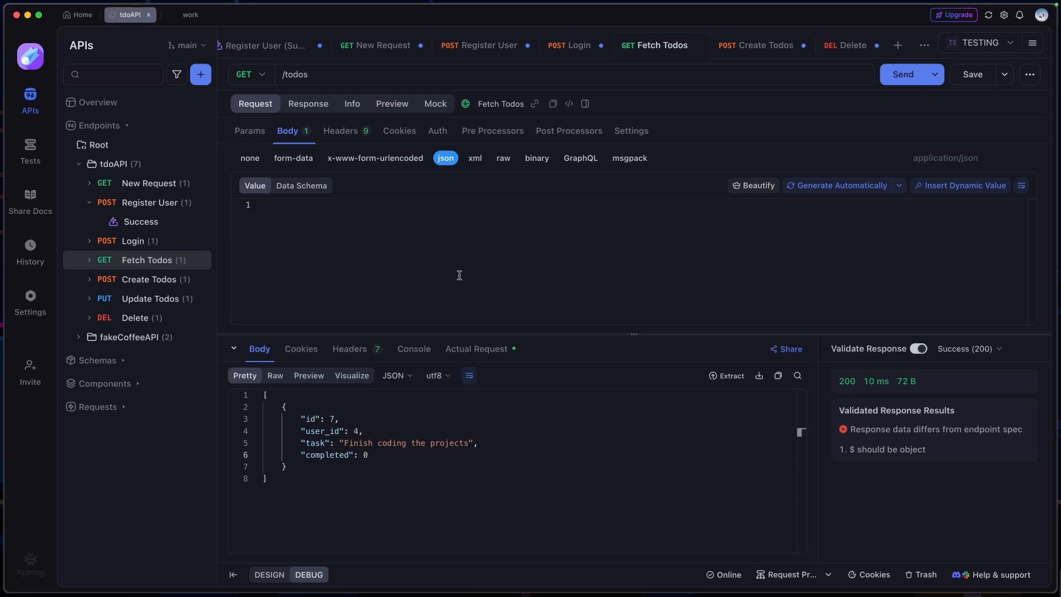
Resend the Fetch Todos request with response validation turned off, and turn the validation back on
{"action": "left_click", "coordinate": [486, 444]}
{"action": "mouse_move", "coordinate": [865, 434]}
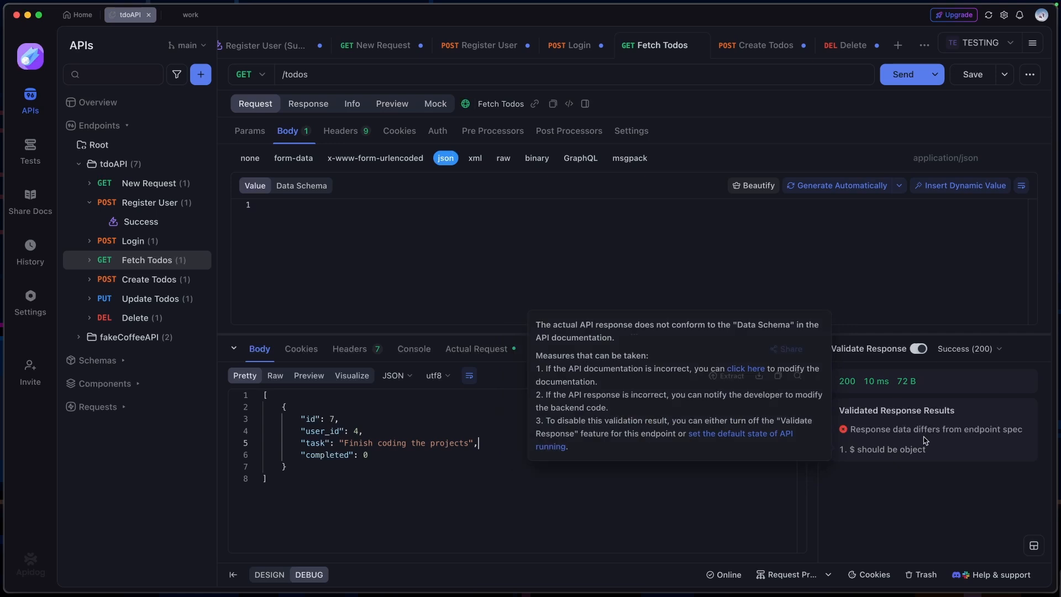
{"action": "left_click", "coordinate": [918, 349]}
{"action": "key", "text": "super+Return"}
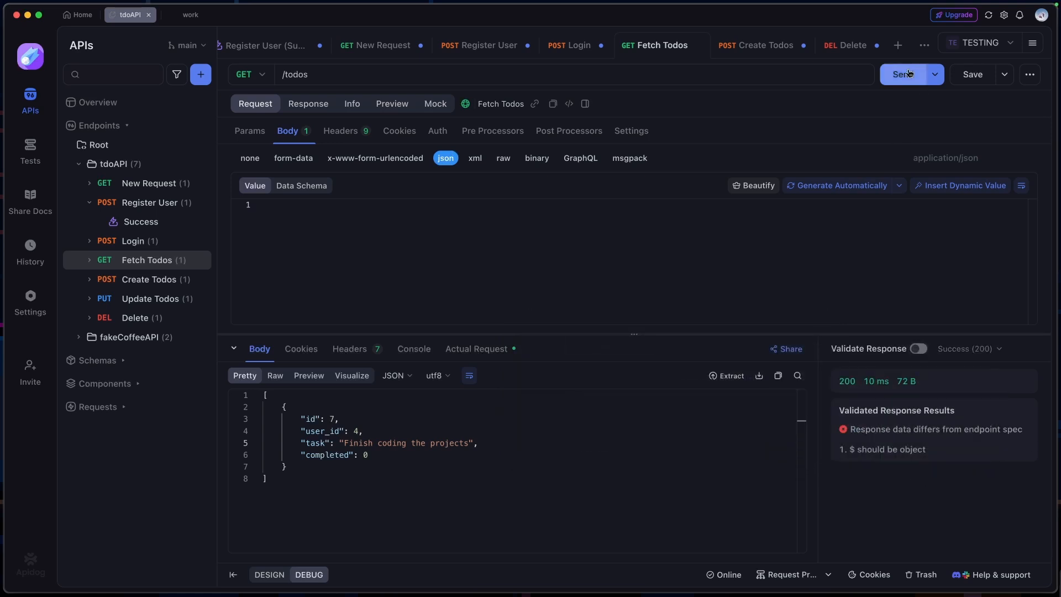
{"action": "left_click", "coordinate": [918, 348]}
{"action": "mouse_move", "coordinate": [862, 430]}
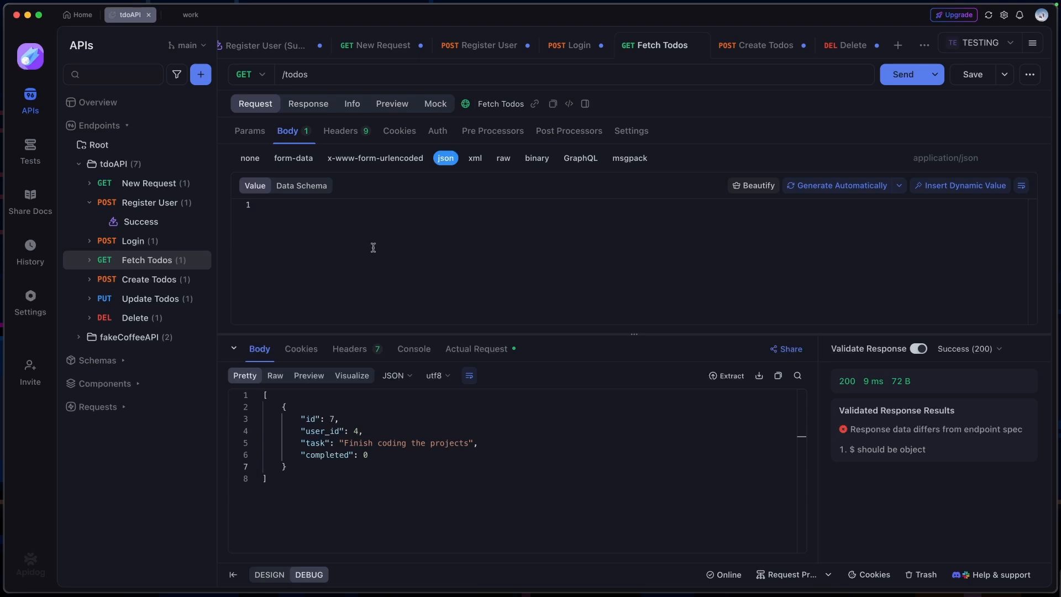
Compare the data schema defined for the Fetch Todos response with the structure of the JSON actually returned
{"action": "left_click", "coordinate": [305, 105]}
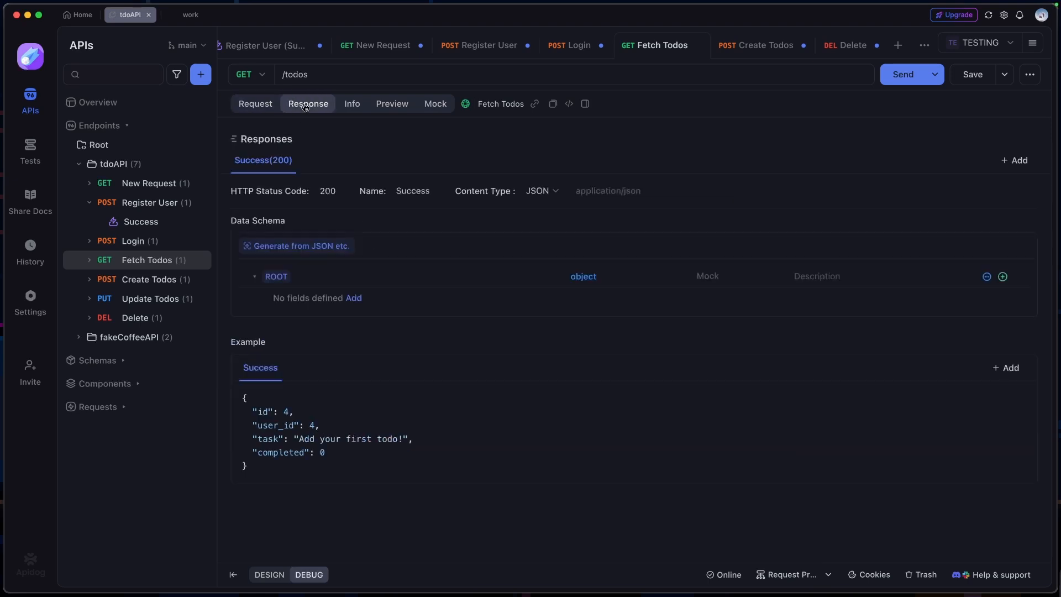
{"action": "left_click_drag", "start_coordinate": [241, 220], "coordinate": [289, 223]}
{"action": "left_click", "coordinate": [609, 322]}
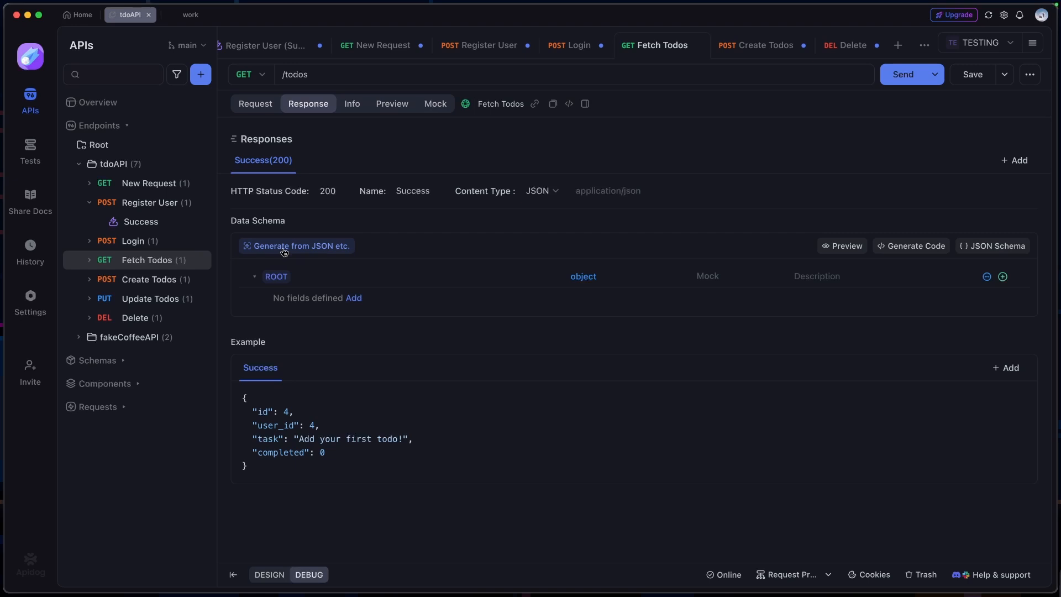
{"action": "left_click", "coordinate": [257, 105]}
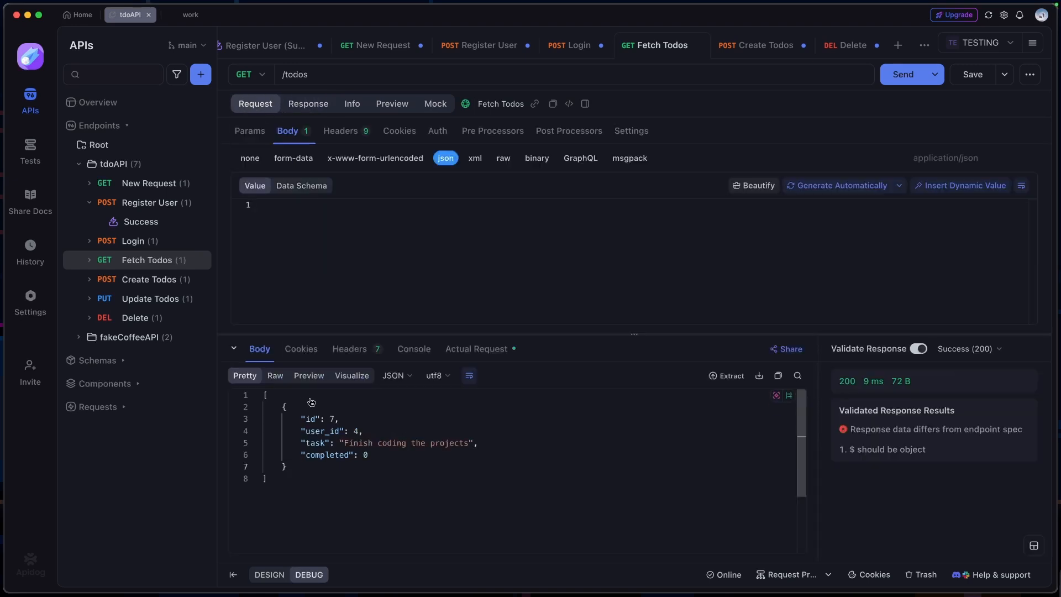
{"action": "left_click_drag", "start_coordinate": [267, 478], "coordinate": [332, 476]}
{"action": "left_click", "coordinate": [273, 397]}
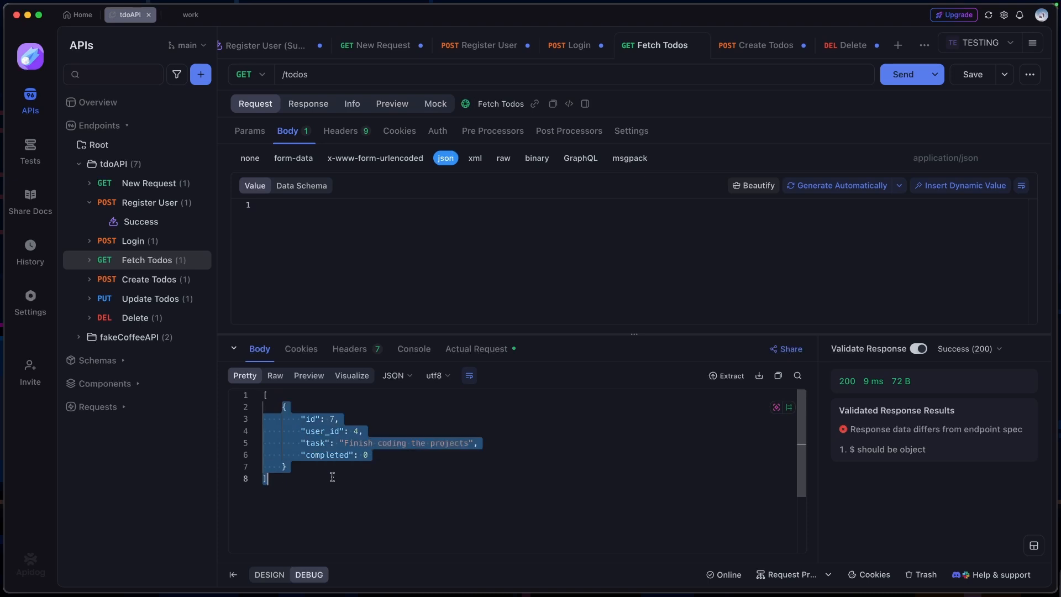
{"action": "left_click", "coordinate": [334, 475]}
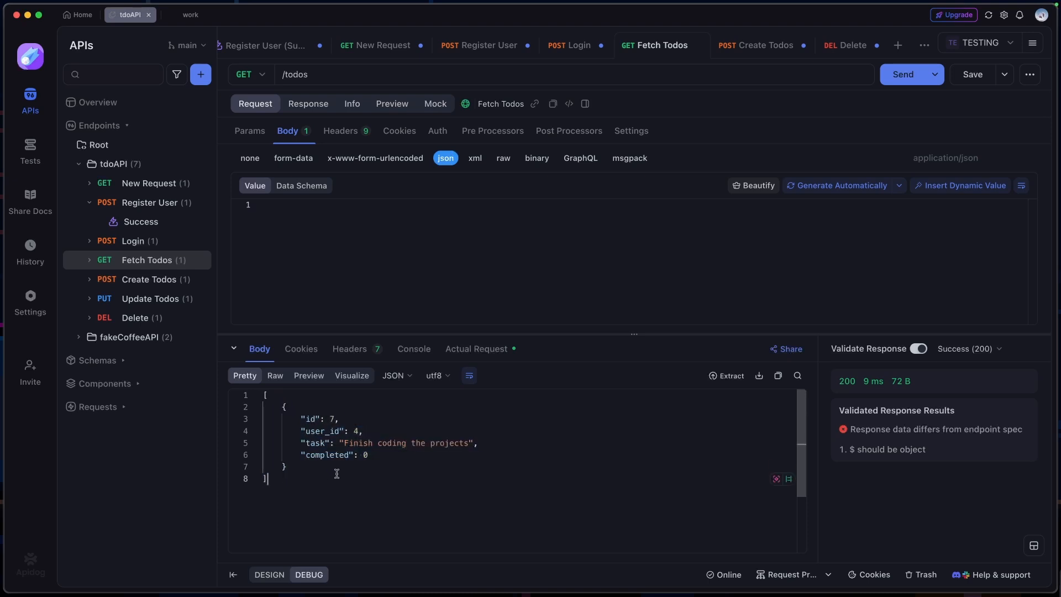
Generate the Fetch Todos response schema from the todo JSON object wrapped in square brackets as an array, and save the endpoint
{"action": "left_click", "coordinate": [308, 104]}
{"action": "left_click", "coordinate": [307, 247]}
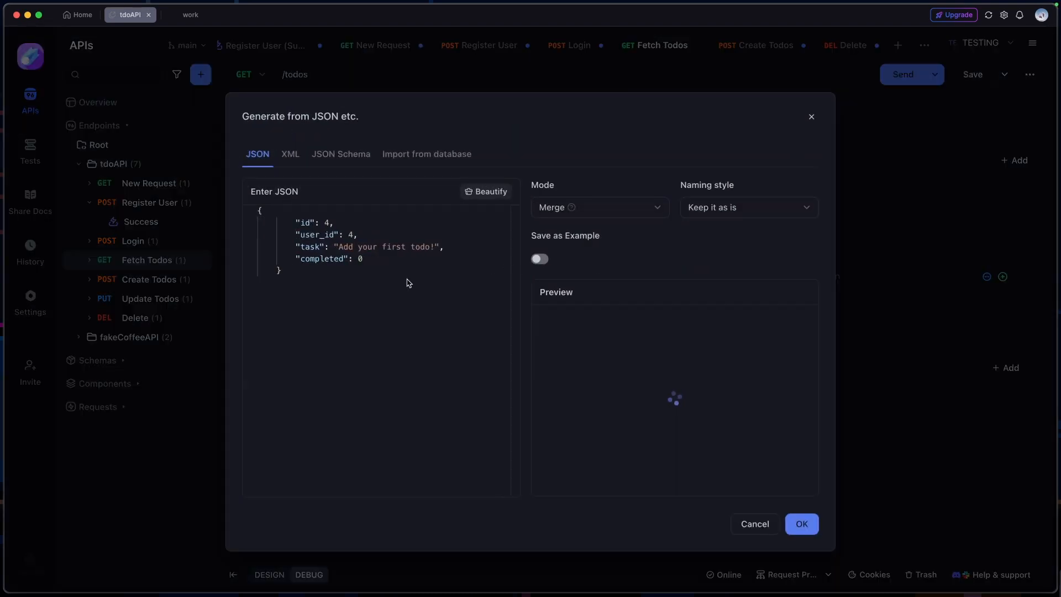
{"action": "left_click", "coordinate": [277, 272]}
{"action": "key", "text": "BackSpace"}
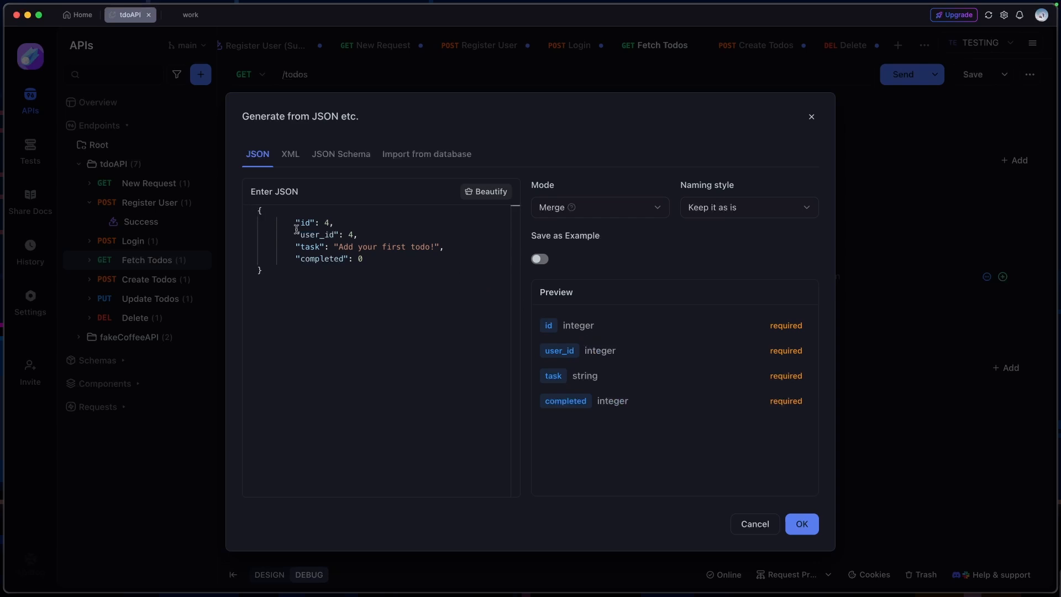
{"action": "type", "text": "["}
{"action": "left_click", "coordinate": [272, 270]}
{"action": "type", "text": "]"}
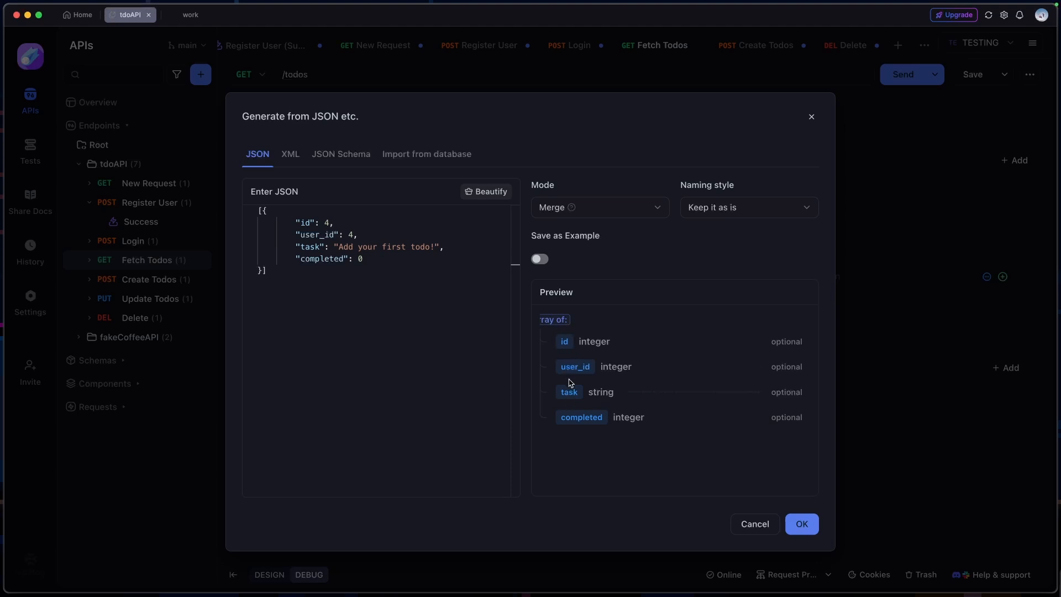
{"action": "left_click", "coordinate": [800, 524]}
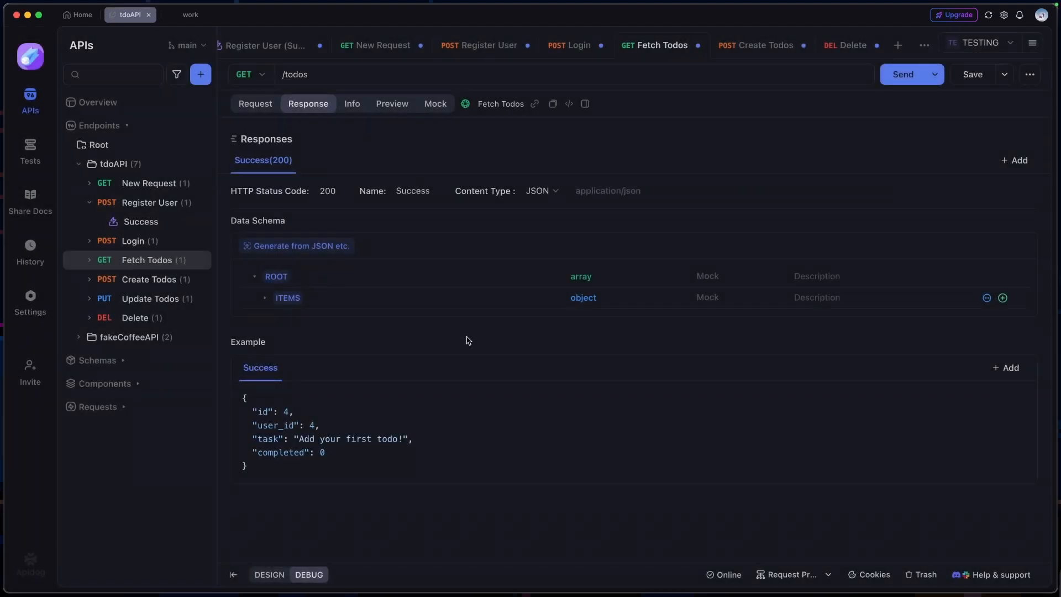
{"action": "left_click", "coordinate": [970, 76]}
Resend the Fetch Todos request and check the validated response results
{"action": "left_click", "coordinate": [264, 107]}
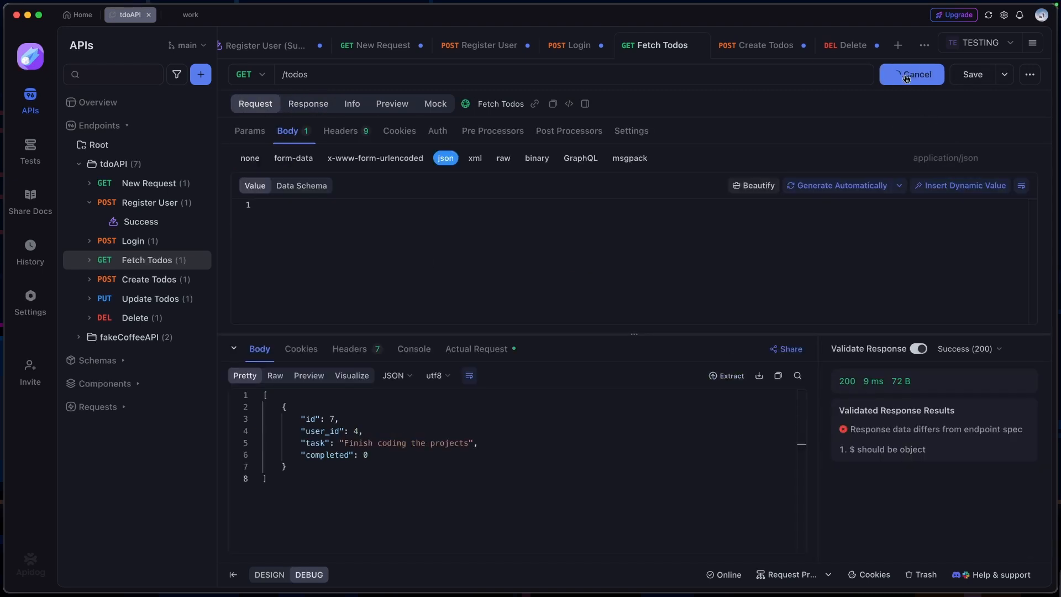
{"action": "left_click", "coordinate": [909, 74]}
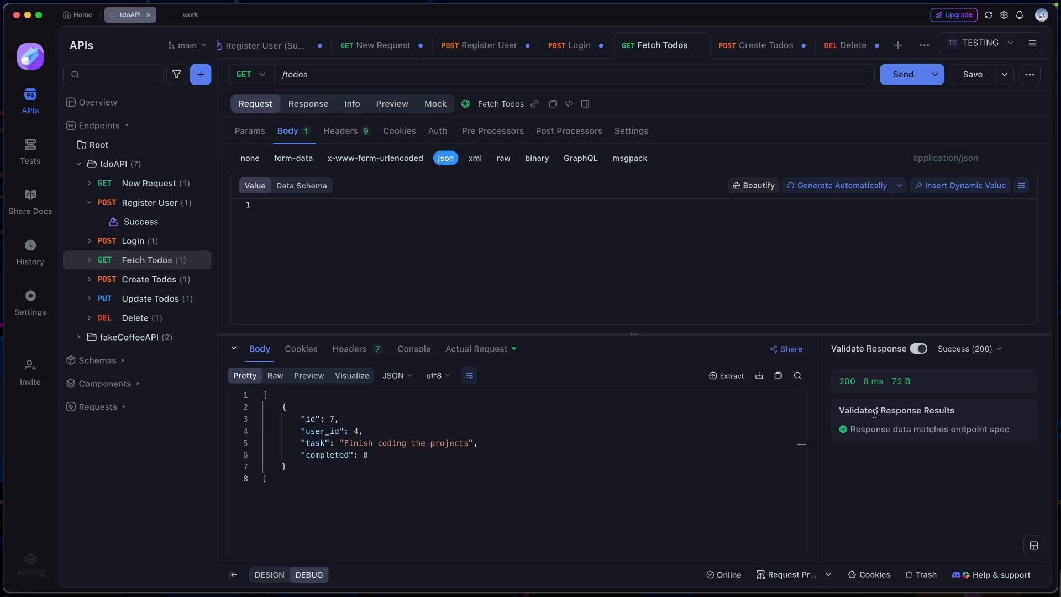
{"action": "left_click_drag", "start_coordinate": [875, 413], "coordinate": [954, 412]}
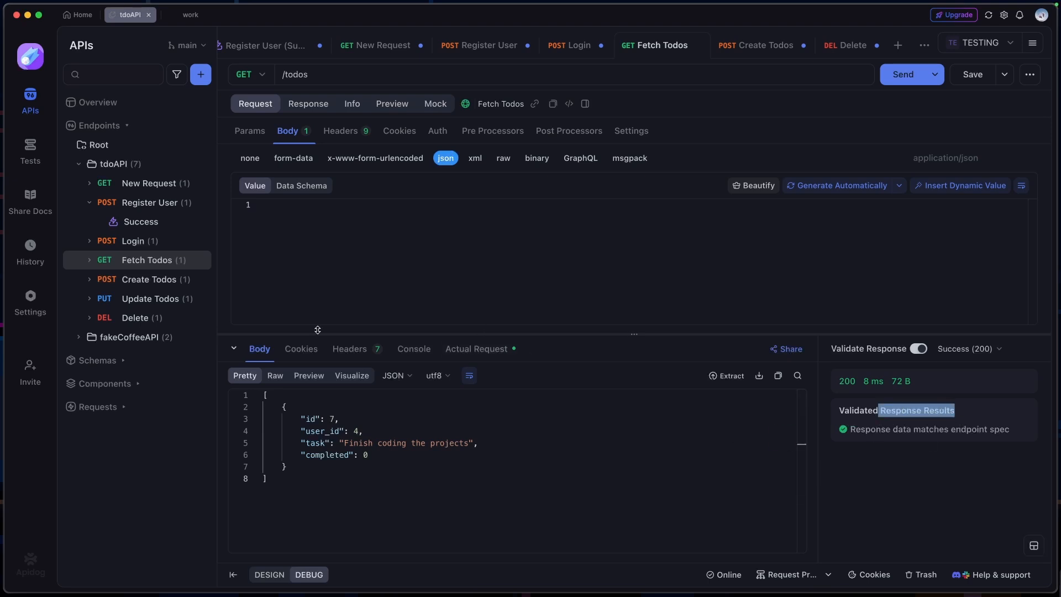
Review the Fetch Todos response schema and the data types available for its task field, leaving the type as is
{"action": "left_click", "coordinate": [308, 104]}
{"action": "left_click", "coordinate": [267, 299]}
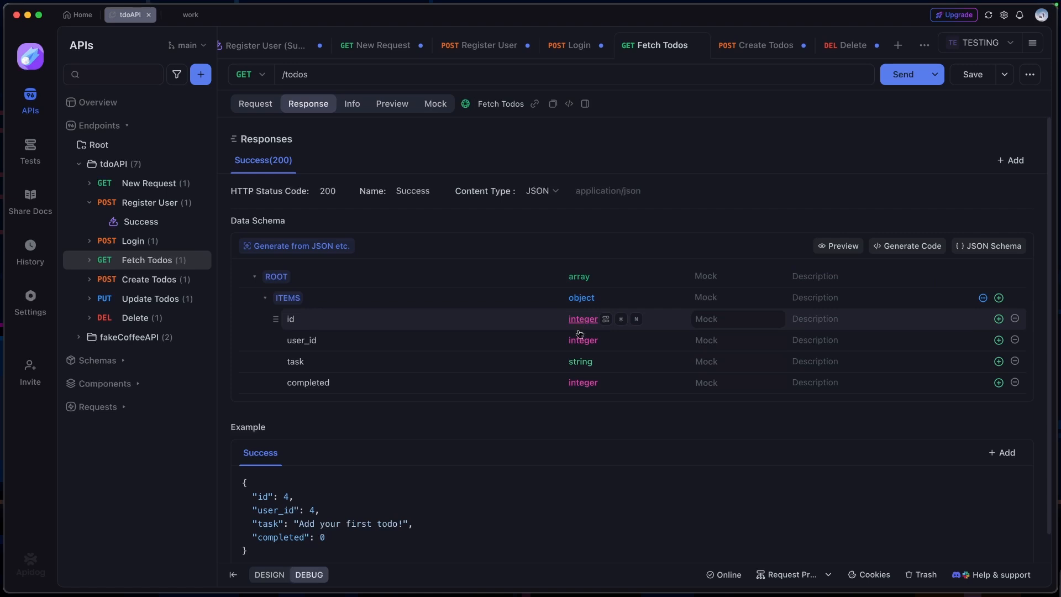
{"action": "left_click", "coordinate": [581, 362]}
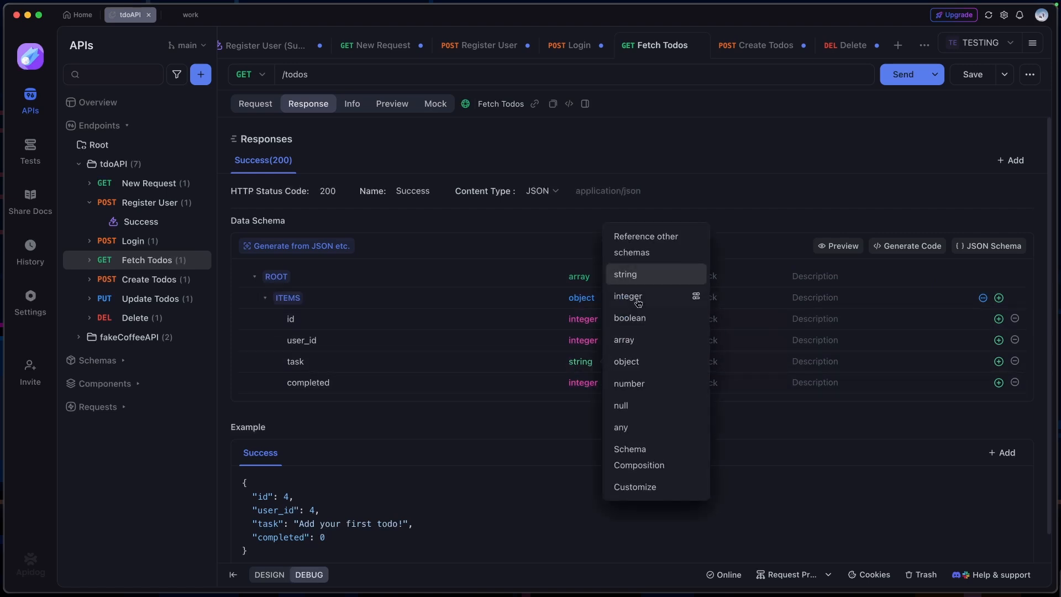
{"action": "left_click", "coordinate": [569, 429]}
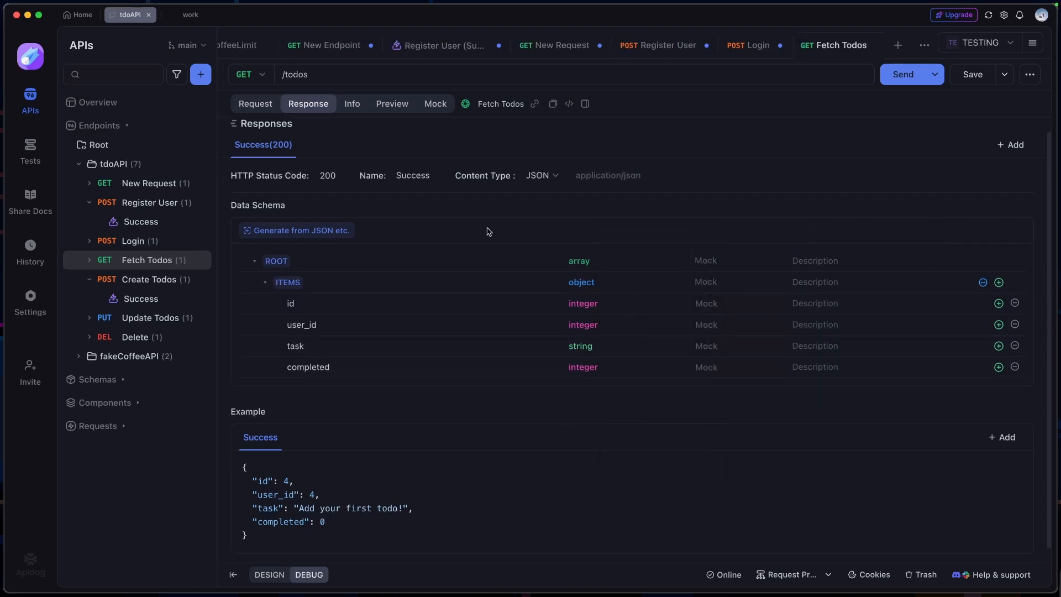
Examine the schema generator's options for importing from a database, including the SQL (DDL) input and database connections
{"action": "left_click", "coordinate": [295, 231]}
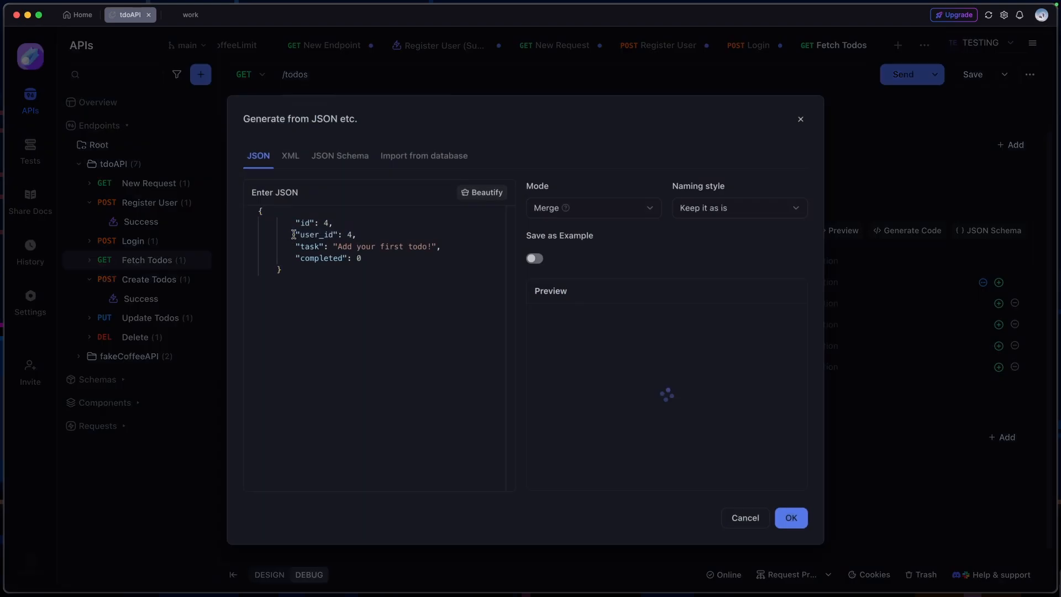
{"action": "left_click", "coordinate": [451, 157]}
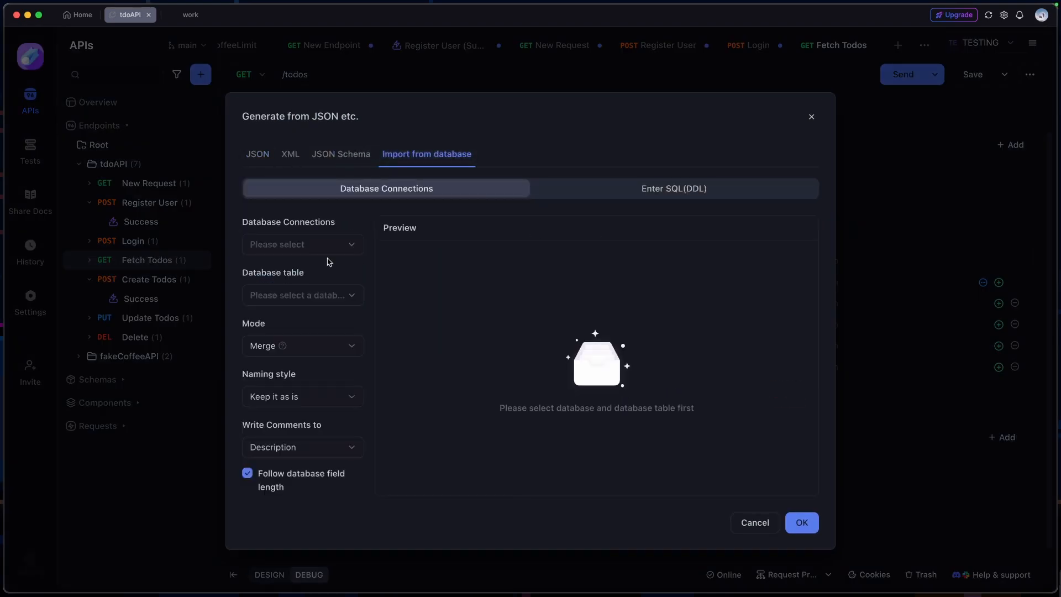
{"action": "left_click", "coordinate": [639, 193]}
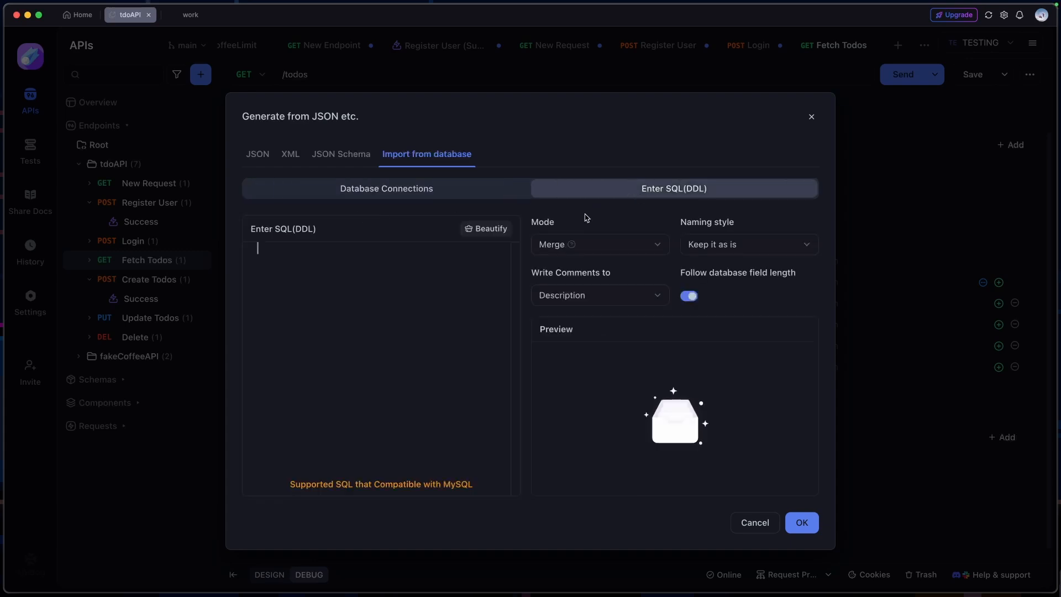
{"action": "left_click", "coordinate": [382, 194]}
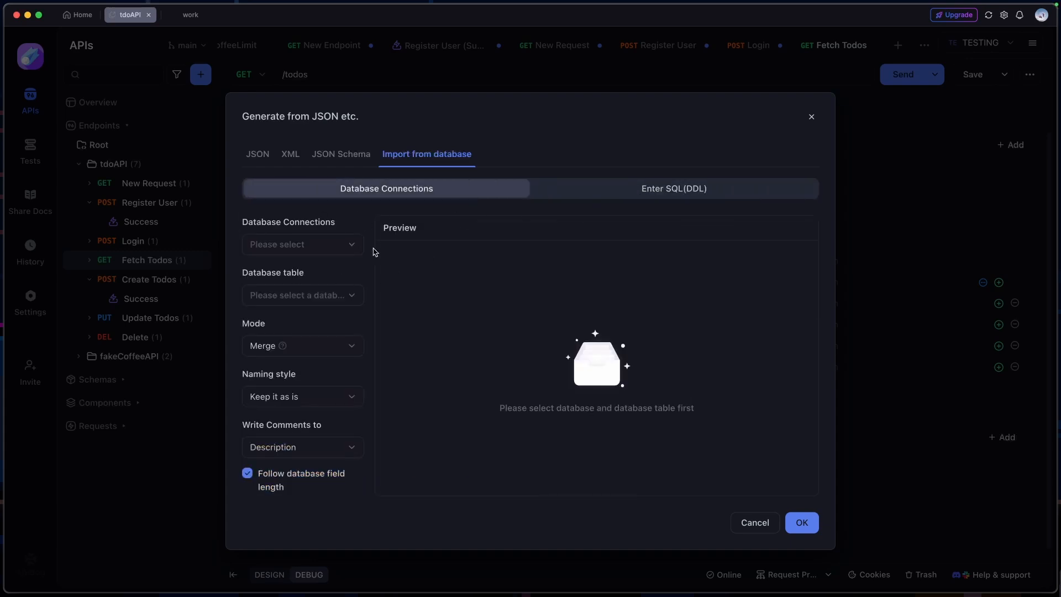
Open a new database connection from the connection manager and review the supported database types
{"action": "left_click", "coordinate": [348, 252]}
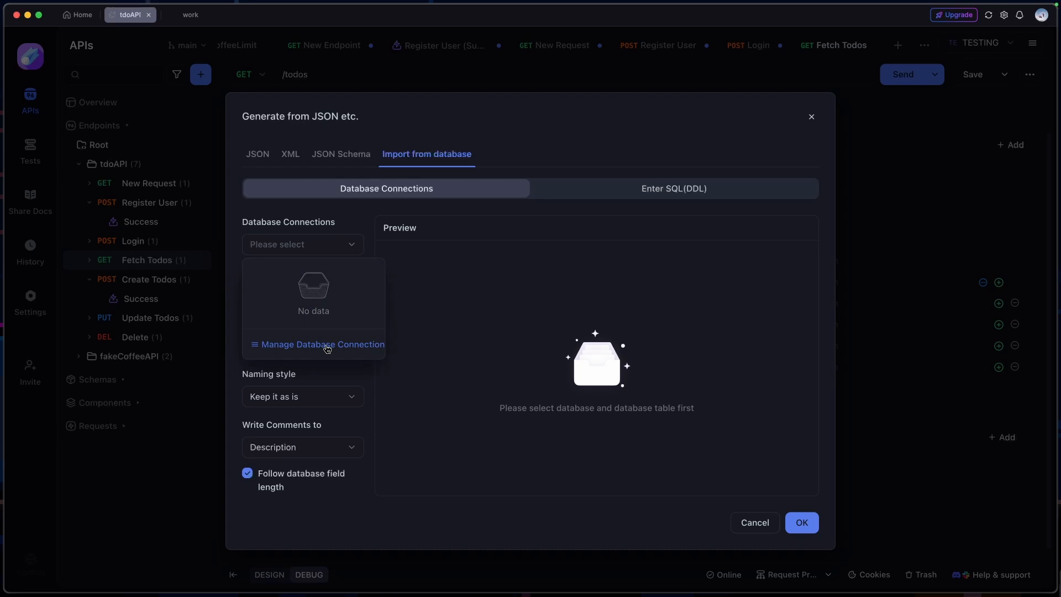
{"action": "left_click", "coordinate": [327, 346]}
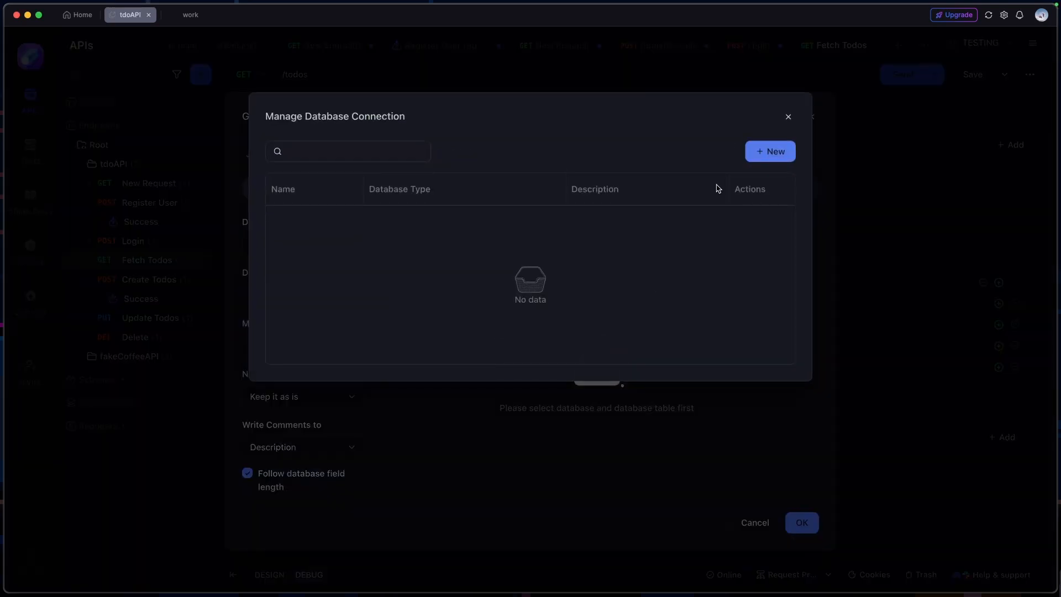
{"action": "left_click", "coordinate": [776, 153]}
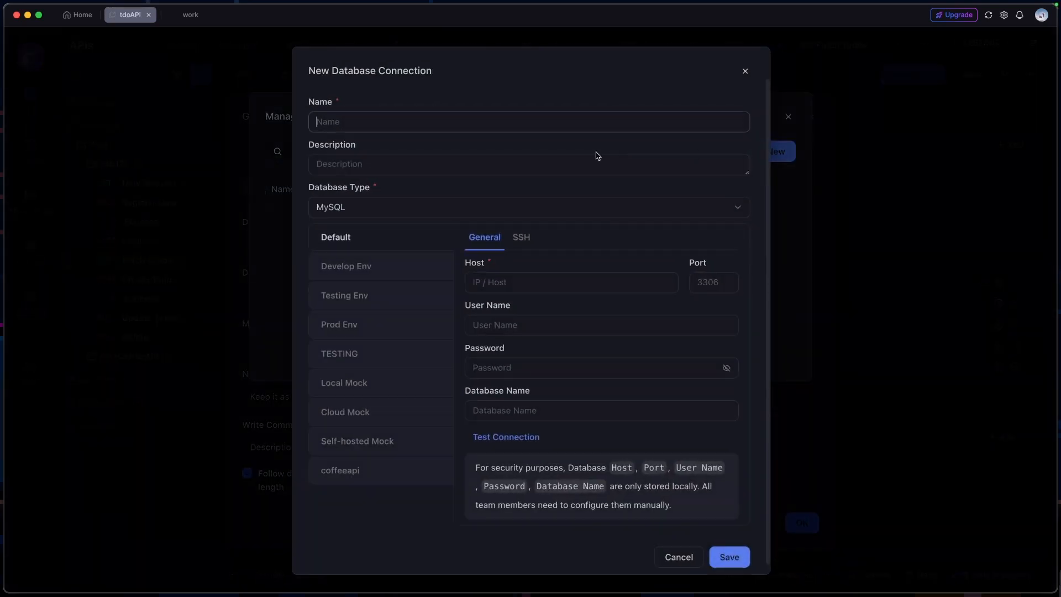
{"action": "left_click", "coordinate": [408, 215]}
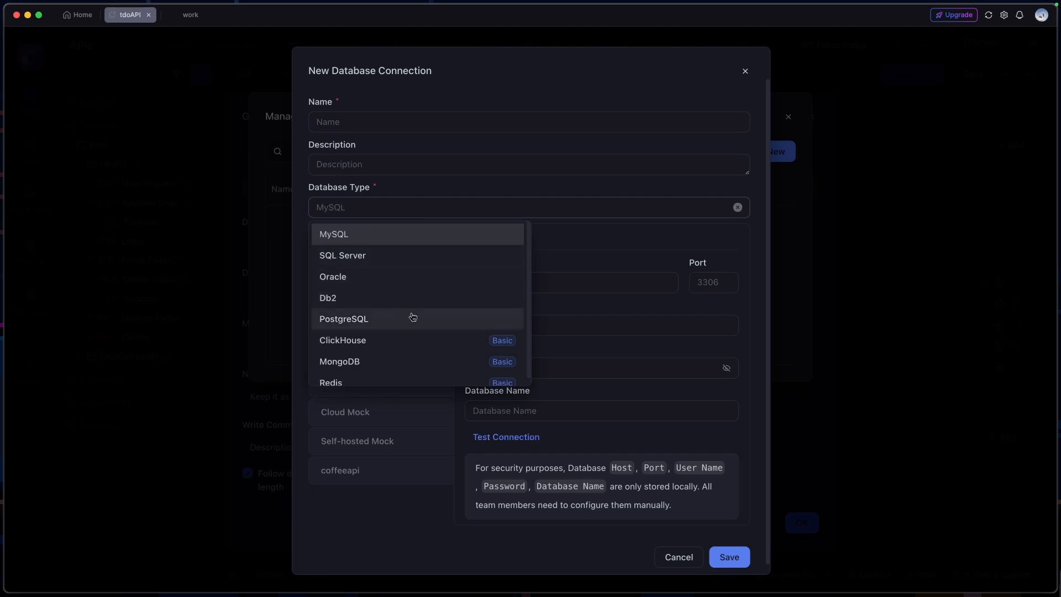
{"action": "scroll", "coordinate": [481, 301], "scroll_direction": "down", "scroll_amount": 1}
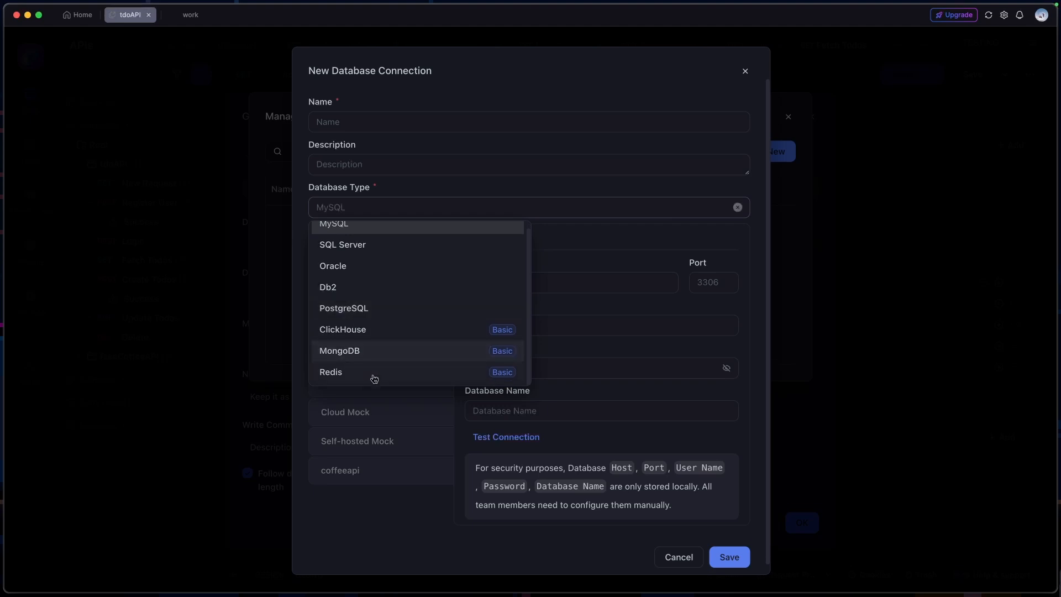
{"action": "left_click", "coordinate": [586, 251]}
{"action": "scroll", "coordinate": [363, 249], "scroll_direction": "down", "scroll_amount": 1}
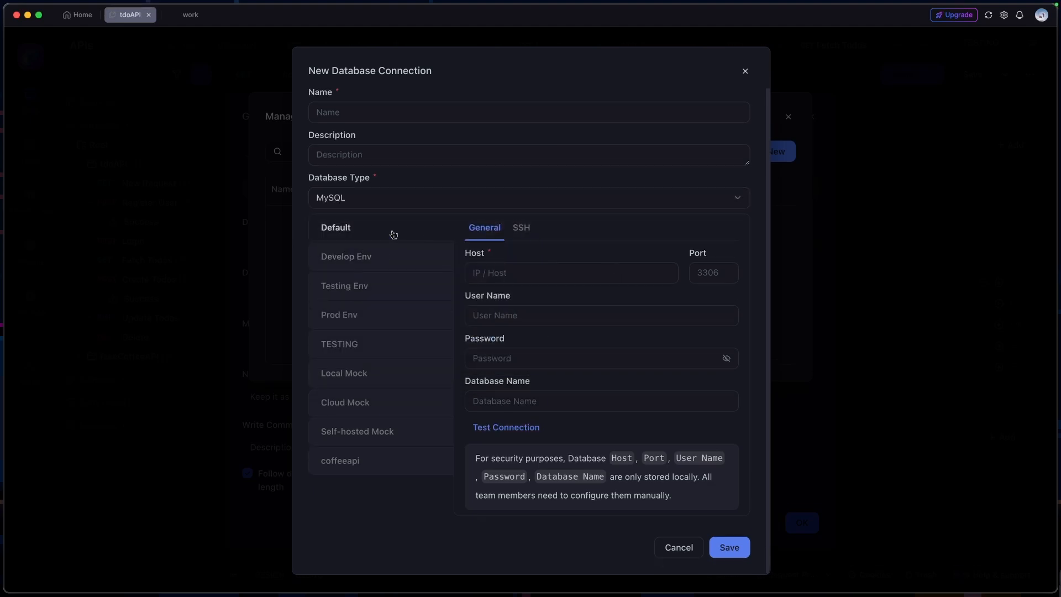
Review the new database connection's SSH settings for the Develop, Testing and Prod environments, and leave without saving
{"action": "left_click", "coordinate": [517, 234]}
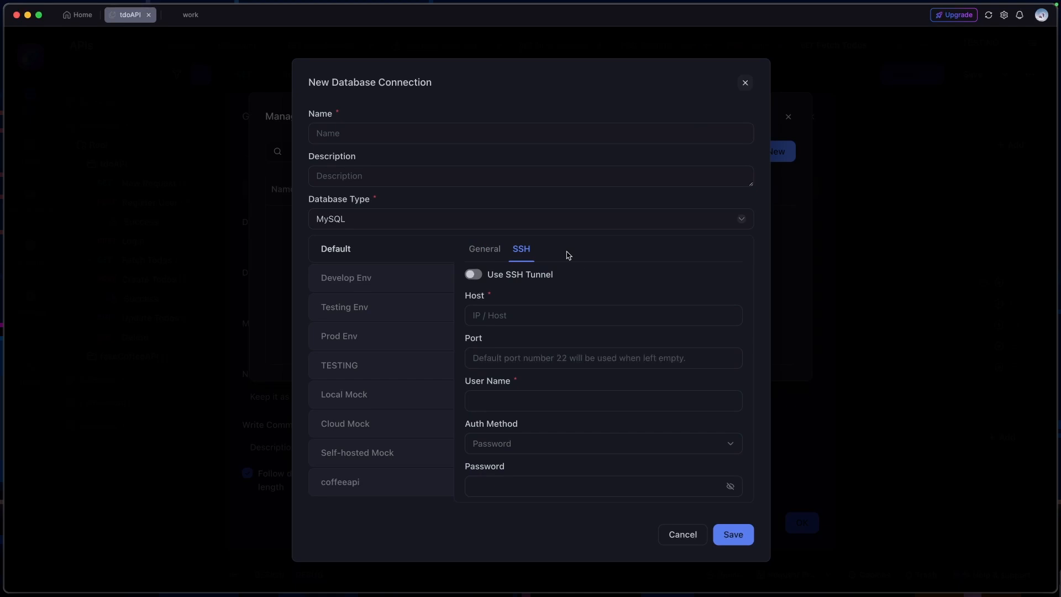
{"action": "left_click", "coordinate": [381, 281]}
{"action": "left_click", "coordinate": [380, 310]}
{"action": "left_click", "coordinate": [381, 340]}
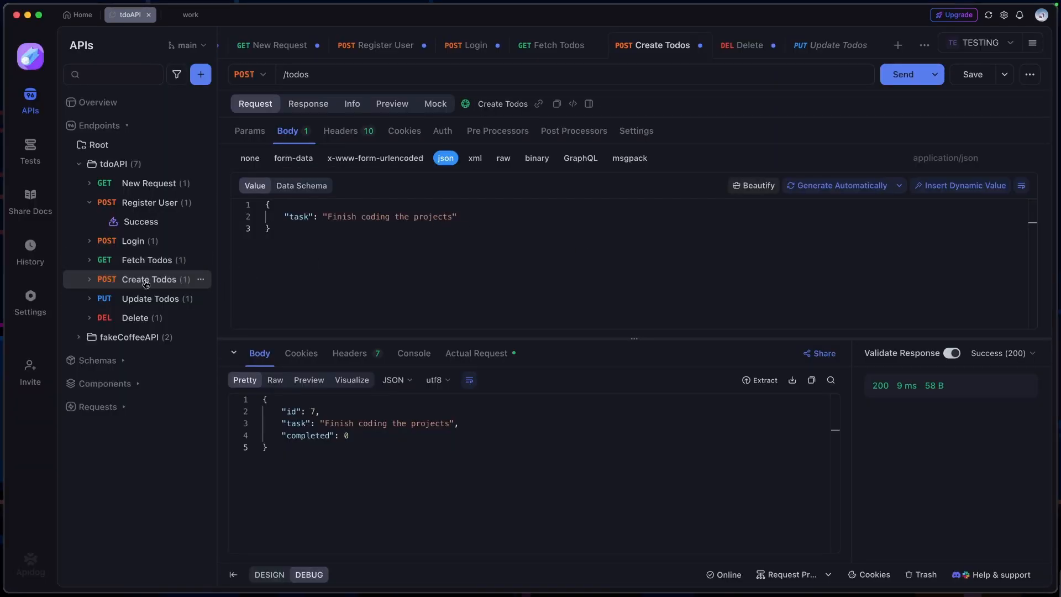
Replace the task value in the Create Todos request body with the dynamic value {{$lorem.text}}
{"action": "left_click", "coordinate": [143, 280]}
{"action": "left_click_drag", "start_coordinate": [453, 218], "coordinate": [325, 220]}
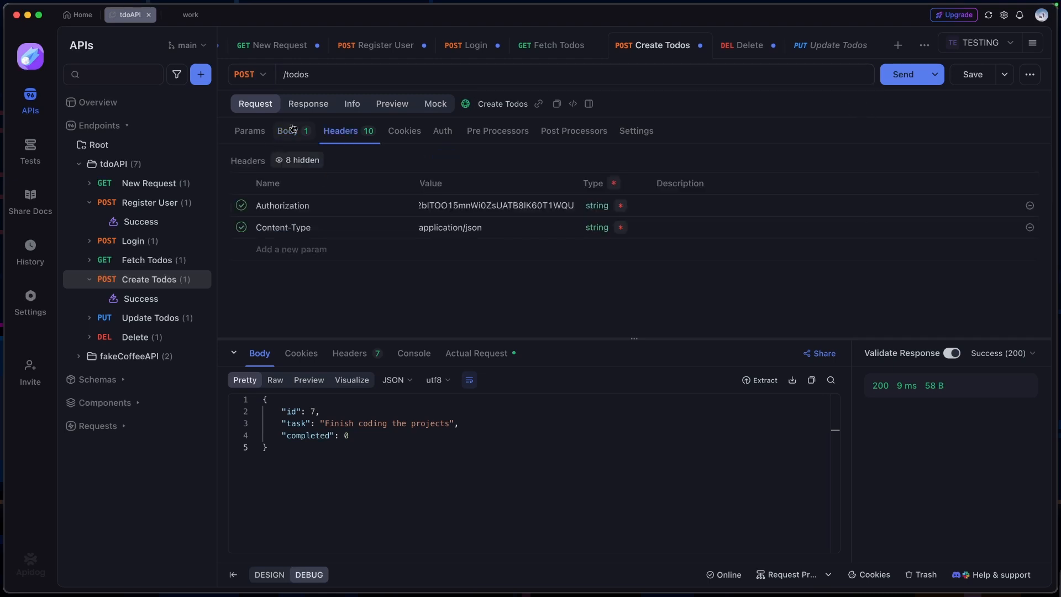
{"action": "left_click", "coordinate": [283, 131]}
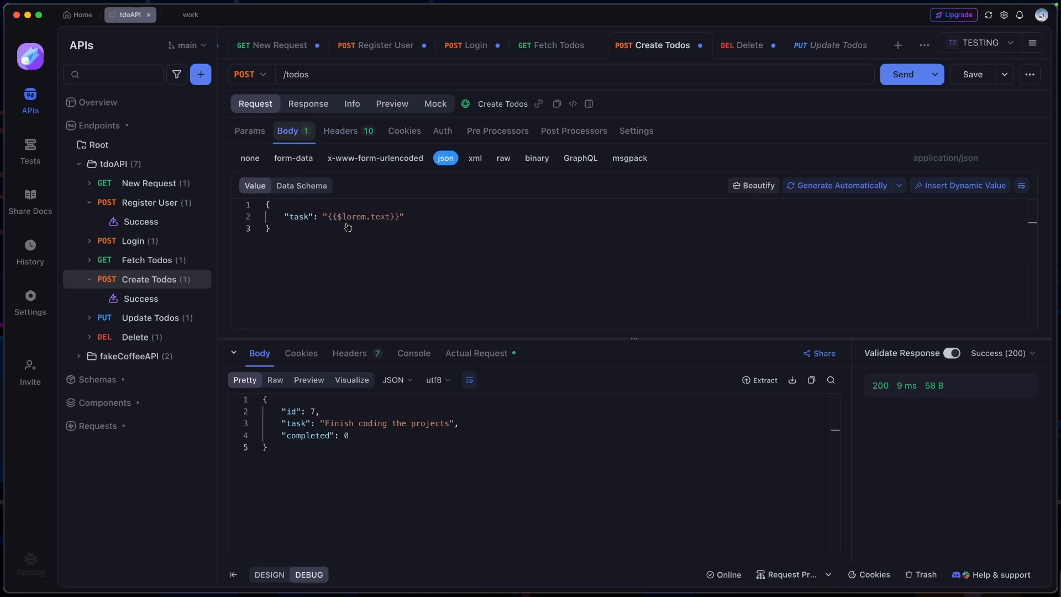
Send the Create Todos request and check the randomly generated task text in the response body
{"action": "left_click_drag", "start_coordinate": [305, 463], "coordinate": [245, 405]}
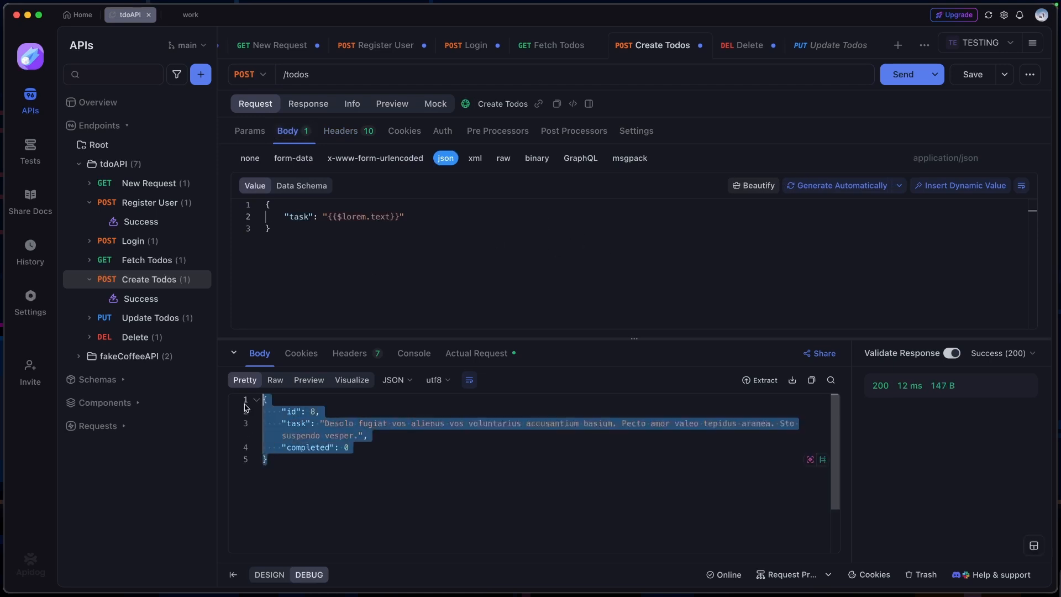
{"action": "left_click", "coordinate": [335, 434]}
{"action": "left_click_drag", "start_coordinate": [319, 425], "coordinate": [368, 438]}
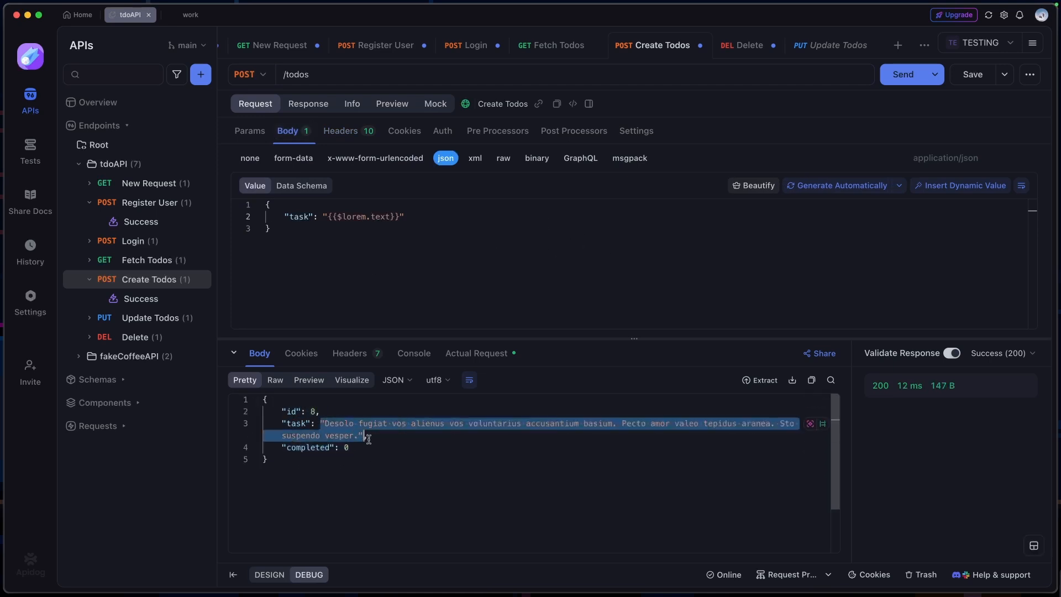
{"action": "left_click", "coordinate": [379, 439]}
Compare the task text in the actual request sent for Create Todos with the dynamic value in the request body
{"action": "left_click", "coordinate": [467, 358]}
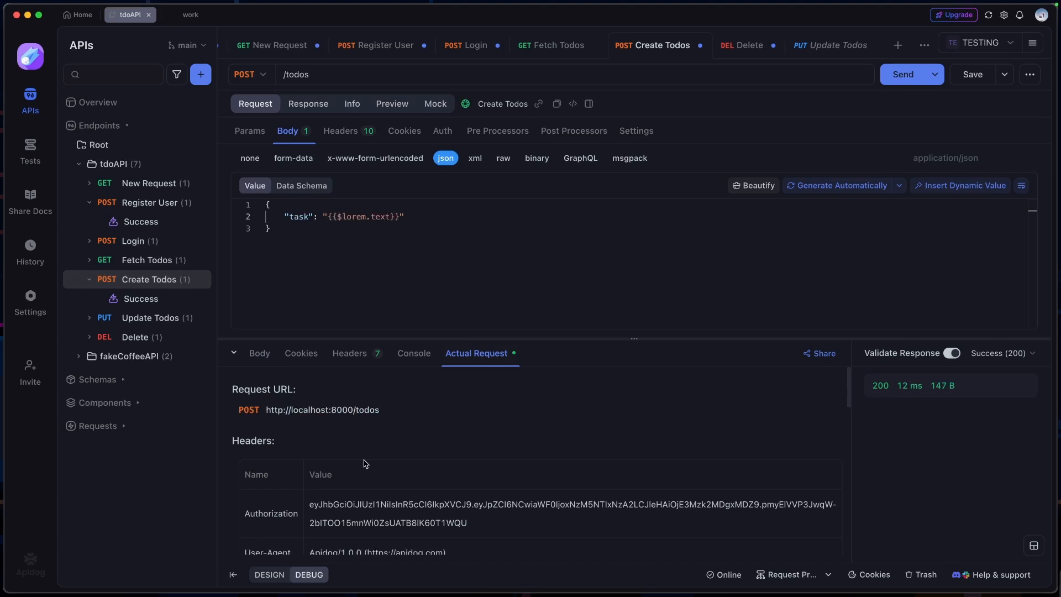
{"action": "scroll", "coordinate": [416, 464], "scroll_direction": "down", "scroll_amount": 10}
{"action": "scroll", "coordinate": [416, 465], "scroll_direction": "up", "scroll_amount": 3}
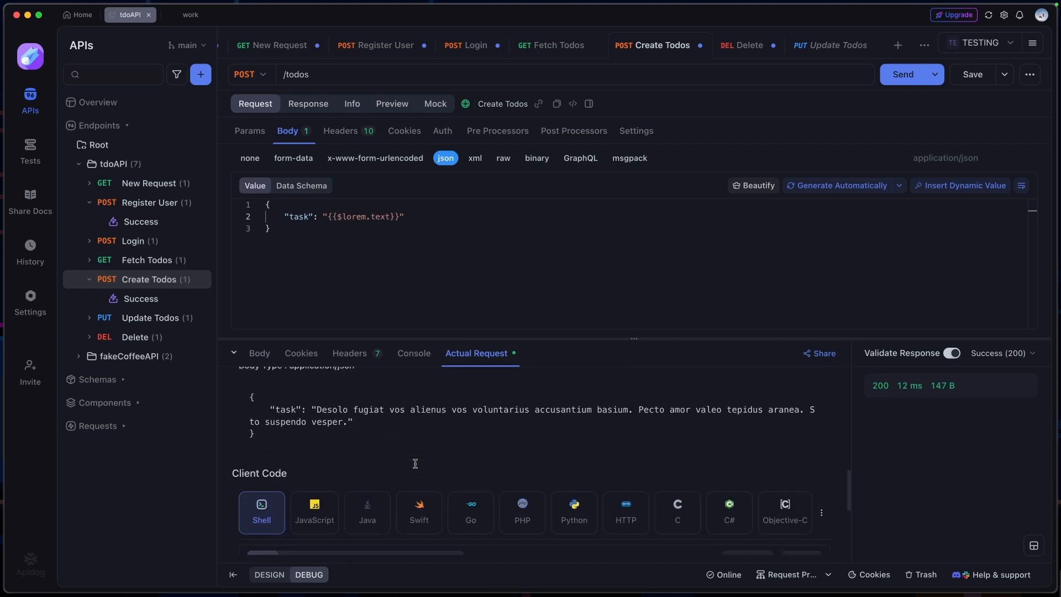
{"action": "left_click_drag", "start_coordinate": [315, 445], "coordinate": [360, 466]}
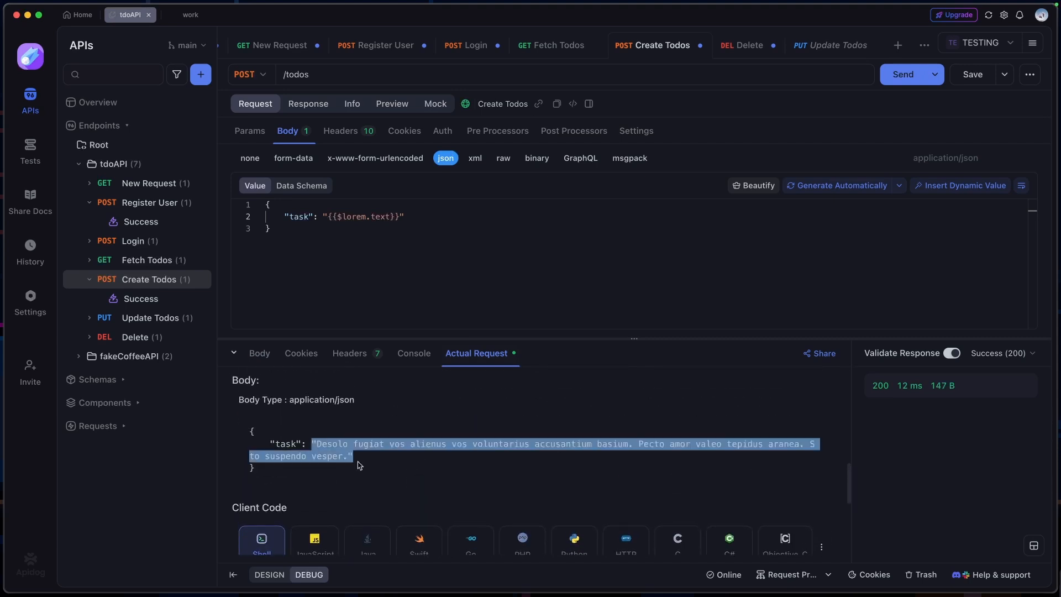
{"action": "left_click_drag", "start_coordinate": [406, 218], "coordinate": [308, 218]}
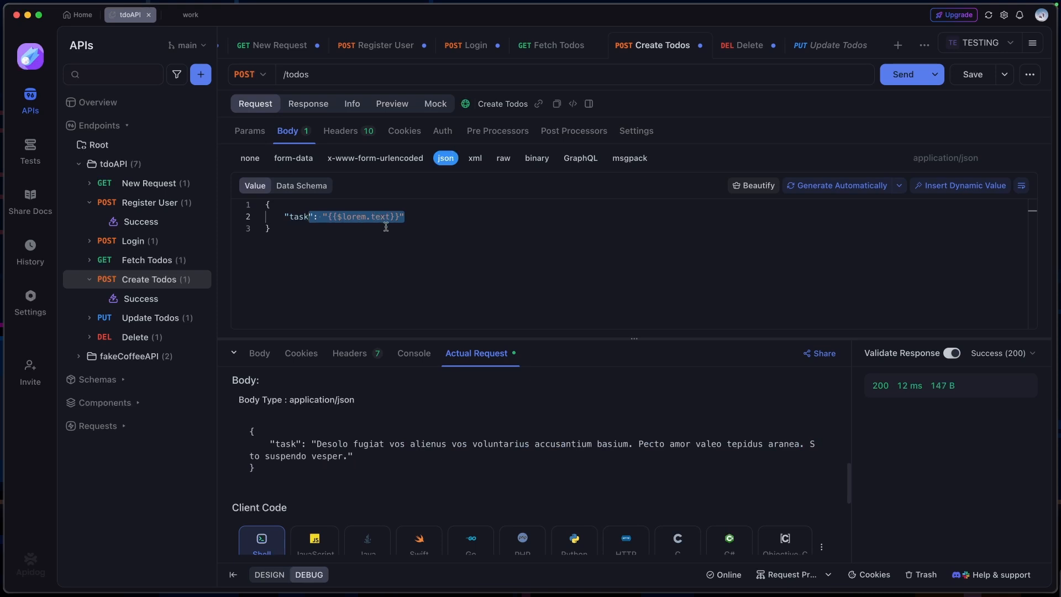
{"action": "left_click", "coordinate": [260, 354]}
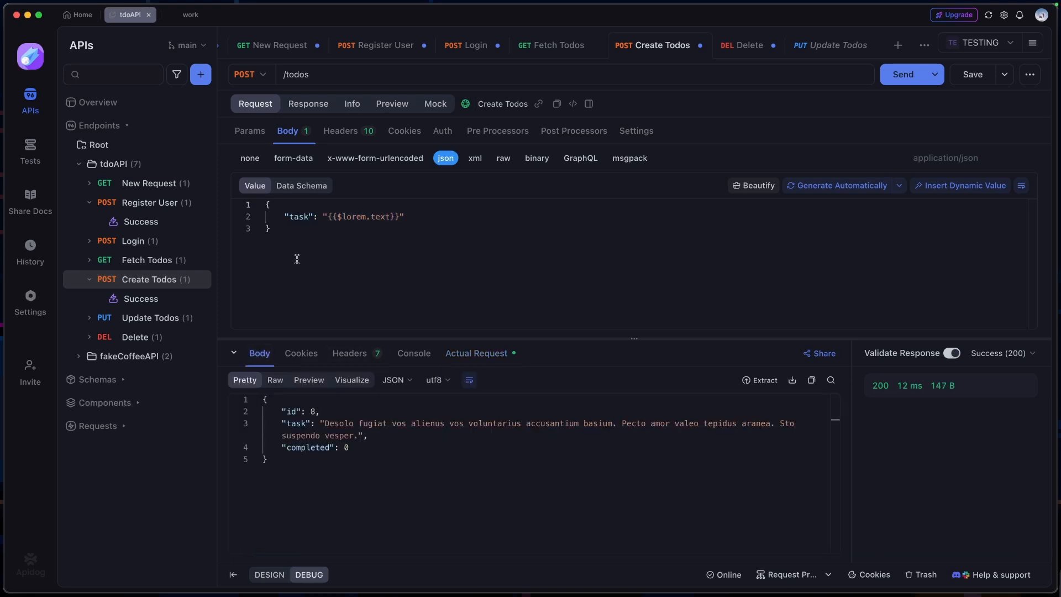
Resend the Fetch Todos request and check that the newly created todo is included in the response
{"action": "left_click", "coordinate": [129, 264]}
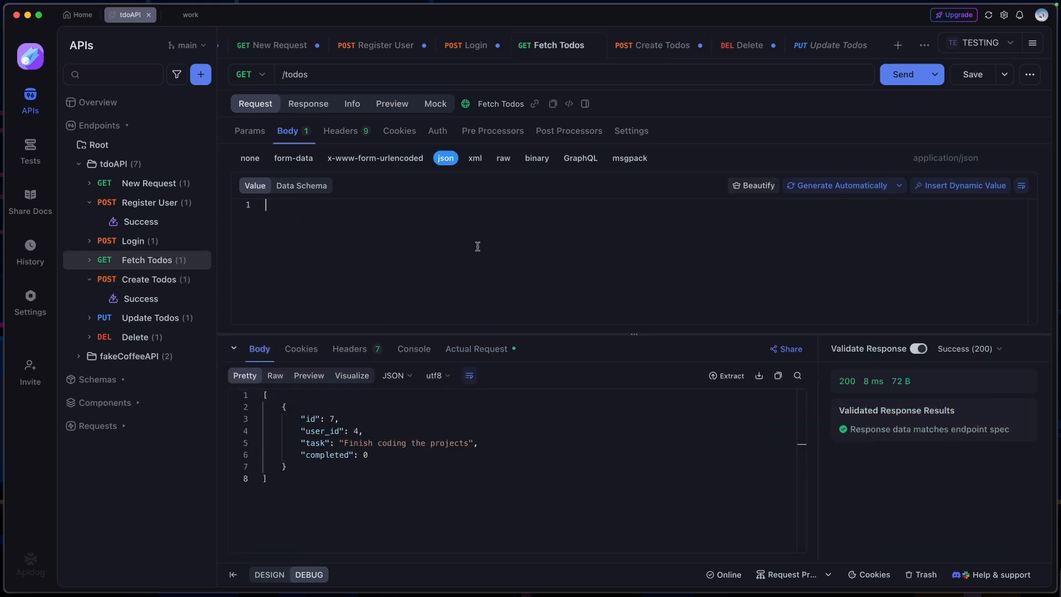
{"action": "left_click", "coordinate": [902, 81]}
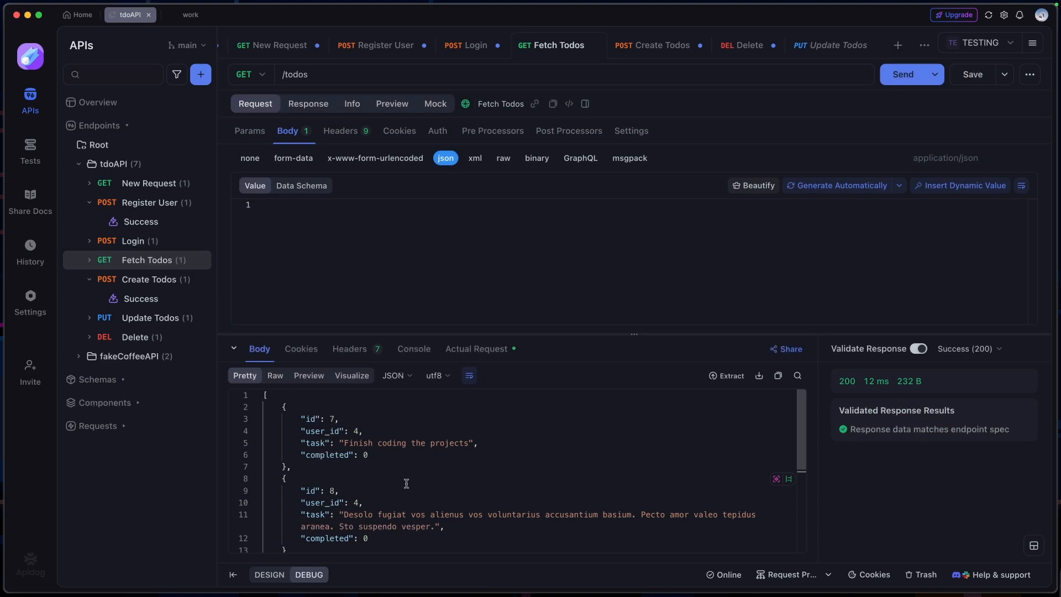
{"action": "scroll", "coordinate": [406, 484], "scroll_direction": "down", "scroll_amount": 5}
{"action": "scroll", "coordinate": [406, 483], "scroll_direction": "up", "scroll_amount": 5}
{"action": "left_click_drag", "start_coordinate": [299, 418], "coordinate": [423, 537]}
{"action": "left_click", "coordinate": [423, 538]}
Look up the id of the newly created todo in the Fetch Todos response for use in the Delete request
{"action": "left_click", "coordinate": [136, 337]}
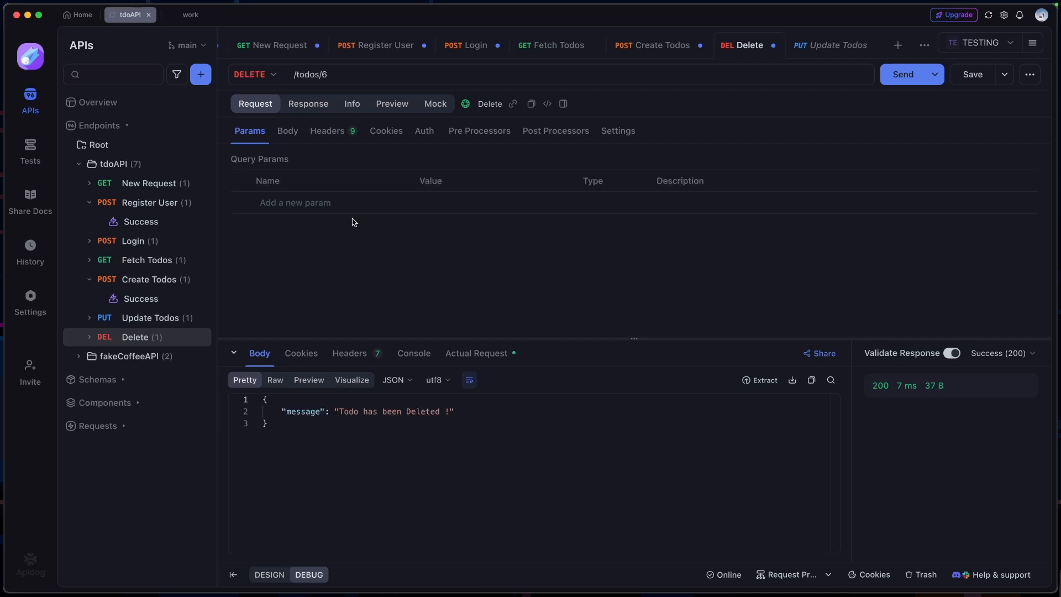
{"action": "left_click", "coordinate": [144, 281]}
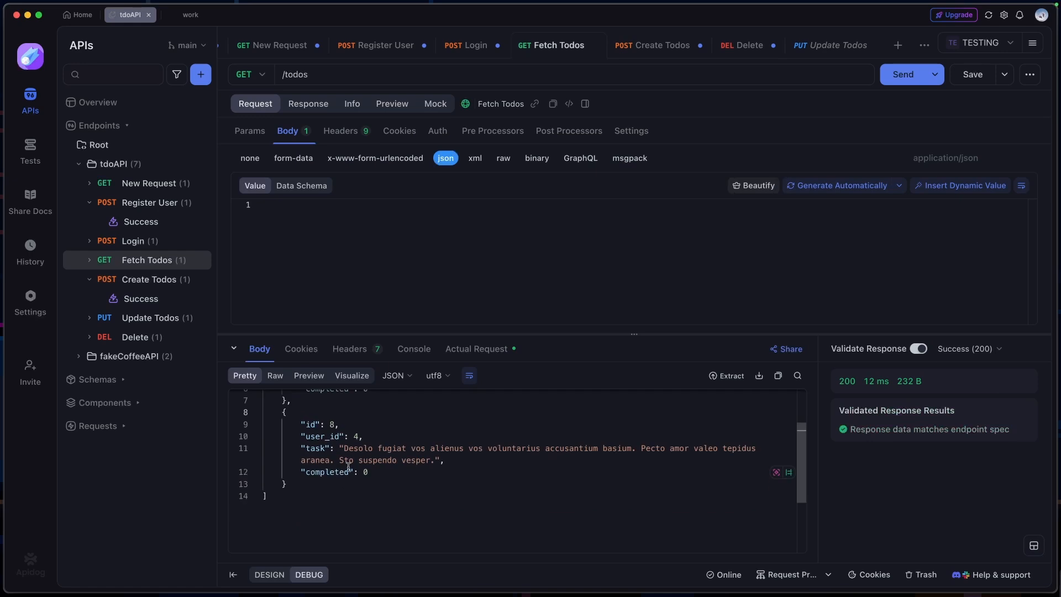
{"action": "left_click_drag", "start_coordinate": [340, 425], "coordinate": [330, 425]}
{"action": "left_click_drag", "start_coordinate": [380, 486], "coordinate": [261, 409]}
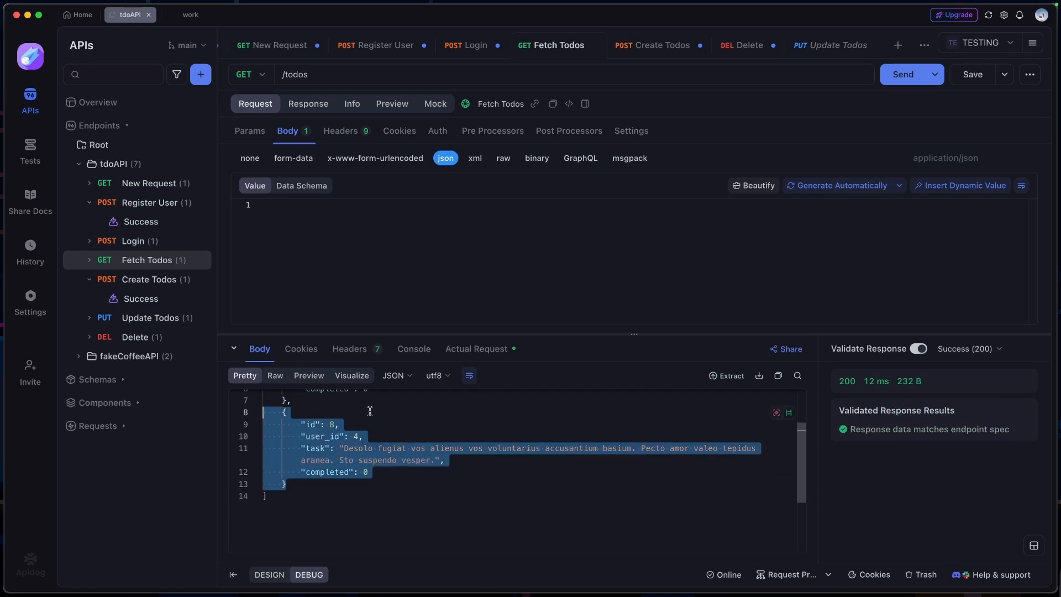
{"action": "left_click", "coordinate": [369, 412]}
{"action": "left_click_drag", "start_coordinate": [339, 425], "coordinate": [308, 423]}
{"action": "left_click", "coordinate": [378, 422]}
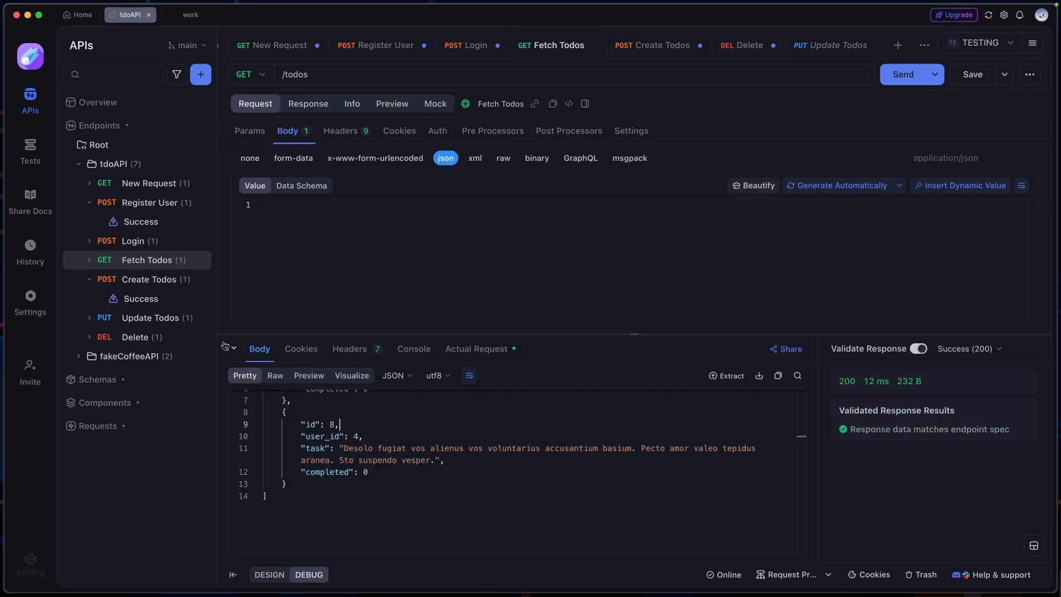
Change the Delete request's path to /todos/{id} so that the id becomes a path parameter
{"action": "left_click", "coordinate": [163, 337]}
{"action": "left_click", "coordinate": [336, 78]}
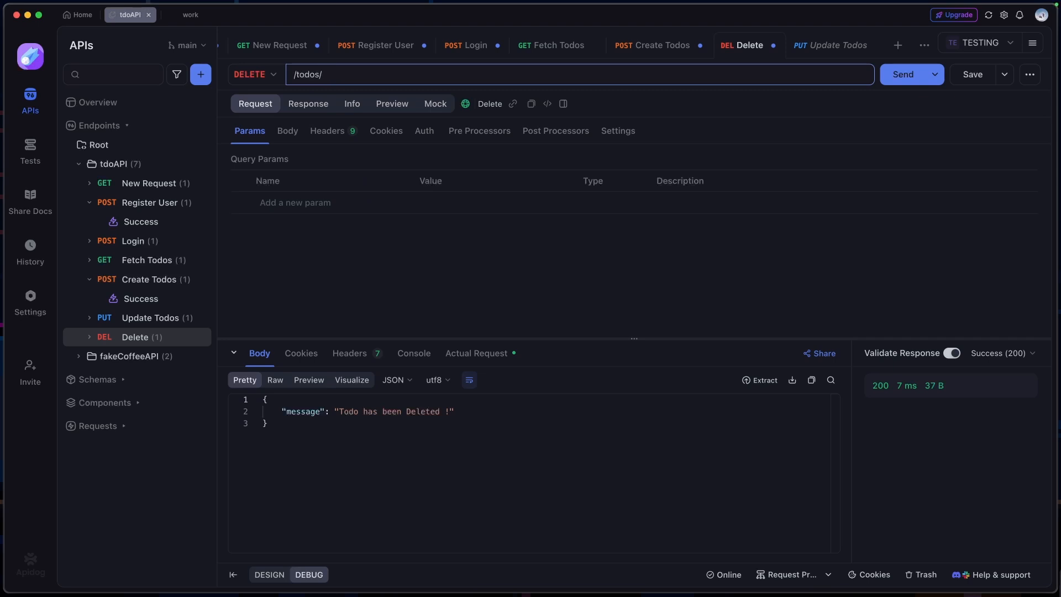
{"action": "type", "text": "{id}"}
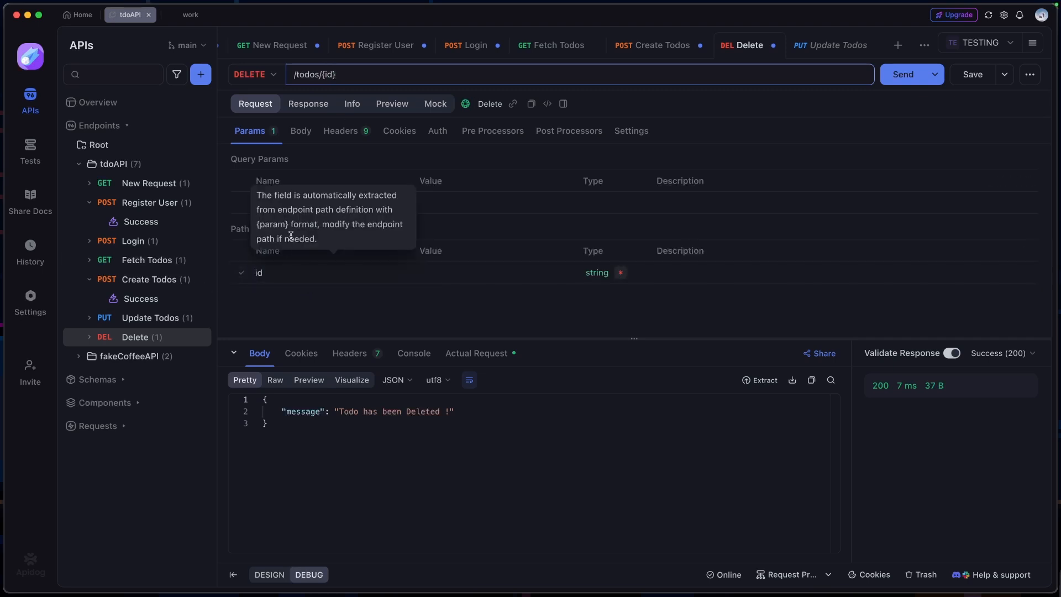
{"action": "triple_click", "coordinate": [273, 229]}
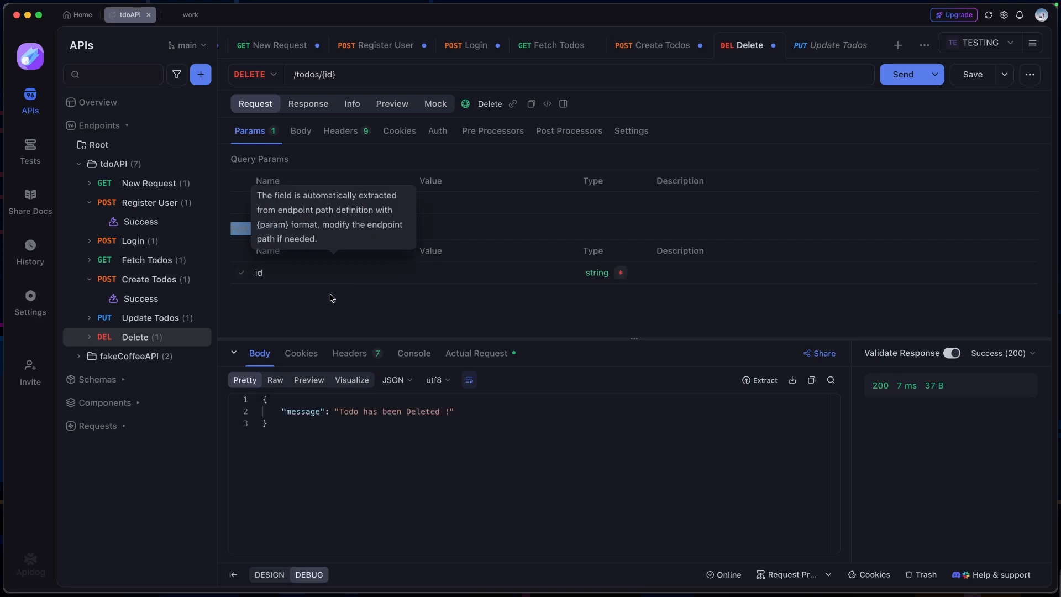
Set the Delete request's id path parameter to 8 and its type to integer
{"action": "left_click", "coordinate": [458, 271]}
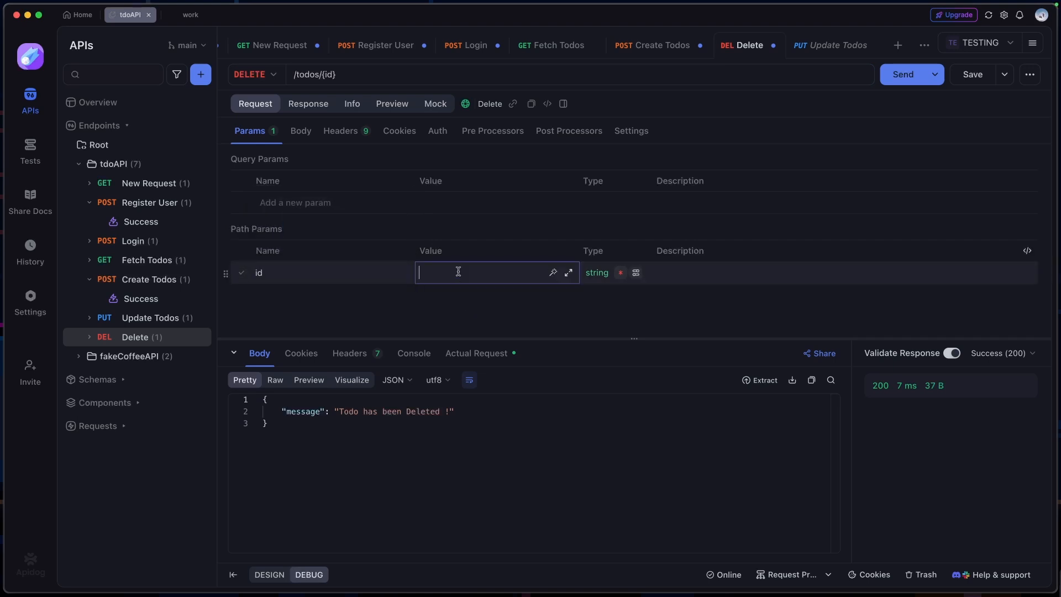
{"action": "type", "text": "8"}
{"action": "left_click", "coordinate": [602, 279]}
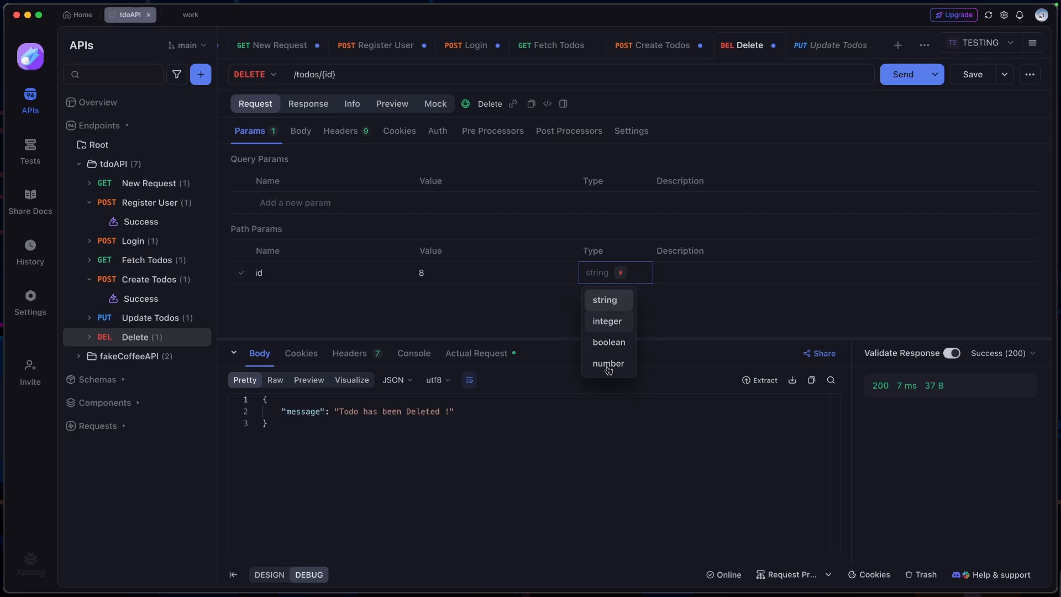
{"action": "left_click", "coordinate": [607, 321]}
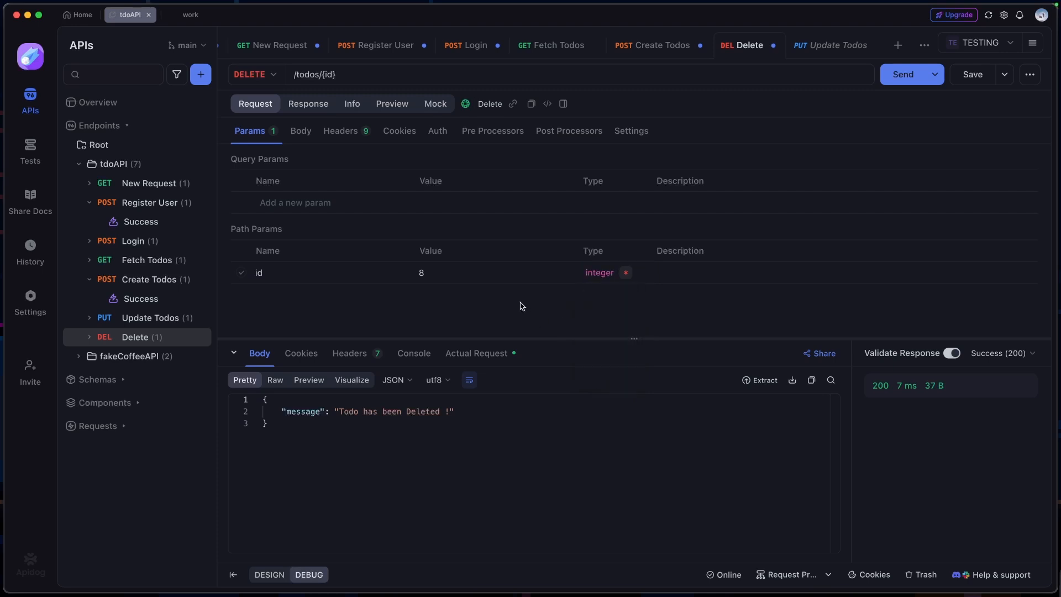
Send the Delete request and check the message and status code in its response
{"action": "left_click", "coordinate": [895, 81]}
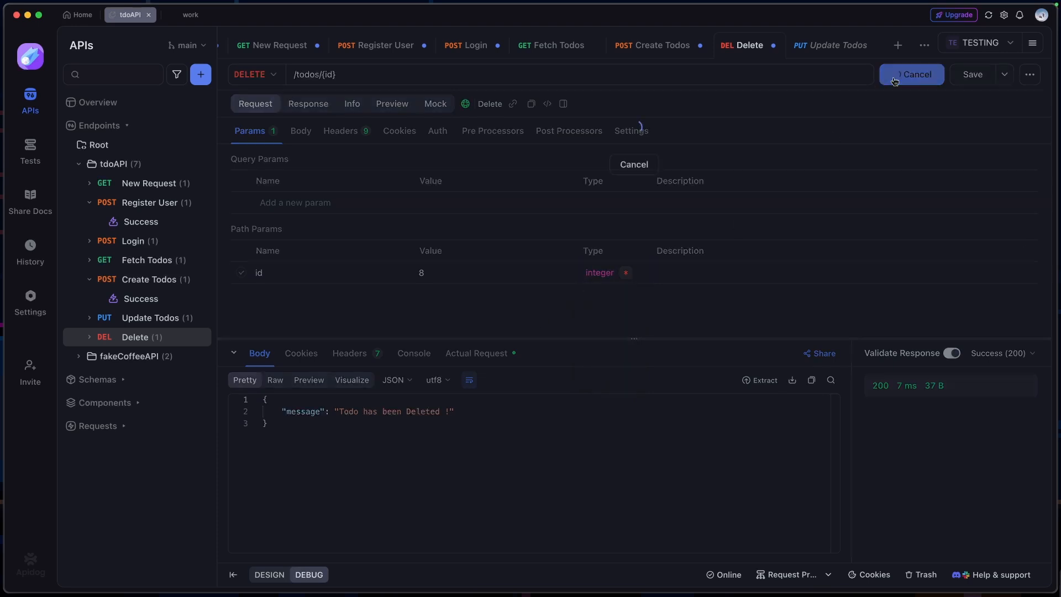
{"action": "left_click_drag", "start_coordinate": [454, 412], "coordinate": [333, 413]}
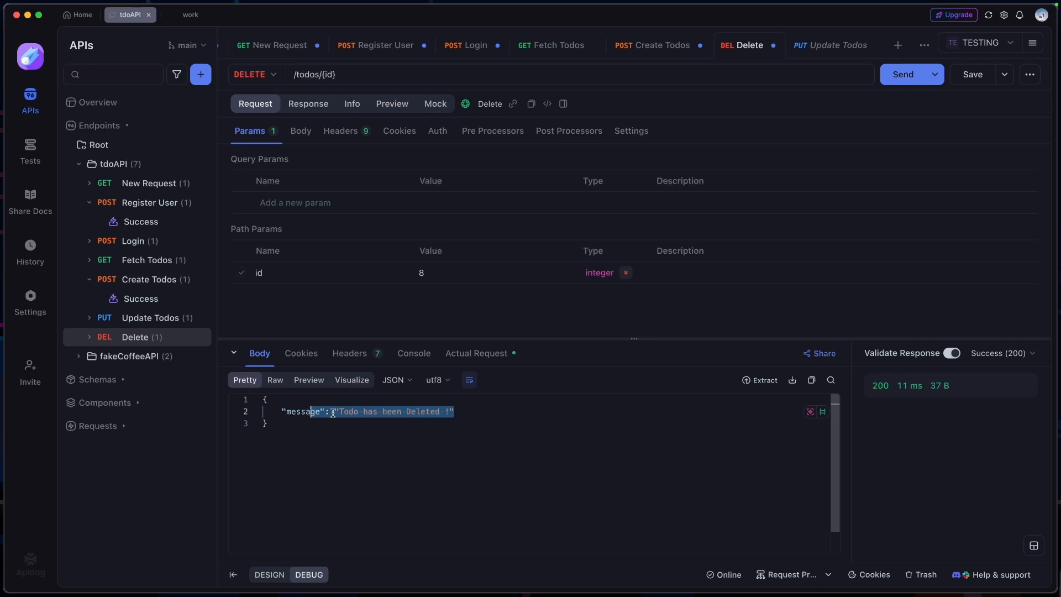
{"action": "left_click", "coordinate": [878, 386]}
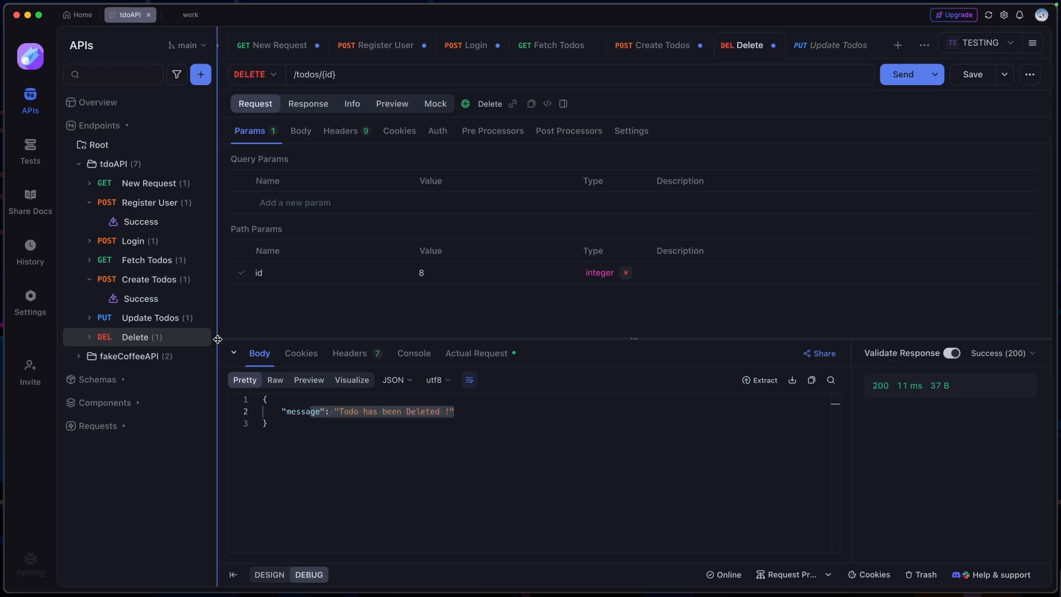
Open the Fetch Todos request and look through the HTTP methods available for it
{"action": "left_click", "coordinate": [147, 259]}
{"action": "left_click", "coordinate": [265, 76]}
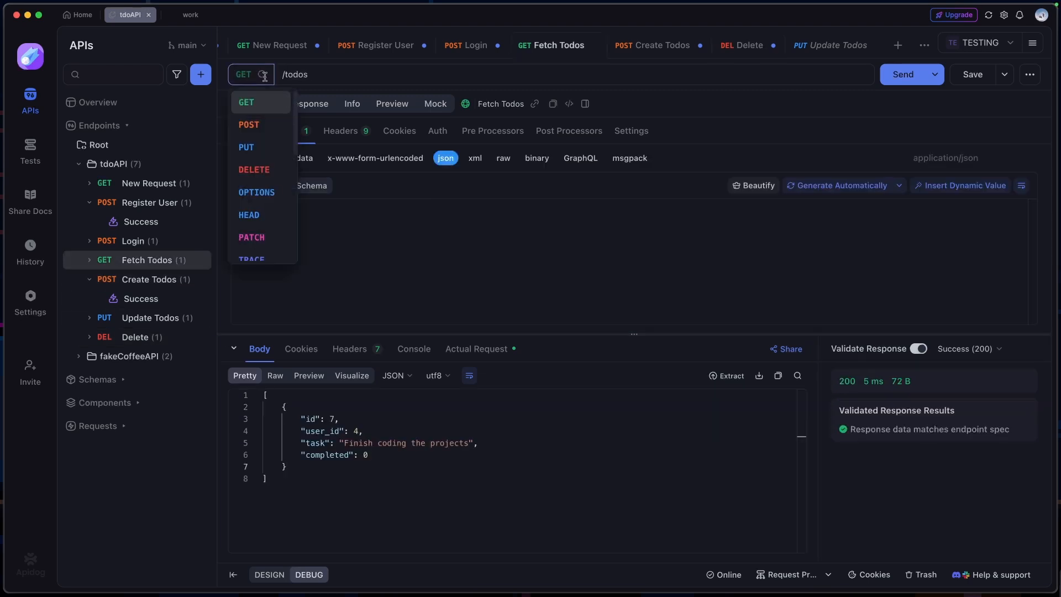
{"action": "scroll", "coordinate": [262, 249], "scroll_direction": "down", "scroll_amount": 5}
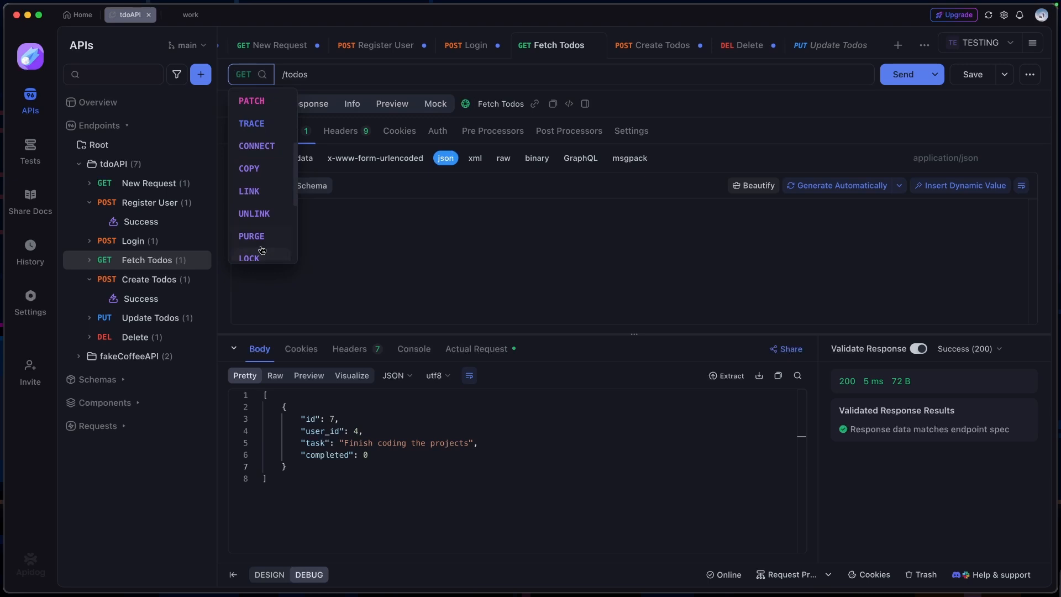
{"action": "scroll", "coordinate": [262, 250], "scroll_direction": "down", "scroll_amount": 3}
{"action": "scroll", "coordinate": [259, 243], "scroll_direction": "up", "scroll_amount": 10}
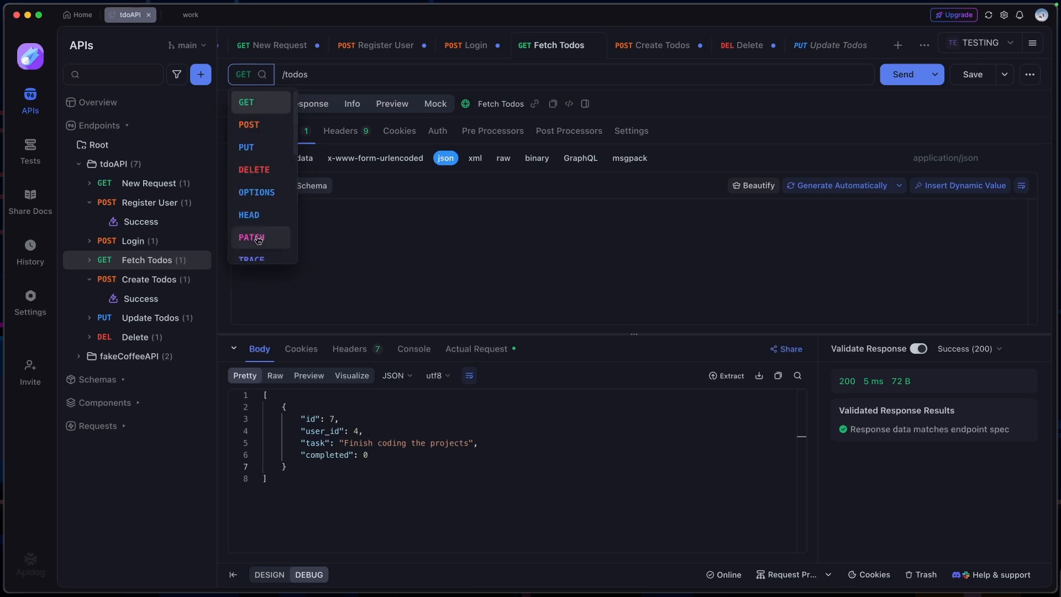
Examine the authorization types offered for the Fetch Todos request, such as Bearer Token, JWT and OAuth 2.0
{"action": "left_click", "coordinate": [438, 131]}
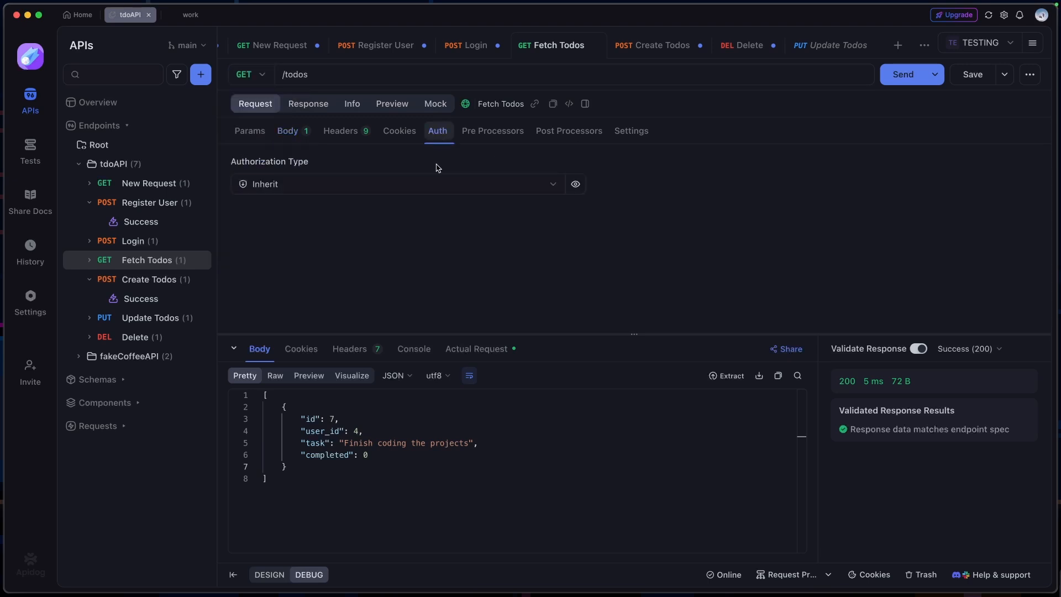
{"action": "left_click", "coordinate": [550, 185]}
{"action": "scroll", "coordinate": [387, 288], "scroll_direction": "down", "scroll_amount": 3}
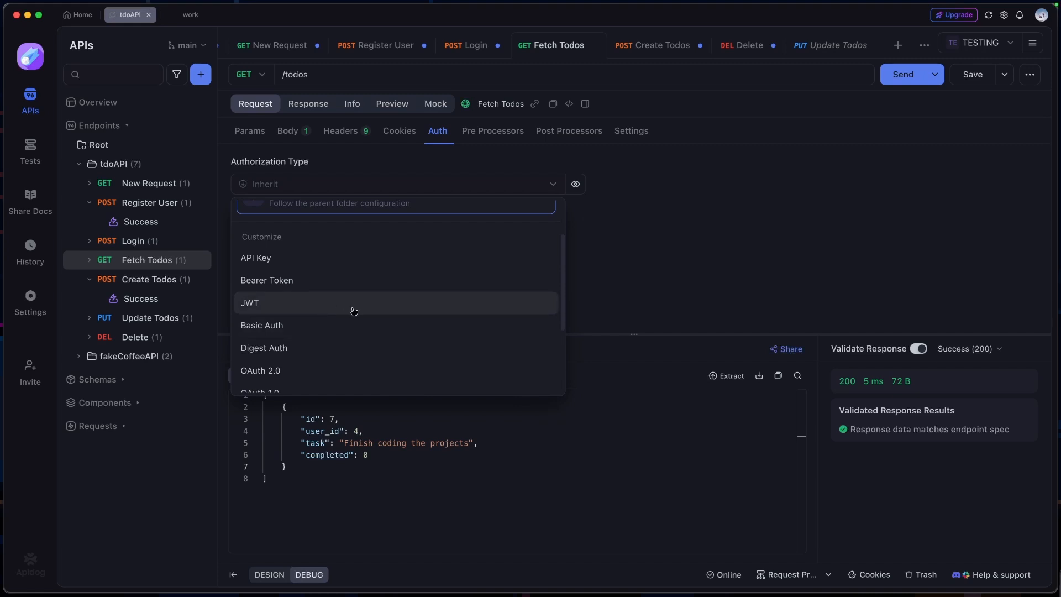
{"action": "scroll", "coordinate": [321, 364], "scroll_direction": "down", "scroll_amount": 1}
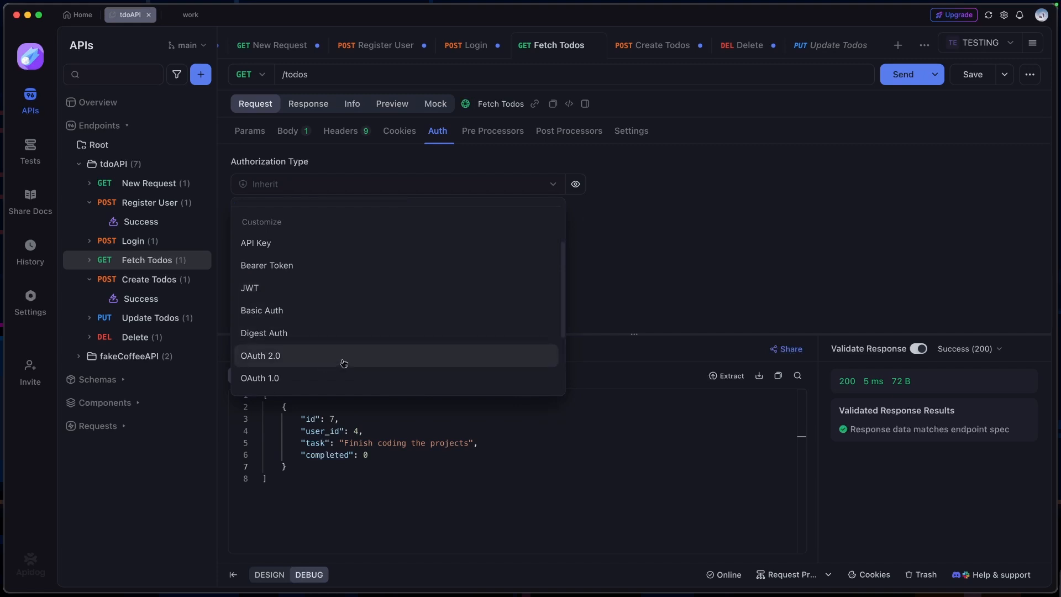
{"action": "scroll", "coordinate": [331, 359], "scroll_direction": "up", "scroll_amount": 3}
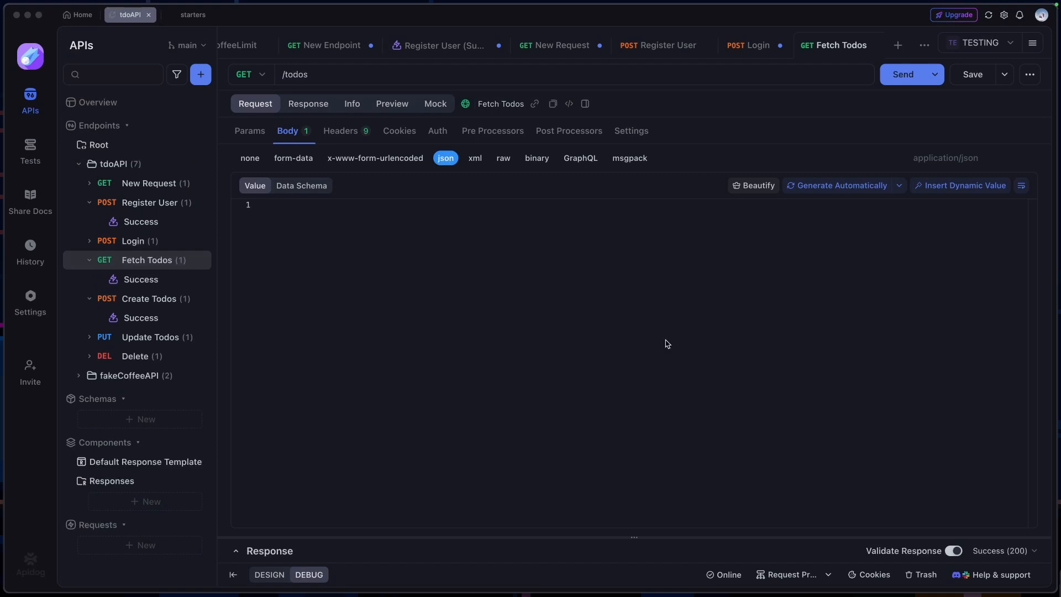
Look at the pre processor options of the Fetch Todos request
{"action": "left_click", "coordinate": [640, 328]}
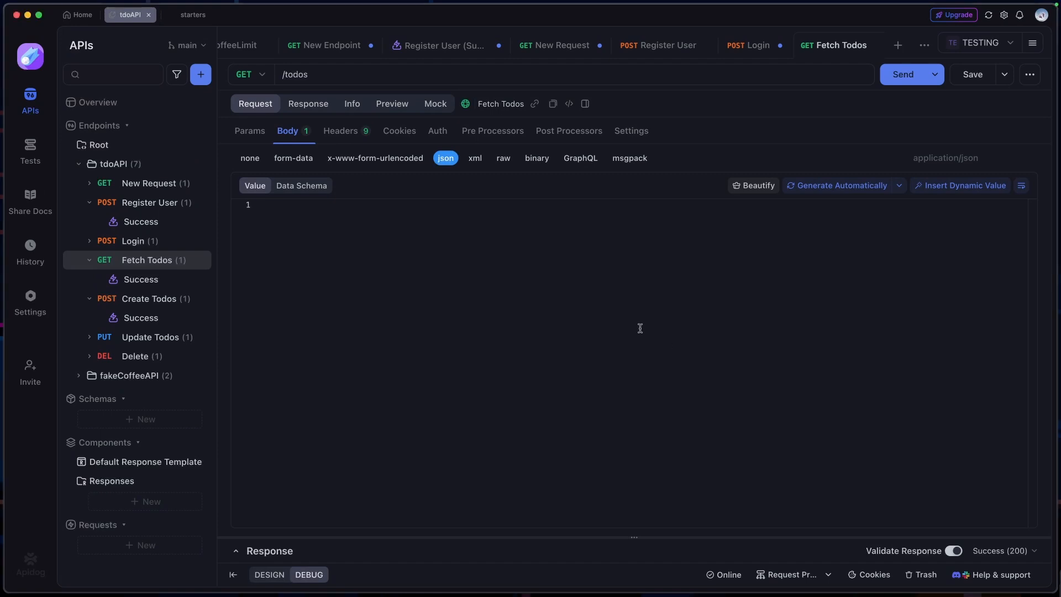
{"action": "left_click", "coordinate": [493, 131]}
{"action": "left_click", "coordinate": [647, 171]}
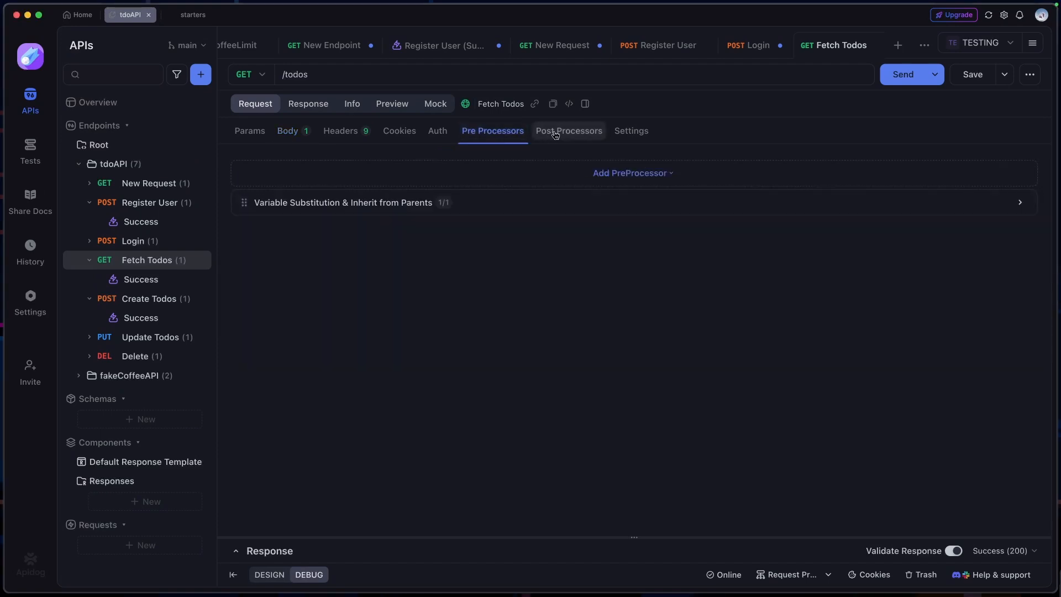
Add an Assertion and a Public Scripts post processor to the Fetch Todos request
{"action": "left_click", "coordinate": [569, 131]}
{"action": "left_click", "coordinate": [647, 176]}
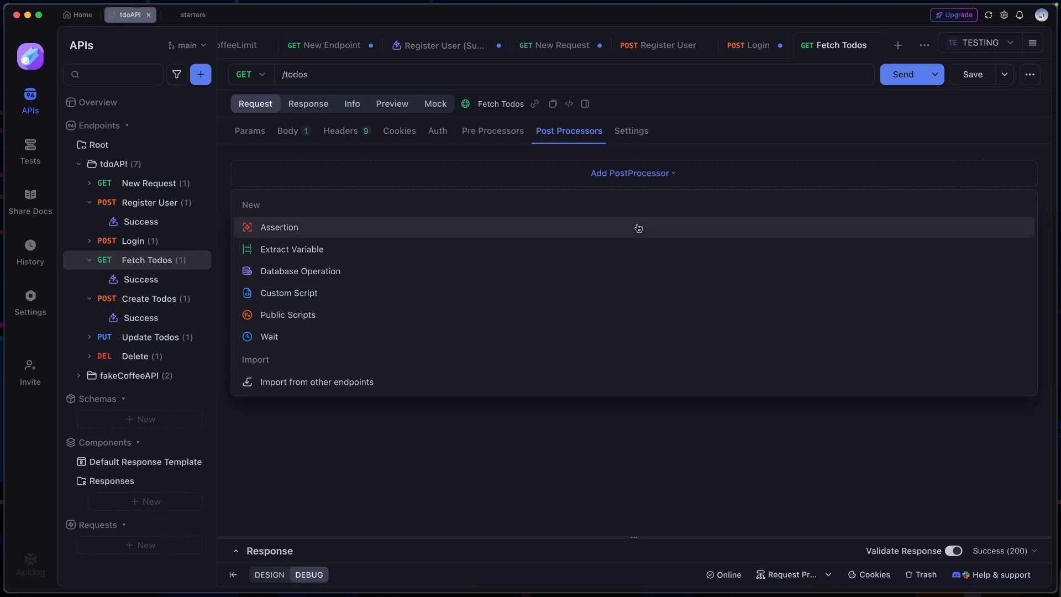
{"action": "left_click", "coordinate": [355, 232]}
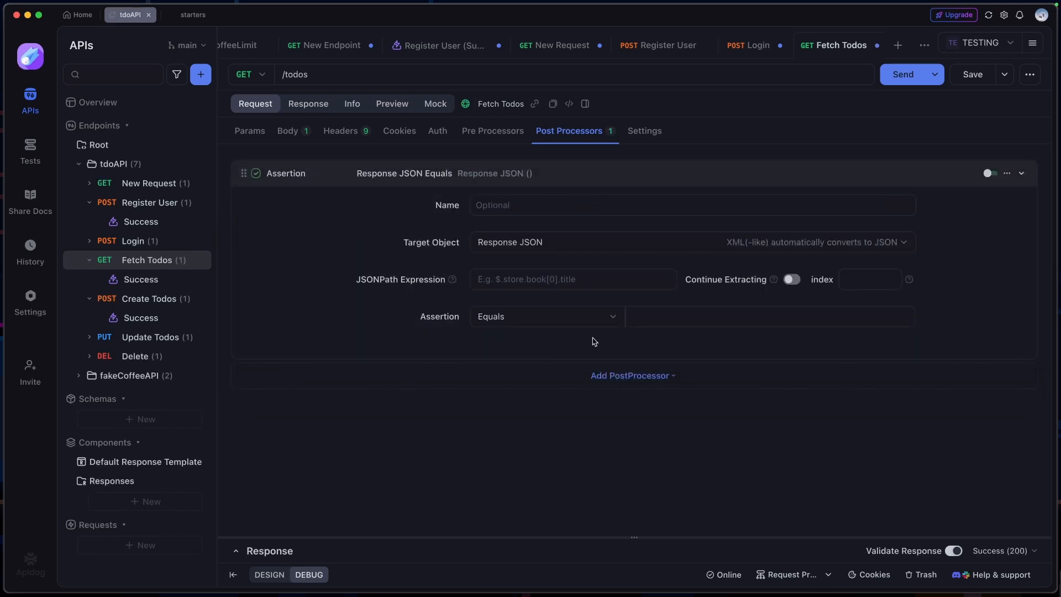
{"action": "left_click", "coordinate": [635, 380]}
{"action": "mouse_move", "coordinate": [628, 379]}
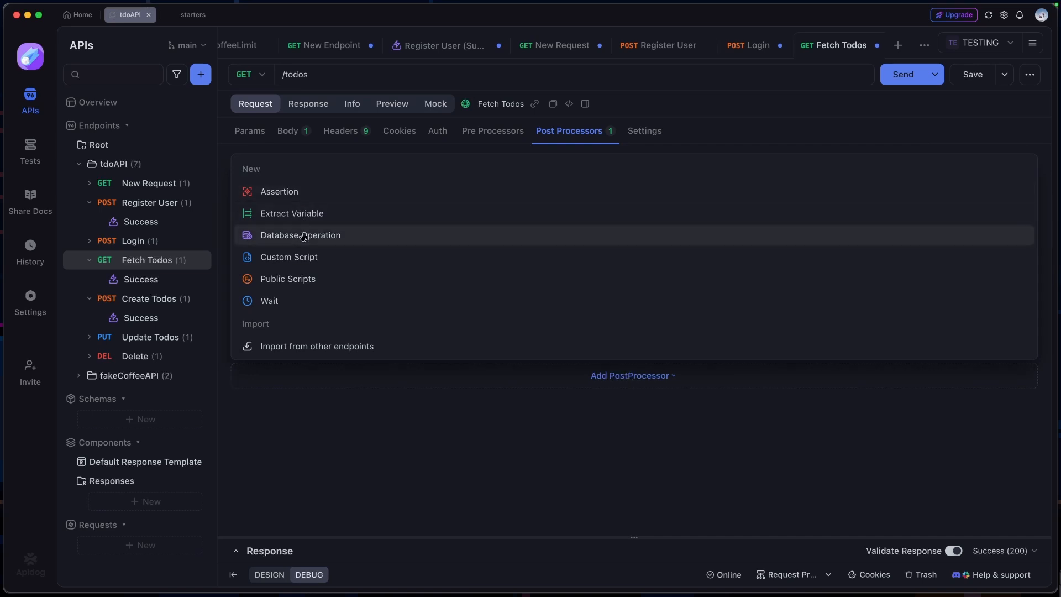
{"action": "left_click", "coordinate": [325, 282]}
Add a Custom Script post processor to Fetch Todos and insert the Response Body JSON Check snippet
{"action": "mouse_move", "coordinate": [633, 268]}
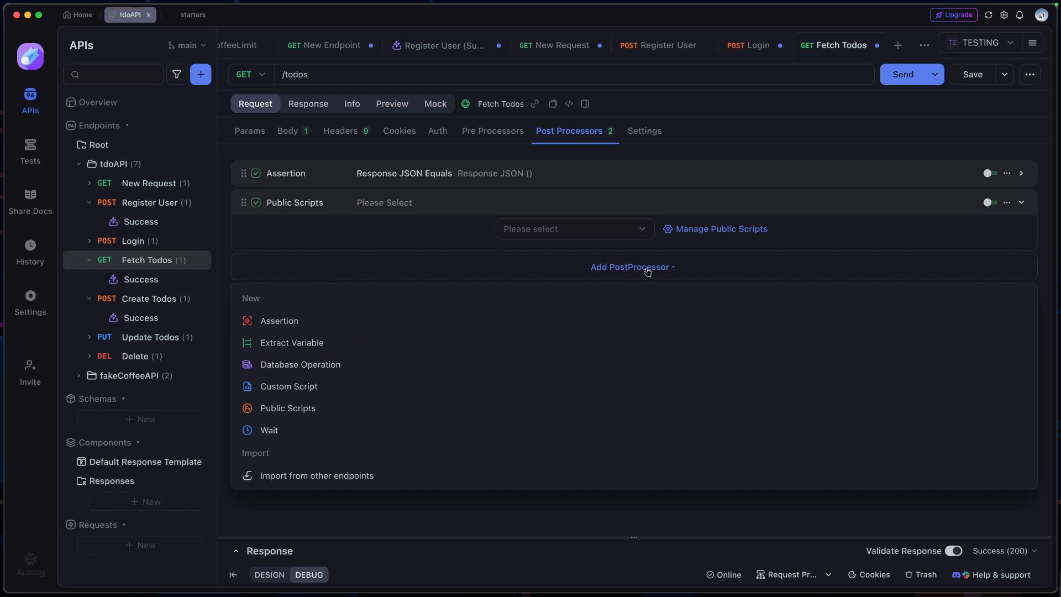
{"action": "left_click", "coordinate": [293, 387]}
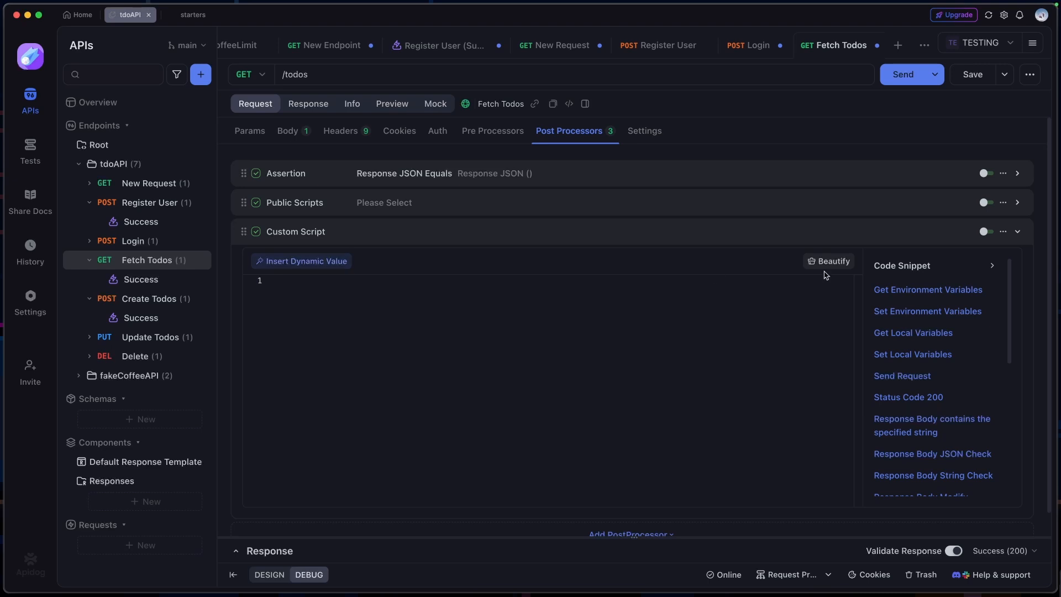
{"action": "scroll", "coordinate": [909, 395], "scroll_direction": "down", "scroll_amount": 1}
{"action": "scroll", "coordinate": [909, 396], "scroll_direction": "down", "scroll_amount": 2}
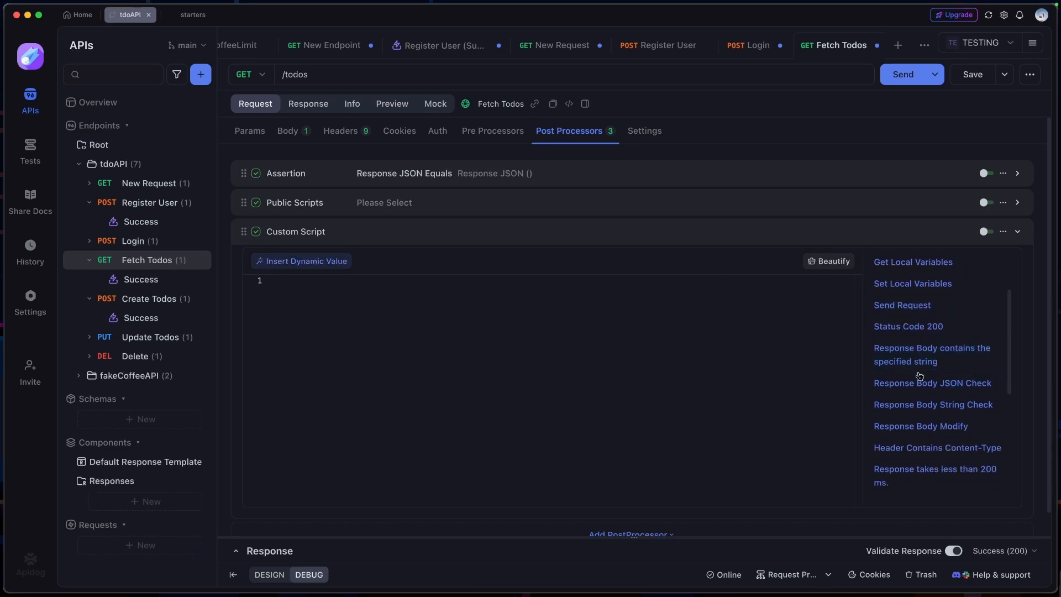
{"action": "left_click", "coordinate": [917, 387]}
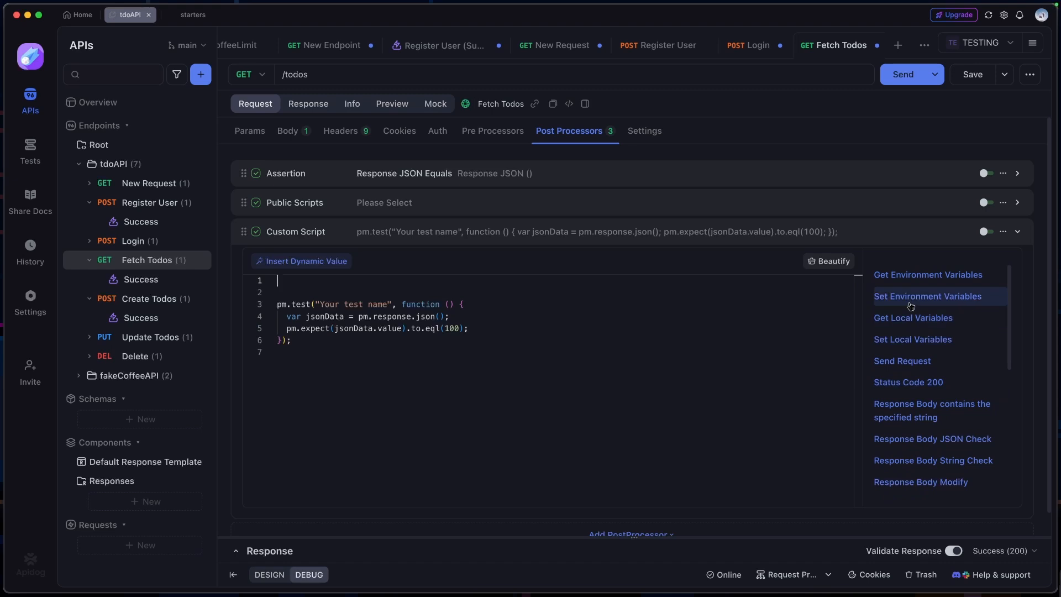
Insert the Set Environment Variables, Get Local Variables, Status Code 200 and successful POST request snippets into the custom script
{"action": "left_click", "coordinate": [909, 302]}
{"action": "left_click", "coordinate": [909, 323]}
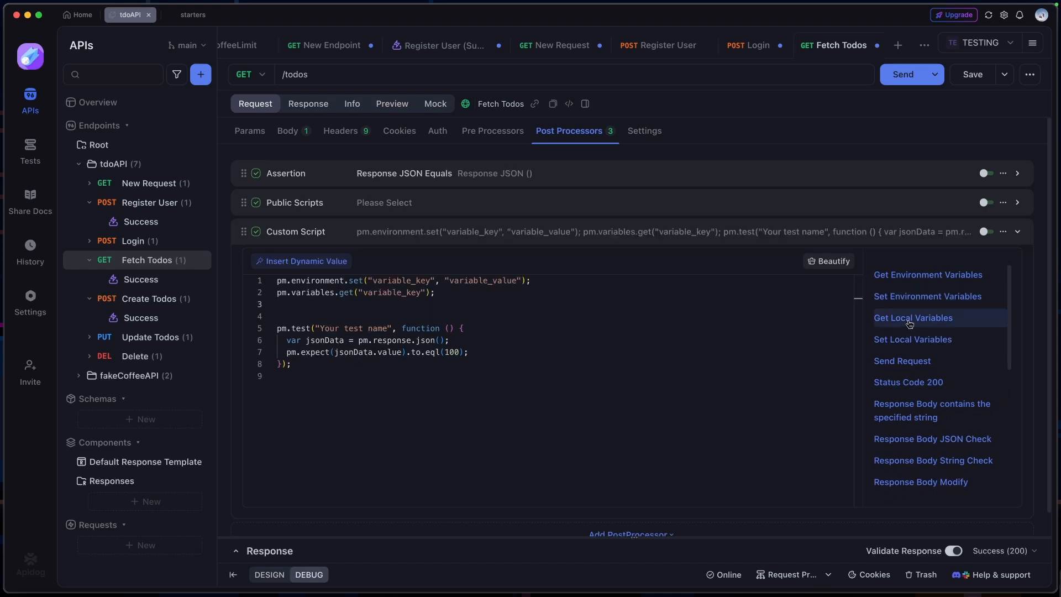
{"action": "scroll", "coordinate": [934, 376], "scroll_direction": "down", "scroll_amount": 2}
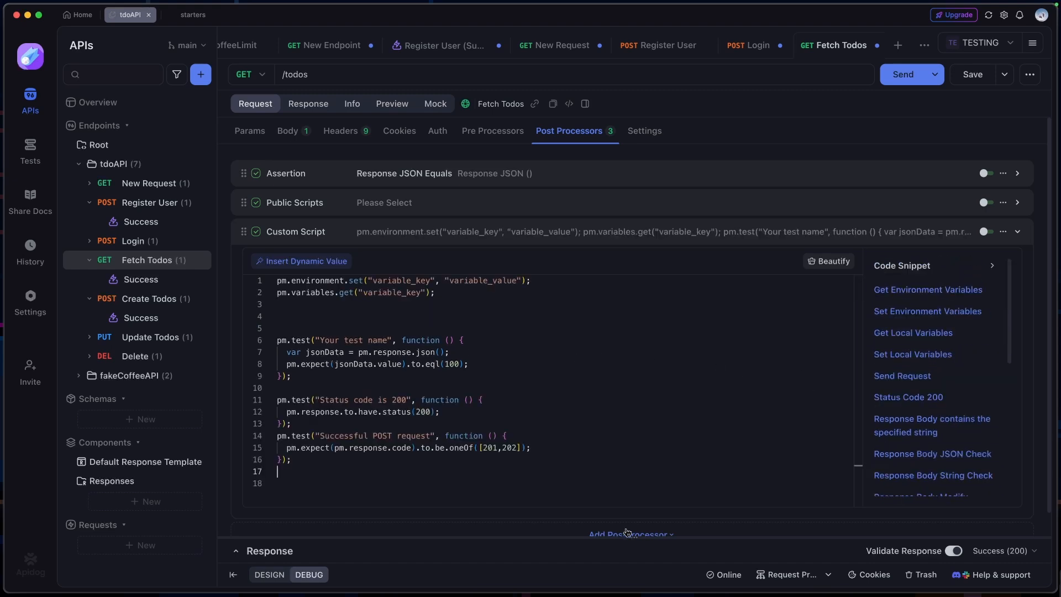
Add an Extract Variable and a Database Operation post processor to the Fetch Todos request
{"action": "left_click", "coordinate": [628, 533]}
{"action": "left_click", "coordinate": [624, 378]}
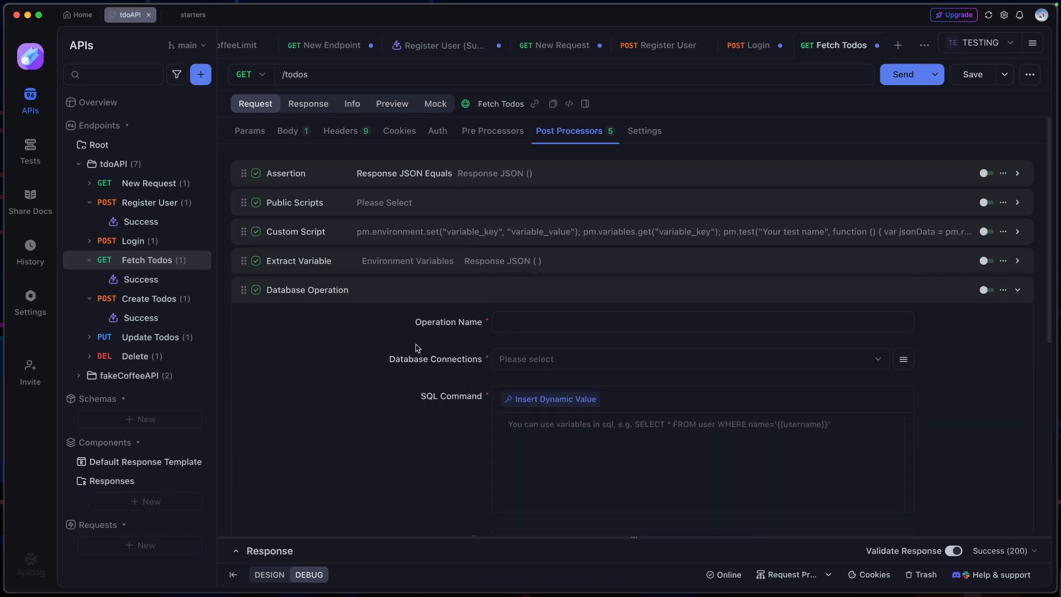
{"action": "scroll", "coordinate": [533, 324], "scroll_direction": "down", "scroll_amount": 1}
{"action": "scroll", "coordinate": [534, 324], "scroll_direction": "down", "scroll_amount": 1}
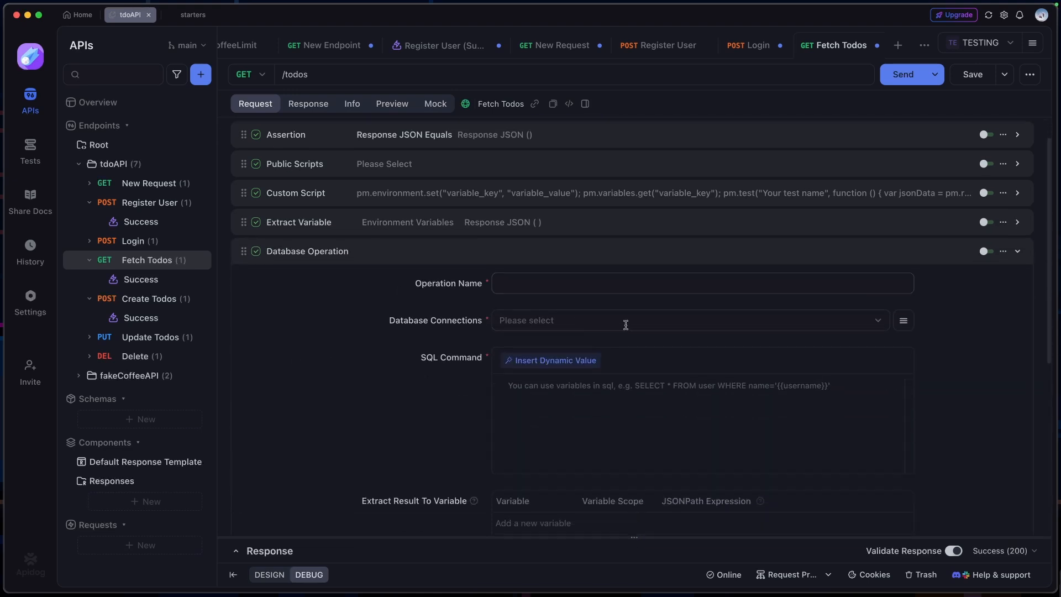
Check which database types a new connection for the Database Operation supports, then close the connection dialogs without saving
{"action": "left_click", "coordinate": [666, 319]}
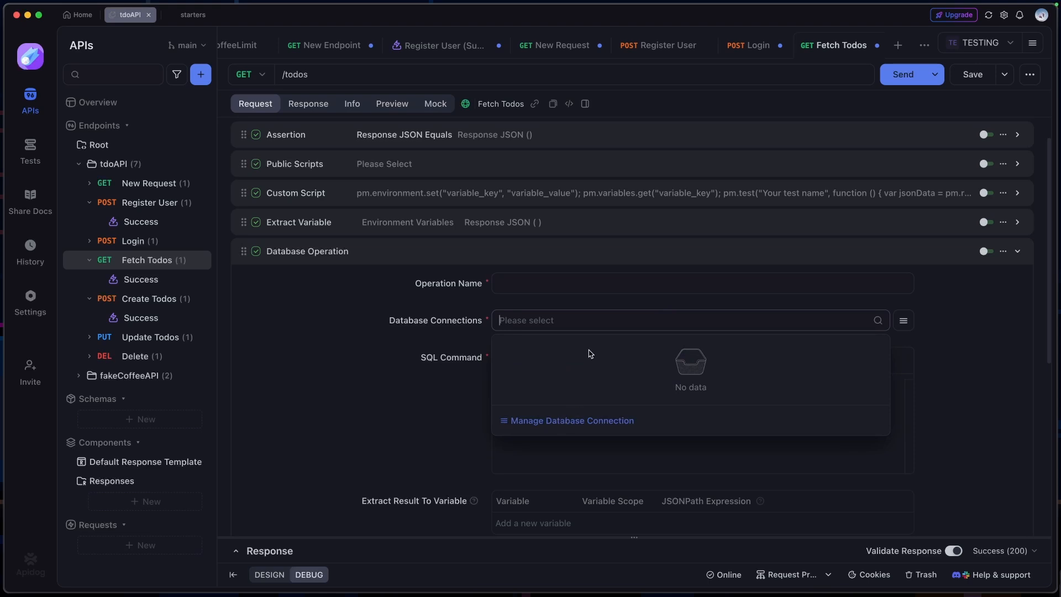
{"action": "left_click", "coordinate": [561, 421]}
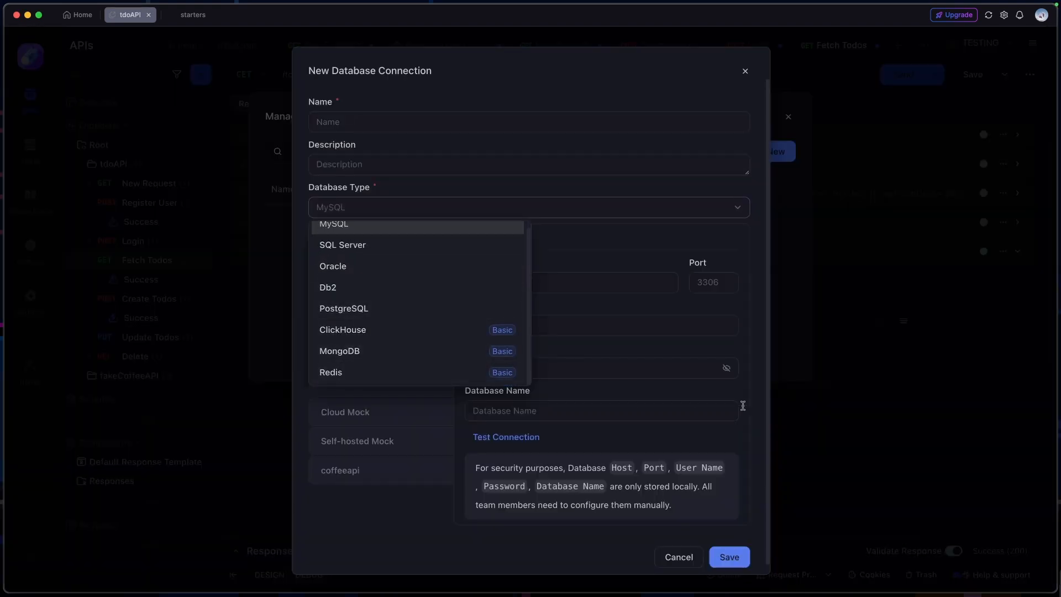
{"action": "left_click", "coordinate": [745, 71]}
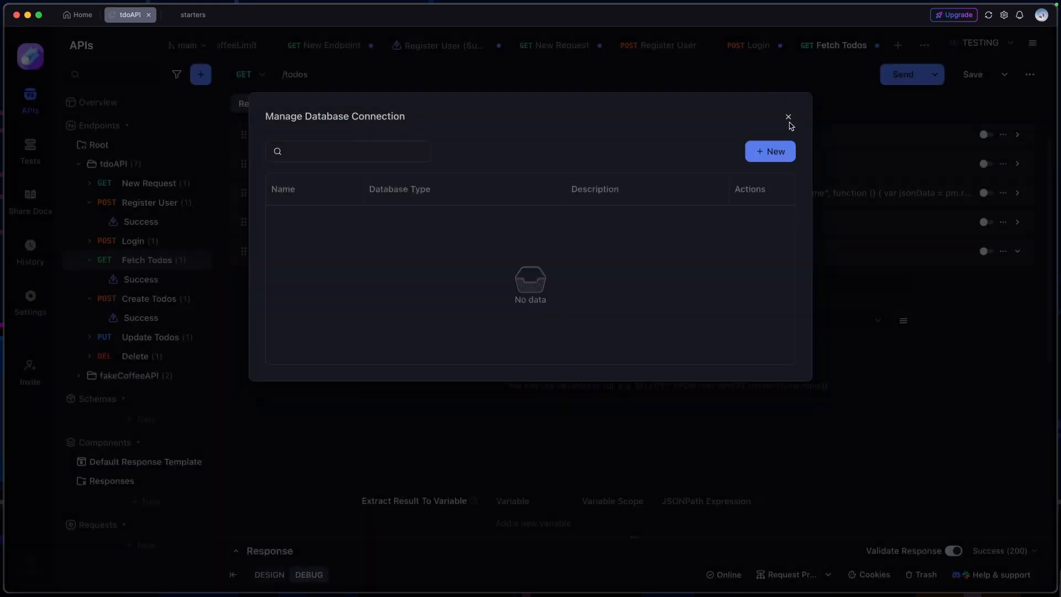
{"action": "left_click", "coordinate": [789, 119]}
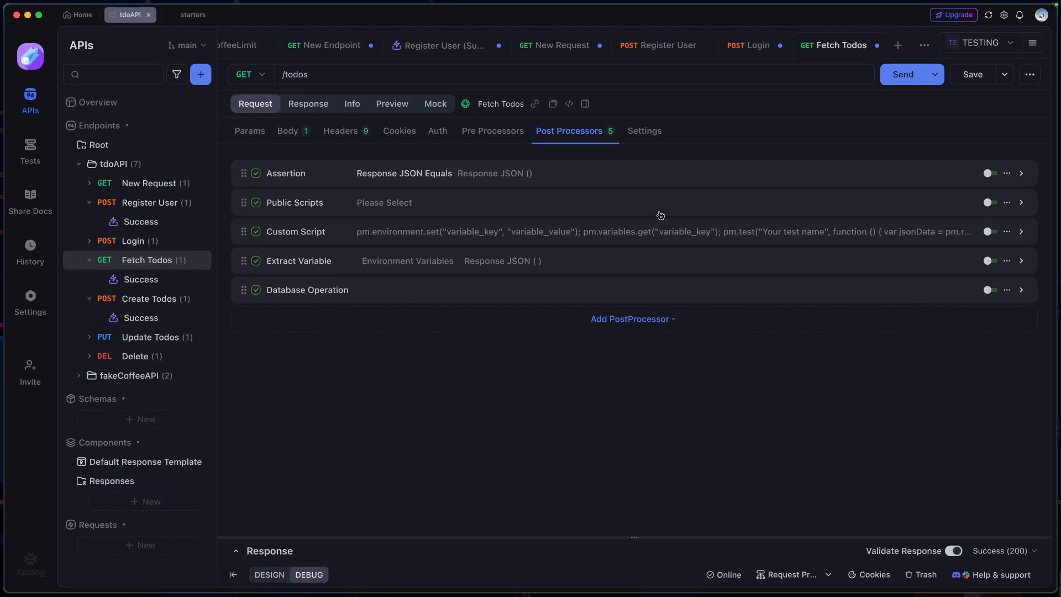
{"action": "left_click", "coordinate": [614, 319]}
Review the response definition, general info and documentation preview of the Fetch Todos endpoint
{"action": "left_click", "coordinate": [305, 106]}
{"action": "left_click", "coordinate": [353, 105]}
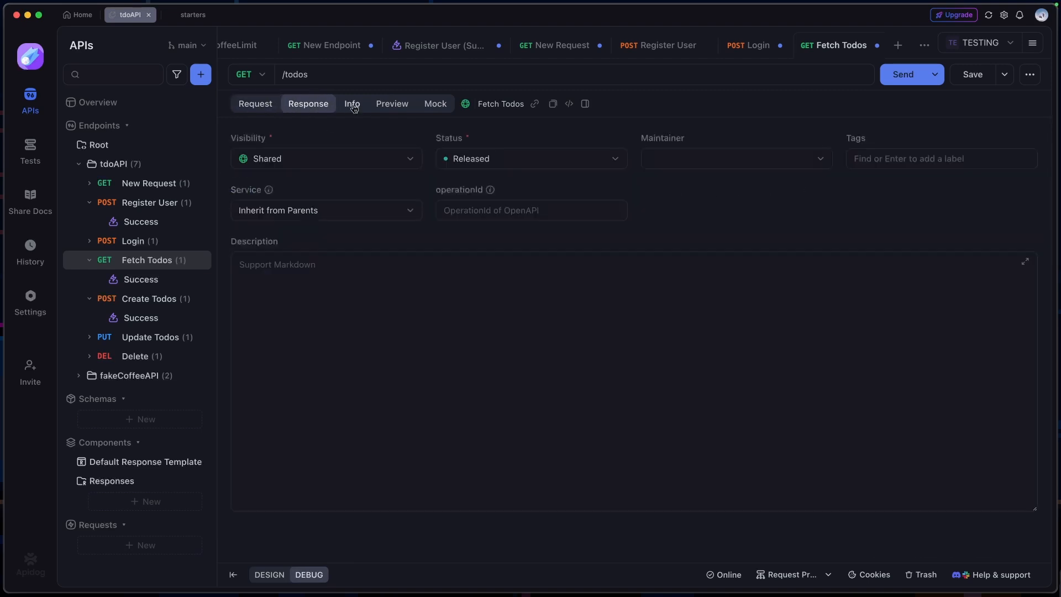
{"action": "left_click", "coordinate": [404, 106]}
{"action": "scroll", "coordinate": [456, 224], "scroll_direction": "down", "scroll_amount": 6}
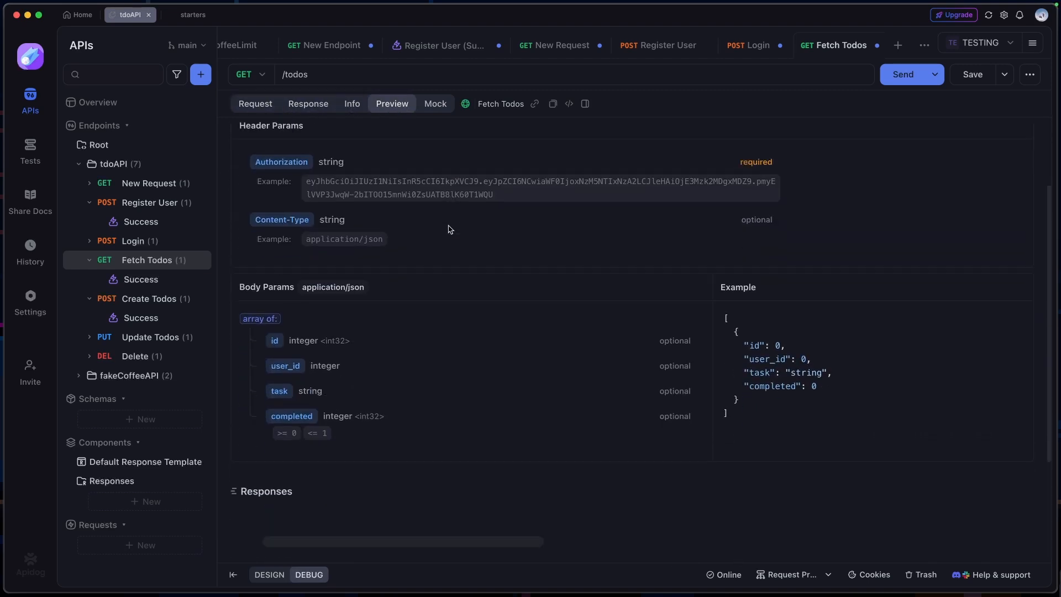
{"action": "scroll", "coordinate": [450, 230], "scroll_direction": "up", "scroll_amount": 8}
Switch to design mode and look over the Fetch Todos endpoint documentation and its editing form
{"action": "left_click", "coordinate": [269, 575]}
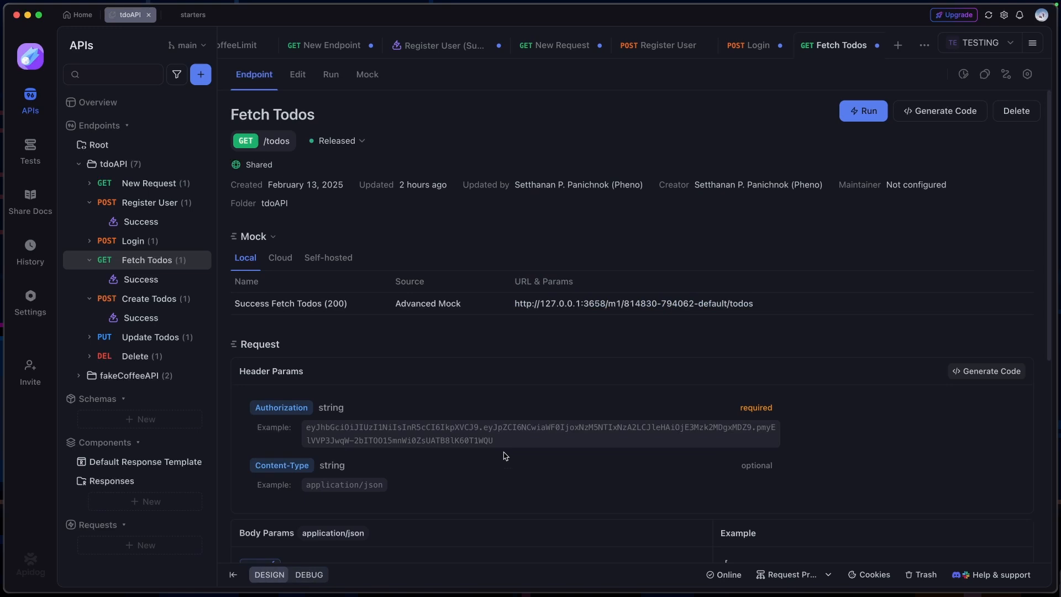
{"action": "scroll", "coordinate": [620, 337], "scroll_direction": "down", "scroll_amount": 8}
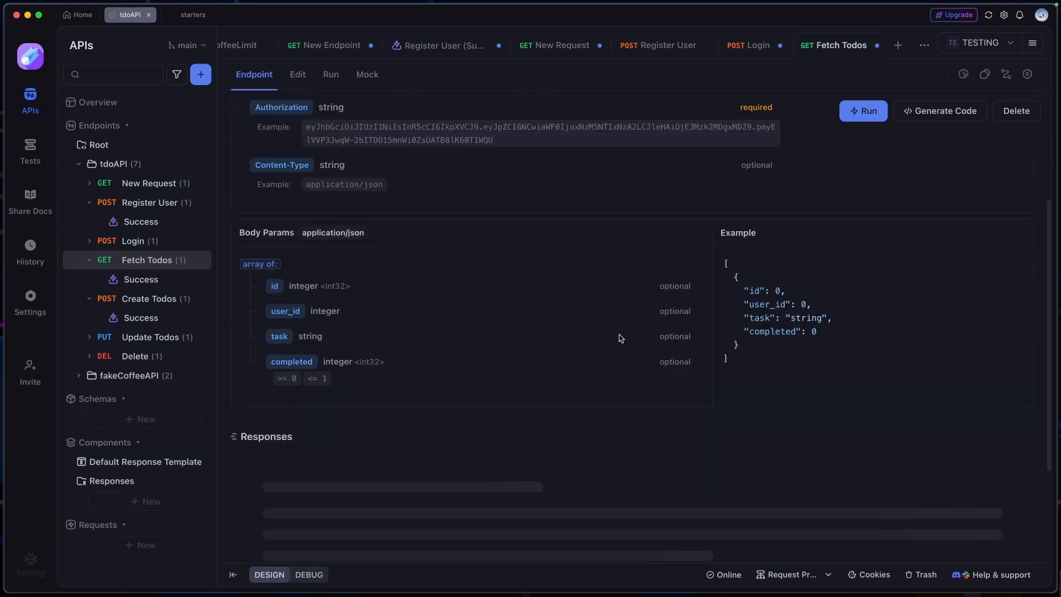
{"action": "scroll", "coordinate": [388, 215], "scroll_direction": "up", "scroll_amount": 8}
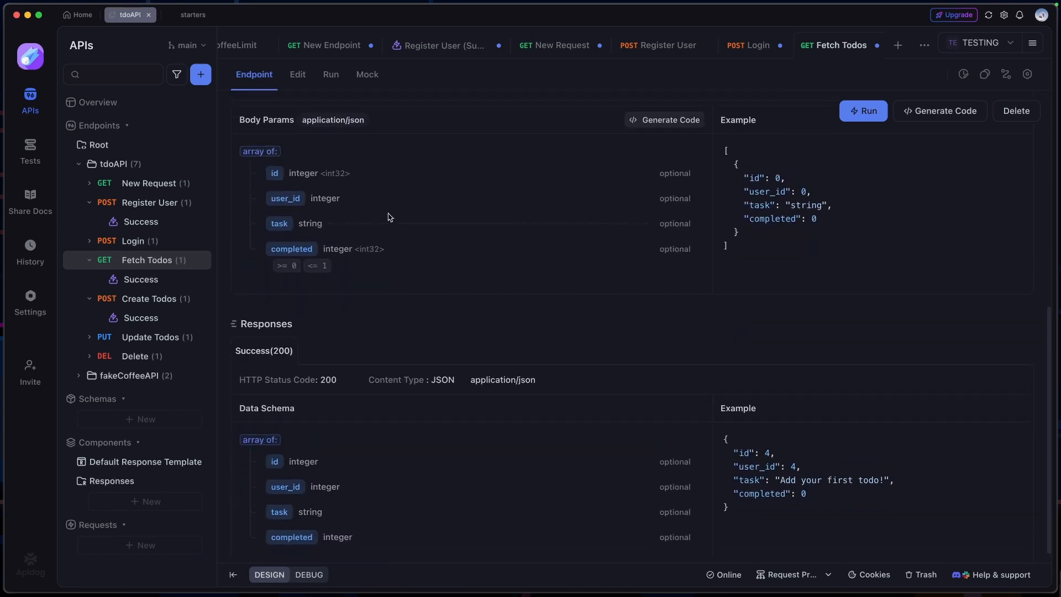
{"action": "left_click", "coordinate": [297, 74]}
{"action": "scroll", "coordinate": [535, 293], "scroll_direction": "down", "scroll_amount": 3}
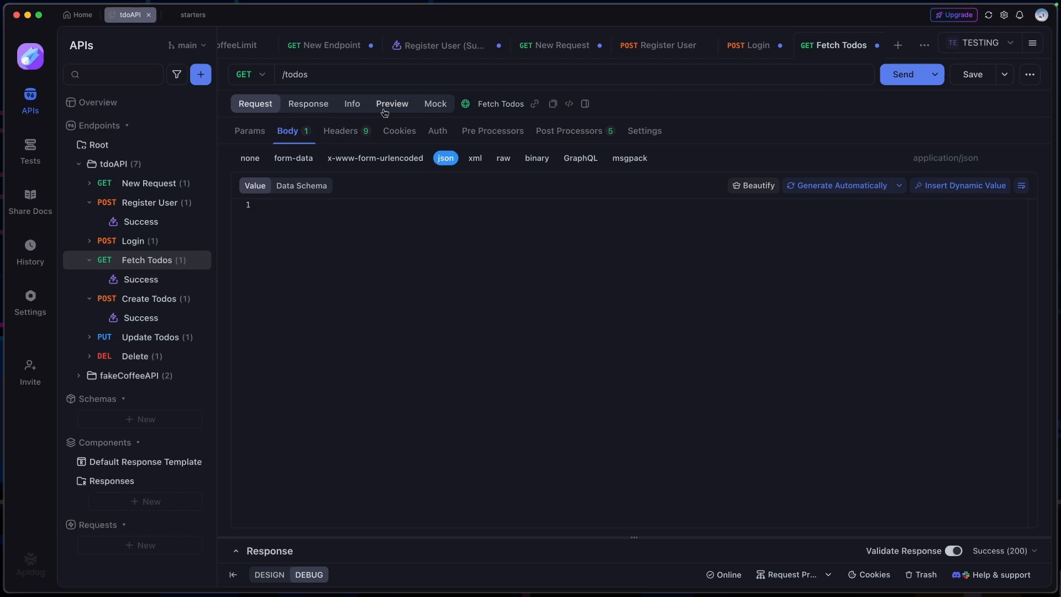
Compare the local and cloud mock URLs of the Fetch Todos endpoint
{"action": "left_click", "coordinate": [436, 107]}
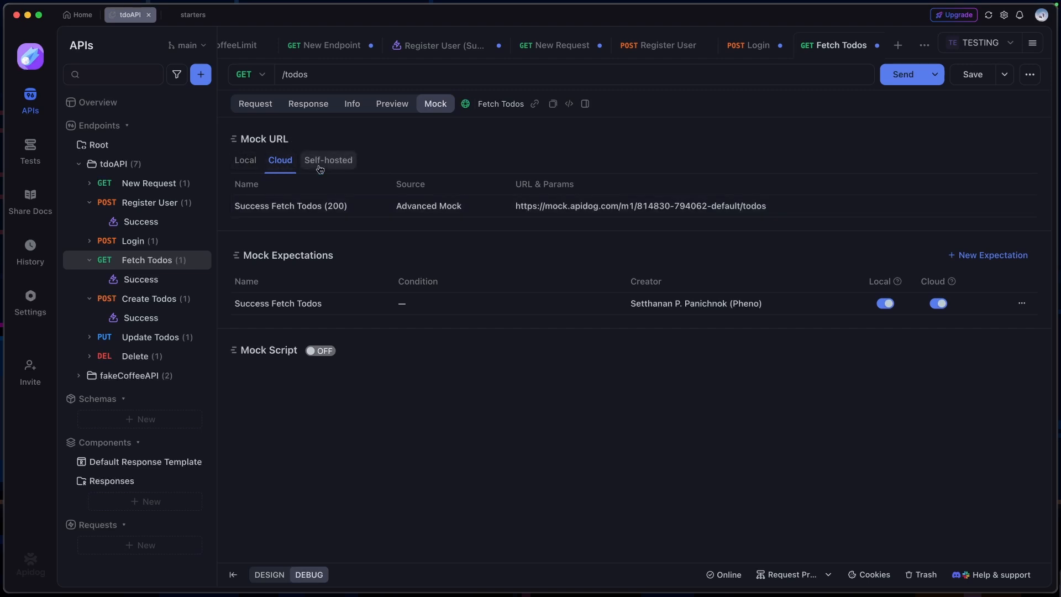
{"action": "left_click", "coordinate": [247, 161]}
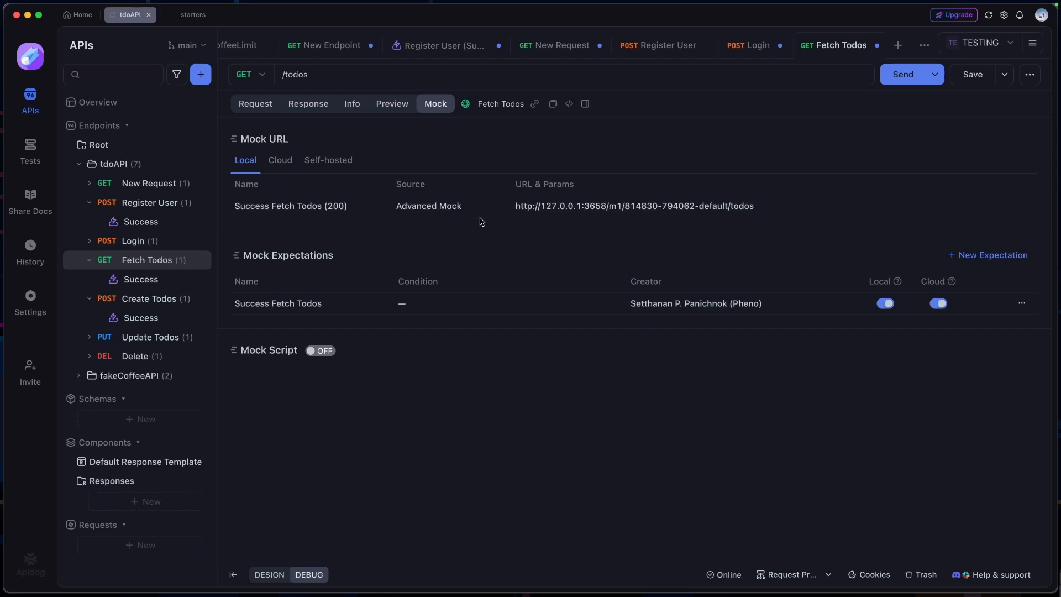
{"action": "left_click", "coordinate": [275, 159]}
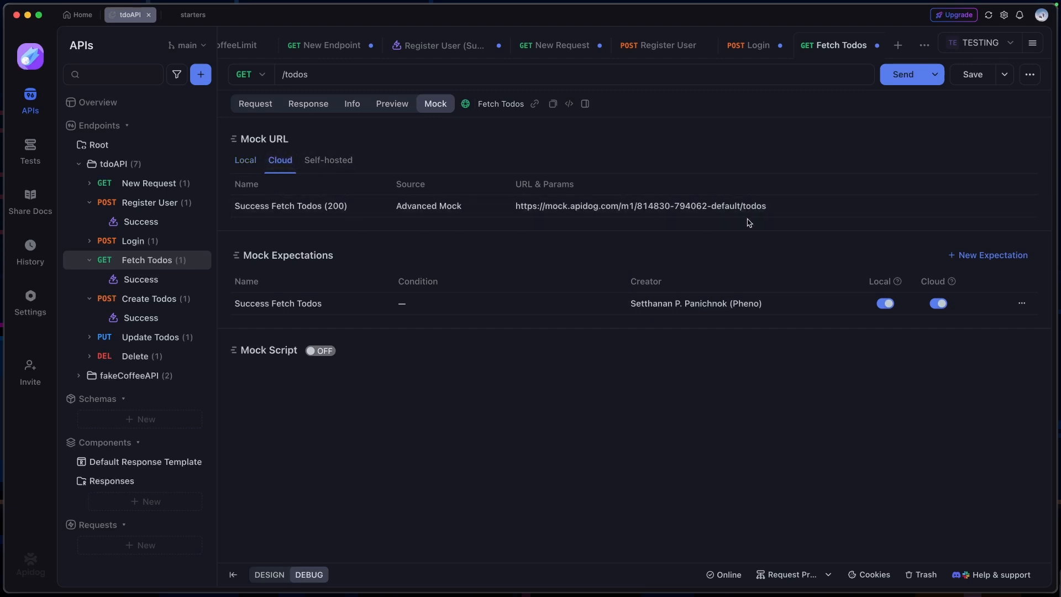
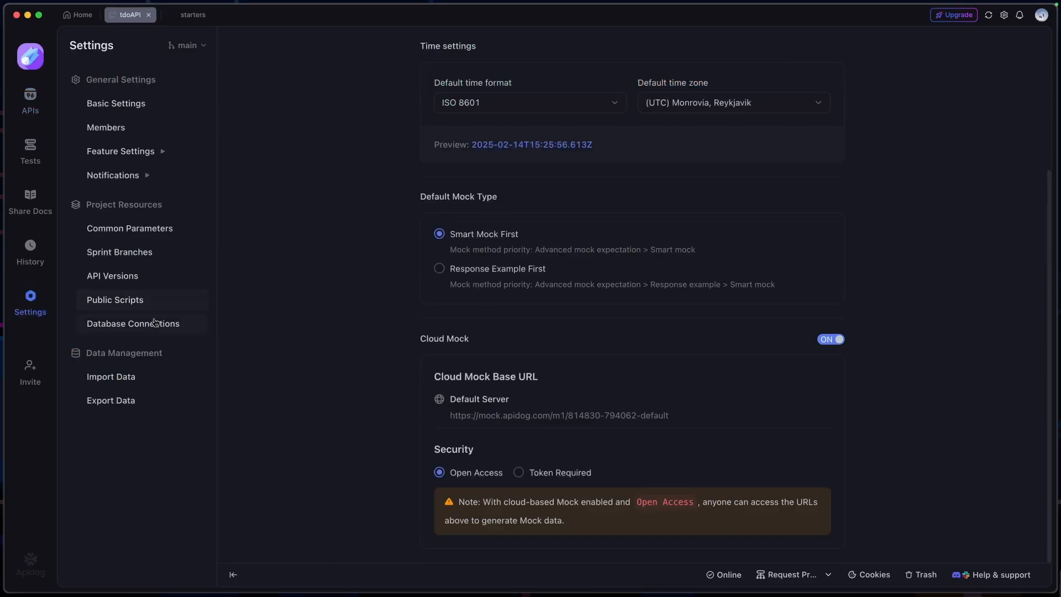
Review the project's mock settings, covering the mock engine, time settings, default mock type and cloud mock security
{"action": "scroll", "coordinate": [469, 315], "scroll_direction": "up", "scroll_amount": 2}
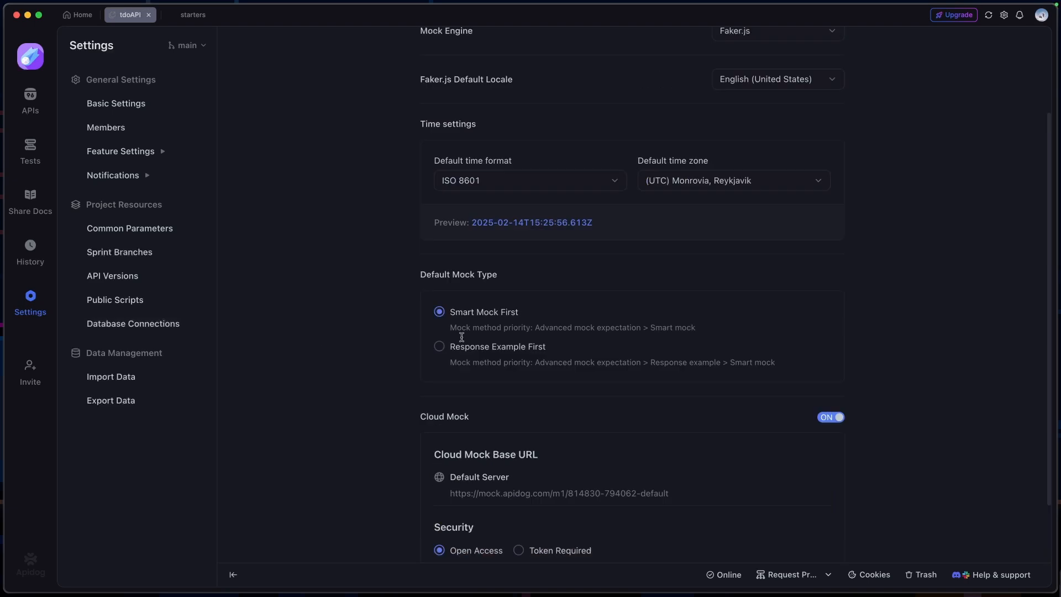
{"action": "scroll", "coordinate": [462, 337], "scroll_direction": "up", "scroll_amount": 3}
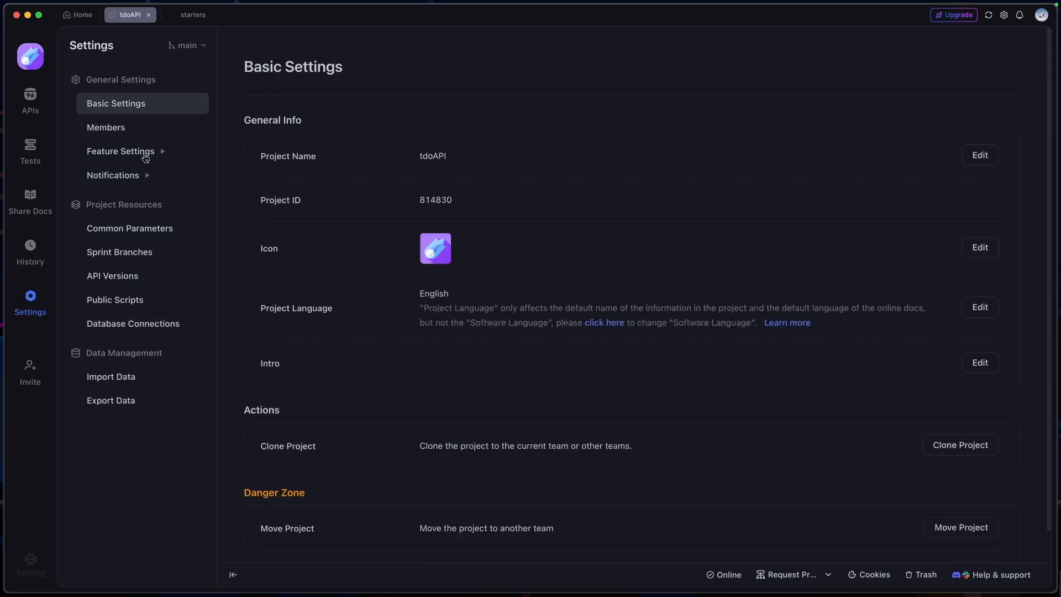
{"action": "left_click", "coordinate": [146, 157]}
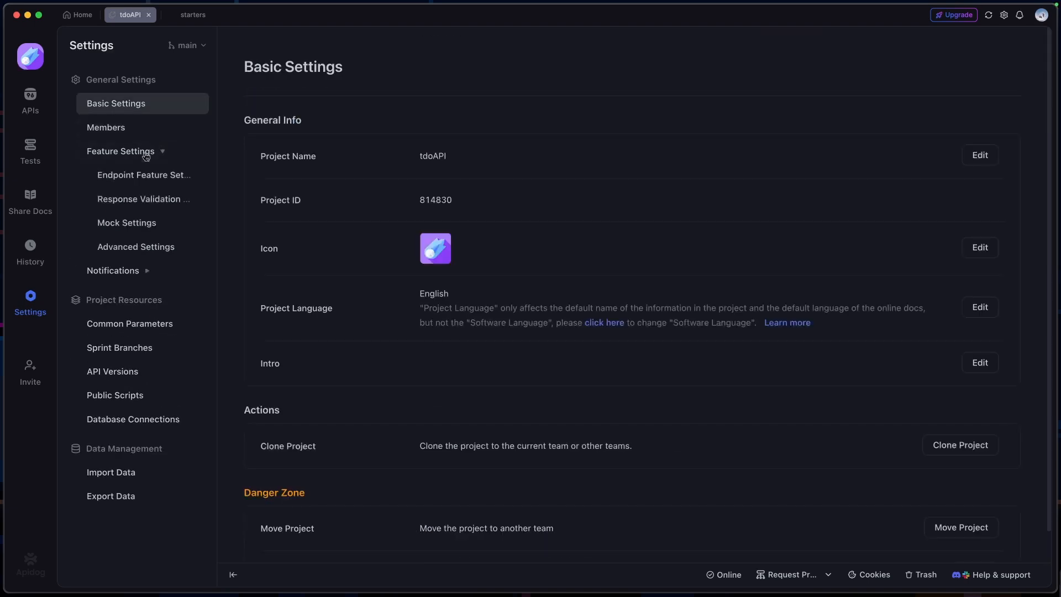
{"action": "left_click", "coordinate": [135, 222]}
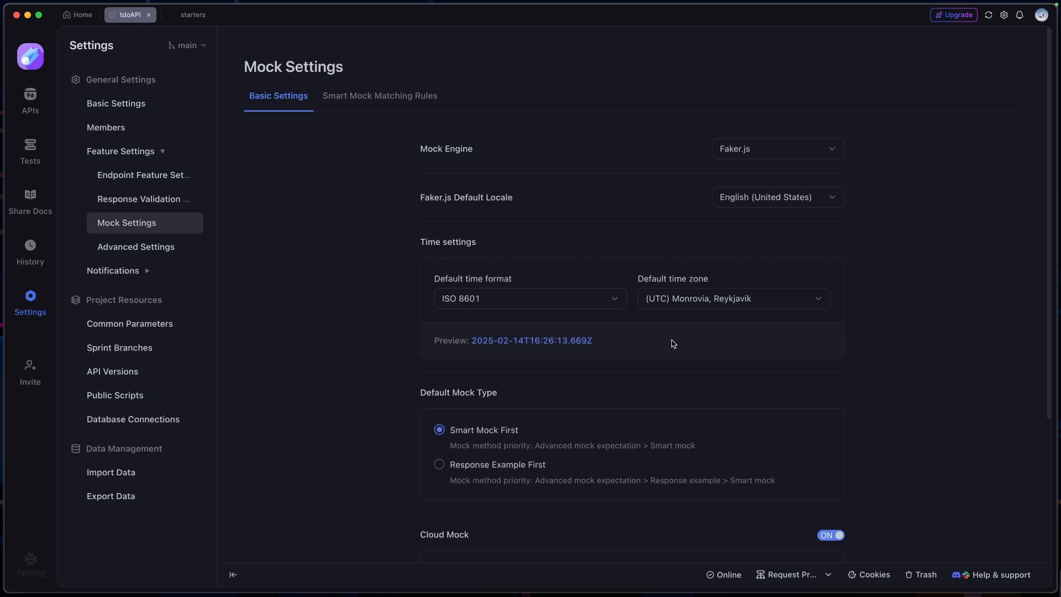
{"action": "scroll", "coordinate": [673, 344], "scroll_direction": "down", "scroll_amount": 5}
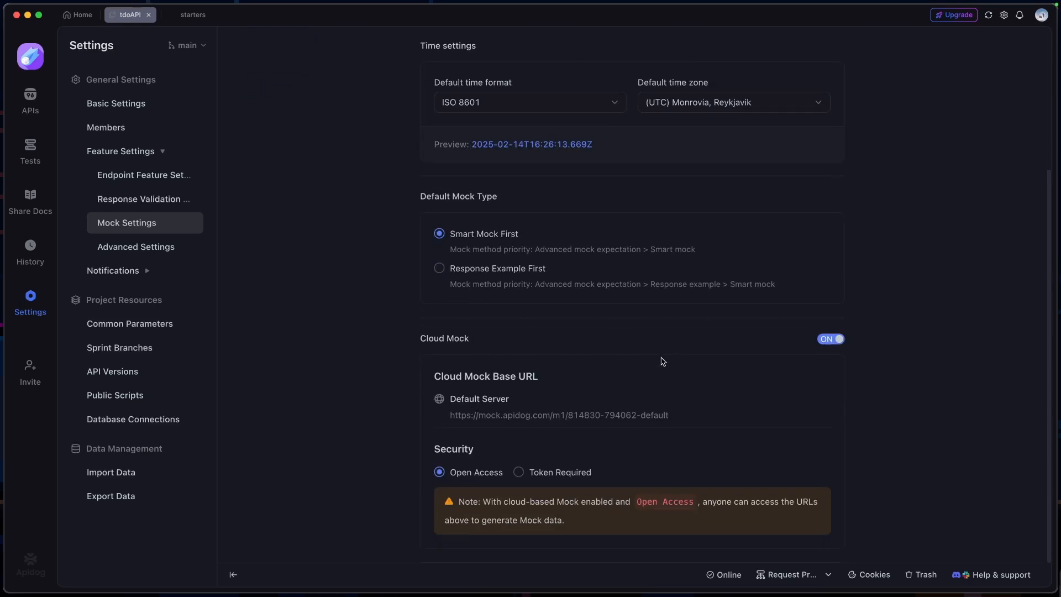
{"action": "scroll", "coordinate": [658, 369], "scroll_direction": "up", "scroll_amount": 5}
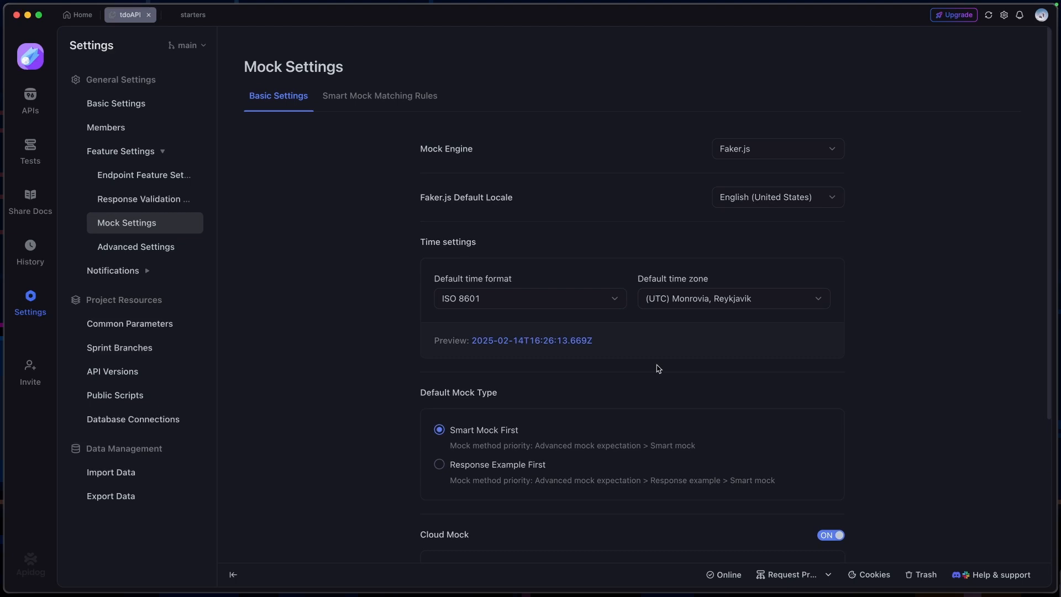
{"action": "scroll", "coordinate": [658, 368], "scroll_direction": "down", "scroll_amount": 5}
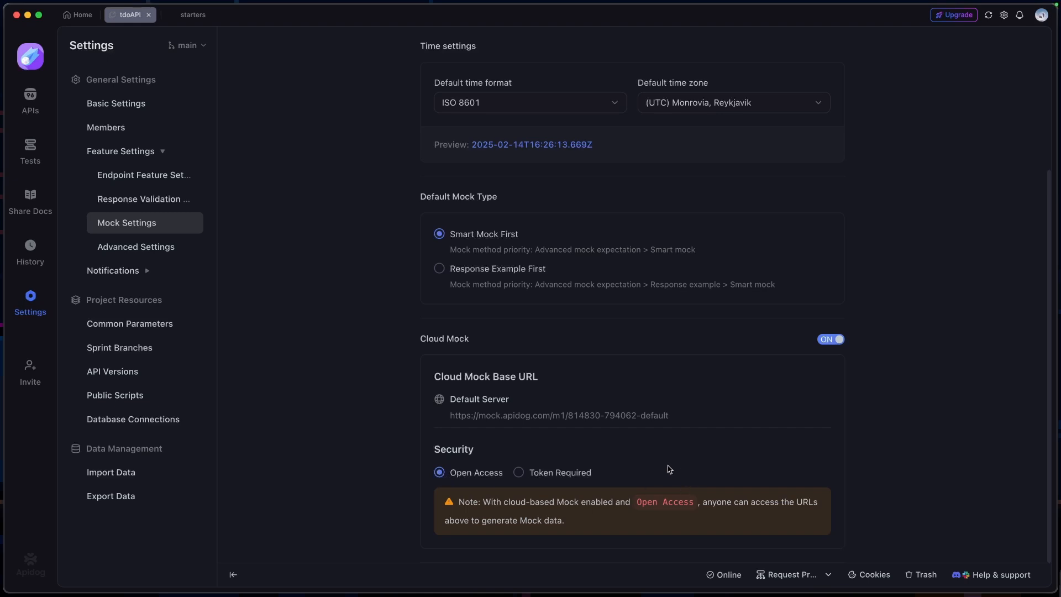
Return to the Fetch Todos mock page and look over a blank new expectation form, closing it without saving
{"action": "left_click", "coordinate": [30, 97]}
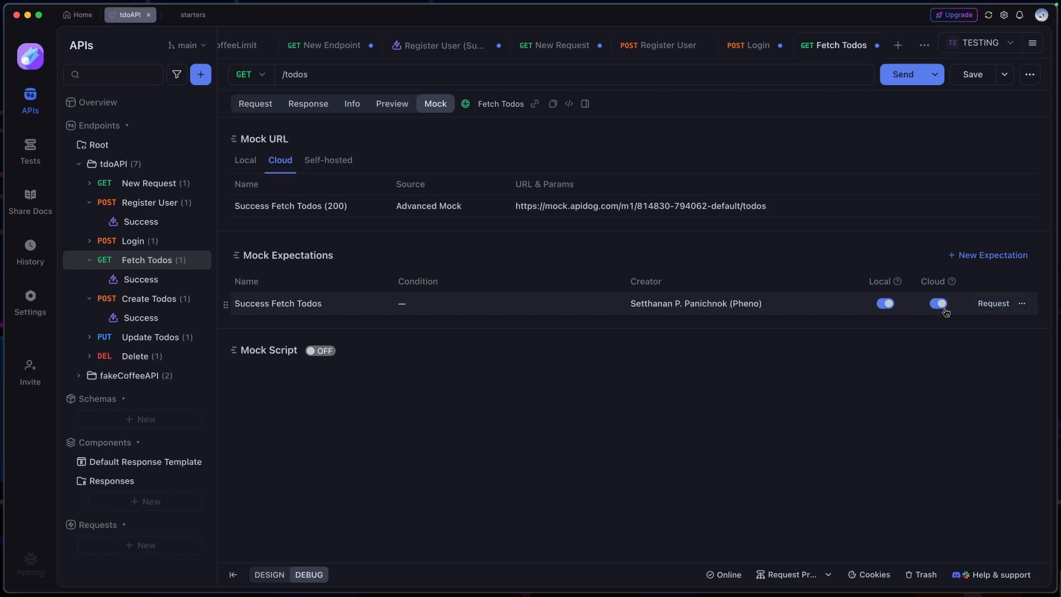
{"action": "left_click", "coordinate": [1008, 207]}
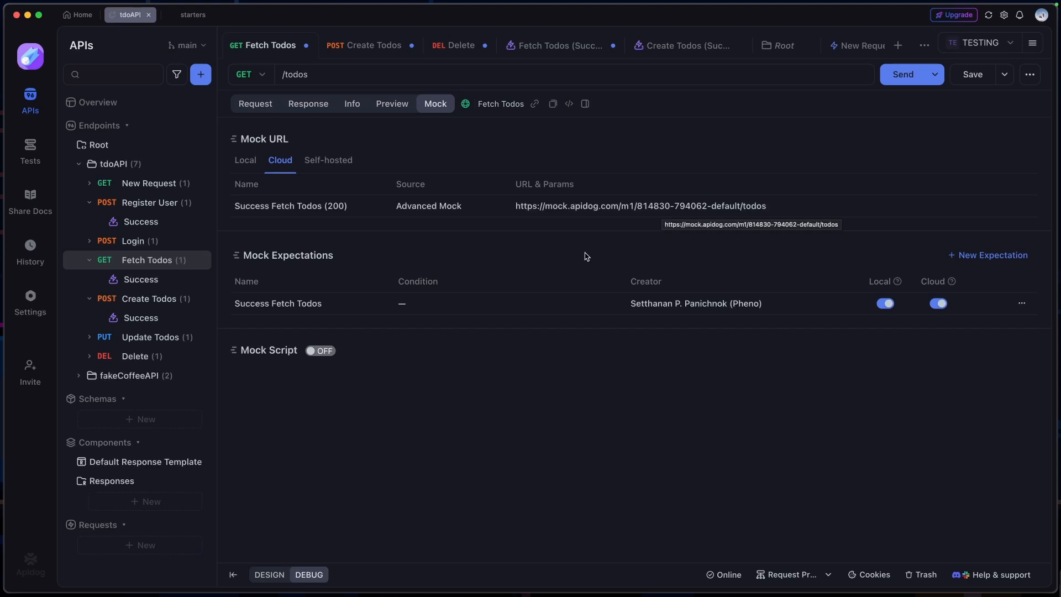
{"action": "left_click", "coordinate": [1004, 260]}
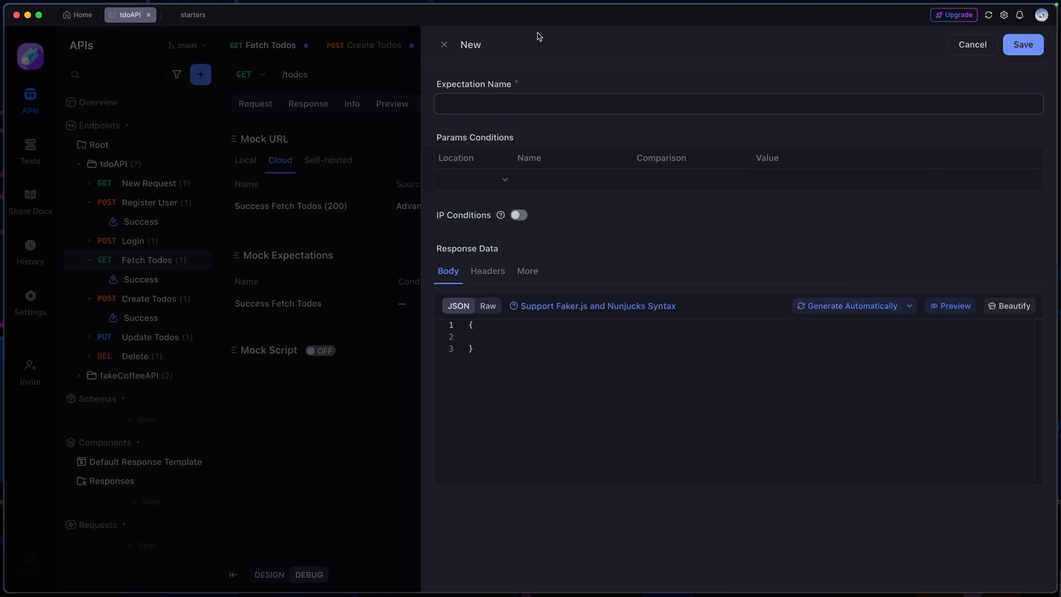
{"action": "left_click", "coordinate": [444, 45]}
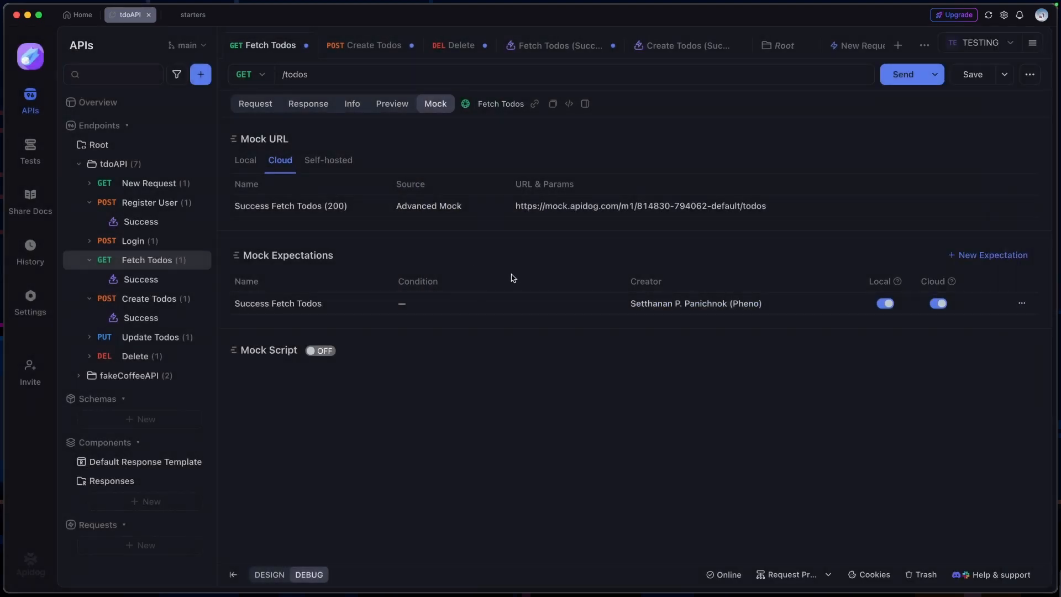
Examine the dynamic values in the Success Fetch Todos expectation's response body, closing the expectation without saving
{"action": "left_click", "coordinate": [345, 310]}
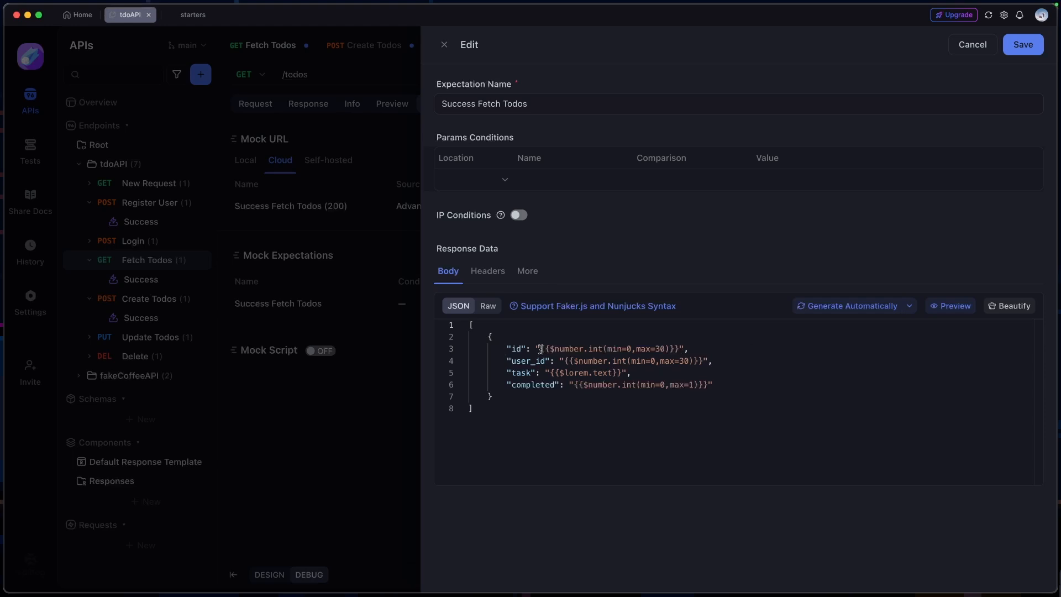
{"action": "left_click_drag", "start_coordinate": [539, 349], "coordinate": [678, 349]}
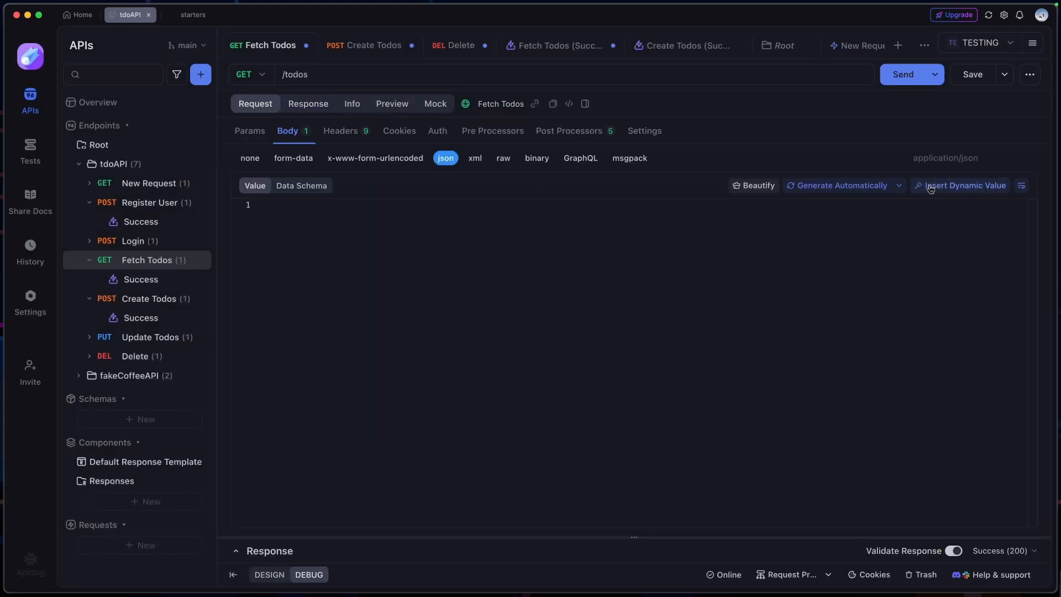
{"action": "mouse_move", "coordinate": [705, 294]}
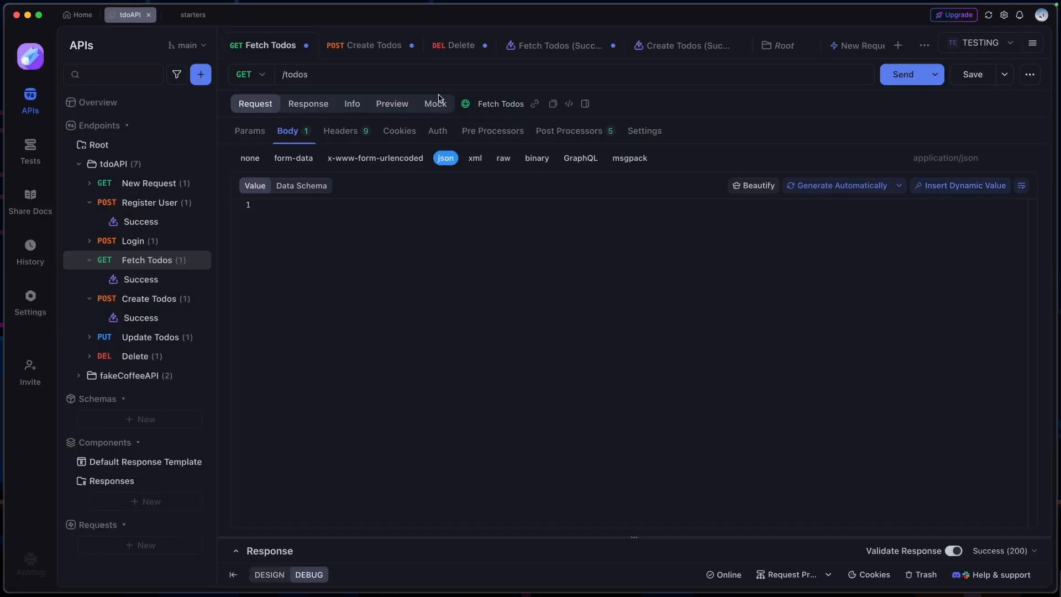
{"action": "left_click", "coordinate": [437, 104]}
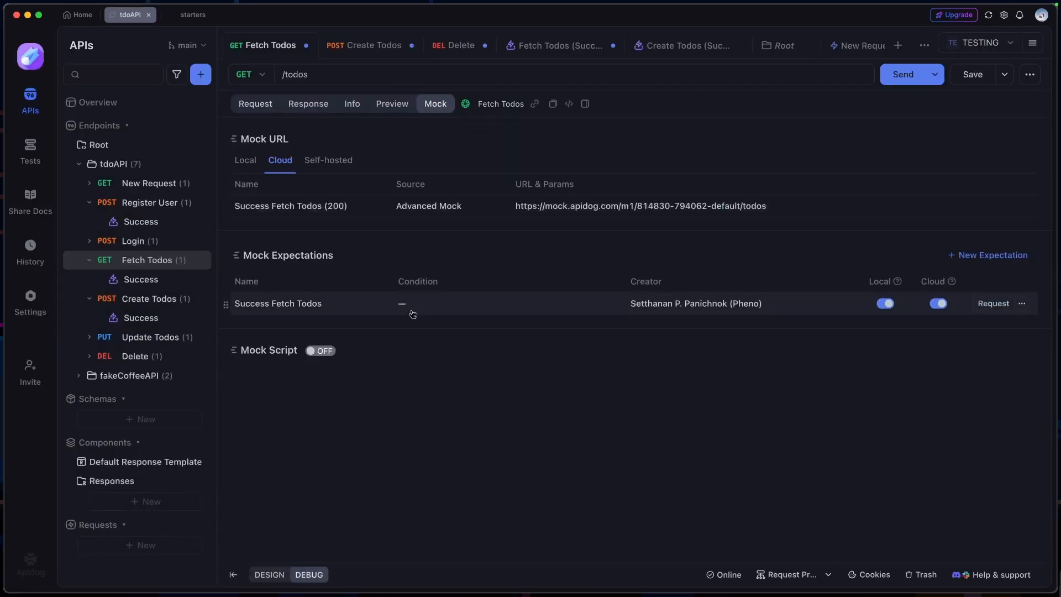
{"action": "left_click", "coordinate": [362, 307]}
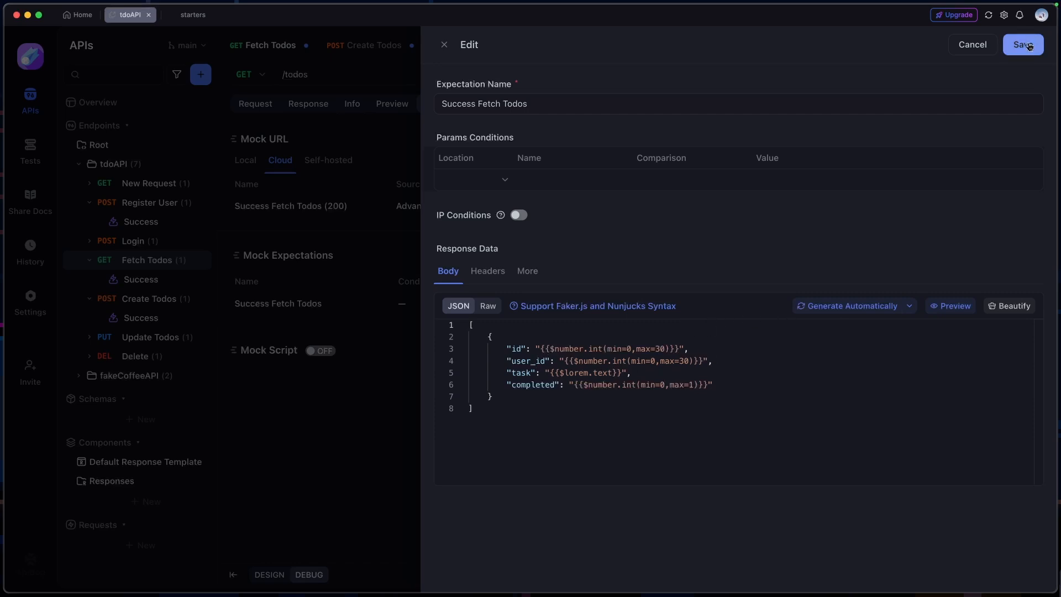
{"action": "left_click", "coordinate": [444, 45]}
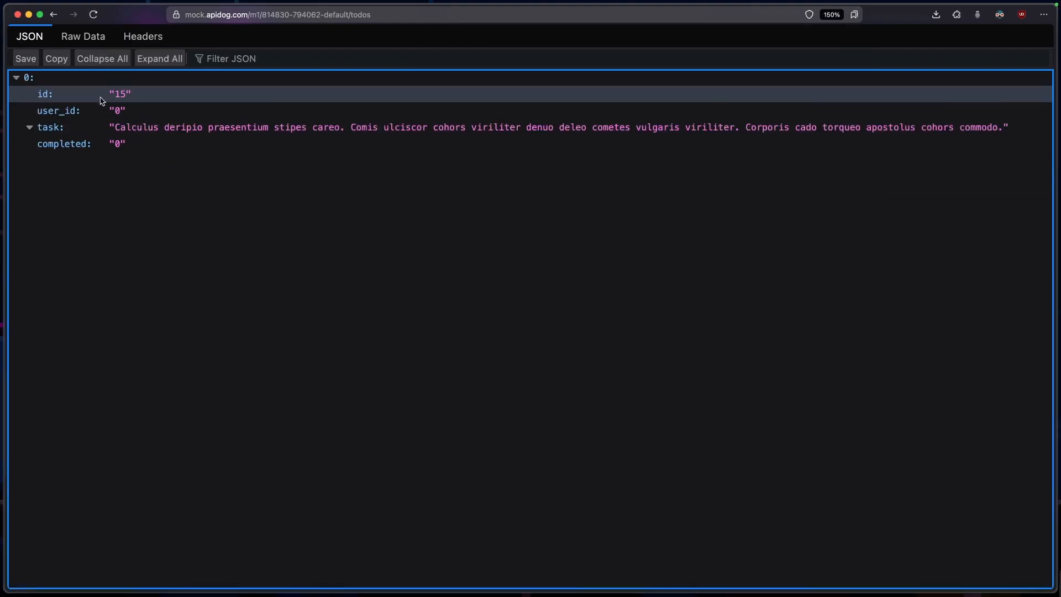
Reload the Fetch Todos cloud mock URL twice in the browser to compare the generated data, and switch back to Apidog
{"action": "left_click", "coordinate": [91, 17]}
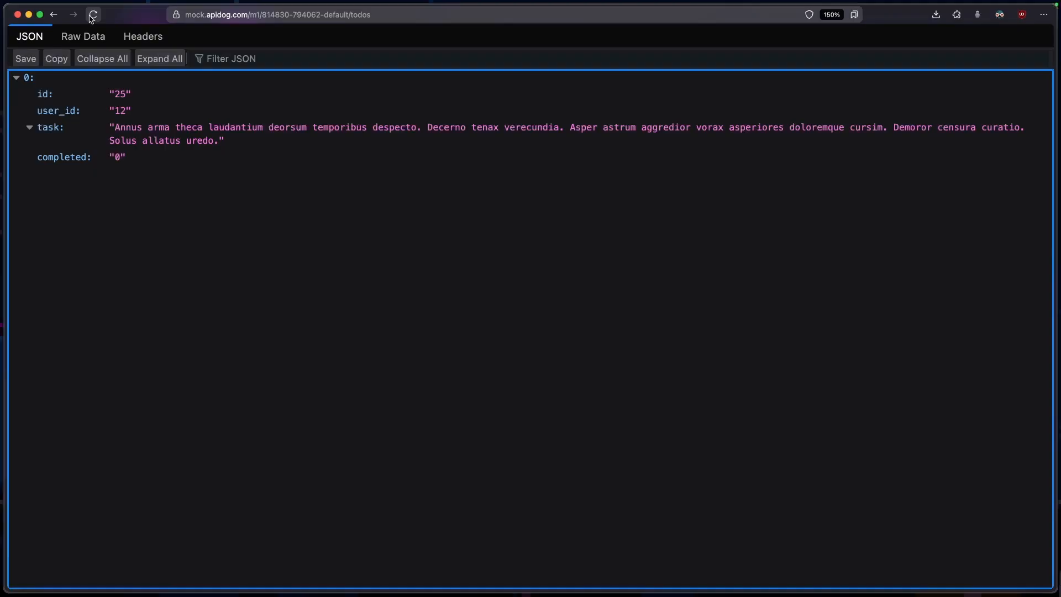
{"action": "left_click", "coordinate": [91, 18]}
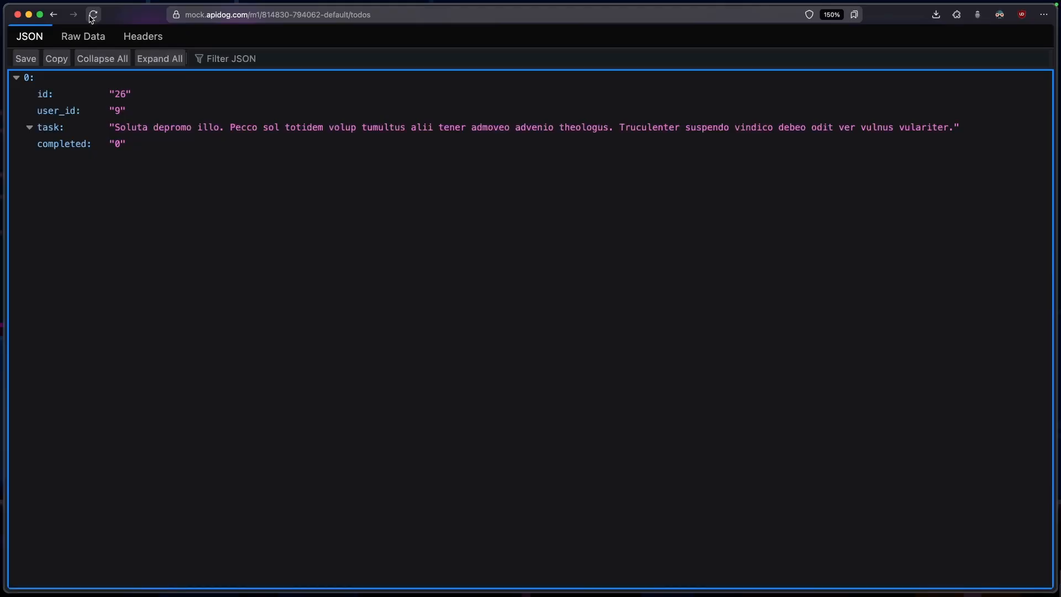
{"action": "key", "text": "super+Tab"}
Inspect the mock data generator settings of the id and user_id fields in the Fetch Todos response schema
{"action": "left_click", "coordinate": [320, 107]}
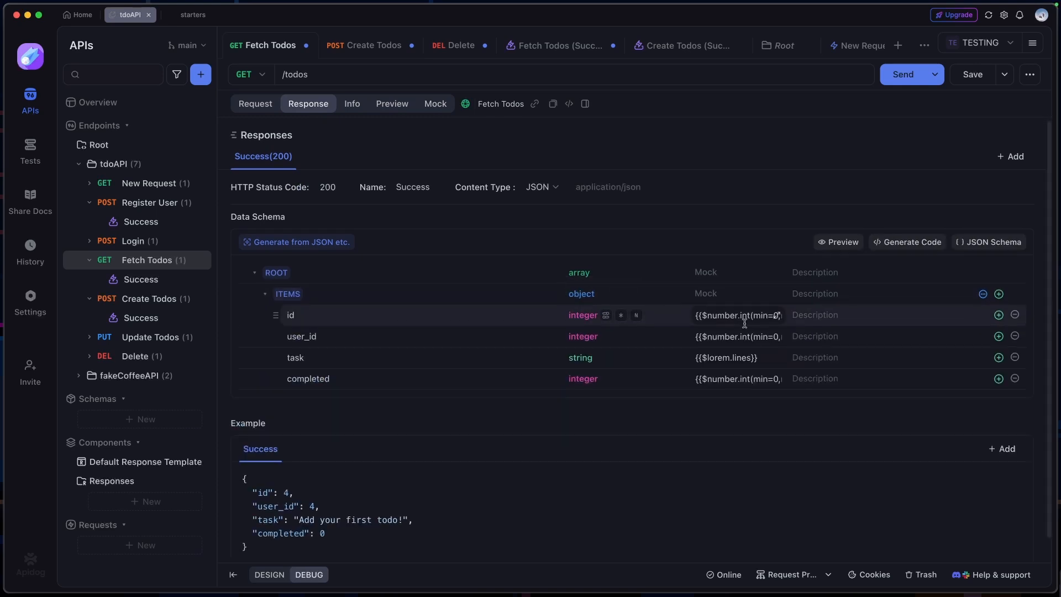
{"action": "scroll", "coordinate": [743, 318], "scroll_direction": "down", "scroll_amount": 1}
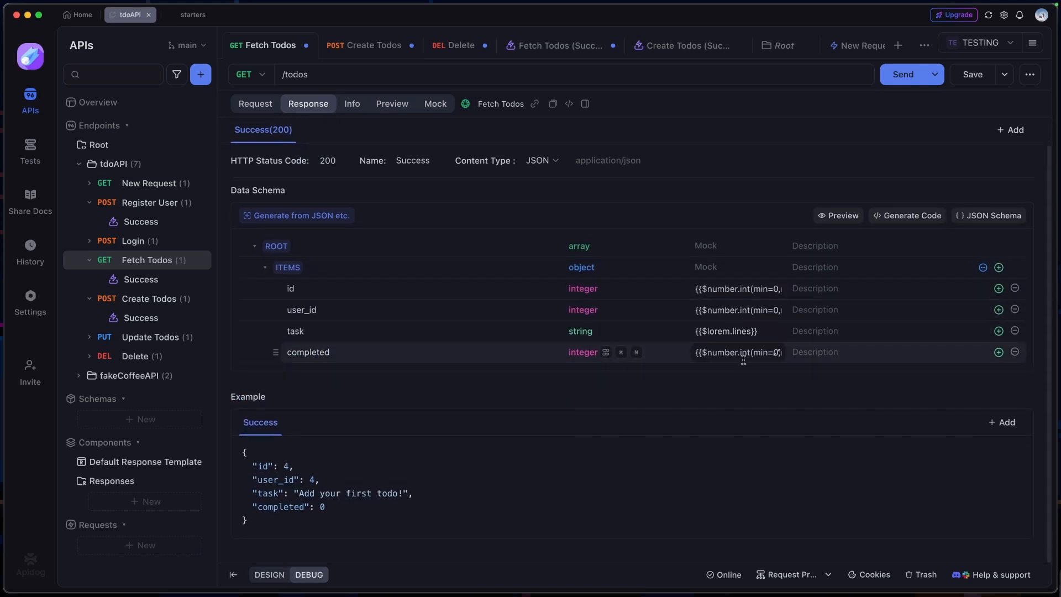
{"action": "left_click", "coordinate": [741, 288]}
{"action": "left_click", "coordinate": [752, 408]}
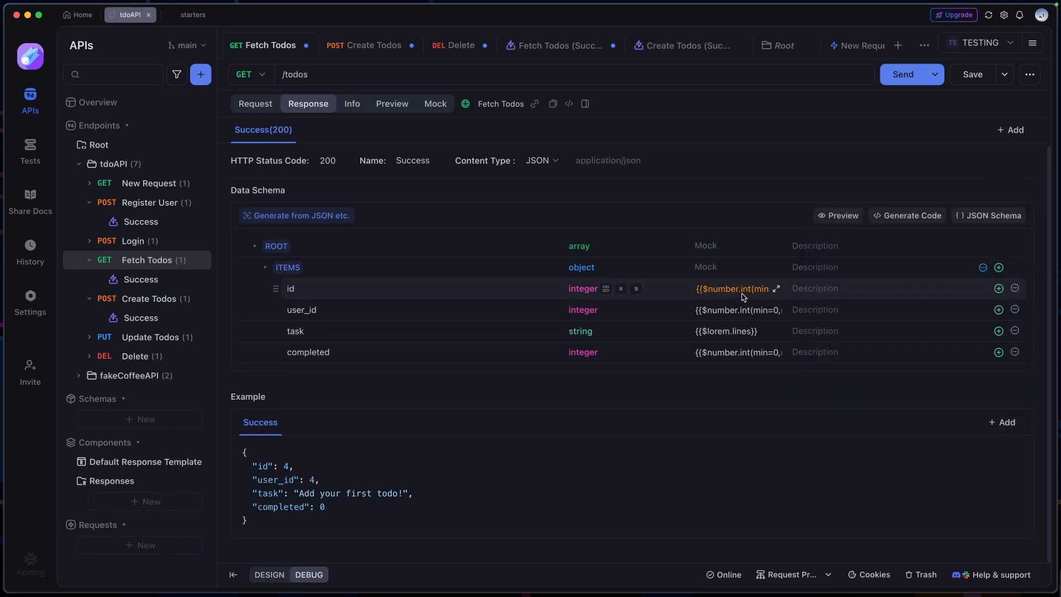
{"action": "mouse_move", "coordinate": [732, 291]}
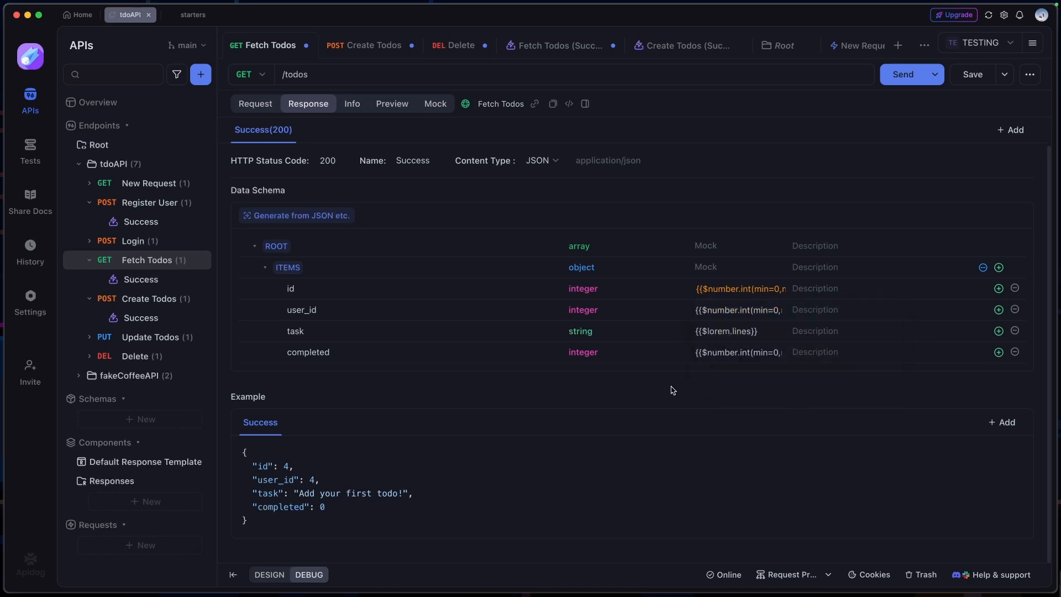
{"action": "left_click", "coordinate": [726, 313]}
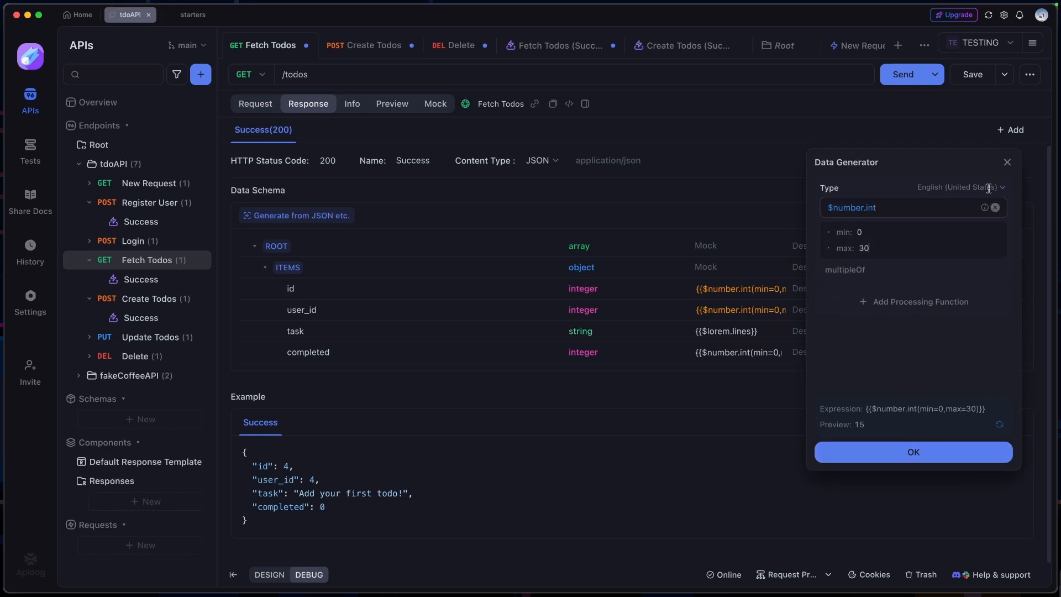
{"action": "left_click", "coordinate": [1007, 162]}
Try $lorem.text as the mock type of the task field, closing the data generator without applying it
{"action": "left_click", "coordinate": [730, 331]}
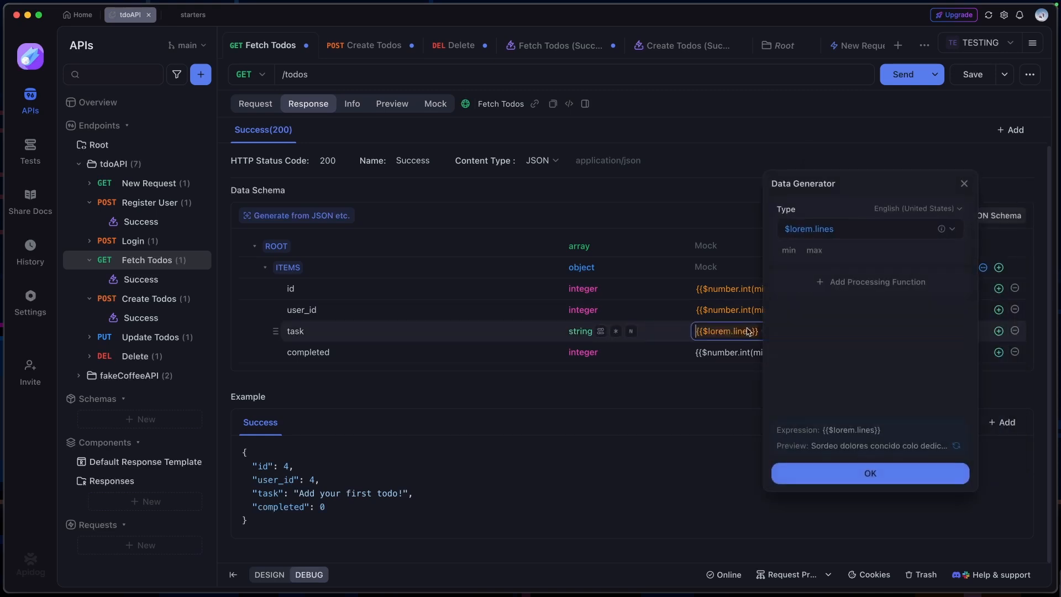
{"action": "left_click", "coordinate": [870, 229]}
{"action": "left_click", "coordinate": [829, 344]}
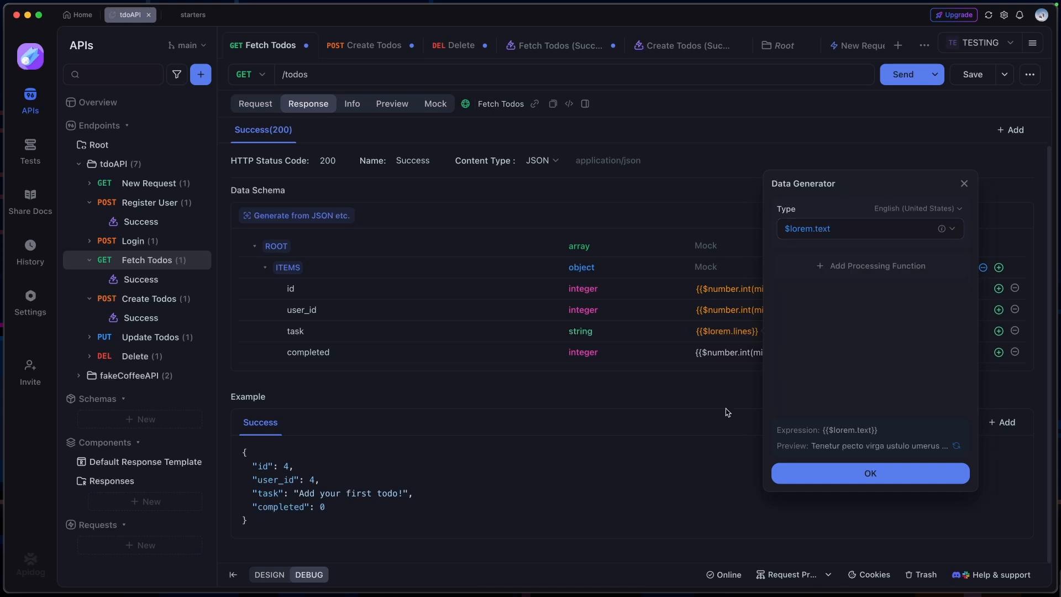
{"action": "left_click", "coordinate": [964, 184]}
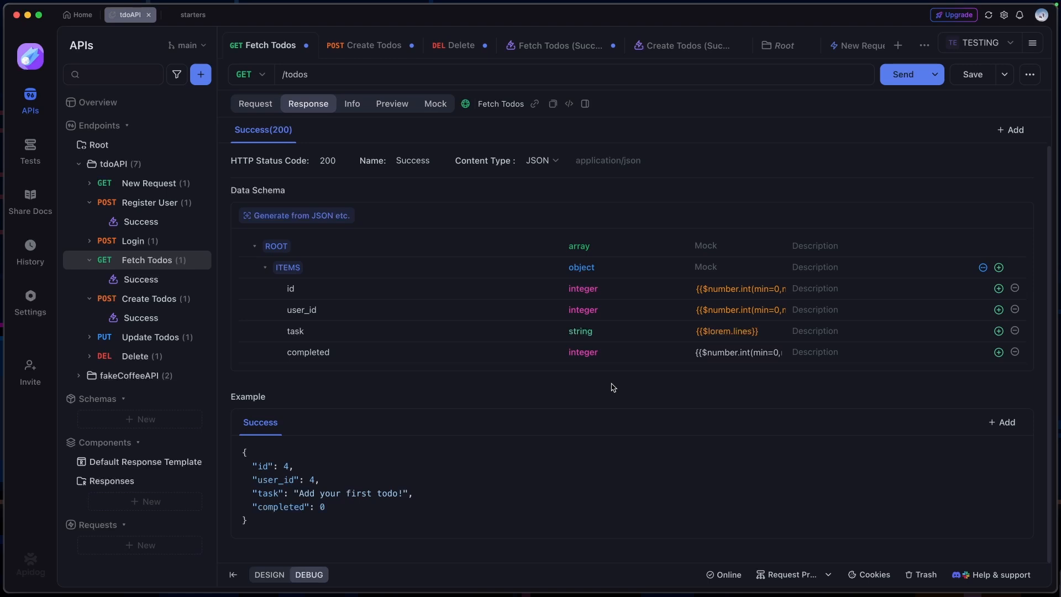
Enable the Fetch Todos mock script to view its editor and reference, turn it off again, and open the mock page in design mode
{"action": "left_click", "coordinate": [434, 104]}
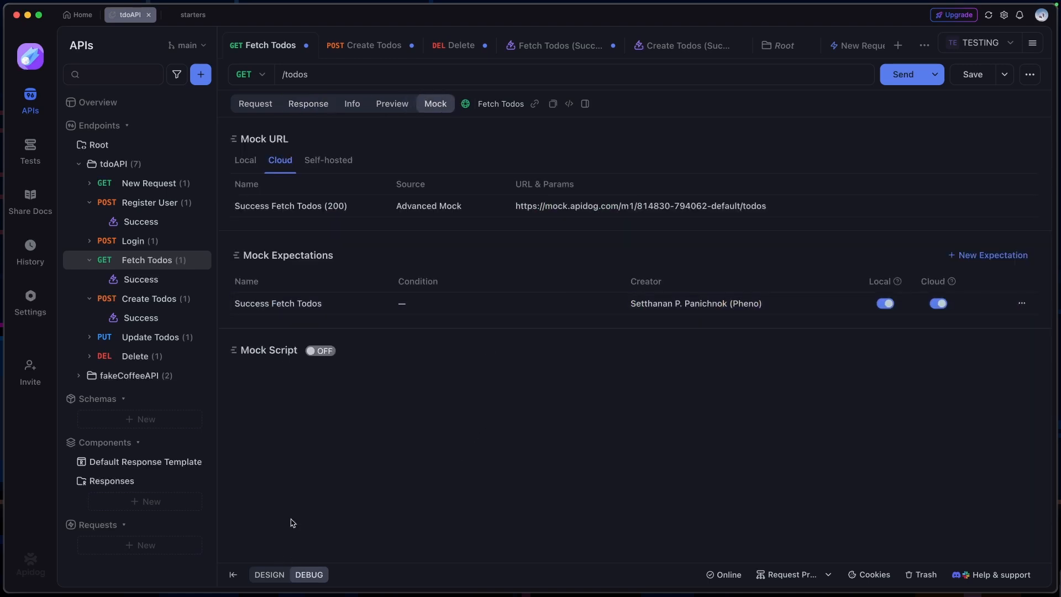
{"action": "left_click", "coordinate": [320, 351]}
{"action": "scroll", "coordinate": [873, 417], "scroll_direction": "down", "scroll_amount": 5}
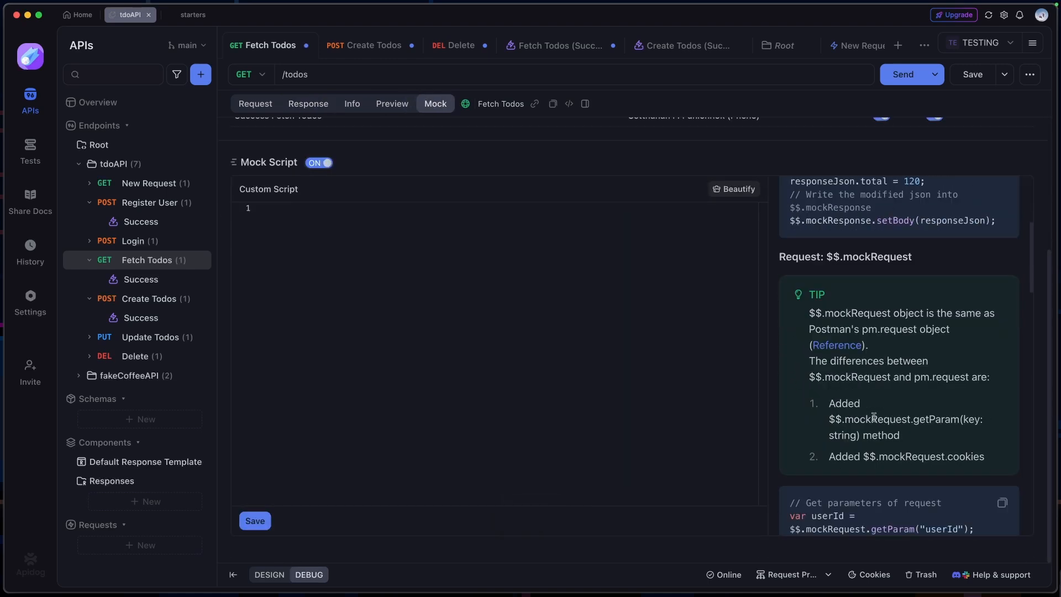
{"action": "scroll", "coordinate": [874, 417], "scroll_direction": "up", "scroll_amount": 4}
{"action": "left_click", "coordinate": [320, 163]}
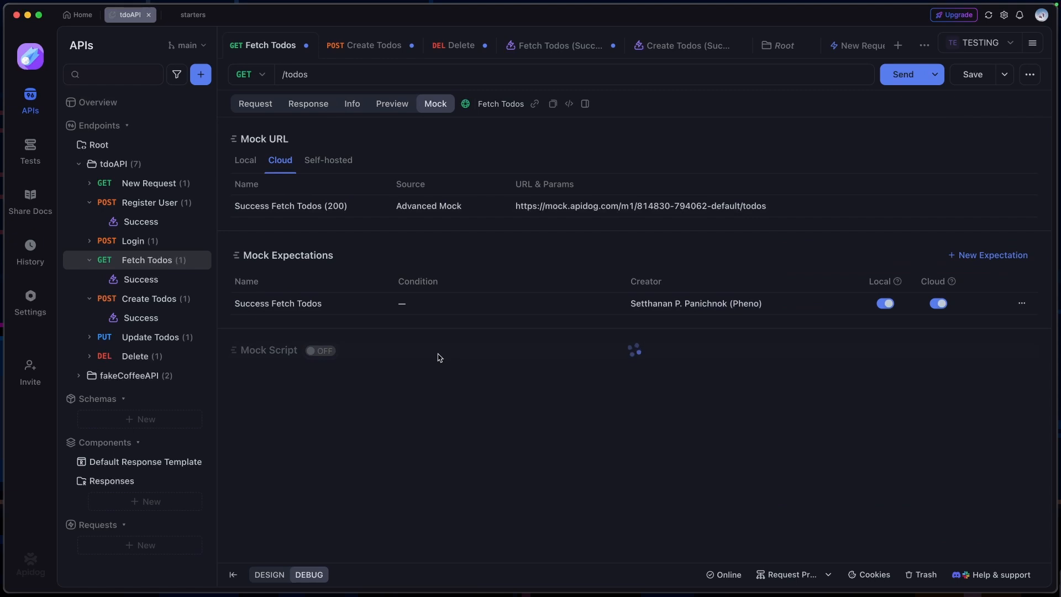
{"action": "left_click", "coordinate": [274, 574]}
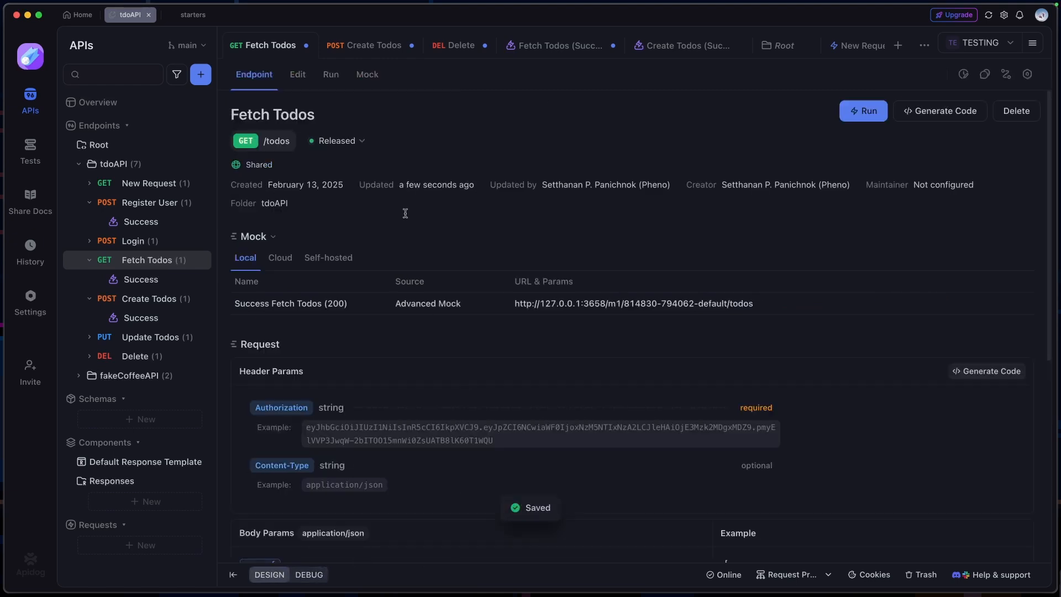
{"action": "left_click", "coordinate": [367, 74]}
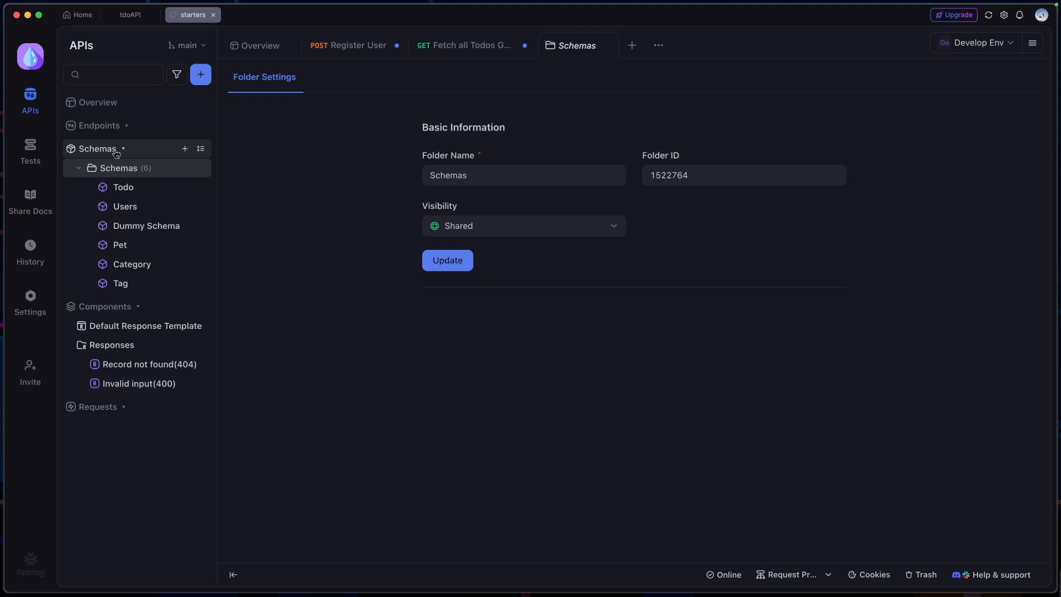
Browse the Schemas and Components sections of the starters project and open the Todo schema
{"action": "left_click", "coordinate": [114, 150]}
{"action": "left_click", "coordinate": [133, 171]}
{"action": "left_click", "coordinate": [111, 152]}
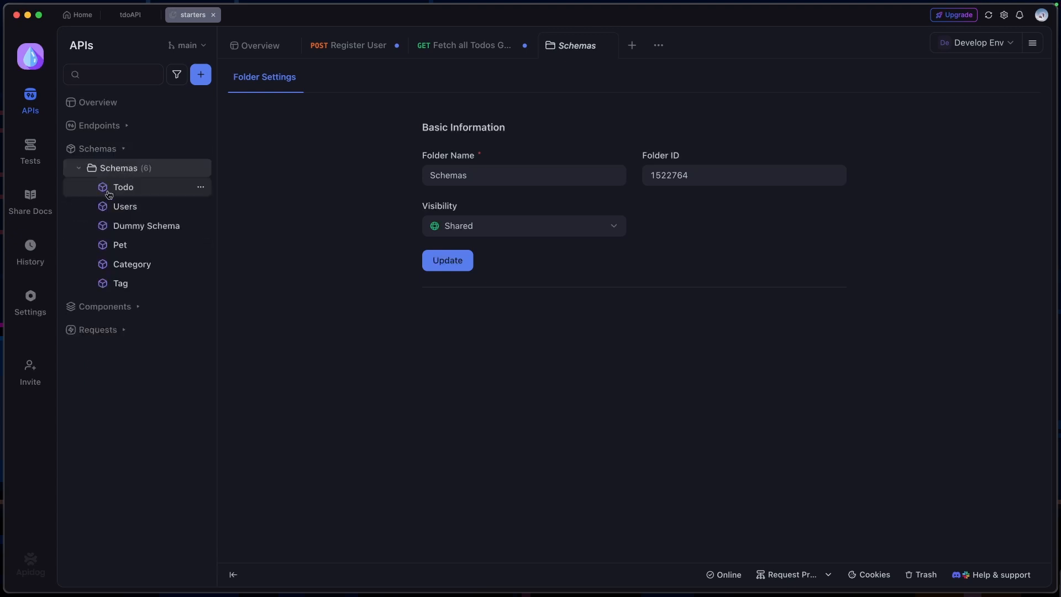
{"action": "left_click", "coordinate": [105, 306]}
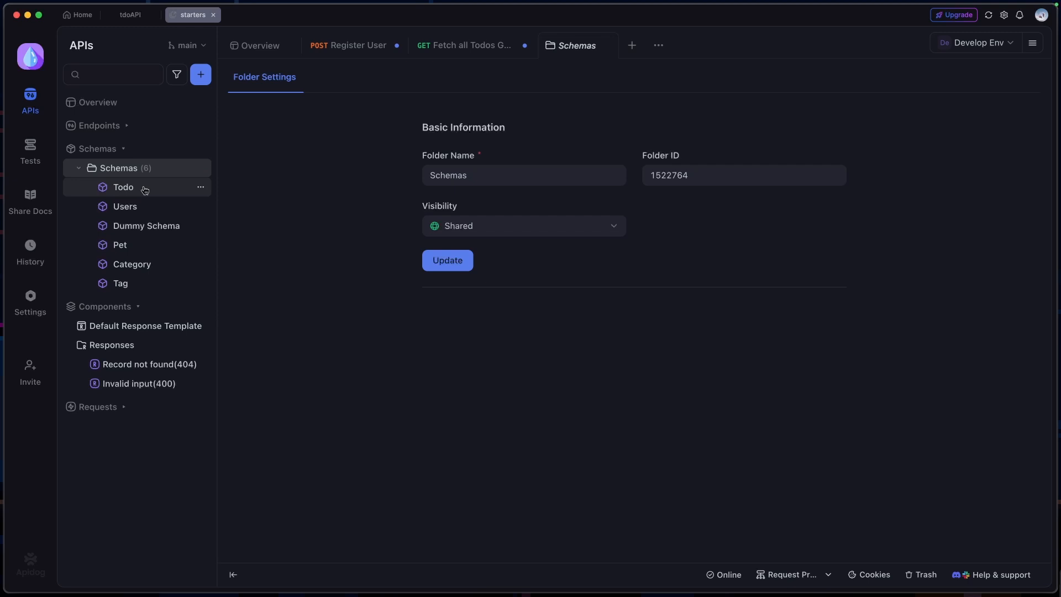
{"action": "left_click", "coordinate": [124, 187]}
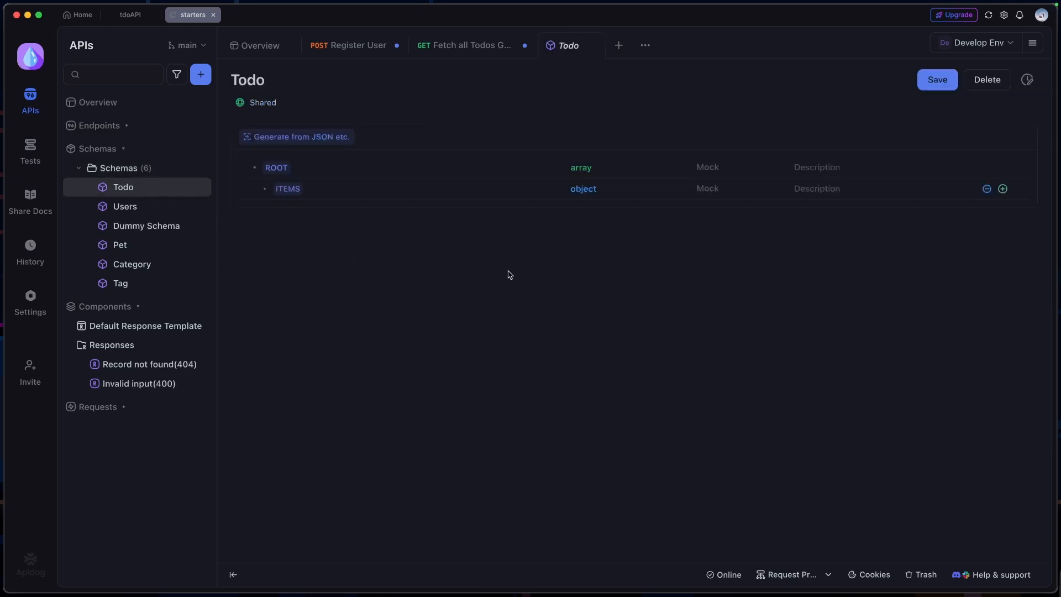
Expand the items of the Todo schema and browse the mock types offered for its fields
{"action": "left_click", "coordinate": [264, 189]}
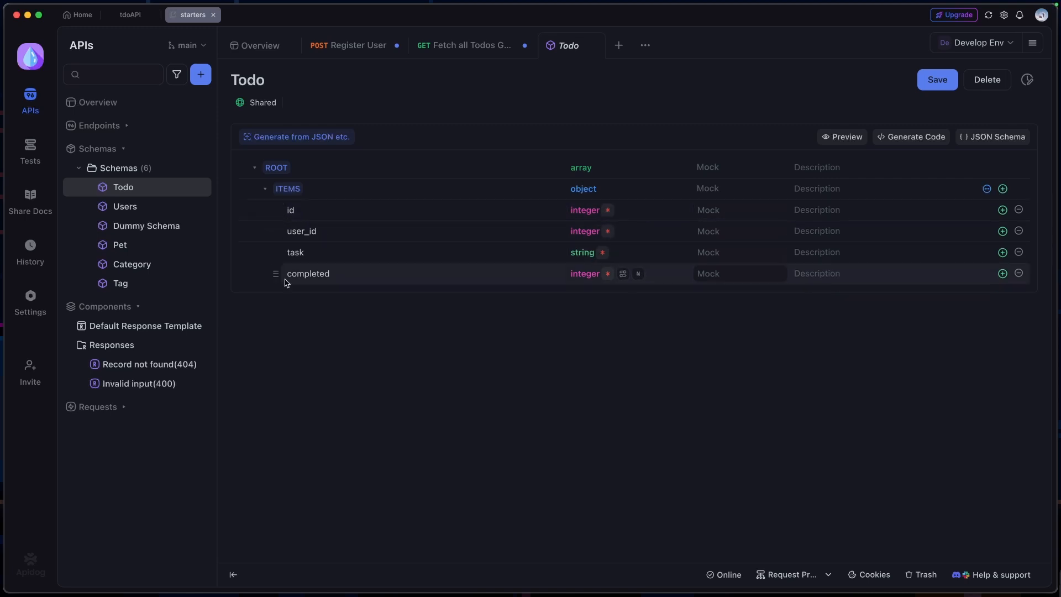
{"action": "left_click", "coordinate": [727, 211]}
{"action": "scroll", "coordinate": [738, 326], "scroll_direction": "down", "scroll_amount": 3}
{"action": "scroll", "coordinate": [741, 343], "scroll_direction": "up", "scroll_amount": 5}
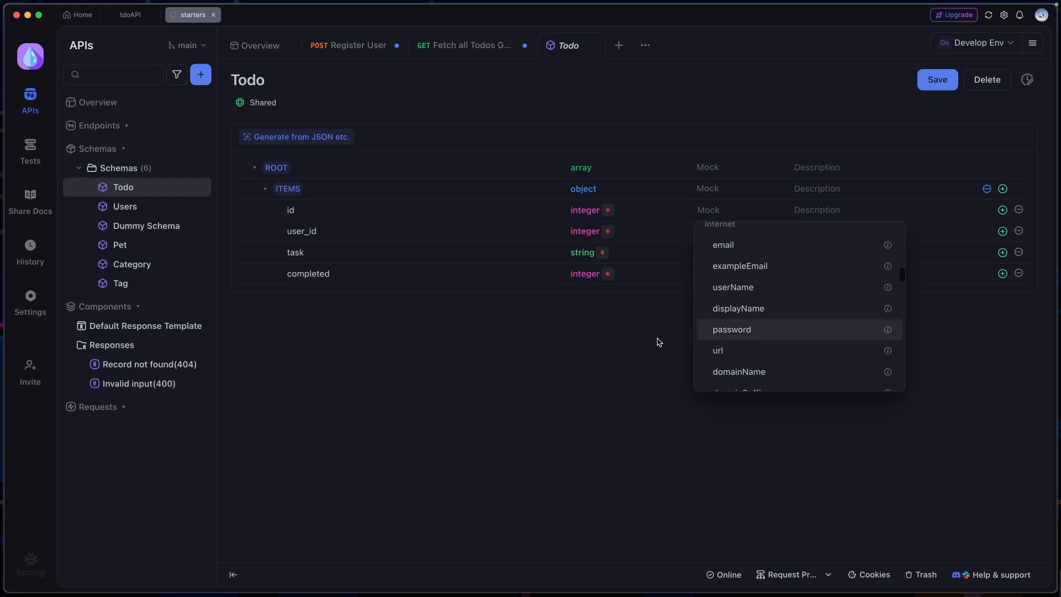
{"action": "left_click", "coordinate": [658, 340]}
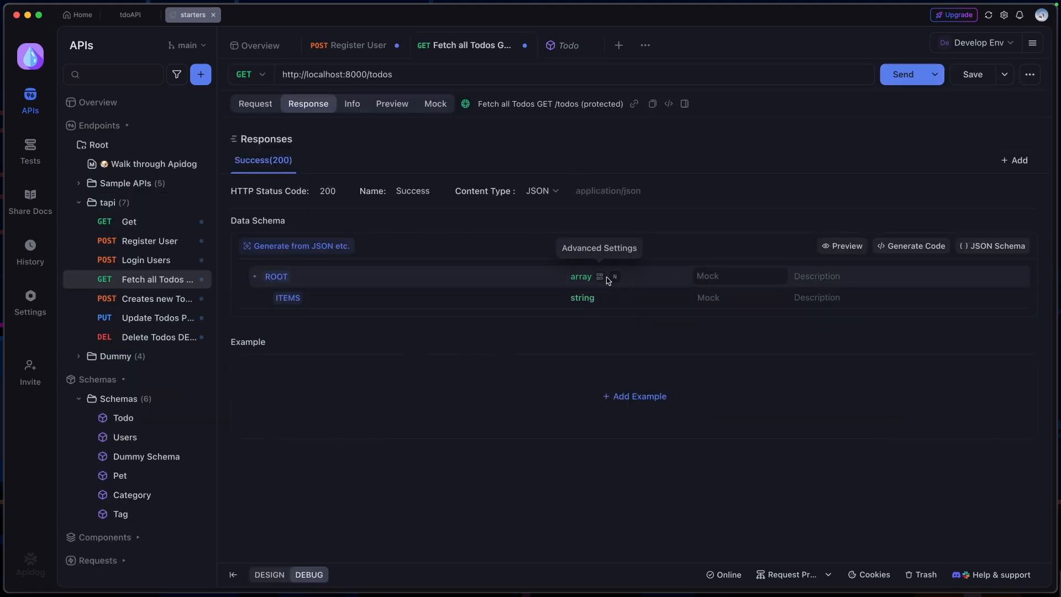
Set the root data type of the Fetch all Todos response to a reference to the Todo schema
{"action": "left_click", "coordinate": [605, 279]}
{"action": "left_click", "coordinate": [724, 227]}
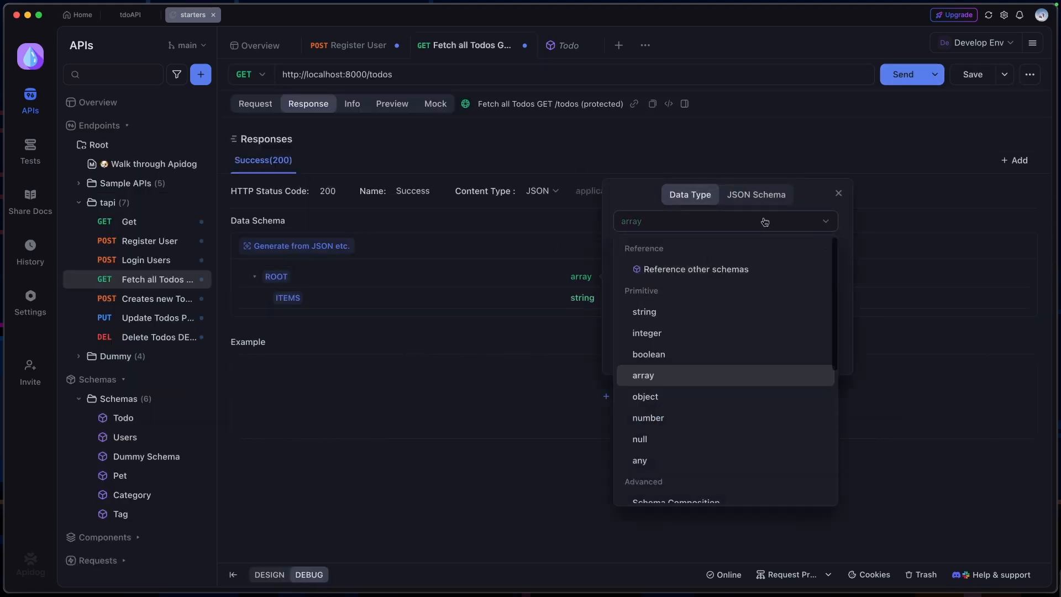
{"action": "left_click", "coordinate": [745, 277]}
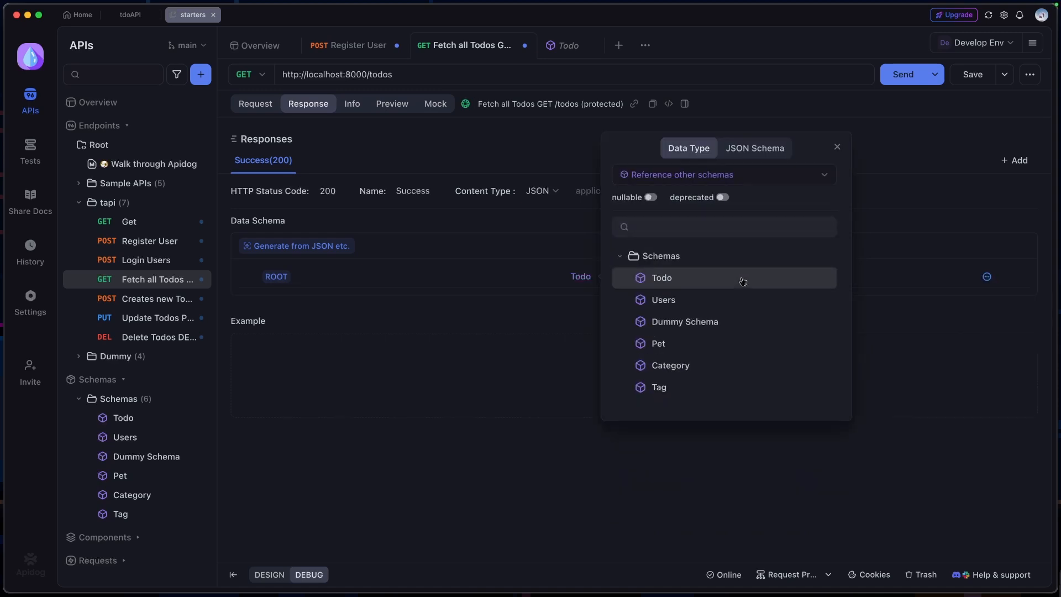
{"action": "left_click", "coordinate": [742, 279]}
Return from the response definition to the Todo schema and open the Record not found(404) response component
{"action": "left_click", "coordinate": [584, 282]}
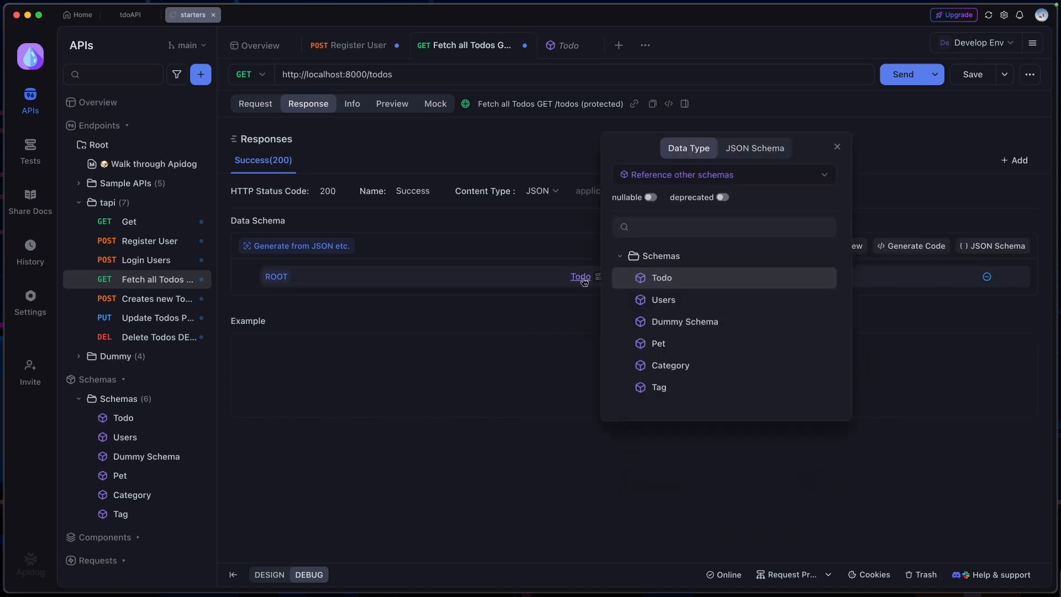
{"action": "left_click", "coordinate": [489, 312]}
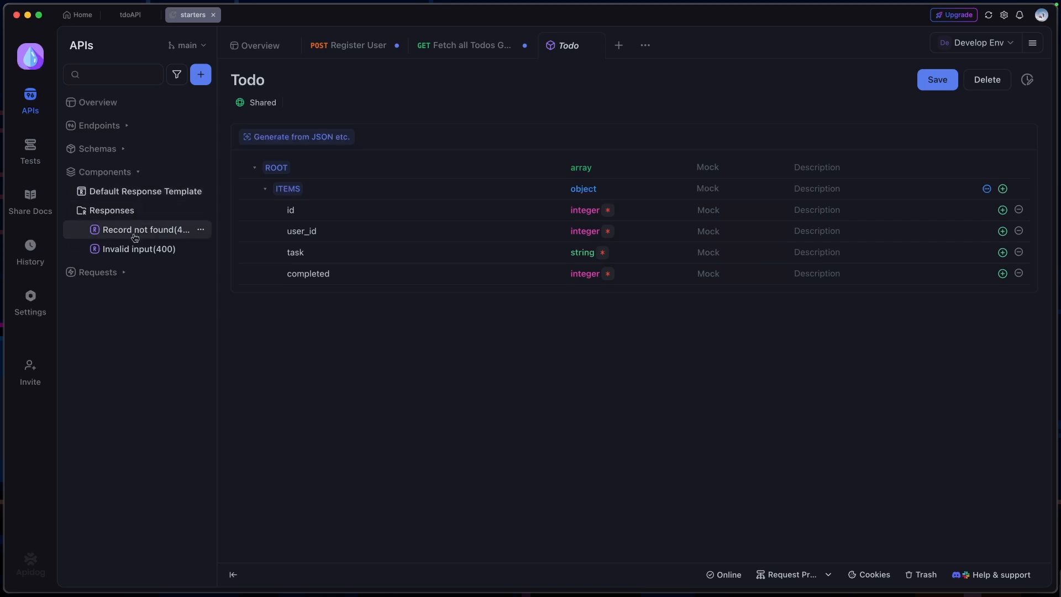
{"action": "left_click", "coordinate": [135, 237]}
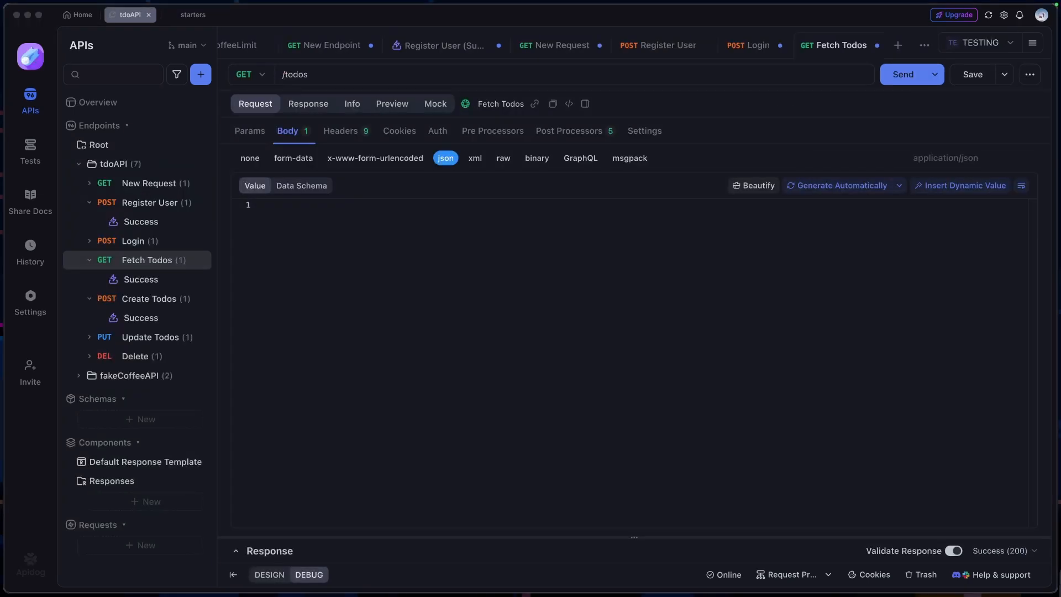
Create a test scenario named "tdo api test" in the Root folder of the tdoAPI project
{"action": "left_click", "coordinate": [30, 150]}
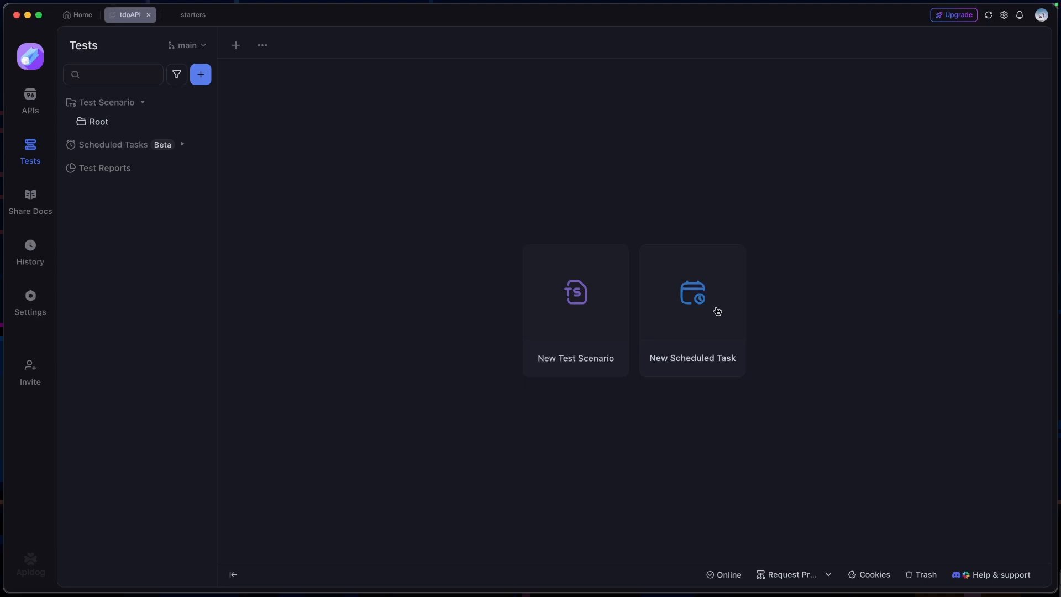
{"action": "left_click", "coordinate": [585, 308]}
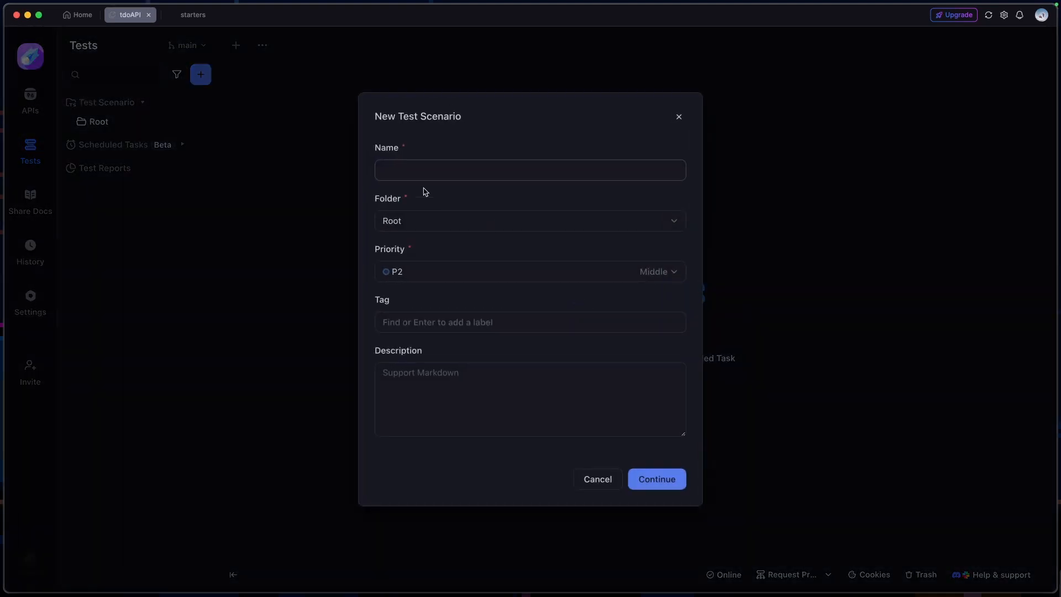
{"action": "type", "text": "tdoo"}
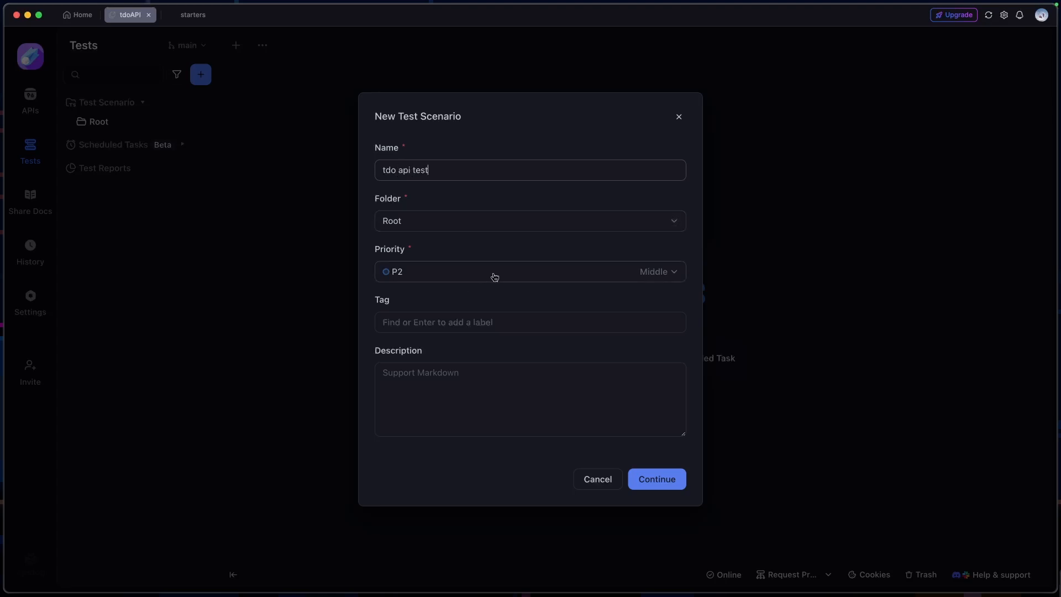
{"action": "left_click", "coordinate": [657, 481]}
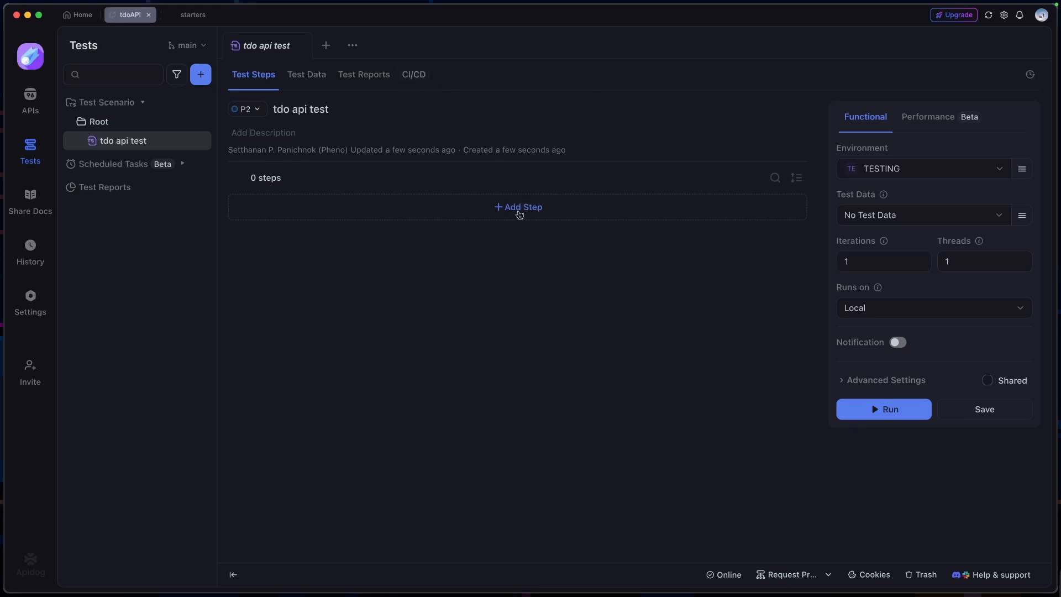
Add all seven tdoAPI endpoints to the scenario as test steps imported from their endpoint specs
{"action": "left_click", "coordinate": [519, 215]}
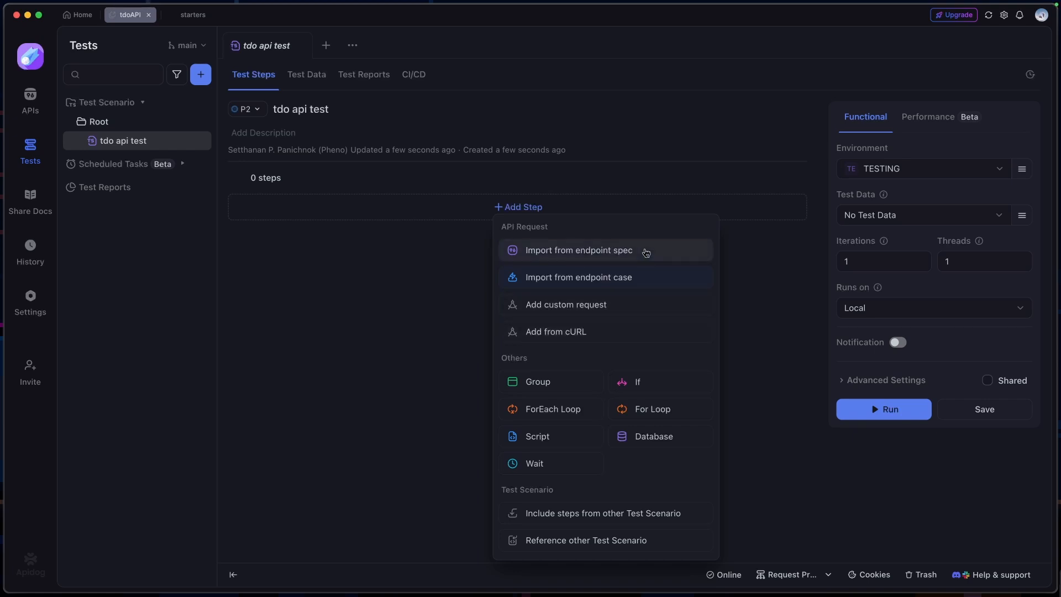
{"action": "left_click", "coordinate": [646, 252]}
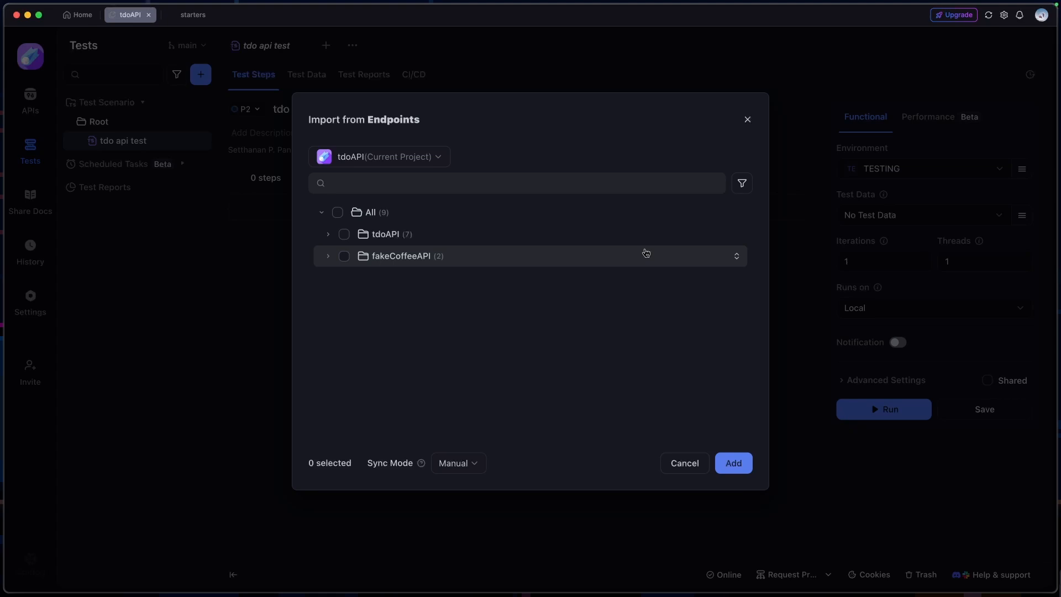
{"action": "left_click", "coordinate": [344, 235]}
{"action": "left_click", "coordinate": [329, 236]}
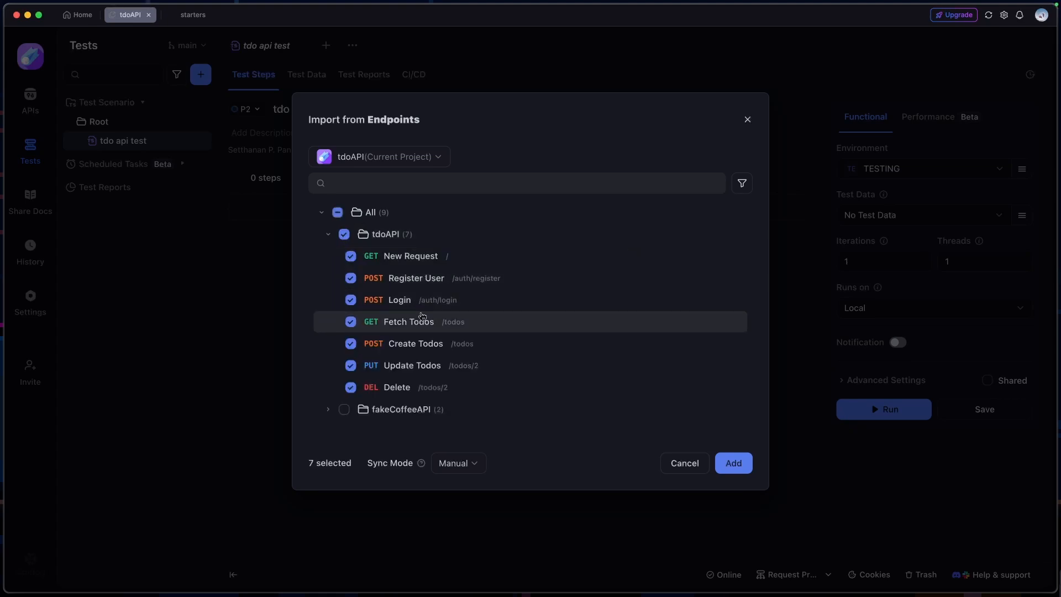
{"action": "left_click", "coordinate": [722, 470]}
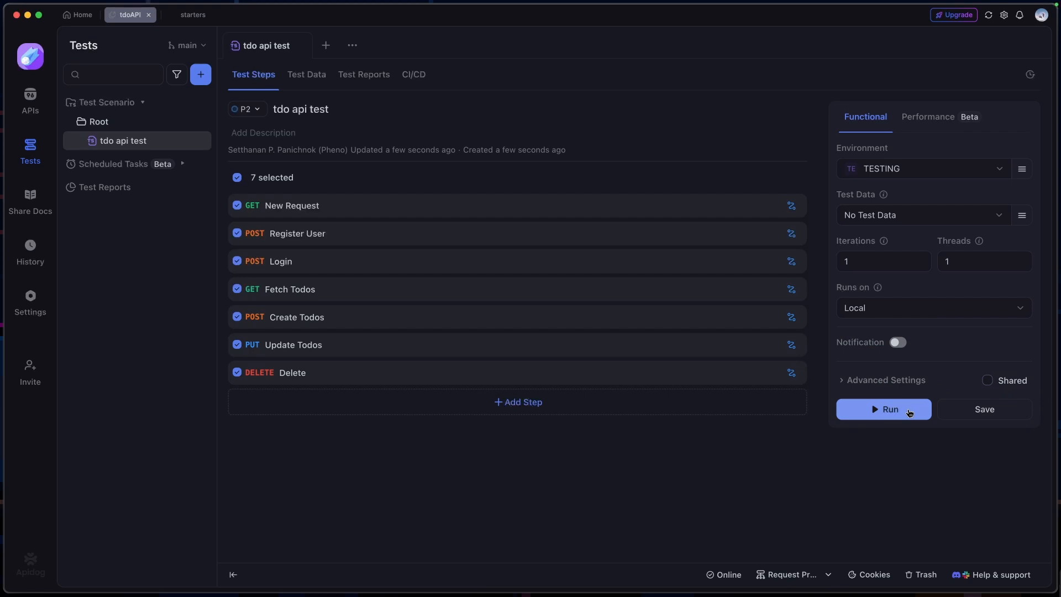
Run the scenario in the TESTING environment and filter its report by passed and failed requests before closing it
{"action": "left_click", "coordinate": [908, 412]}
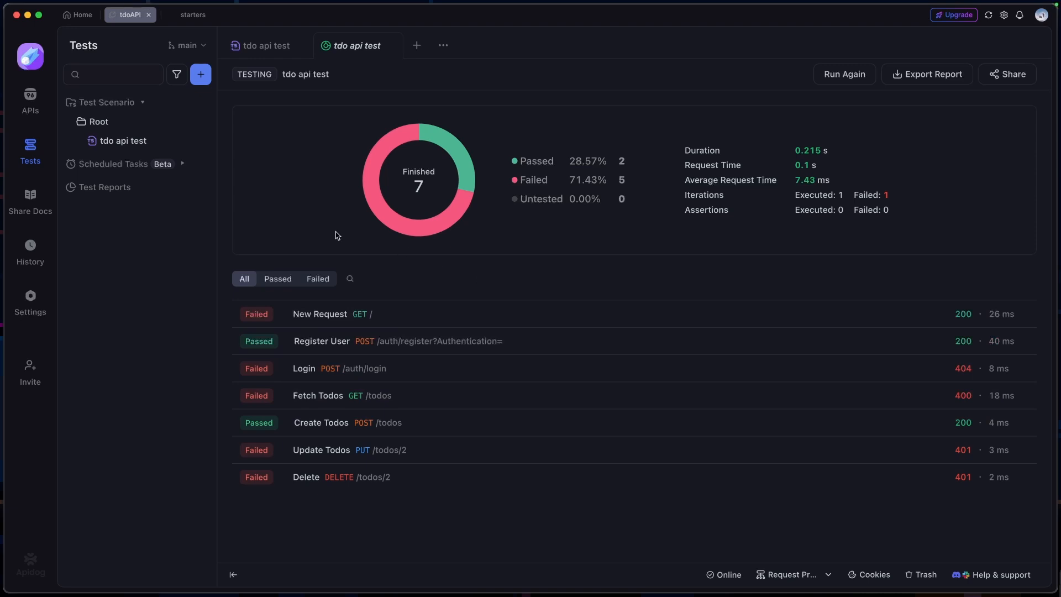
{"action": "left_click", "coordinate": [278, 279]}
{"action": "left_click", "coordinate": [318, 279]}
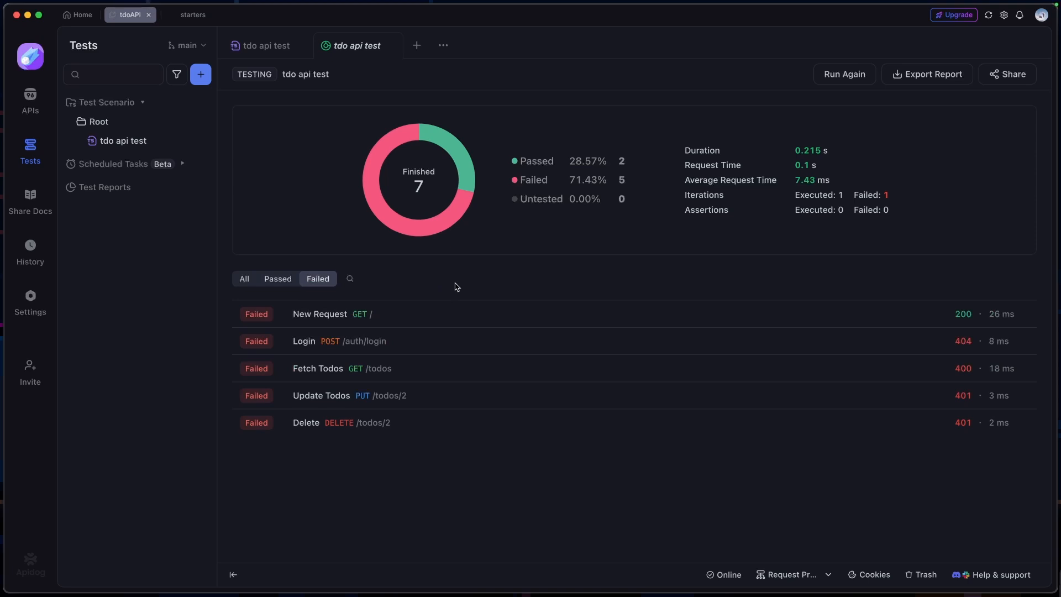
{"action": "key", "text": "super+w"}
Run the scenario in the Cloud Mock environment and open the Fetch Todos result in the report
{"action": "left_click", "coordinate": [947, 169]}
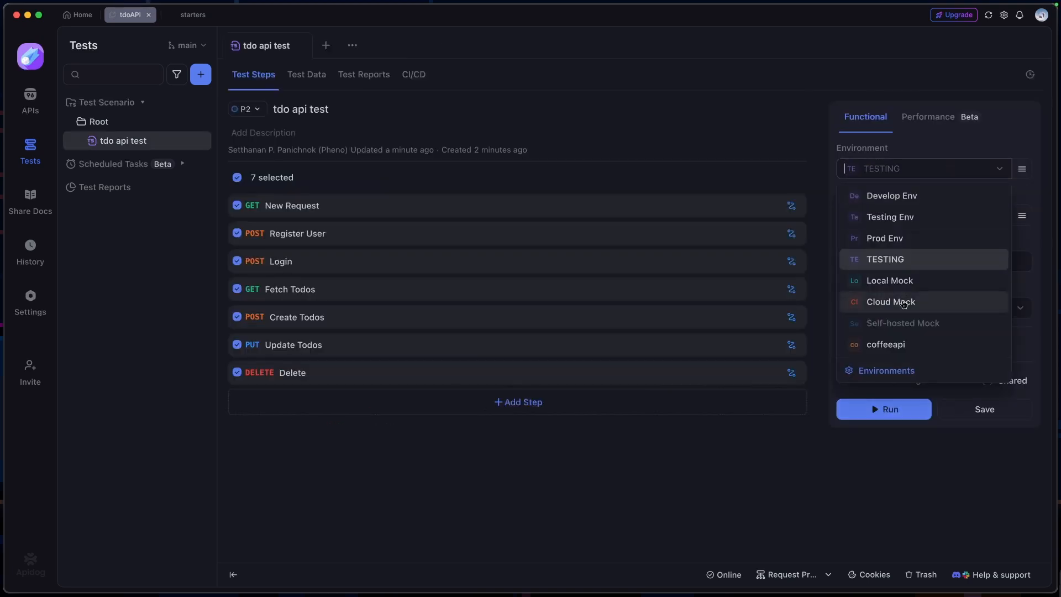
{"action": "left_click", "coordinate": [900, 301]}
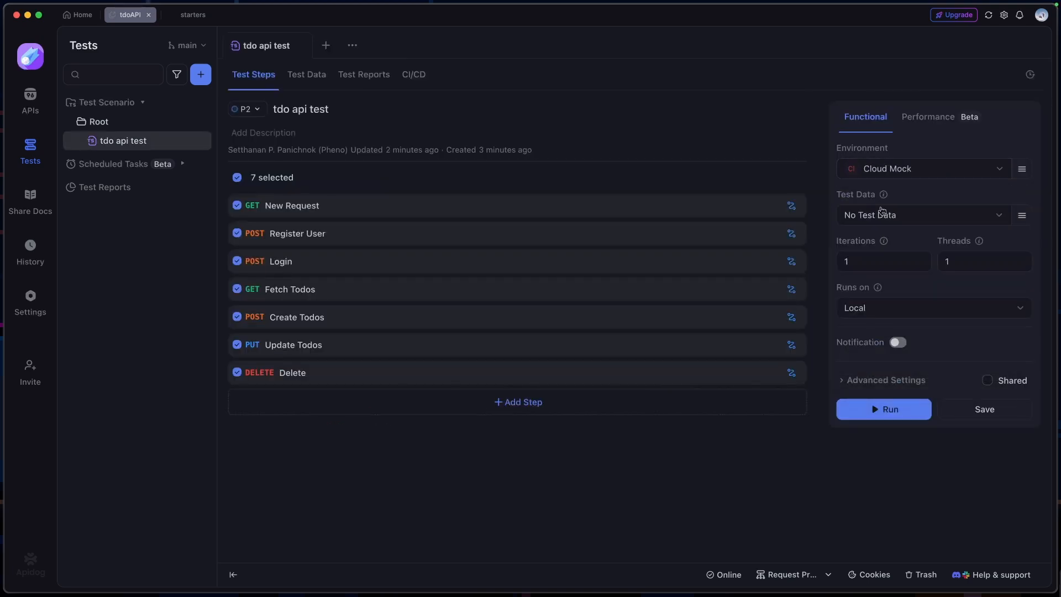
{"action": "left_click", "coordinate": [883, 409]}
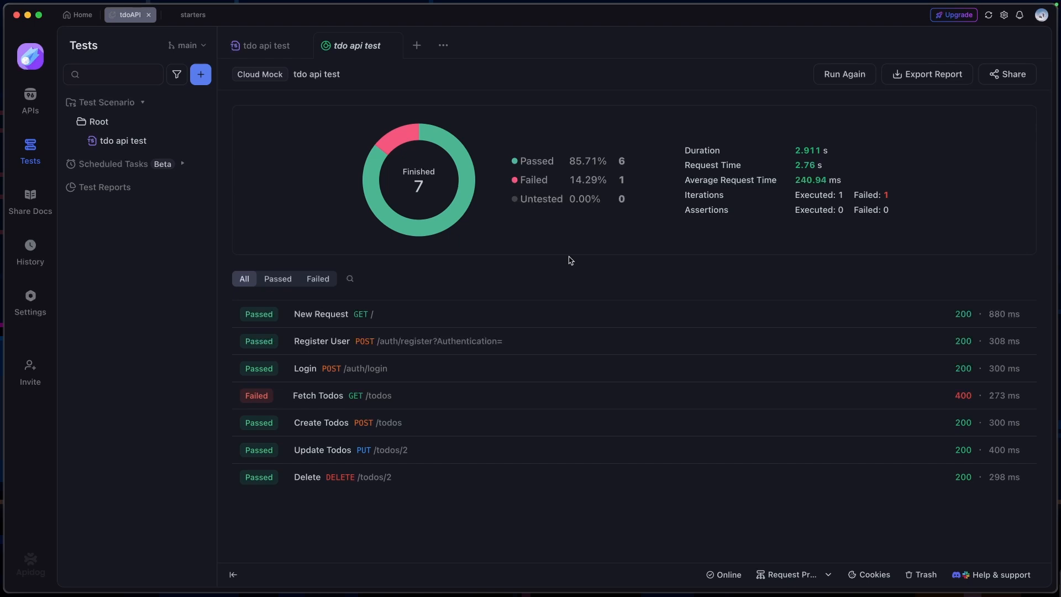
{"action": "left_click", "coordinate": [438, 396]}
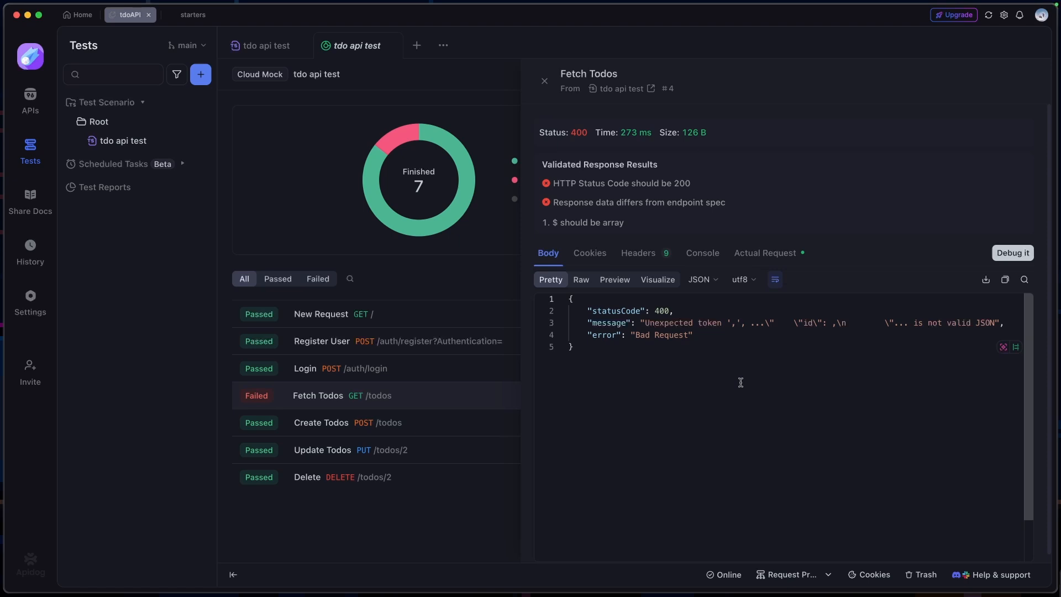
Review the scenario's test report history and its CI/CD configuration for Azure Pipelines and Command Line, including the access token variable
{"action": "left_click", "coordinate": [363, 74]}
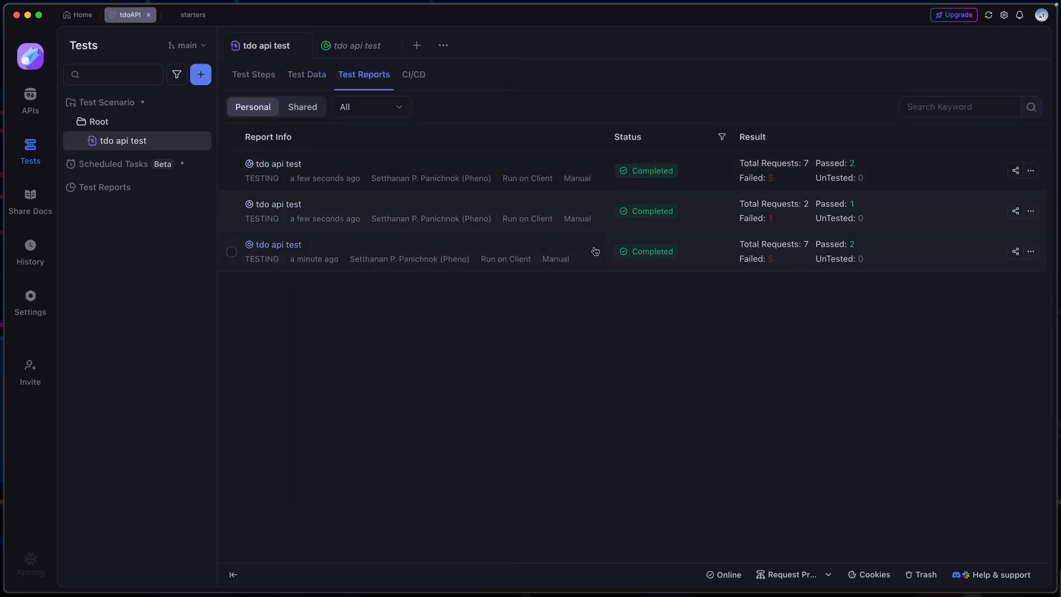
{"action": "left_click", "coordinate": [414, 75]}
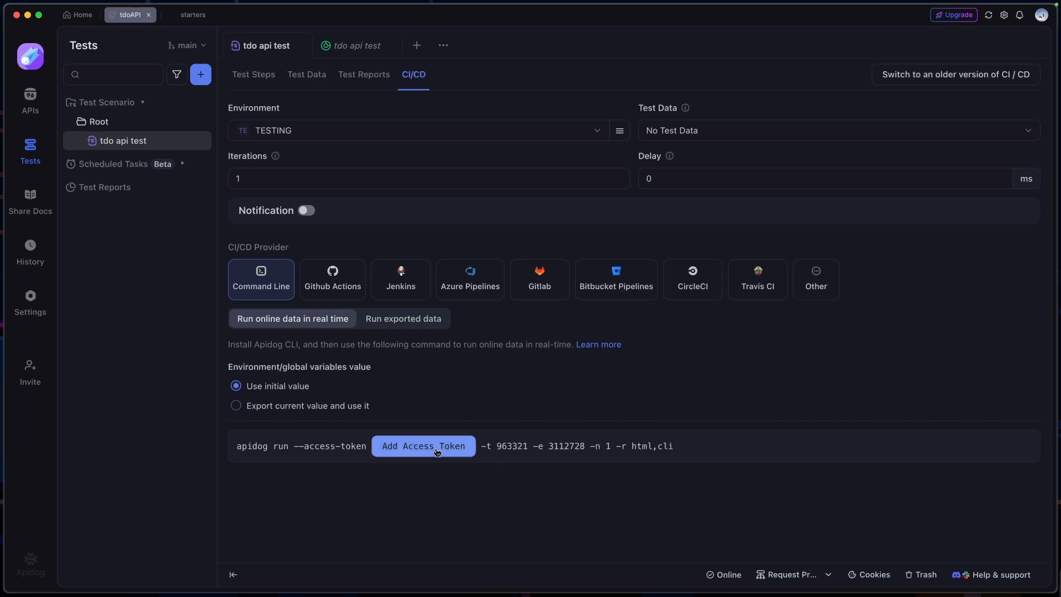
{"action": "left_click", "coordinate": [471, 278]}
{"action": "scroll", "coordinate": [498, 396], "scroll_direction": "down", "scroll_amount": 5}
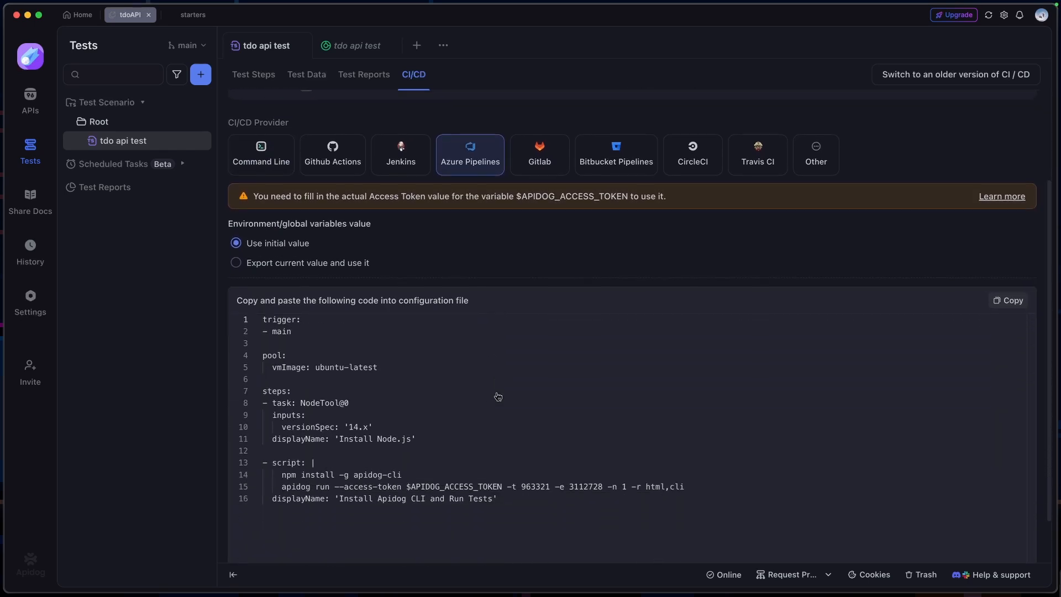
{"action": "scroll", "coordinate": [497, 387], "scroll_direction": "up", "scroll_amount": 1}
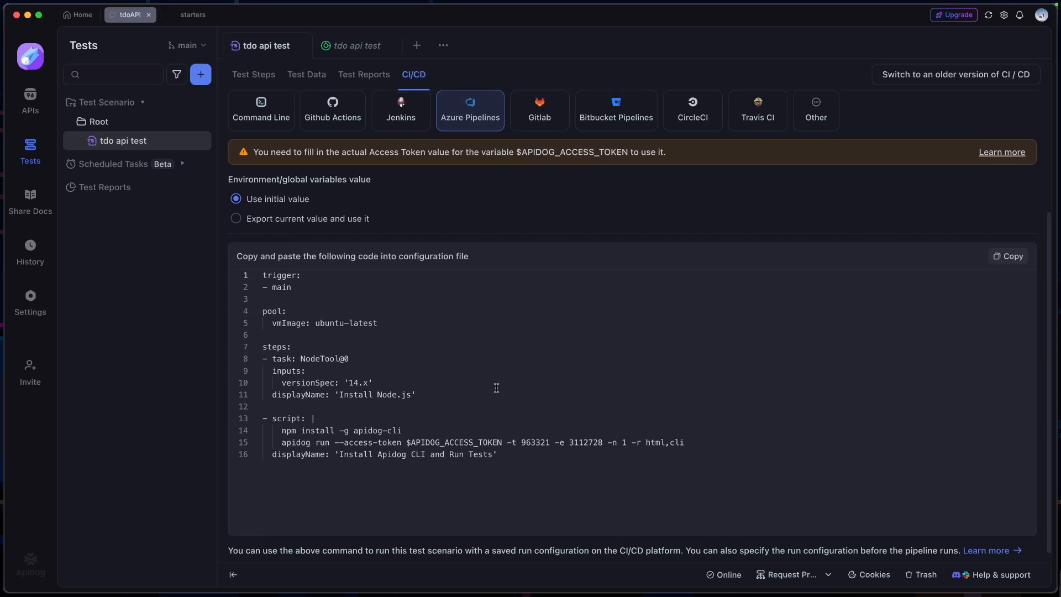
{"action": "left_click_drag", "start_coordinate": [502, 459], "coordinate": [407, 458]}
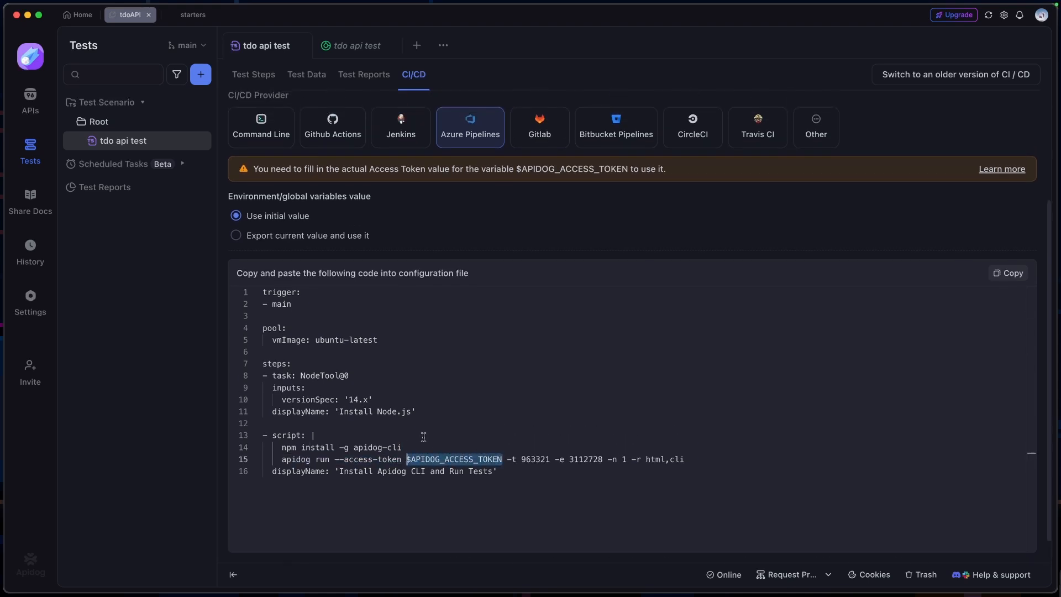
{"action": "scroll", "coordinate": [424, 436], "scroll_direction": "up", "scroll_amount": 5}
{"action": "left_click", "coordinate": [275, 279]}
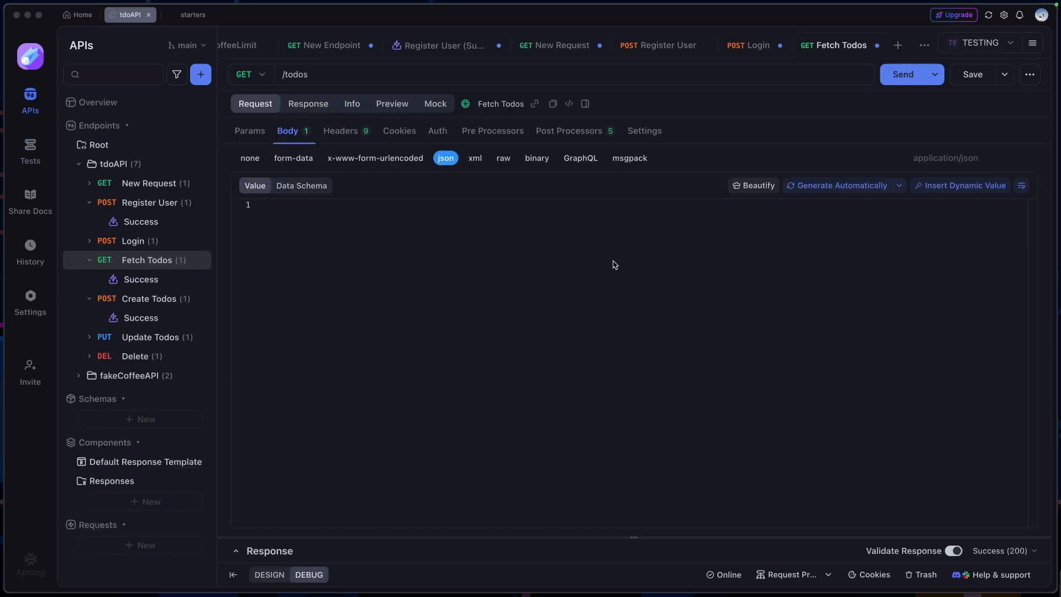
Compare the sprint branch and API version options available for the project's main branch
{"action": "left_click", "coordinate": [611, 256]}
{"action": "left_click", "coordinate": [187, 45]}
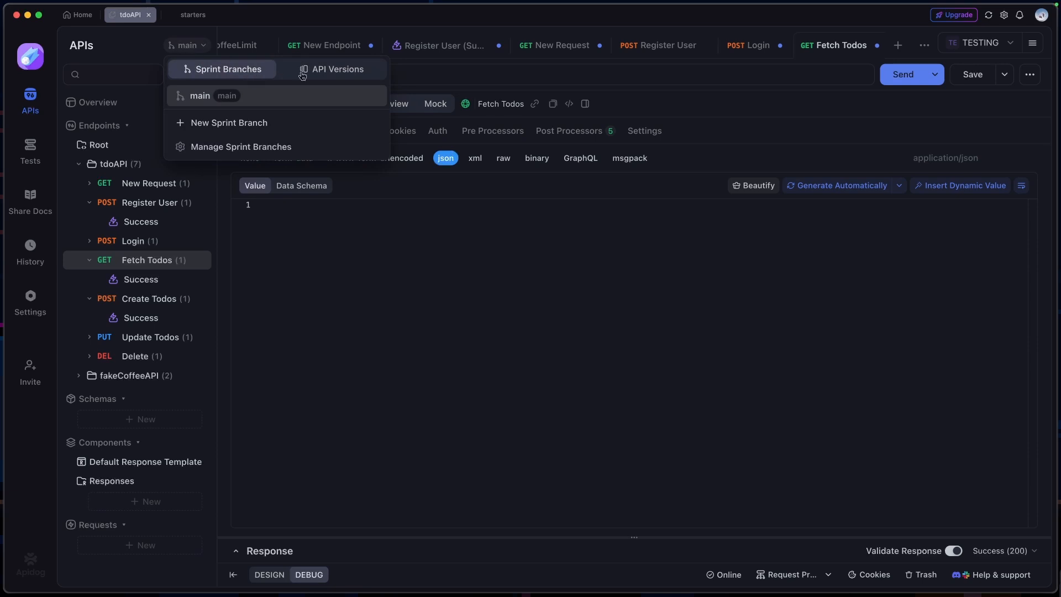
{"action": "left_click", "coordinate": [371, 76]}
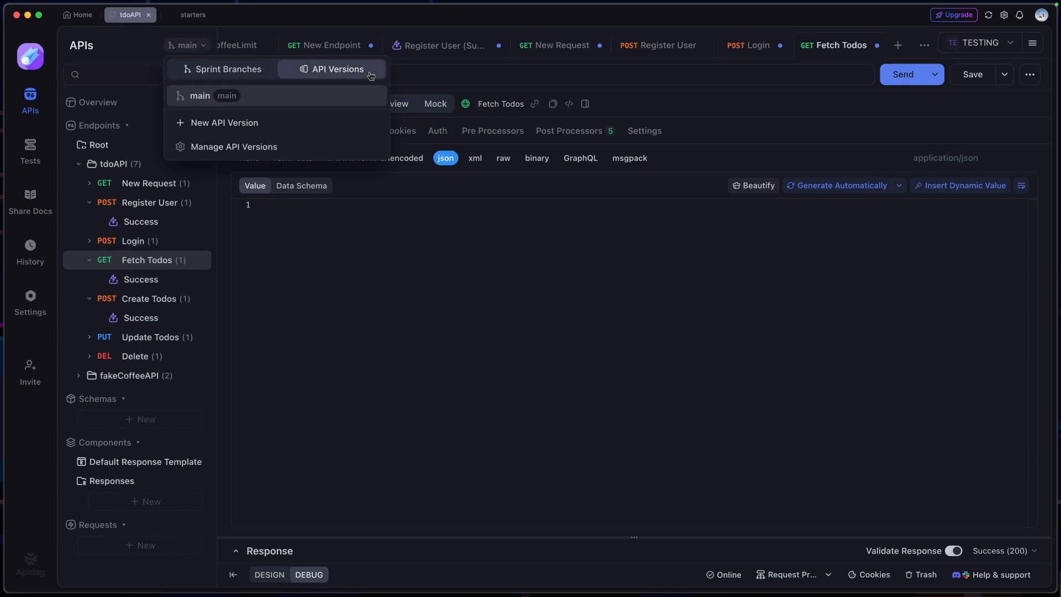
{"action": "left_click", "coordinate": [199, 69]}
{"action": "left_click", "coordinate": [316, 69]}
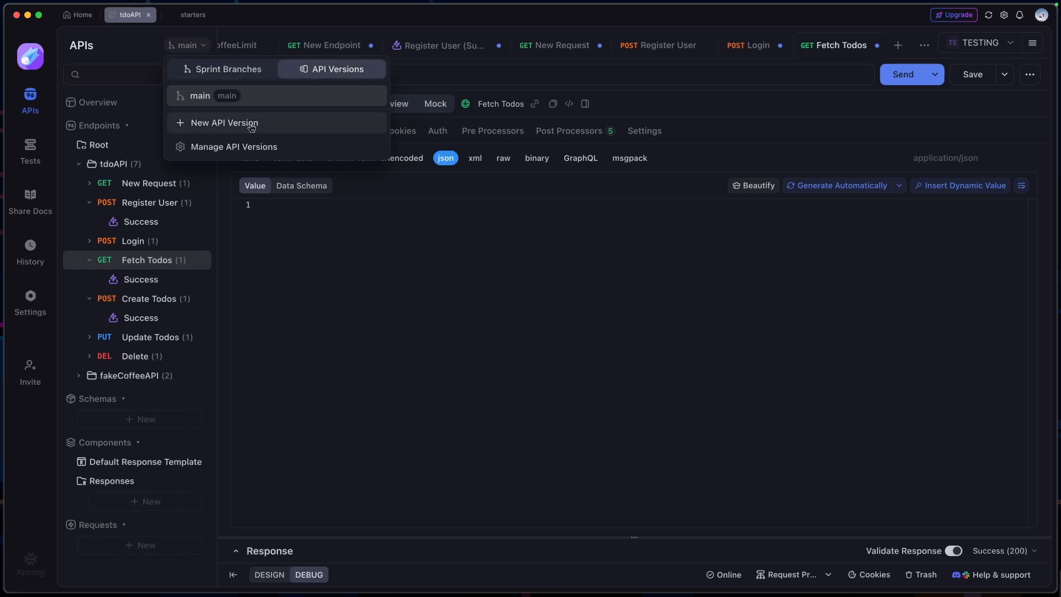
Create API version 1.0.1 forked from main and switch to it despite the unsaved changes
{"action": "left_click", "coordinate": [289, 124]}
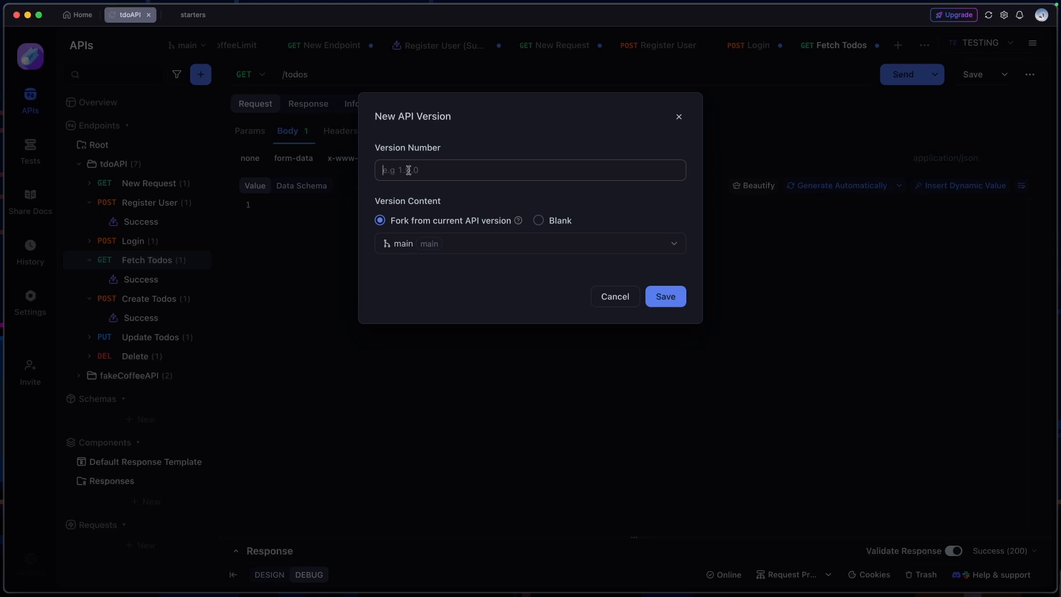
{"action": "type", "text": "1.0.1"}
{"action": "left_click", "coordinate": [526, 243]}
{"action": "left_click", "coordinate": [481, 294]}
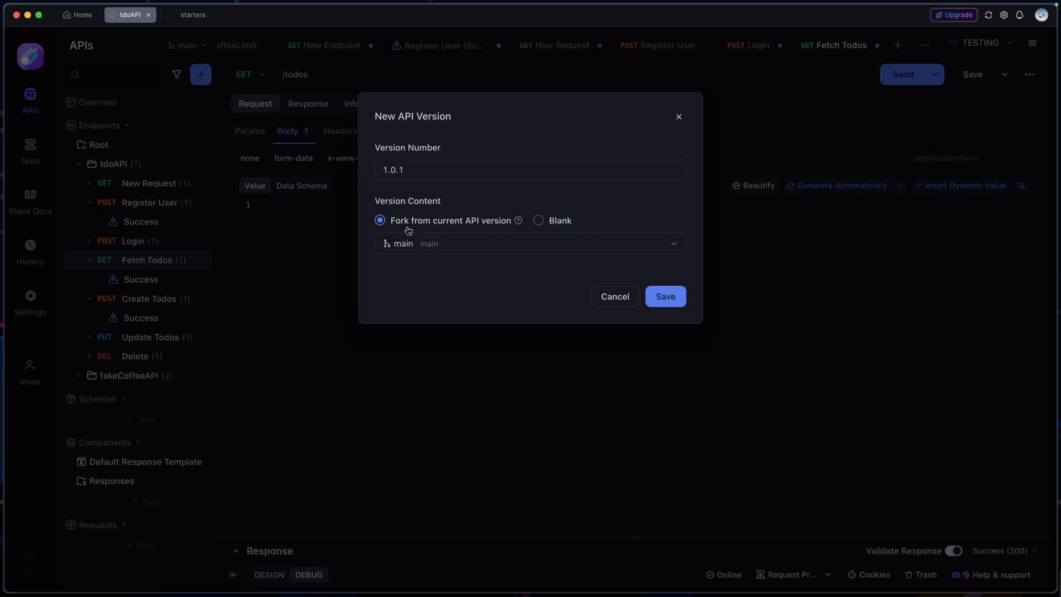
{"action": "left_click", "coordinate": [537, 220]}
{"action": "left_click", "coordinate": [381, 220]}
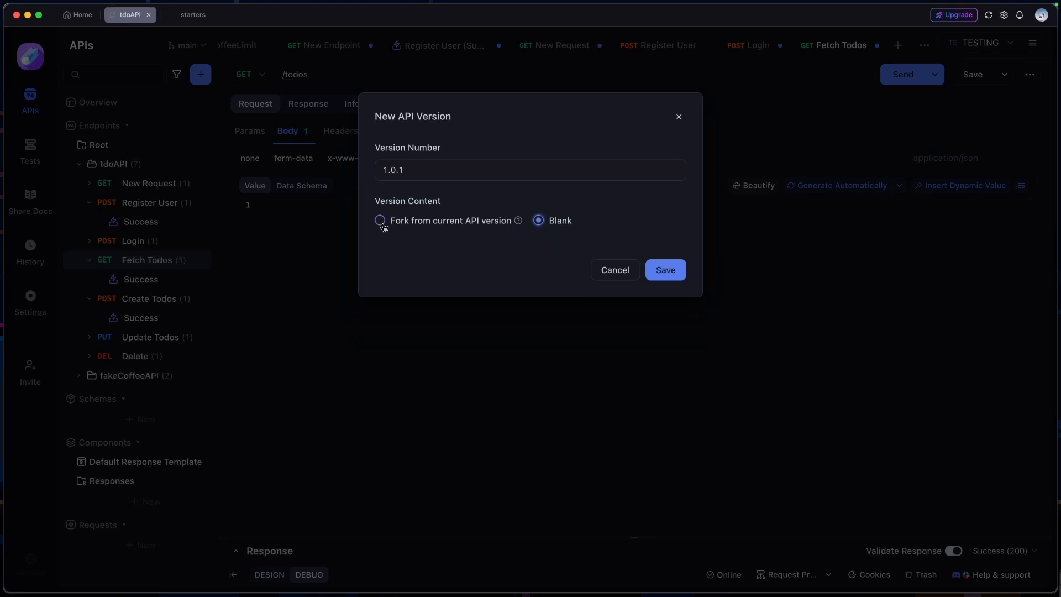
{"action": "left_click", "coordinate": [666, 298]}
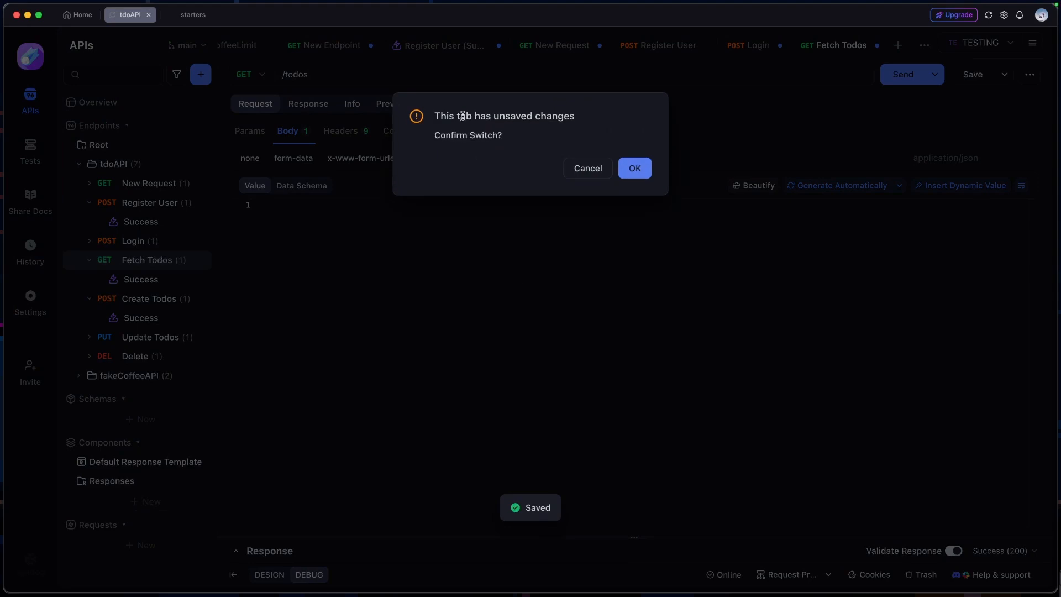
{"action": "left_click", "coordinate": [634, 168]}
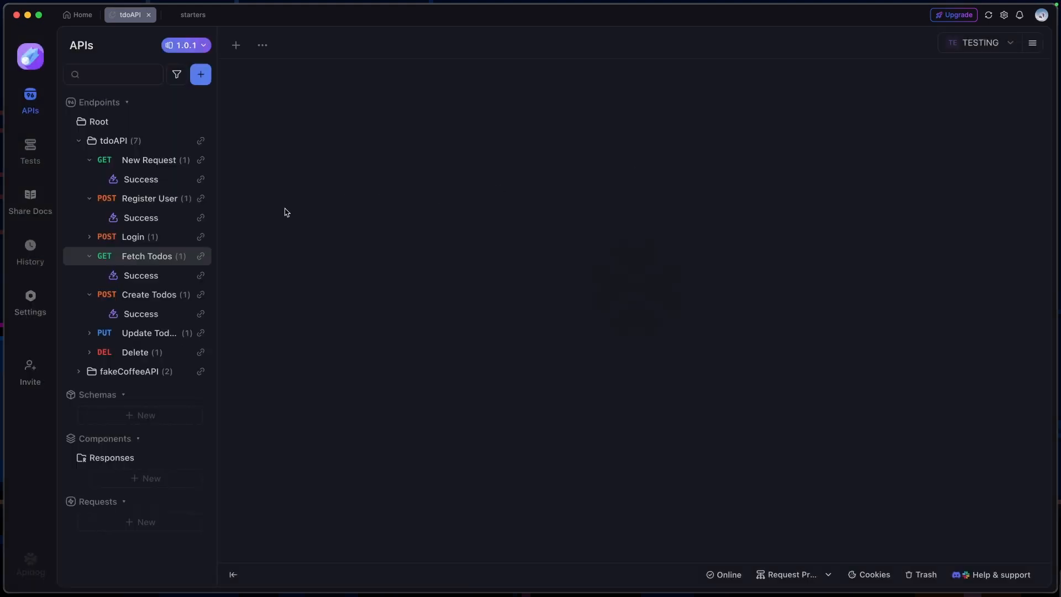
Switch the project to the main branch and back to API version 1.0.1
{"action": "left_click", "coordinate": [196, 47]}
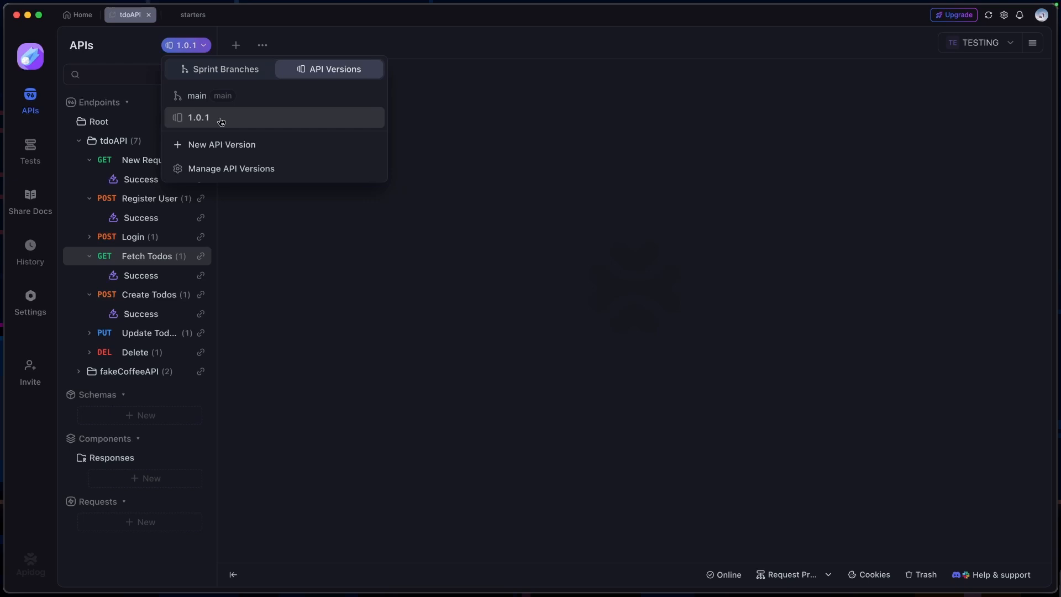
{"action": "left_click", "coordinate": [263, 98]}
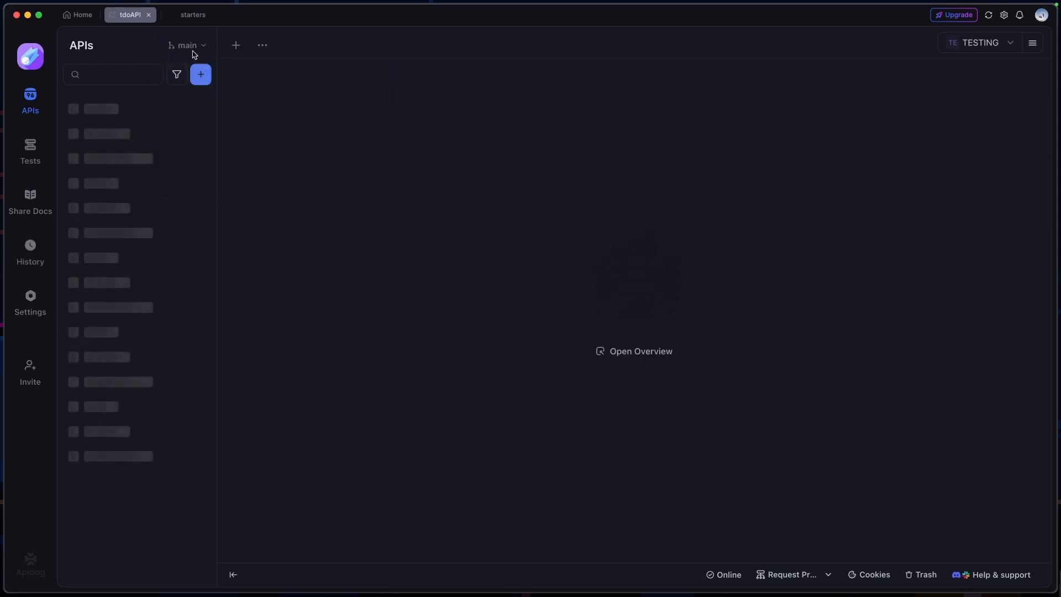
{"action": "left_click", "coordinate": [190, 47]}
{"action": "left_click", "coordinate": [210, 117]}
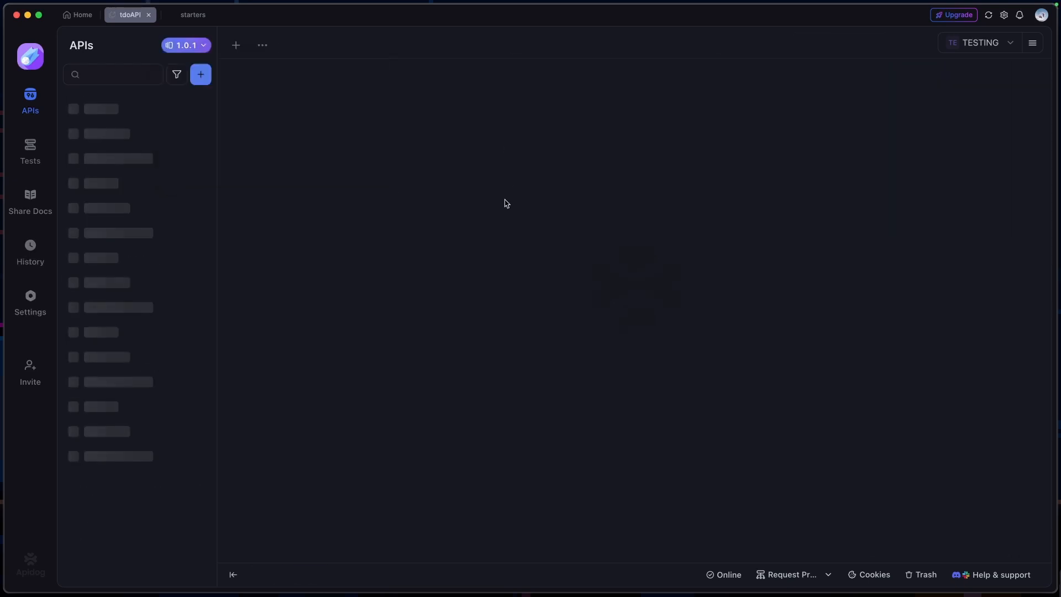
Check the sprint branch and API version lists, and open the Fetch Todos endpoint in version 1.0.1
{"action": "left_click", "coordinate": [205, 48]}
{"action": "left_click", "coordinate": [241, 74]}
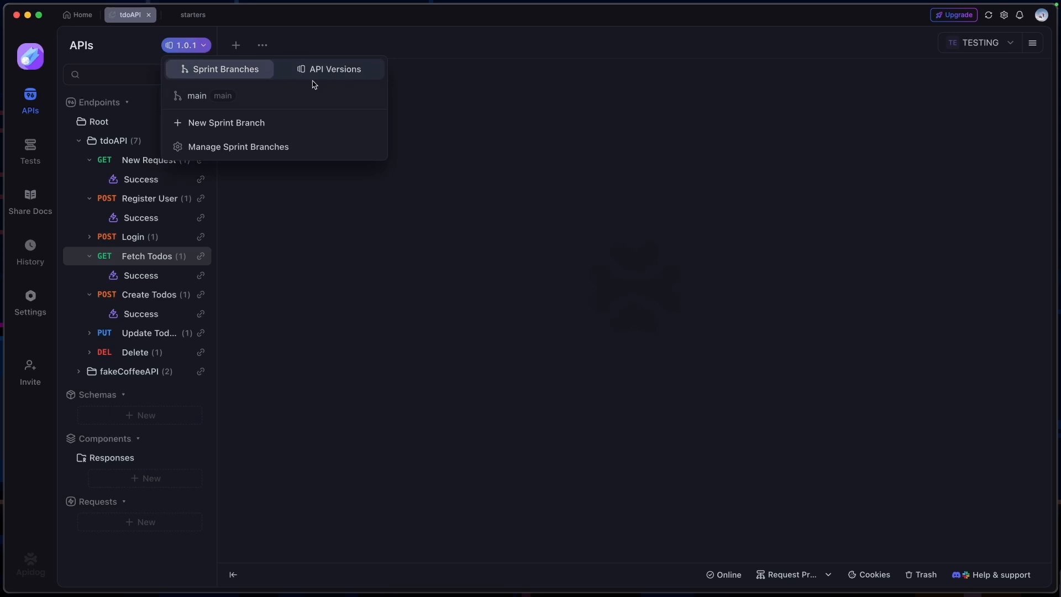
{"action": "left_click", "coordinate": [323, 73]}
{"action": "left_click", "coordinate": [249, 255]}
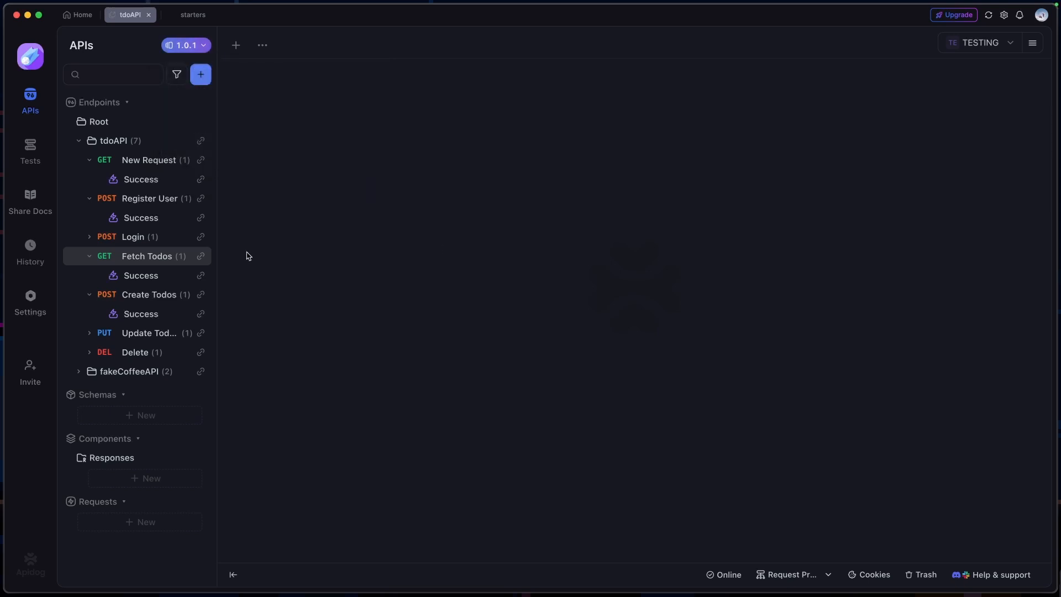
{"action": "left_click", "coordinate": [138, 257]}
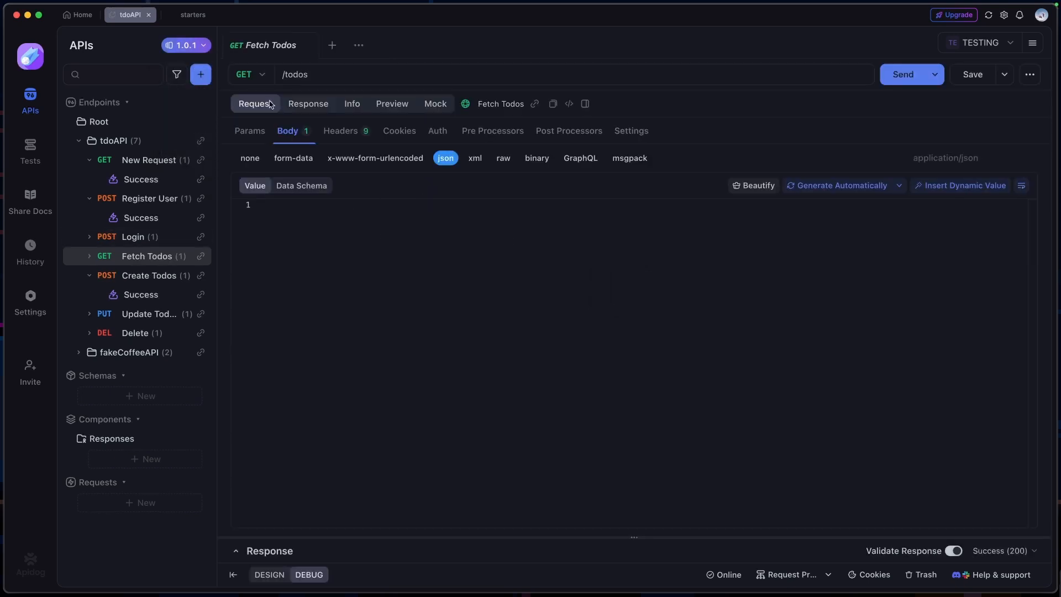
Start a new shared docs entry titled "todo API" with Cloud Mock as its environment
{"action": "left_click", "coordinate": [30, 149]}
{"action": "left_click", "coordinate": [31, 202]}
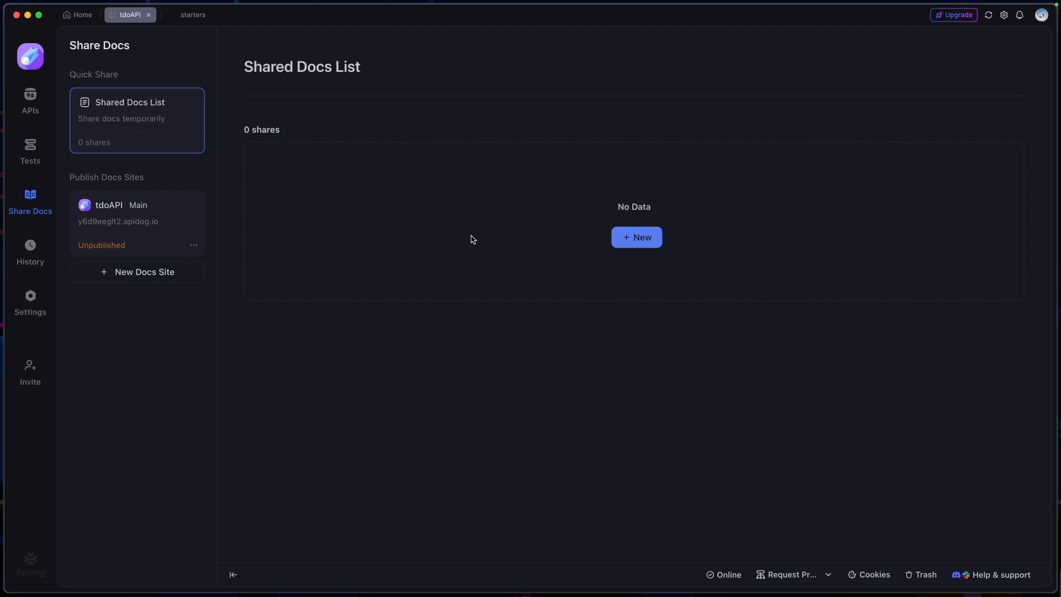
{"action": "left_click", "coordinate": [636, 237]}
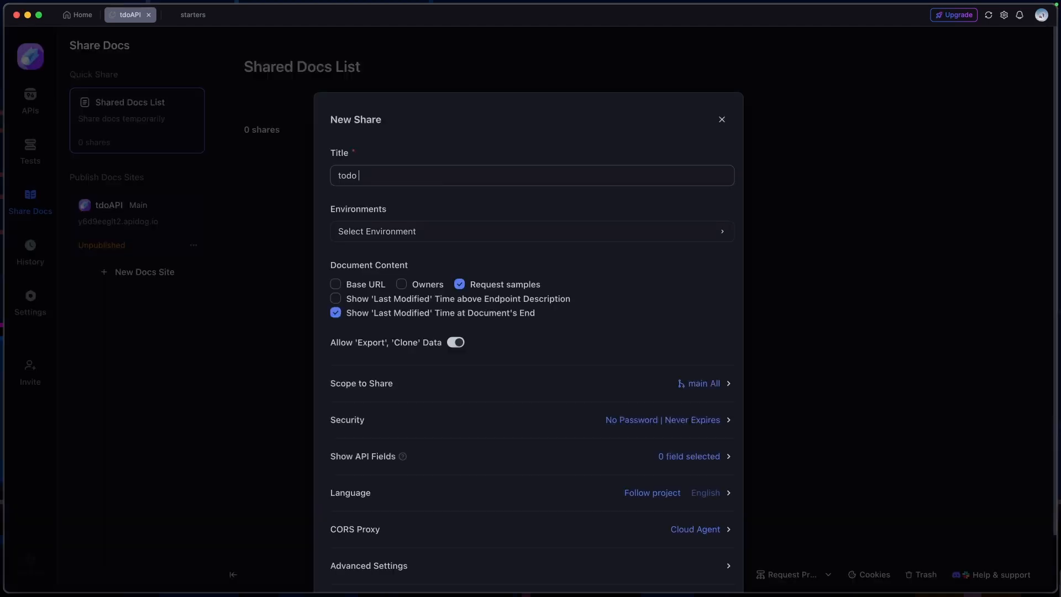
{"action": "left_click", "coordinate": [641, 232]}
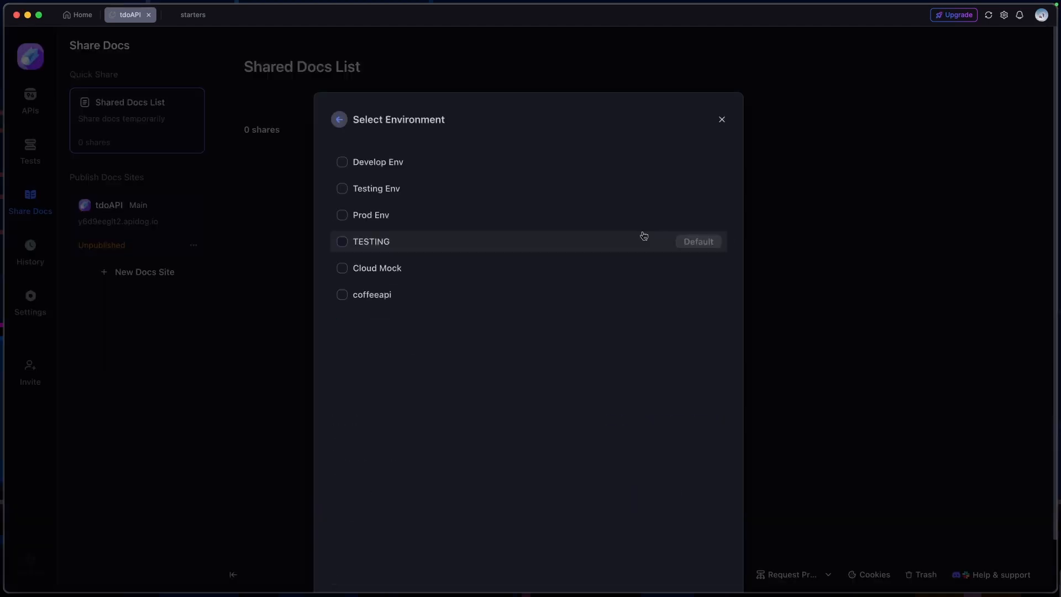
{"action": "left_click", "coordinate": [347, 268]}
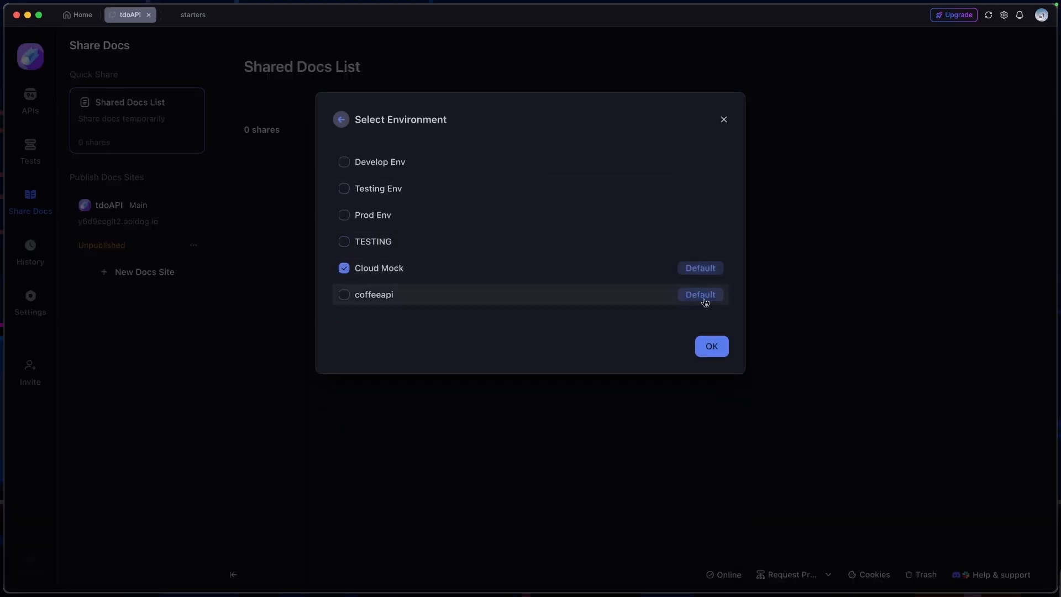
{"action": "left_click", "coordinate": [712, 346]}
Review the password and expiration options in the new share's security settings
{"action": "scroll", "coordinate": [650, 306], "scroll_direction": "down", "scroll_amount": 3}
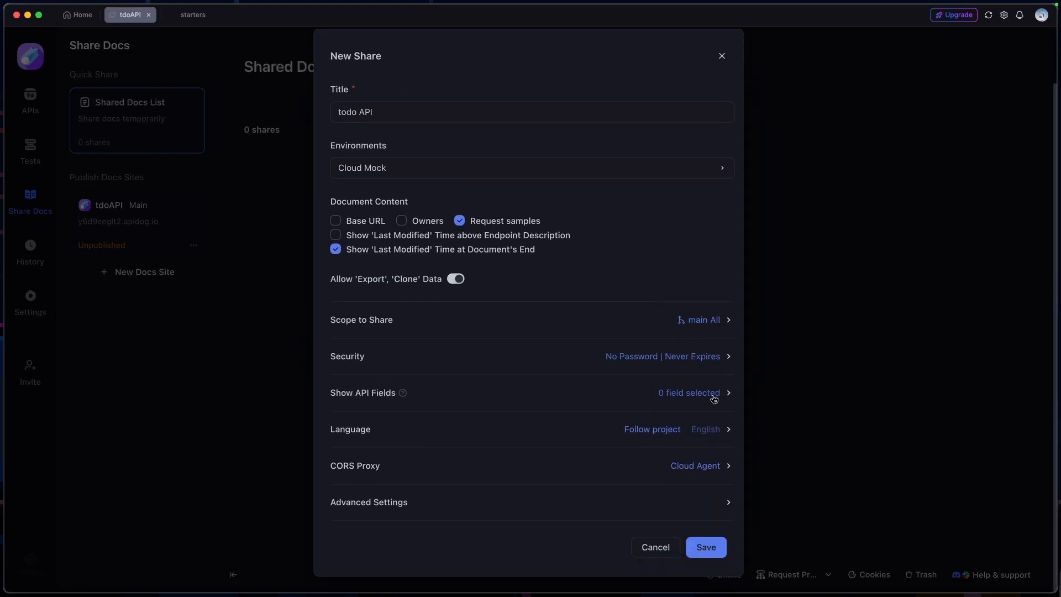
{"action": "left_click", "coordinate": [696, 359]}
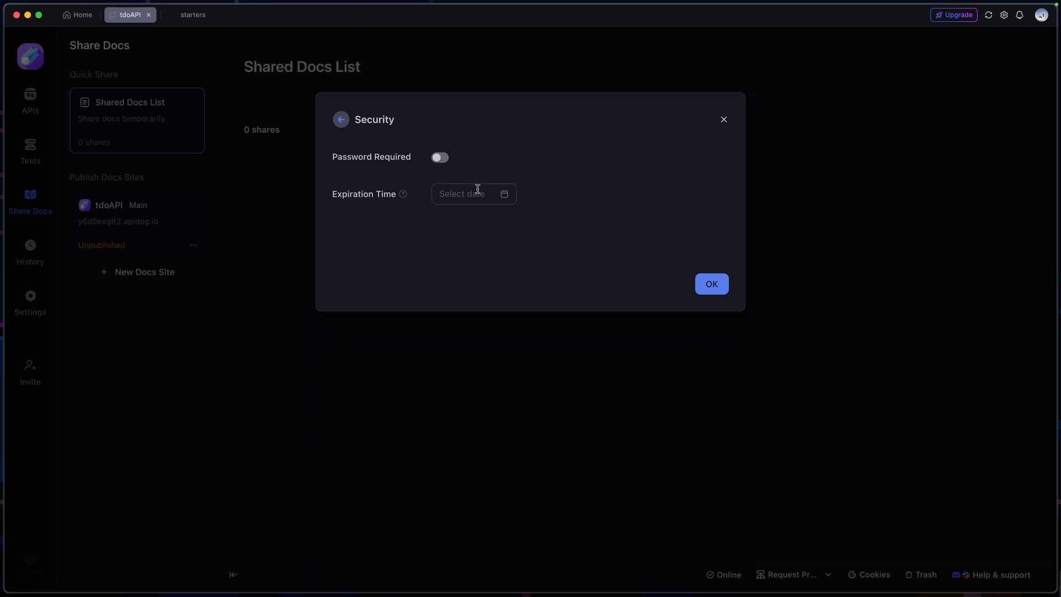
{"action": "left_click", "coordinate": [341, 120]}
Examine the share's scope settings, including the available sources and the manual selection of individual endpoints
{"action": "scroll", "coordinate": [663, 376], "scroll_direction": "down", "scroll_amount": 3}
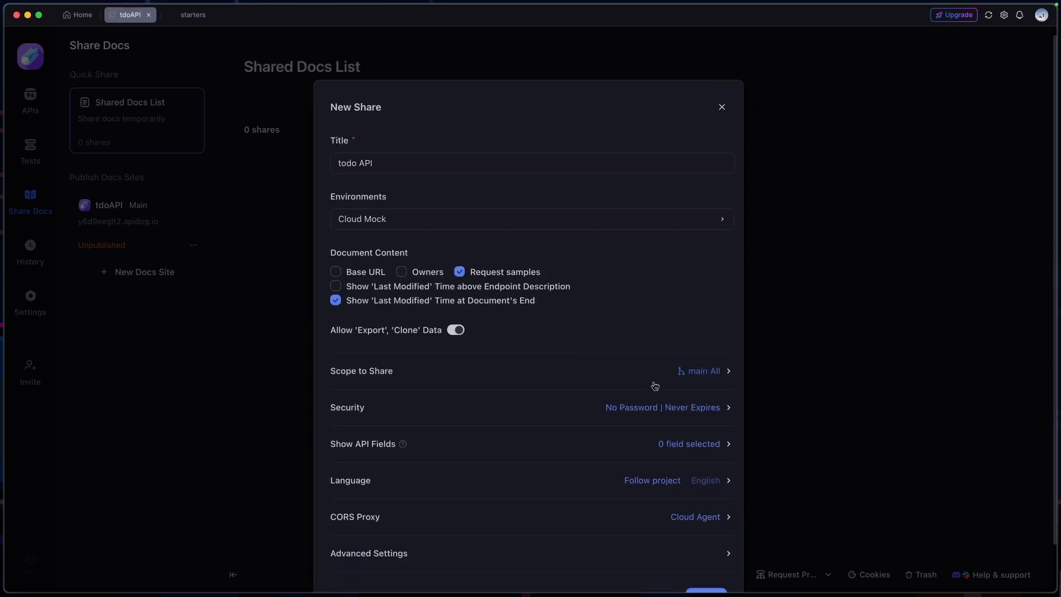
{"action": "left_click", "coordinate": [701, 320]}
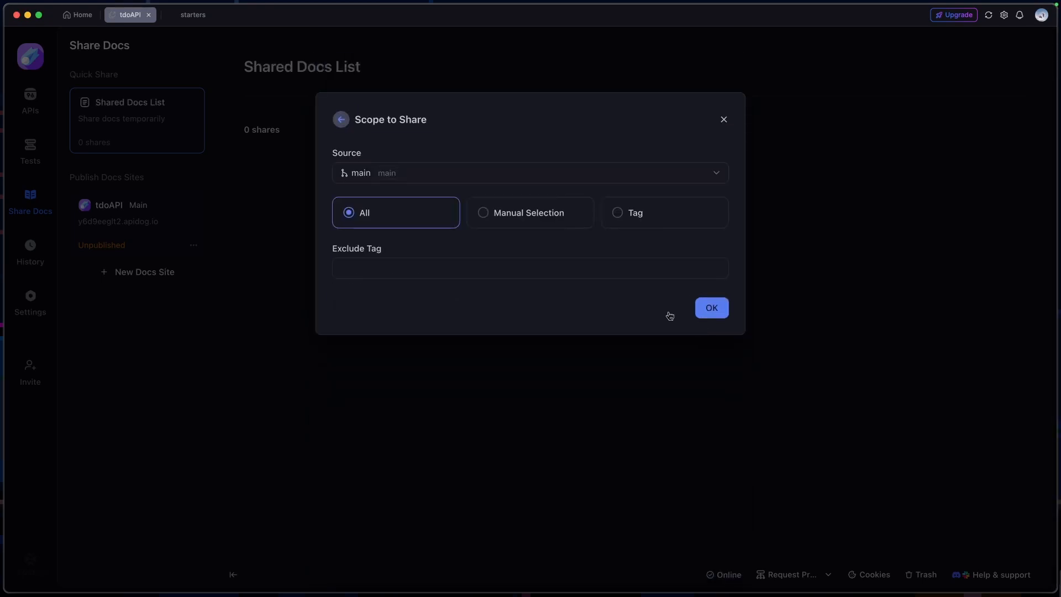
{"action": "left_click", "coordinate": [495, 173]}
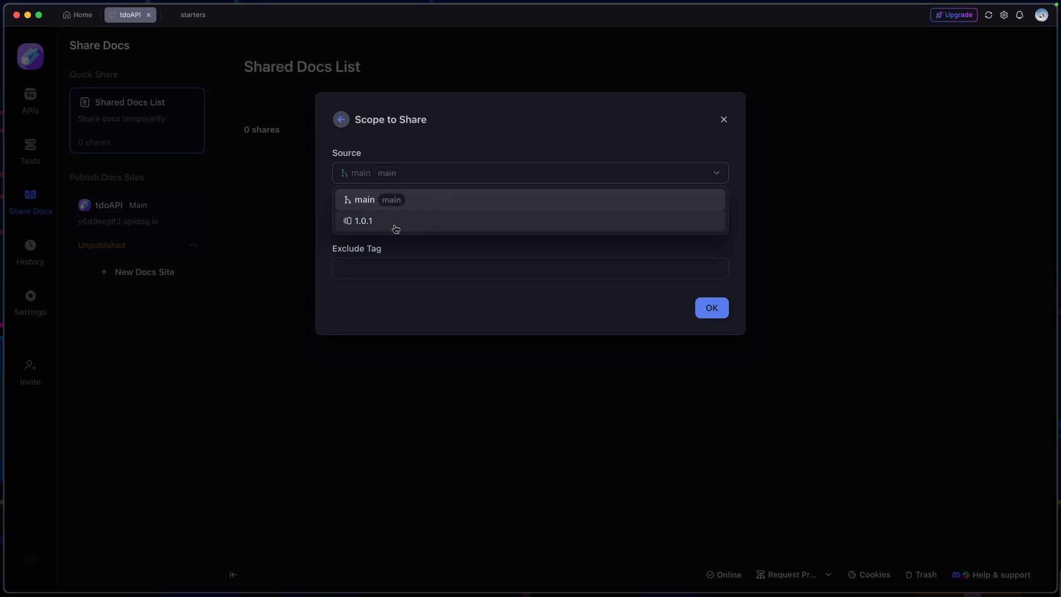
{"action": "left_click", "coordinate": [476, 200]}
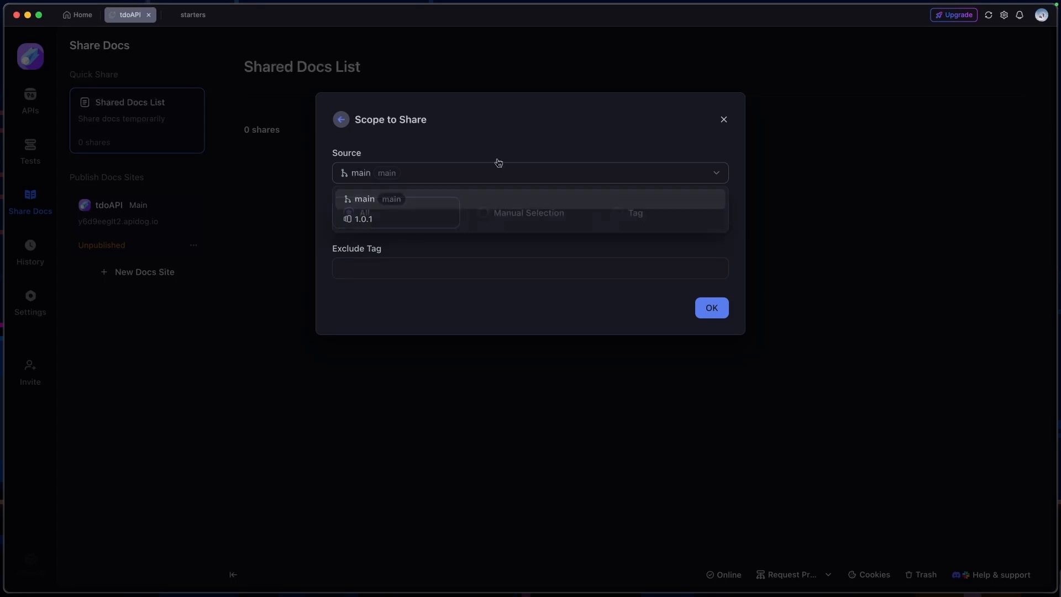
{"action": "left_click", "coordinate": [483, 214]}
{"action": "scroll", "coordinate": [469, 320], "scroll_direction": "down", "scroll_amount": 2}
{"action": "scroll", "coordinate": [391, 339], "scroll_direction": "up", "scroll_amount": 2}
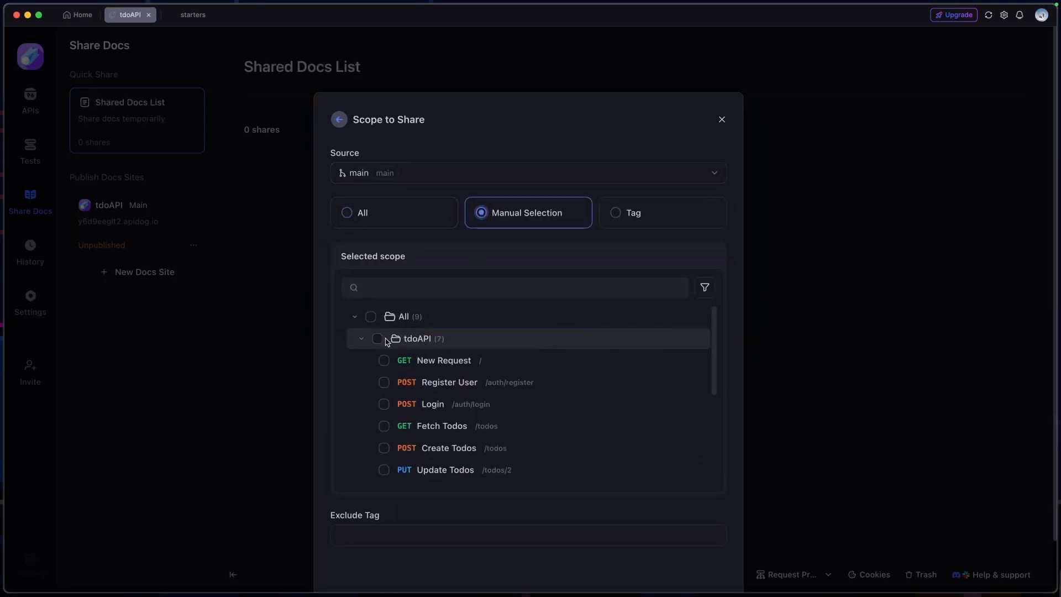
{"action": "left_click", "coordinate": [339, 120]}
Save the todo API share and open its shared documentation page
{"action": "scroll", "coordinate": [638, 404], "scroll_direction": "down", "scroll_amount": 2}
{"action": "left_click", "coordinate": [710, 546]}
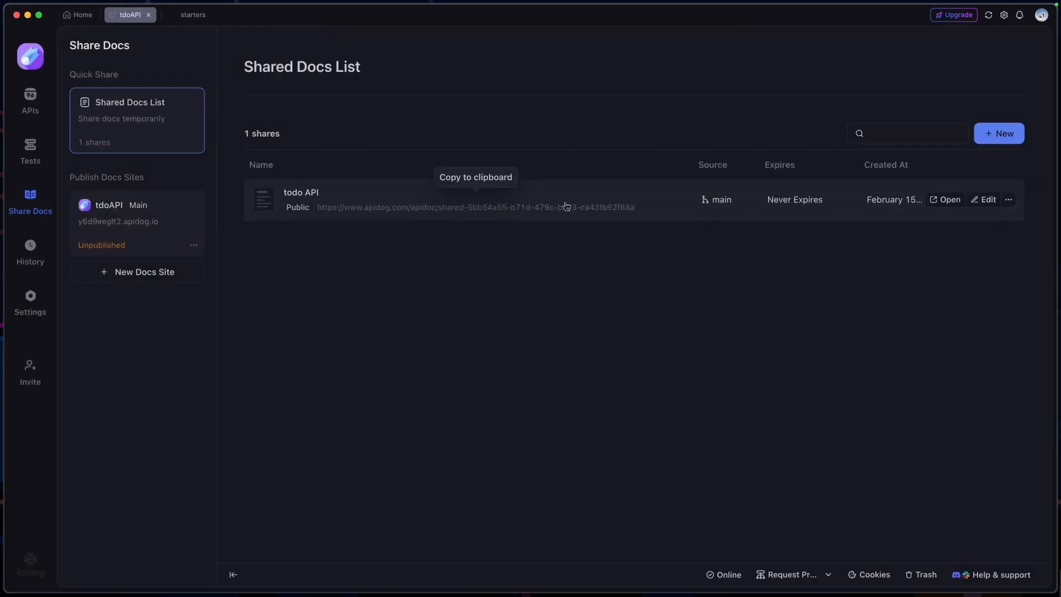
{"action": "left_click", "coordinate": [946, 199]}
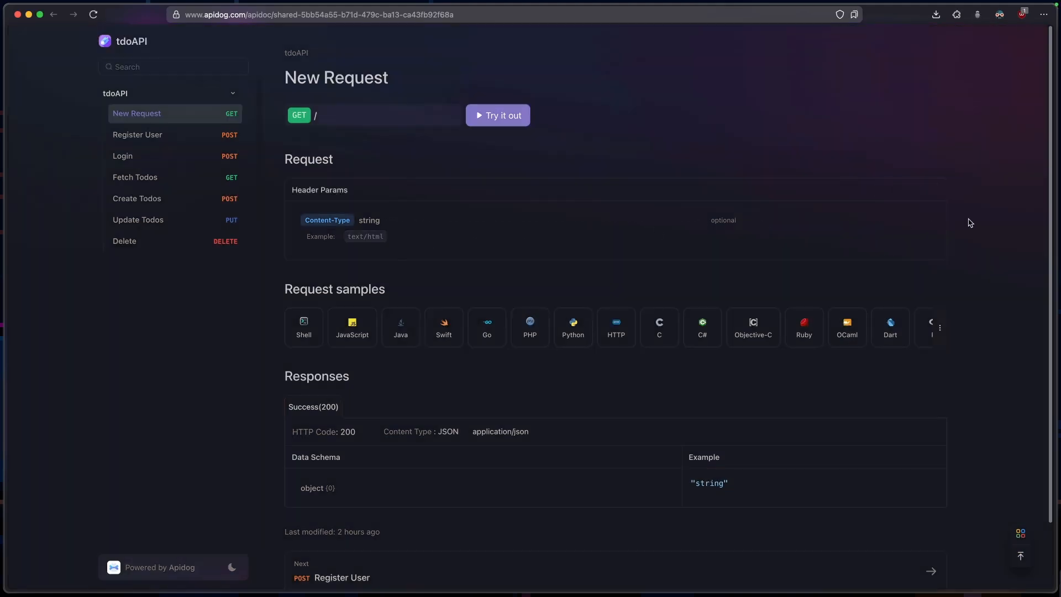
Generate schema code for the New Request header params, review the TypeScript options and switch the language to TypeScript Zod
{"action": "mouse_move", "coordinate": [914, 189]}
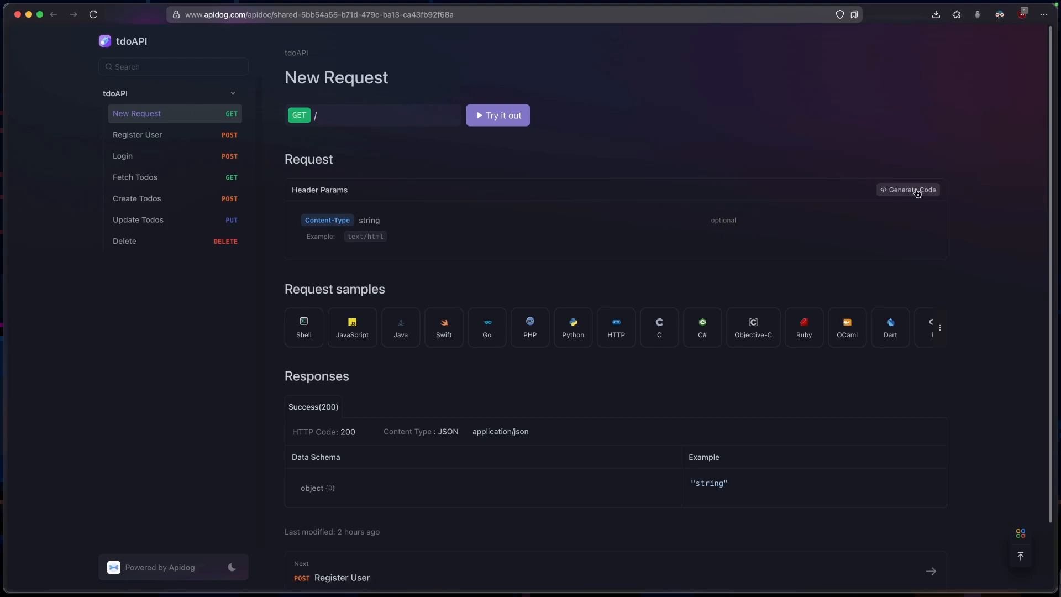
{"action": "left_click", "coordinate": [911, 189]}
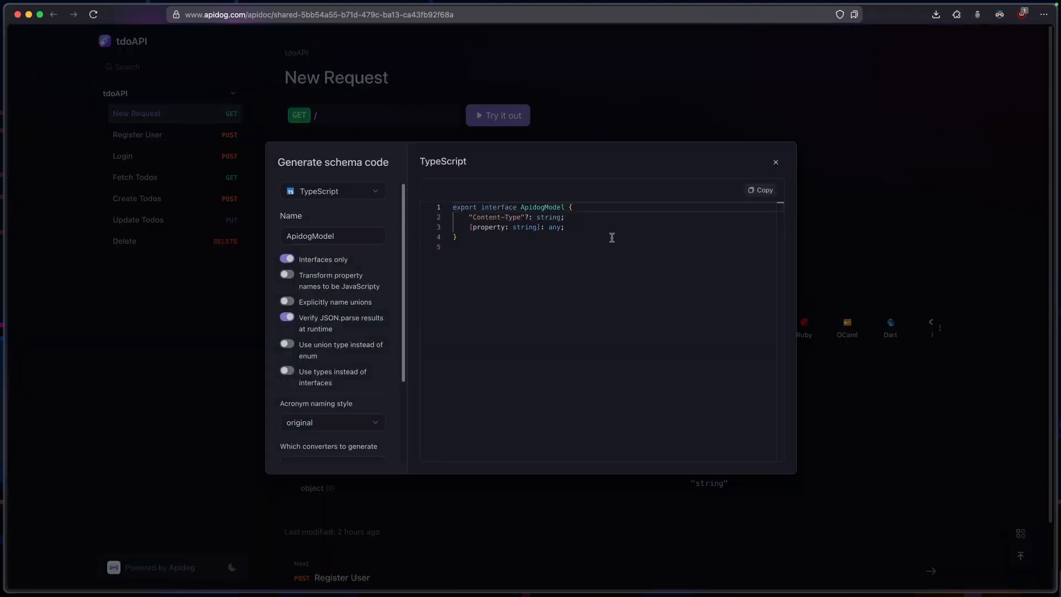
{"action": "scroll", "coordinate": [355, 309], "scroll_direction": "down", "scroll_amount": 3}
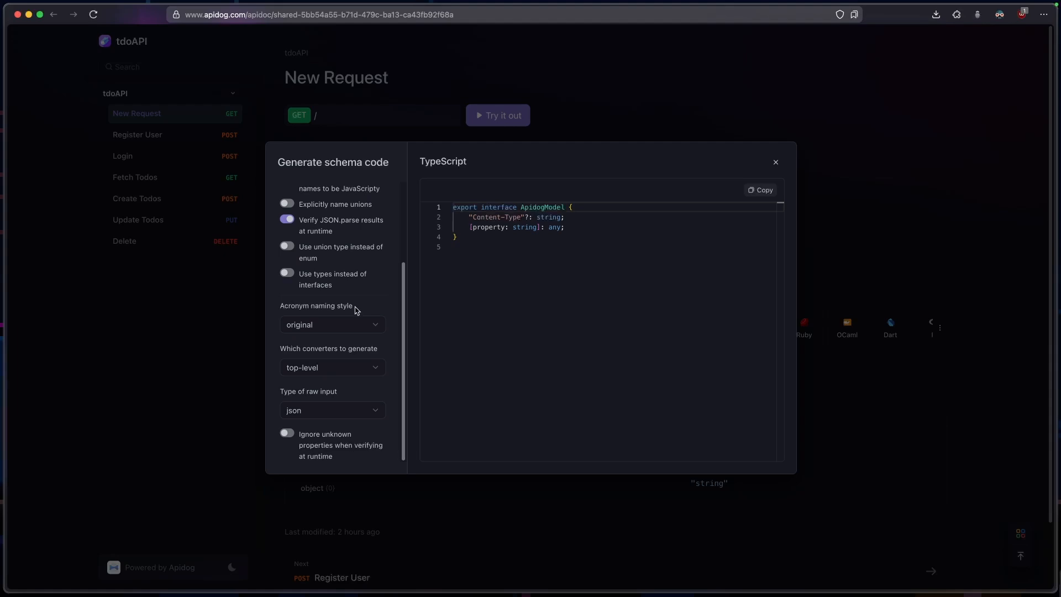
{"action": "scroll", "coordinate": [355, 309], "scroll_direction": "up", "scroll_amount": 5}
{"action": "left_click", "coordinate": [348, 191]}
{"action": "scroll", "coordinate": [346, 321], "scroll_direction": "up", "scroll_amount": 1}
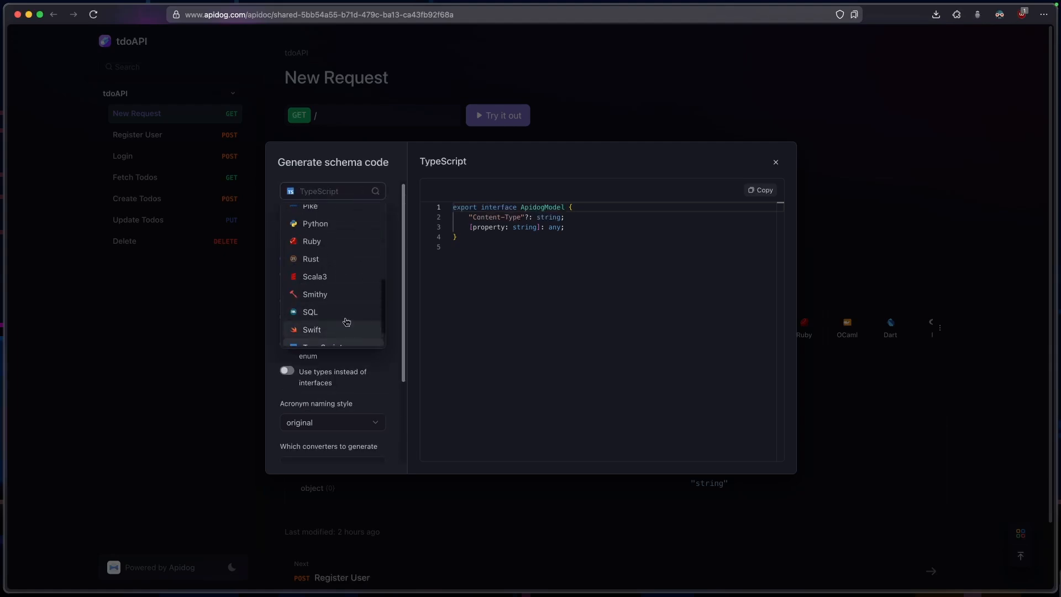
{"action": "scroll", "coordinate": [346, 321], "scroll_direction": "up", "scroll_amount": 2}
{"action": "scroll", "coordinate": [348, 309], "scroll_direction": "down", "scroll_amount": 4}
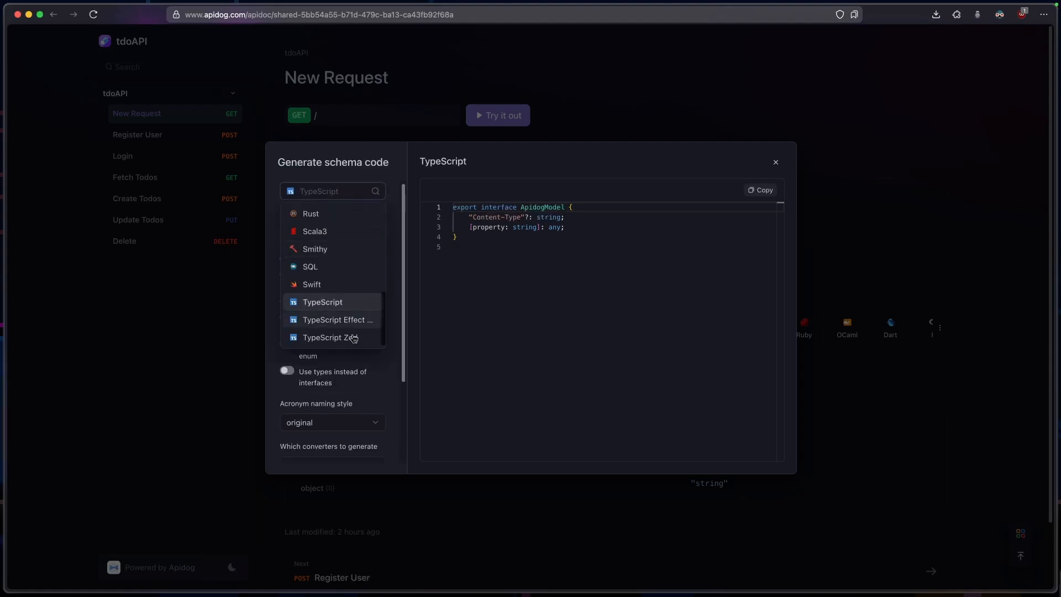
{"action": "left_click", "coordinate": [353, 339]}
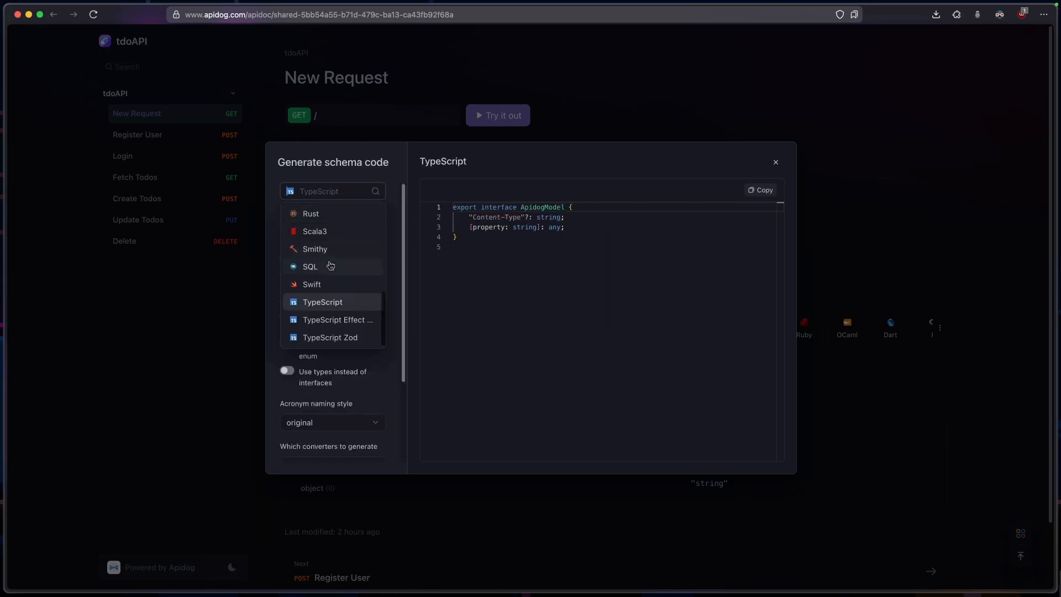
Switch the generated schema code to SQL and compare the PostgreSQL and SQLite versions
{"action": "left_click", "coordinate": [330, 266]}
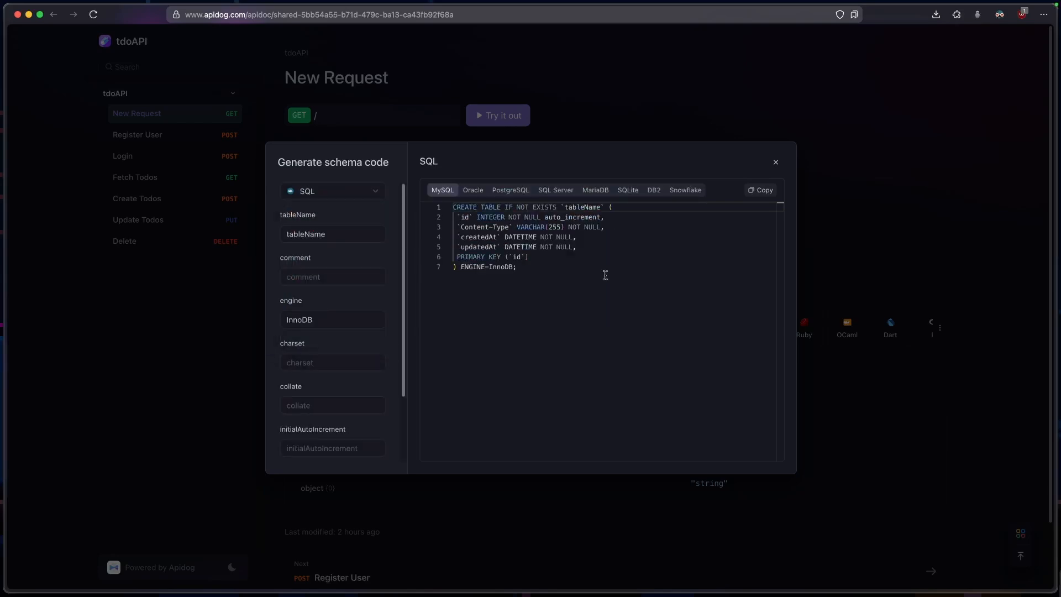
{"action": "left_click", "coordinate": [514, 193]}
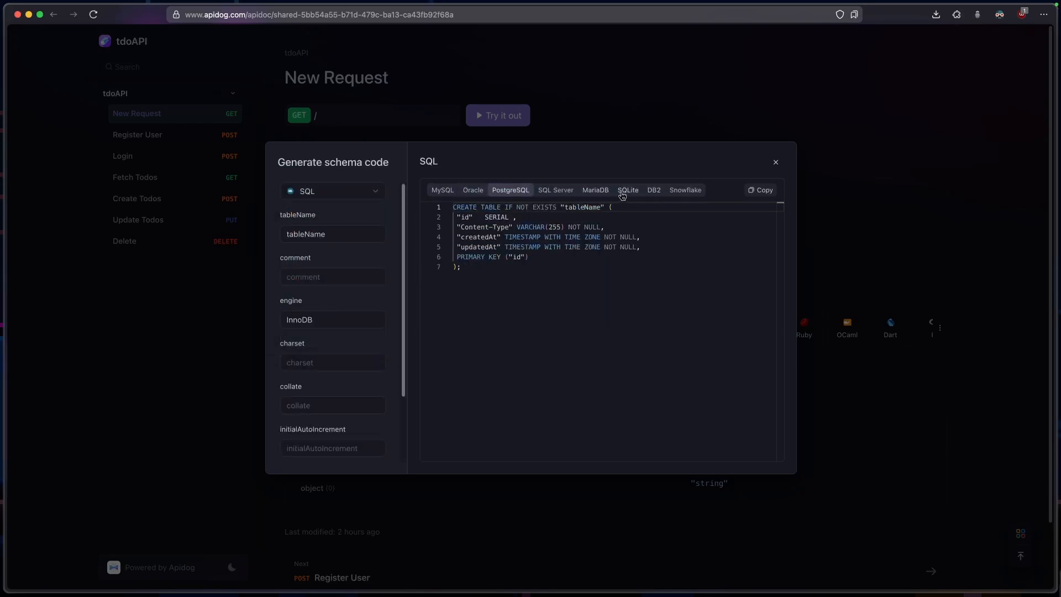
{"action": "left_click", "coordinate": [630, 195]}
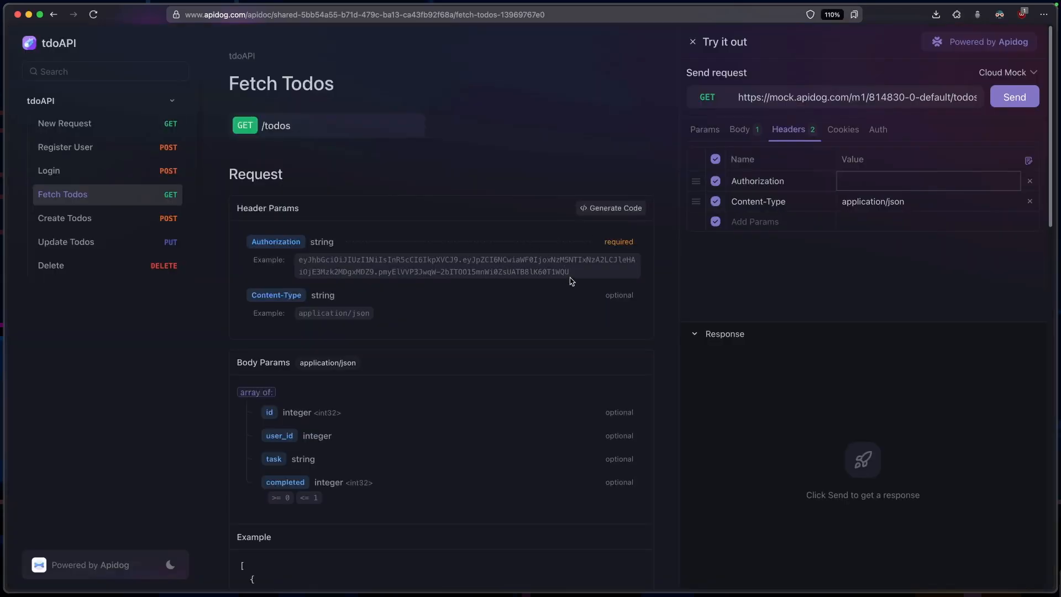
Copy the example token into the Authorization header of the Fetch Todos trial request and send it using Cloud Mock
{"action": "left_click_drag", "start_coordinate": [569, 274], "coordinate": [302, 263]}
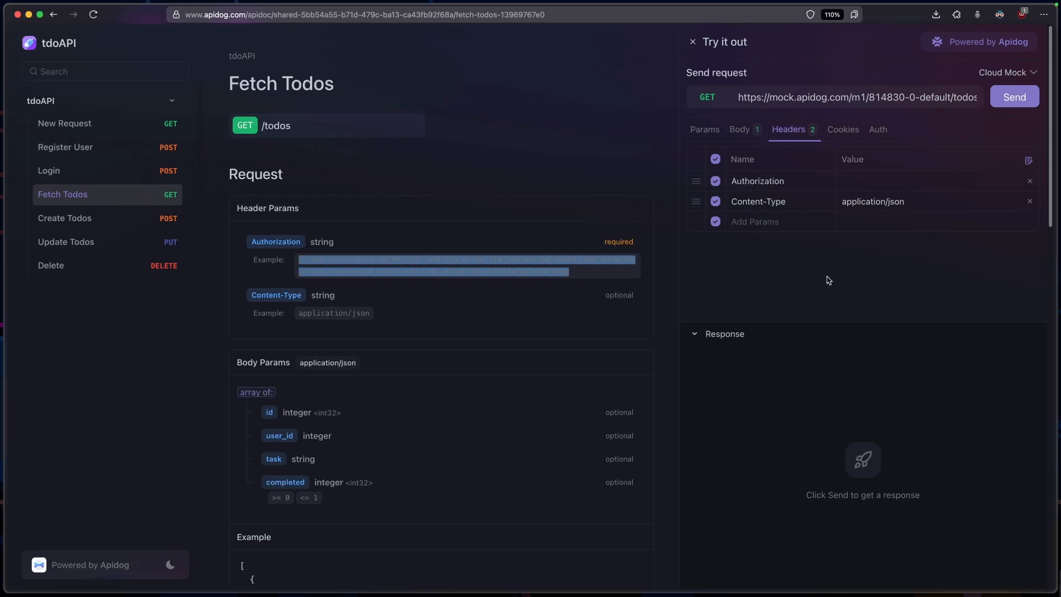
{"action": "left_click", "coordinate": [873, 182]}
{"action": "key", "text": "super+v"}
{"action": "left_click", "coordinate": [895, 265]}
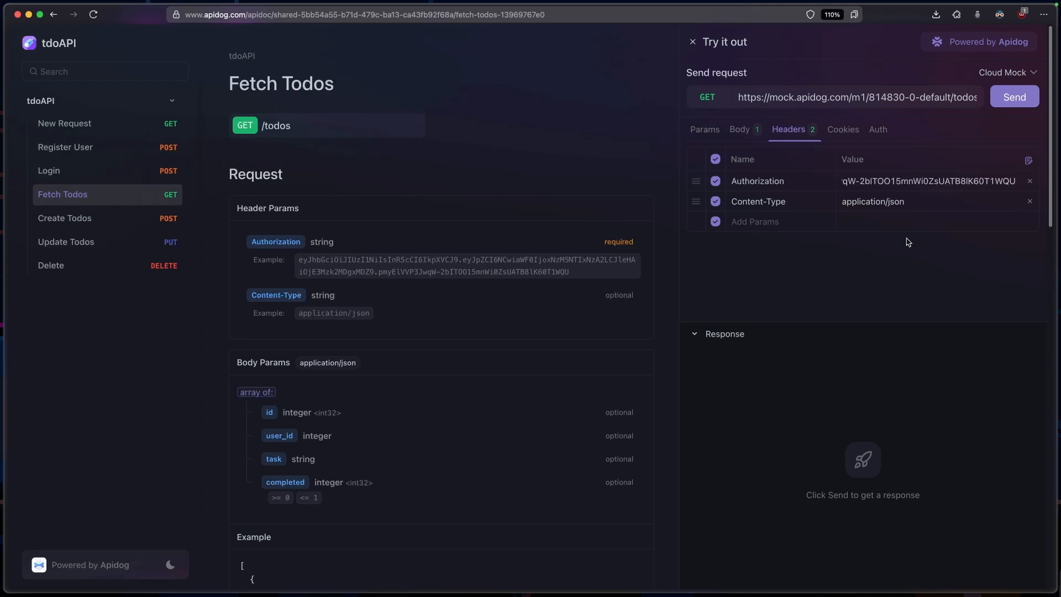
{"action": "key", "text": "super+Return"}
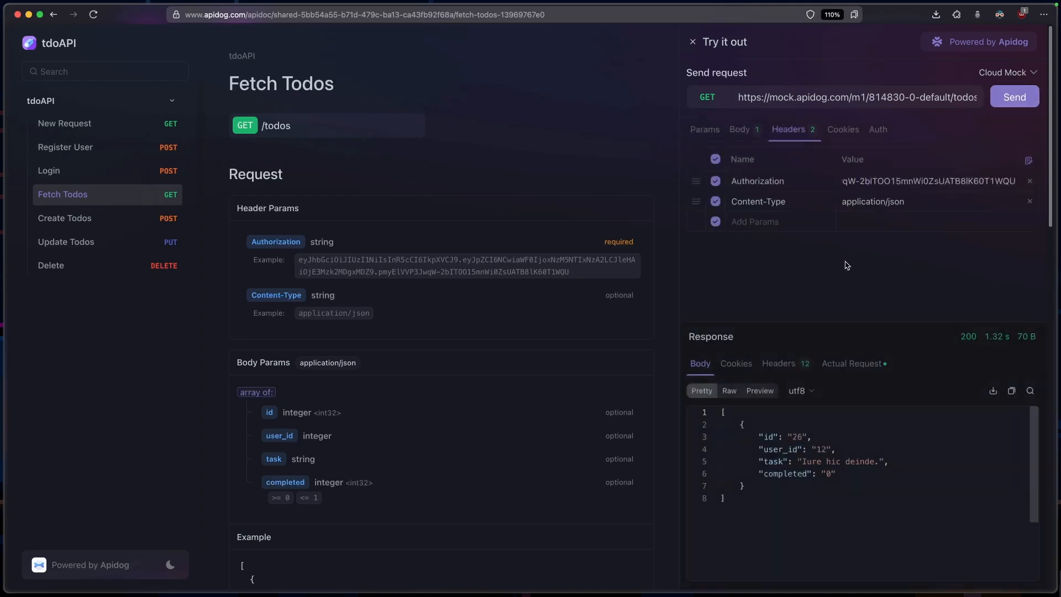
Inspect the Fetch Todos response body, response headers and actual request details
{"action": "left_click_drag", "start_coordinate": [840, 505], "coordinate": [803, 426]}
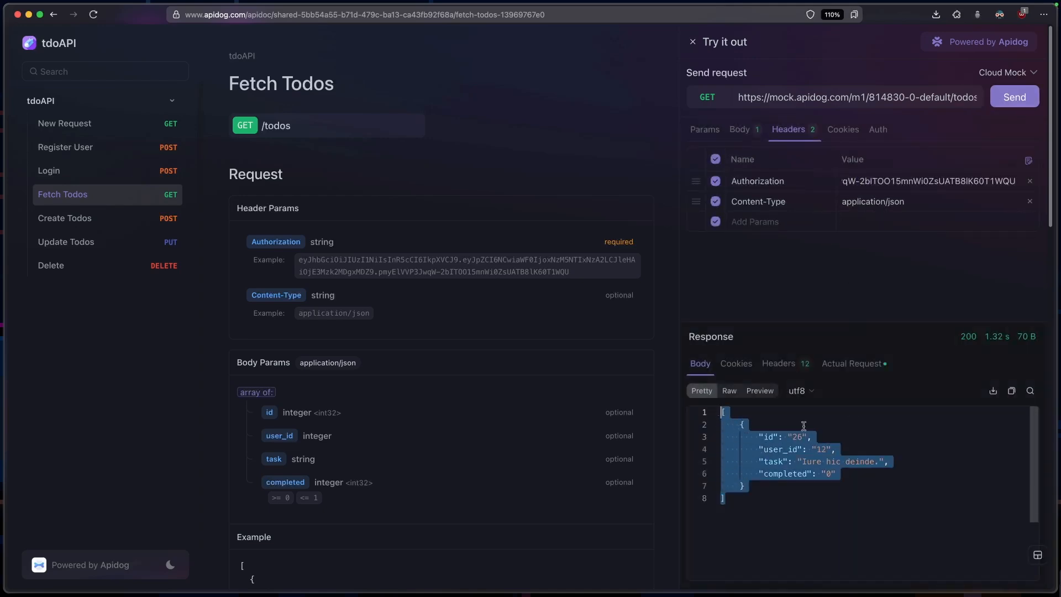
{"action": "left_click", "coordinate": [926, 433]}
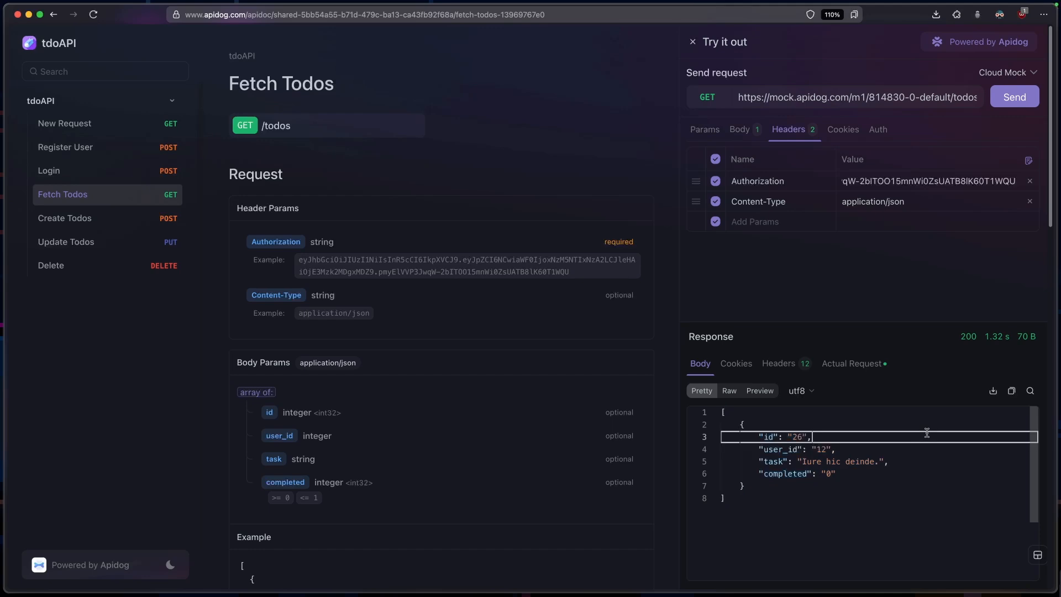
{"action": "left_click", "coordinate": [801, 365]}
{"action": "scroll", "coordinate": [879, 463], "scroll_direction": "down", "scroll_amount": 3}
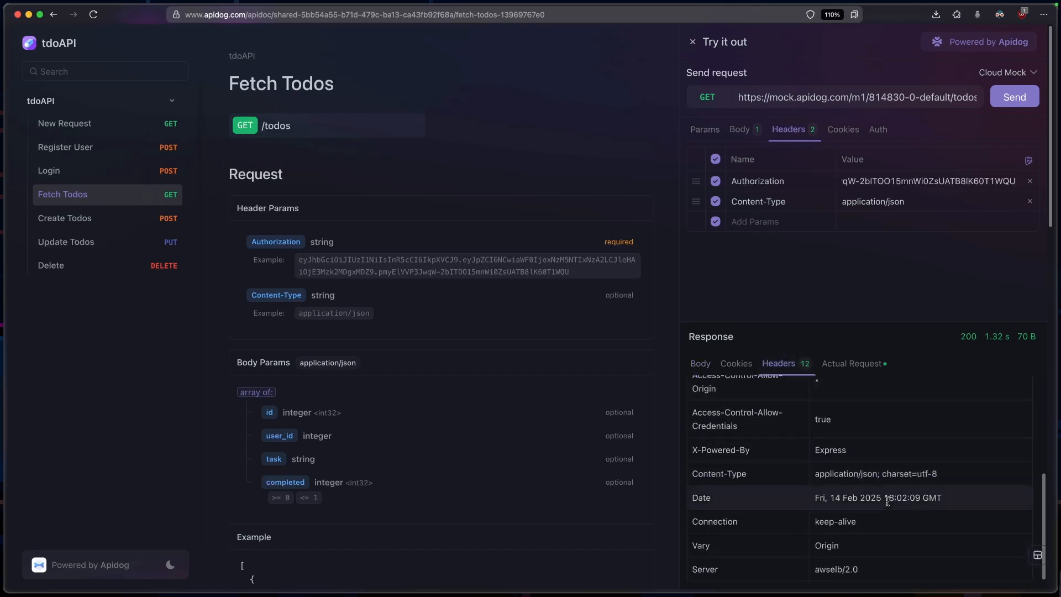
{"action": "scroll", "coordinate": [879, 463], "scroll_direction": "up", "scroll_amount": 3}
{"action": "left_click", "coordinate": [852, 363]}
{"action": "scroll", "coordinate": [848, 466], "scroll_direction": "down", "scroll_amount": 5}
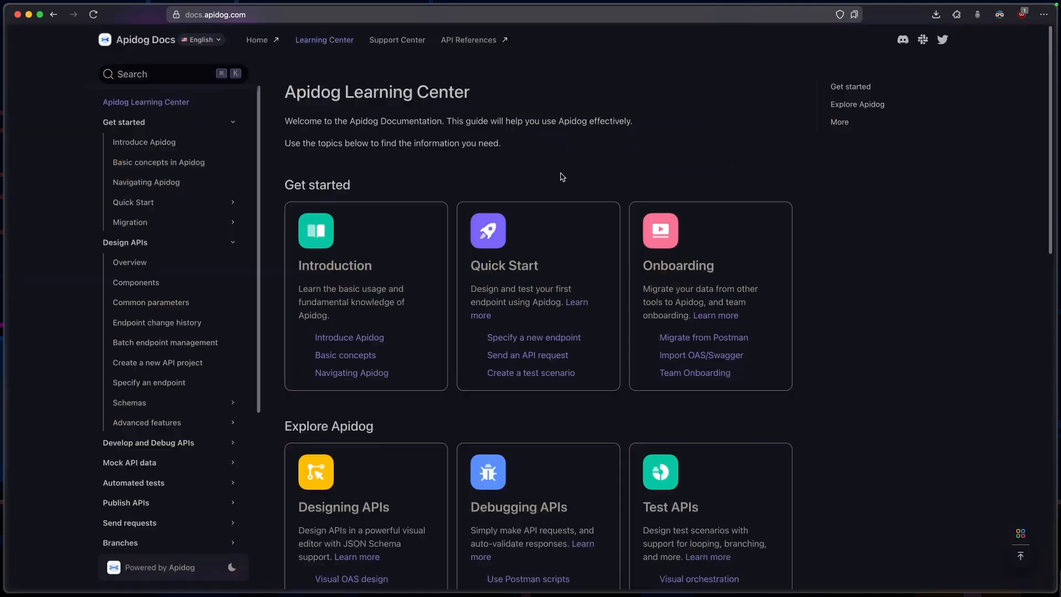
Browse the Get started and Explore Apidog topics in the Apidog Learning Center documentation
{"action": "scroll", "coordinate": [562, 176], "scroll_direction": "down", "scroll_amount": 2}
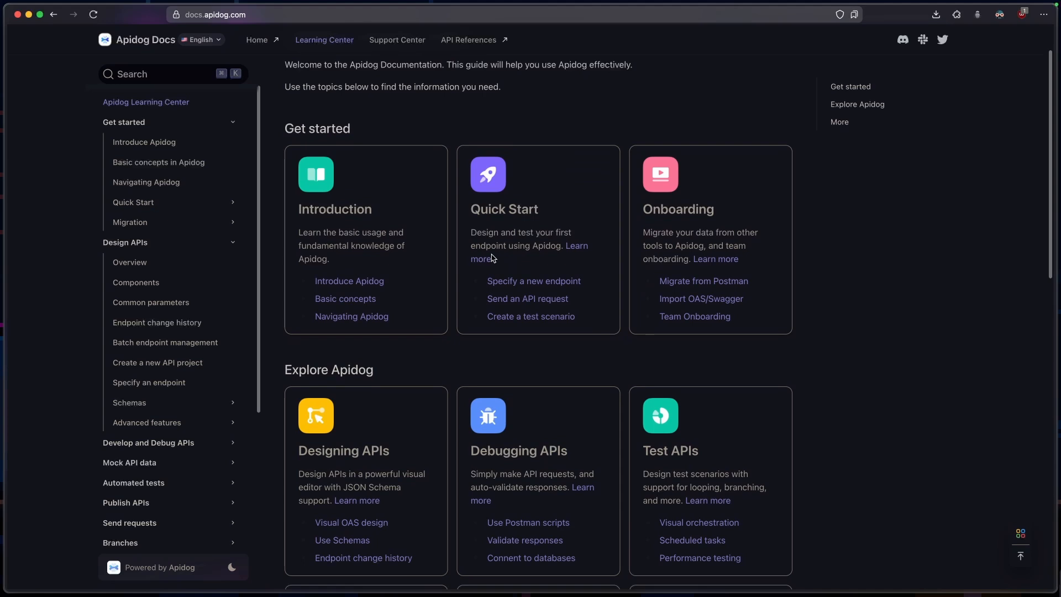
Read the Basic concepts in Apidog documentation article and expand the Migration topics
{"action": "scroll", "coordinate": [555, 196], "scroll_direction": "down", "scroll_amount": 1}
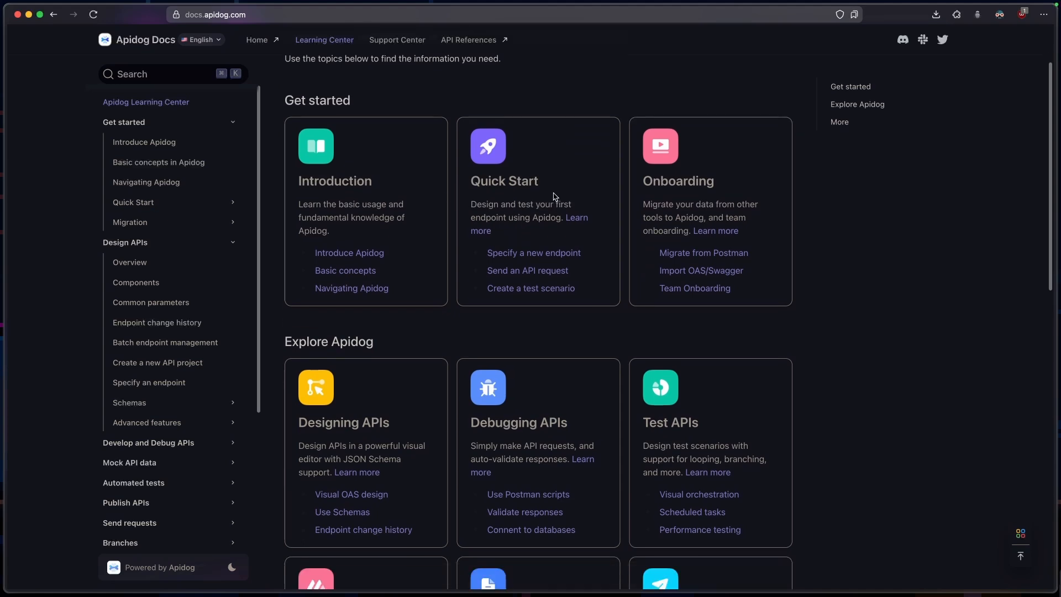
{"action": "left_click", "coordinate": [191, 163]}
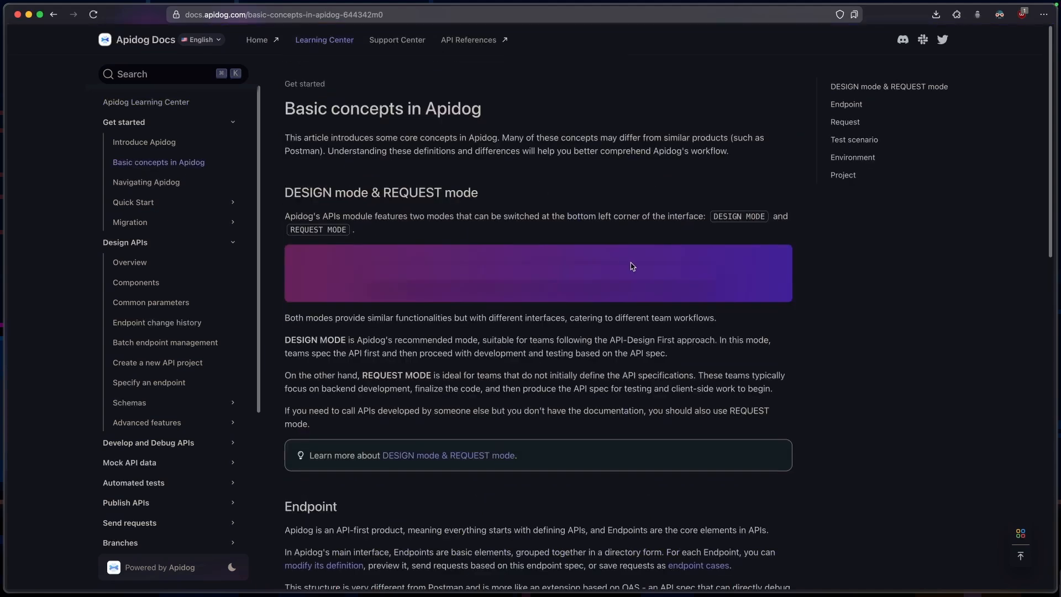
{"action": "left_click", "coordinate": [236, 226]}
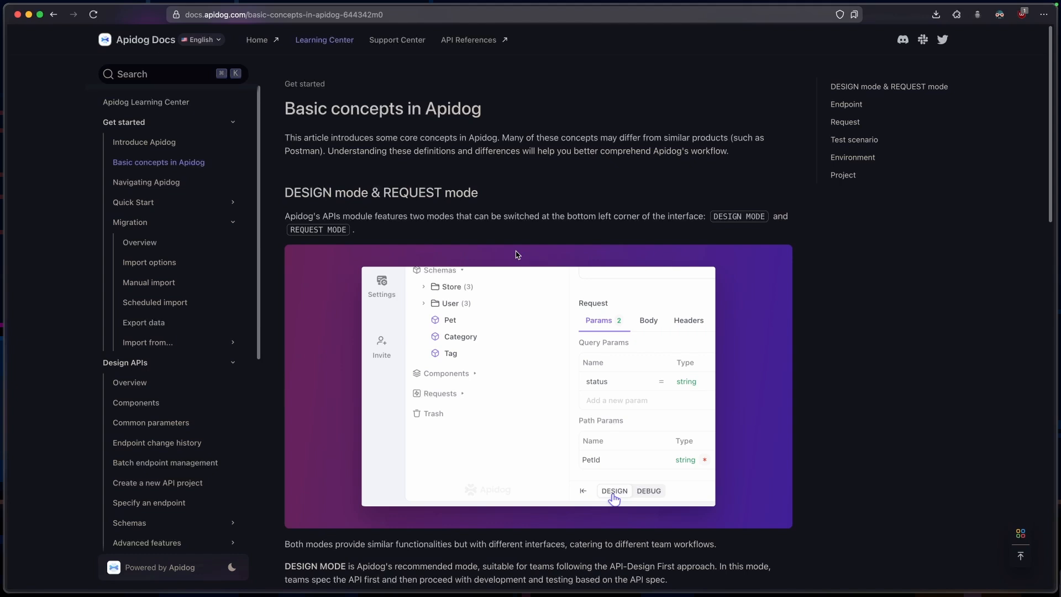
{"action": "scroll", "coordinate": [579, 245], "scroll_direction": "down", "scroll_amount": 8}
{"action": "scroll", "coordinate": [580, 245], "scroll_direction": "down", "scroll_amount": 10}
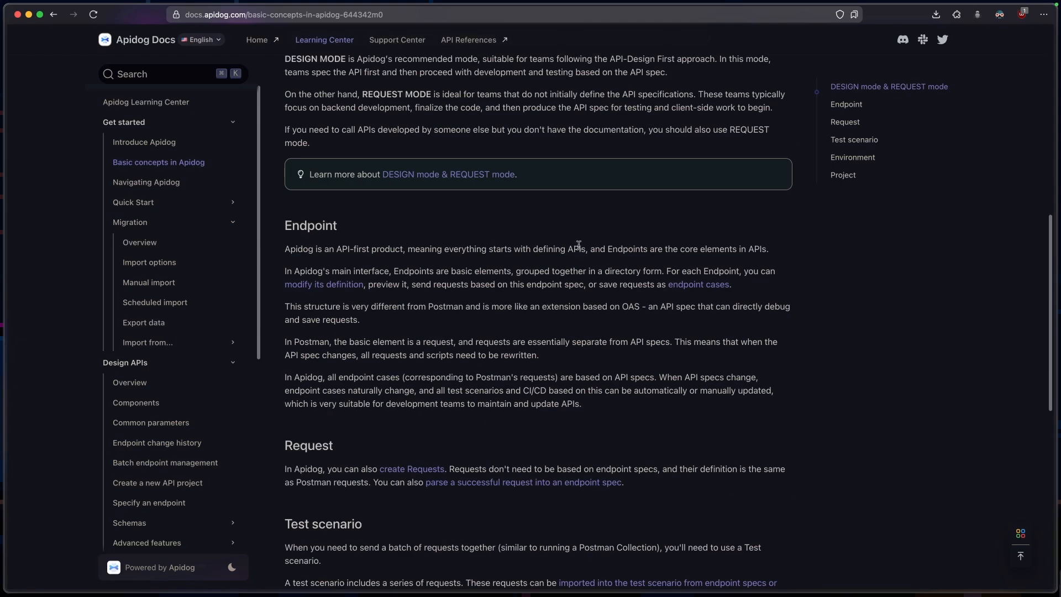
{"action": "scroll", "coordinate": [580, 248], "scroll_direction": "down", "scroll_amount": 6}
{"action": "scroll", "coordinate": [580, 250], "scroll_direction": "up", "scroll_amount": 10}
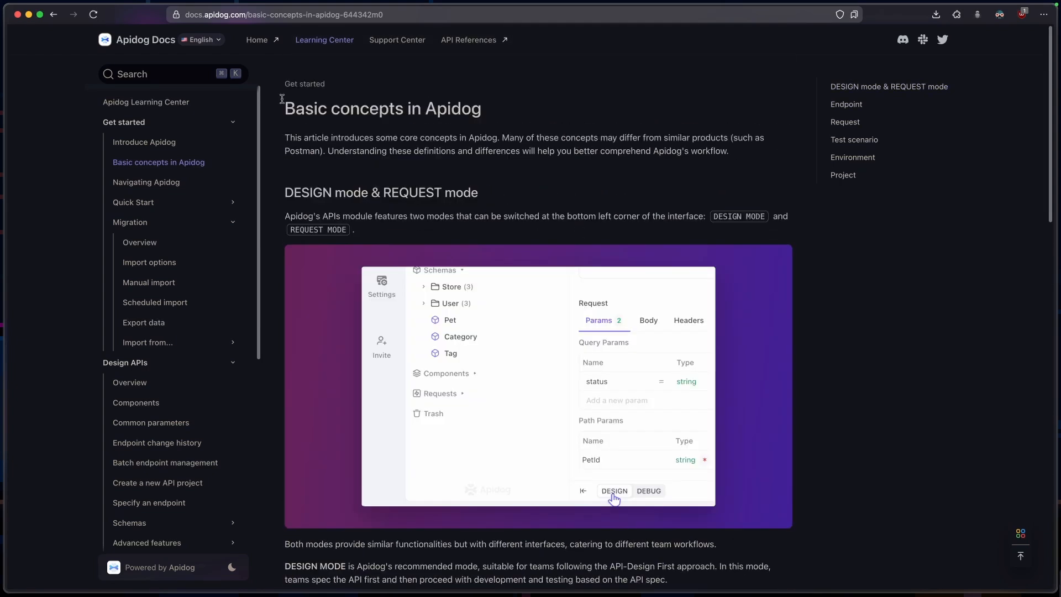
Go to the Apidog homepage, review the pricing plans and the Compare Plans table, and return to the homepage
{"action": "left_click", "coordinate": [264, 47]}
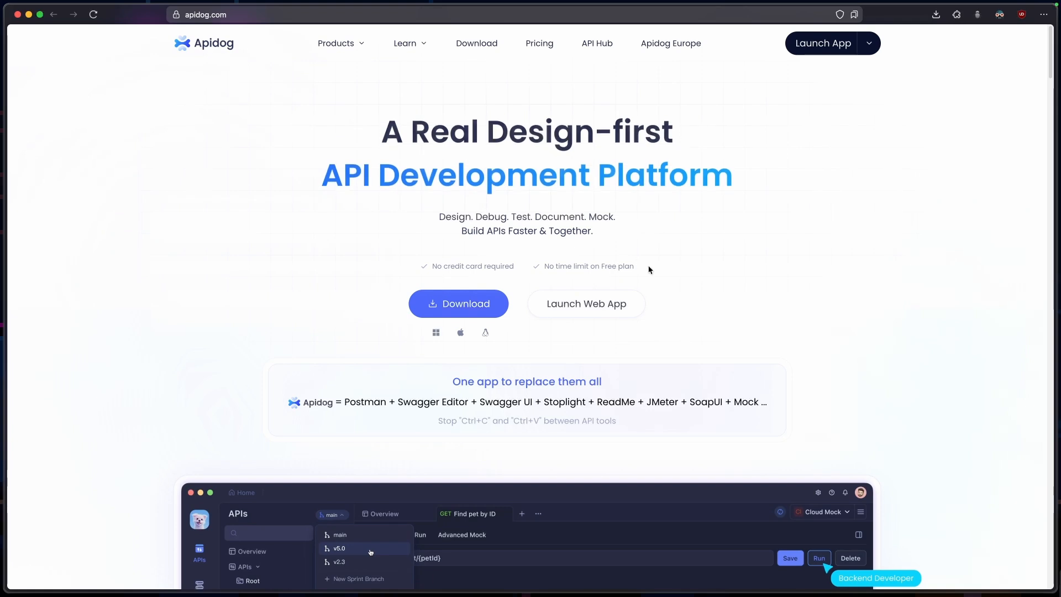
{"action": "left_click", "coordinate": [547, 49]}
{"action": "scroll", "coordinate": [628, 257], "scroll_direction": "down", "scroll_amount": 3}
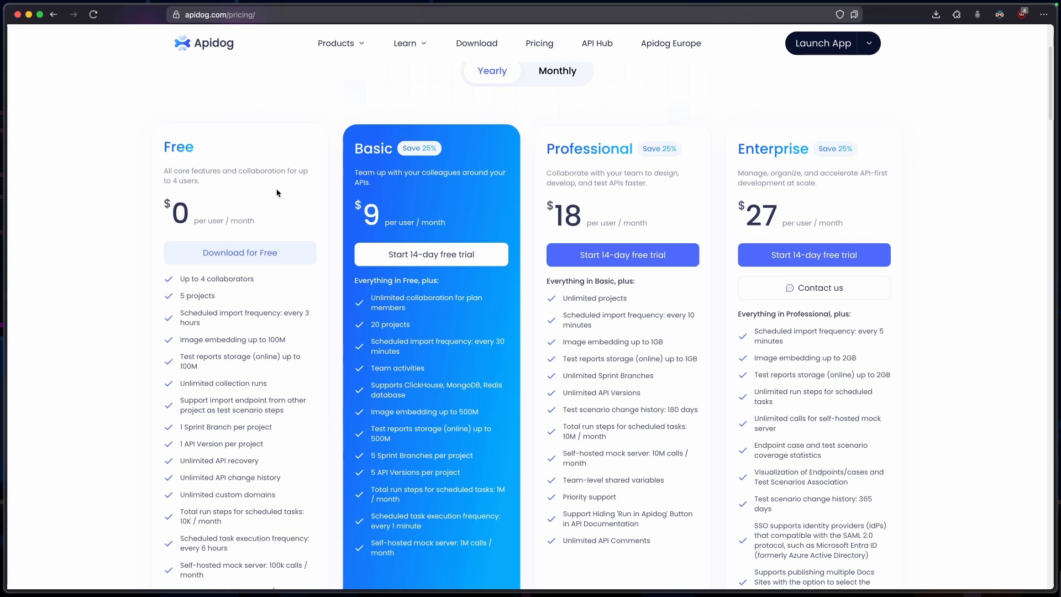
{"action": "scroll", "coordinate": [277, 192], "scroll_direction": "down", "scroll_amount": 15}
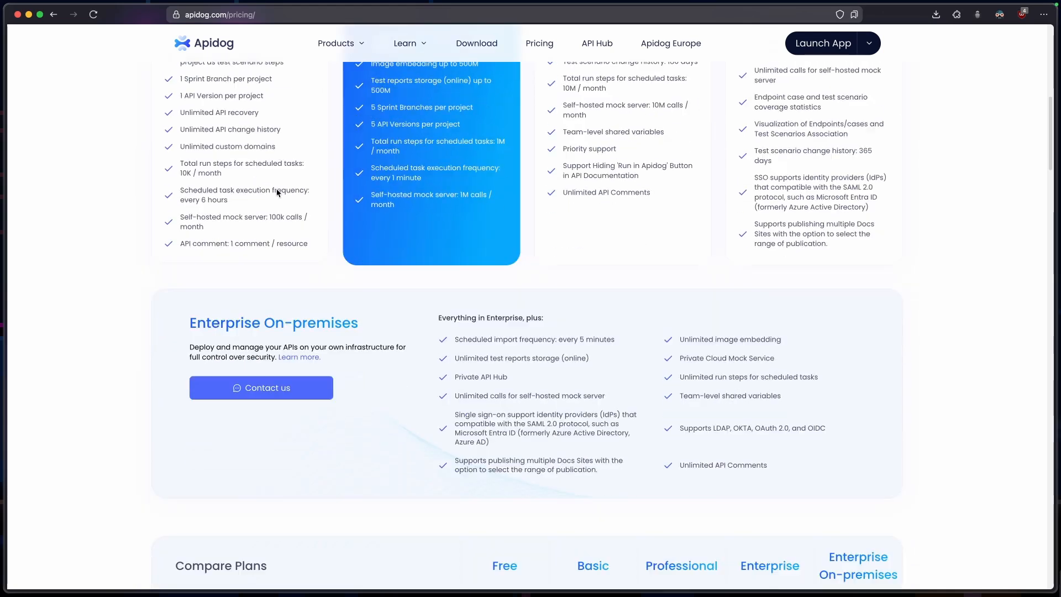
{"action": "scroll", "coordinate": [276, 192], "scroll_direction": "down", "scroll_amount": 3}
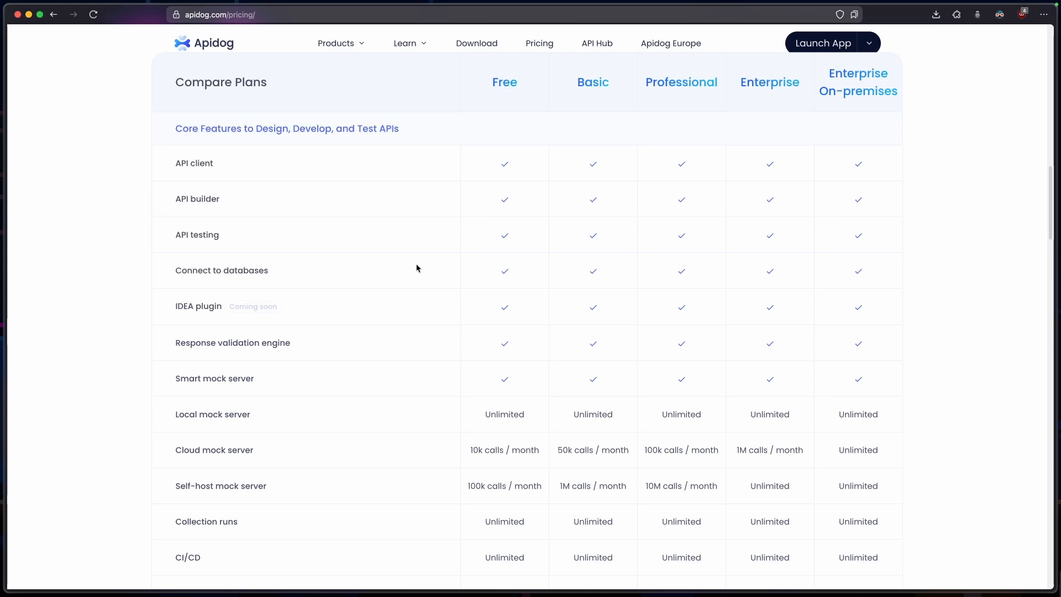
{"action": "scroll", "coordinate": [416, 268], "scroll_direction": "down", "scroll_amount": 4}
{"action": "scroll", "coordinate": [416, 267], "scroll_direction": "up", "scroll_amount": 10}
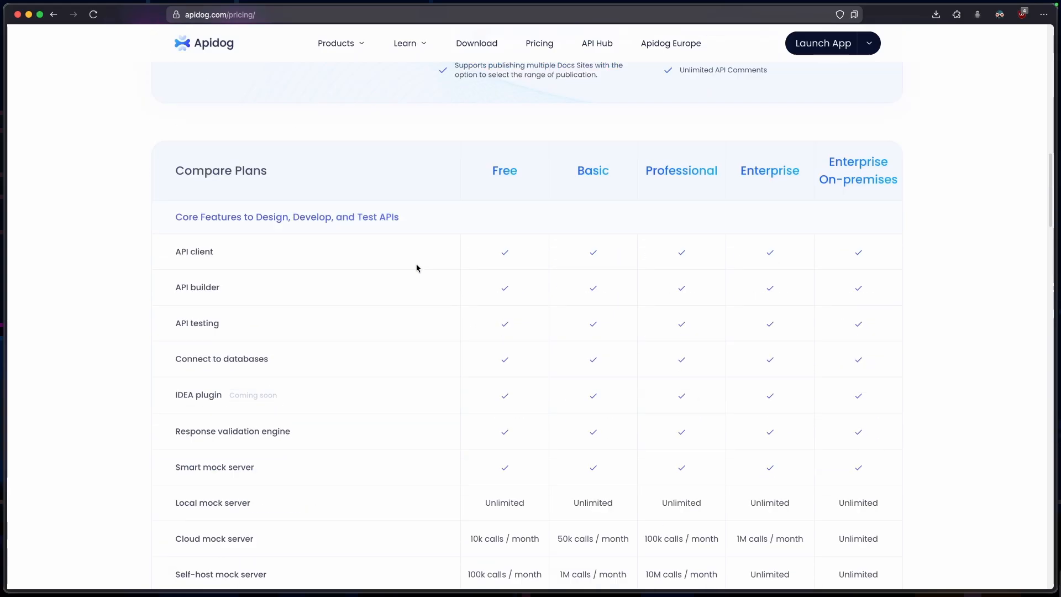
{"action": "scroll", "coordinate": [417, 268], "scroll_direction": "up", "scroll_amount": 15}
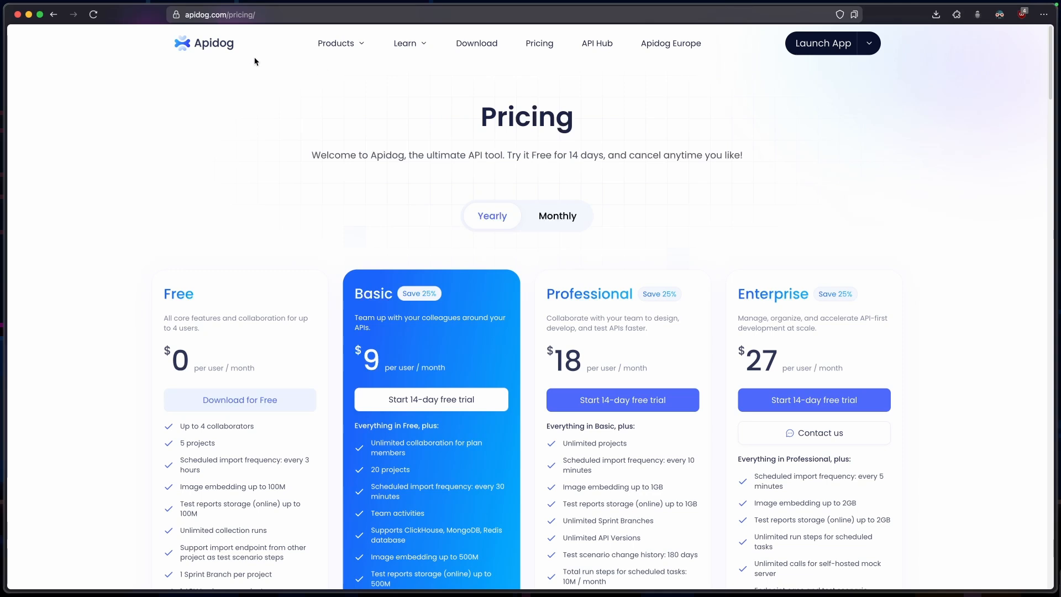
{"action": "left_click", "coordinate": [183, 51]}
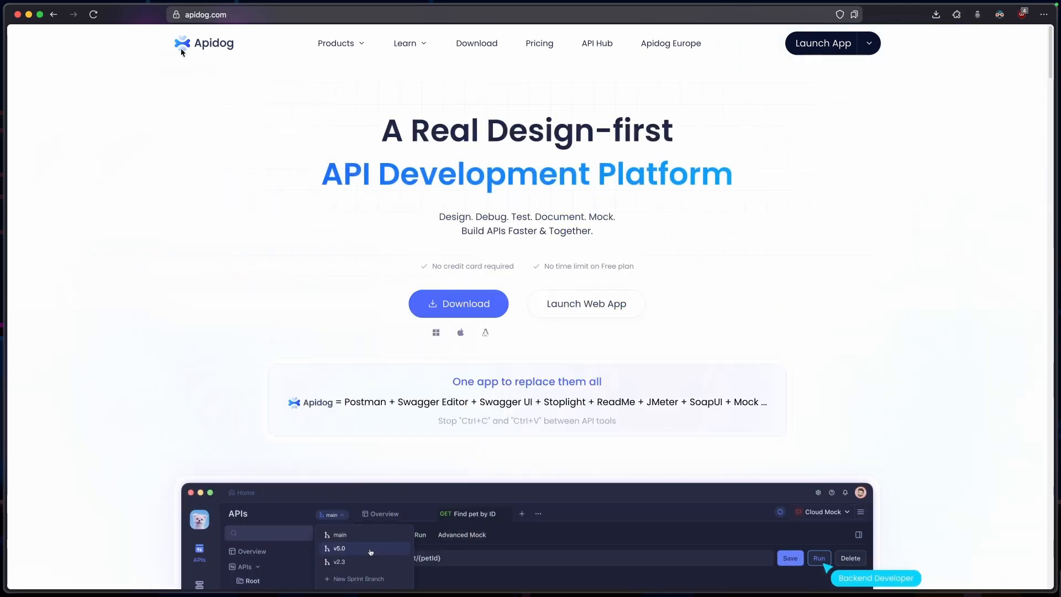